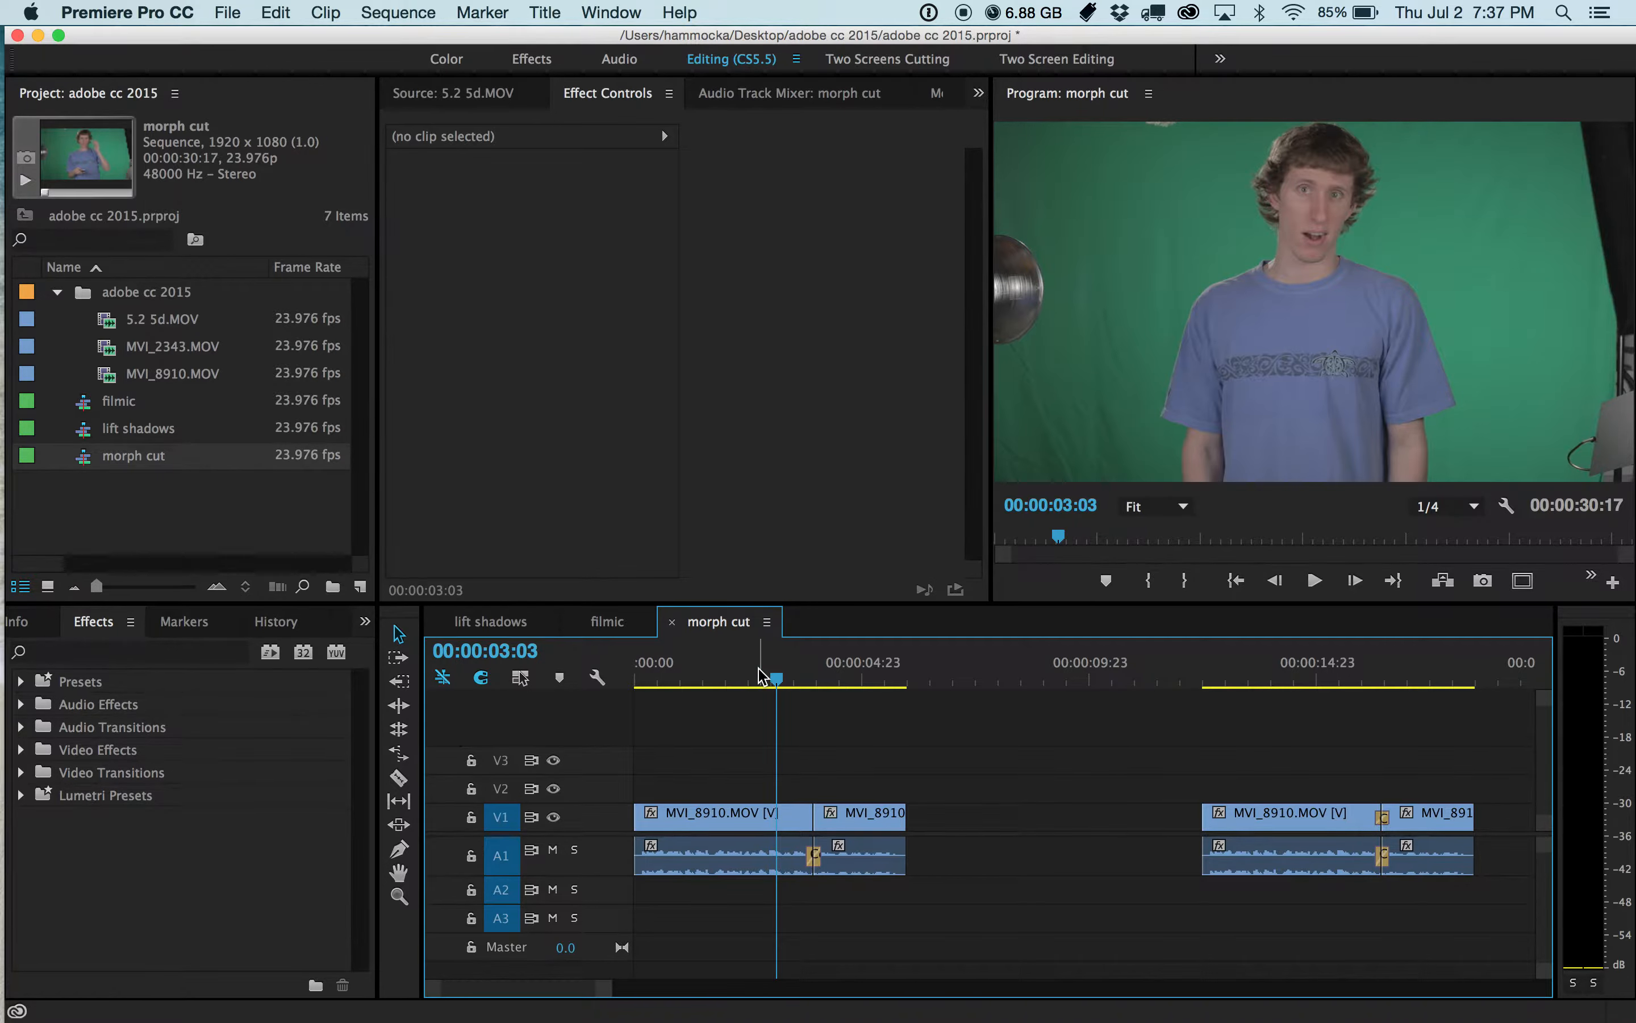
Play back the plain cut between the first pair of MVI_8910.MOV clips in the morph cut sequence
click(758, 675)
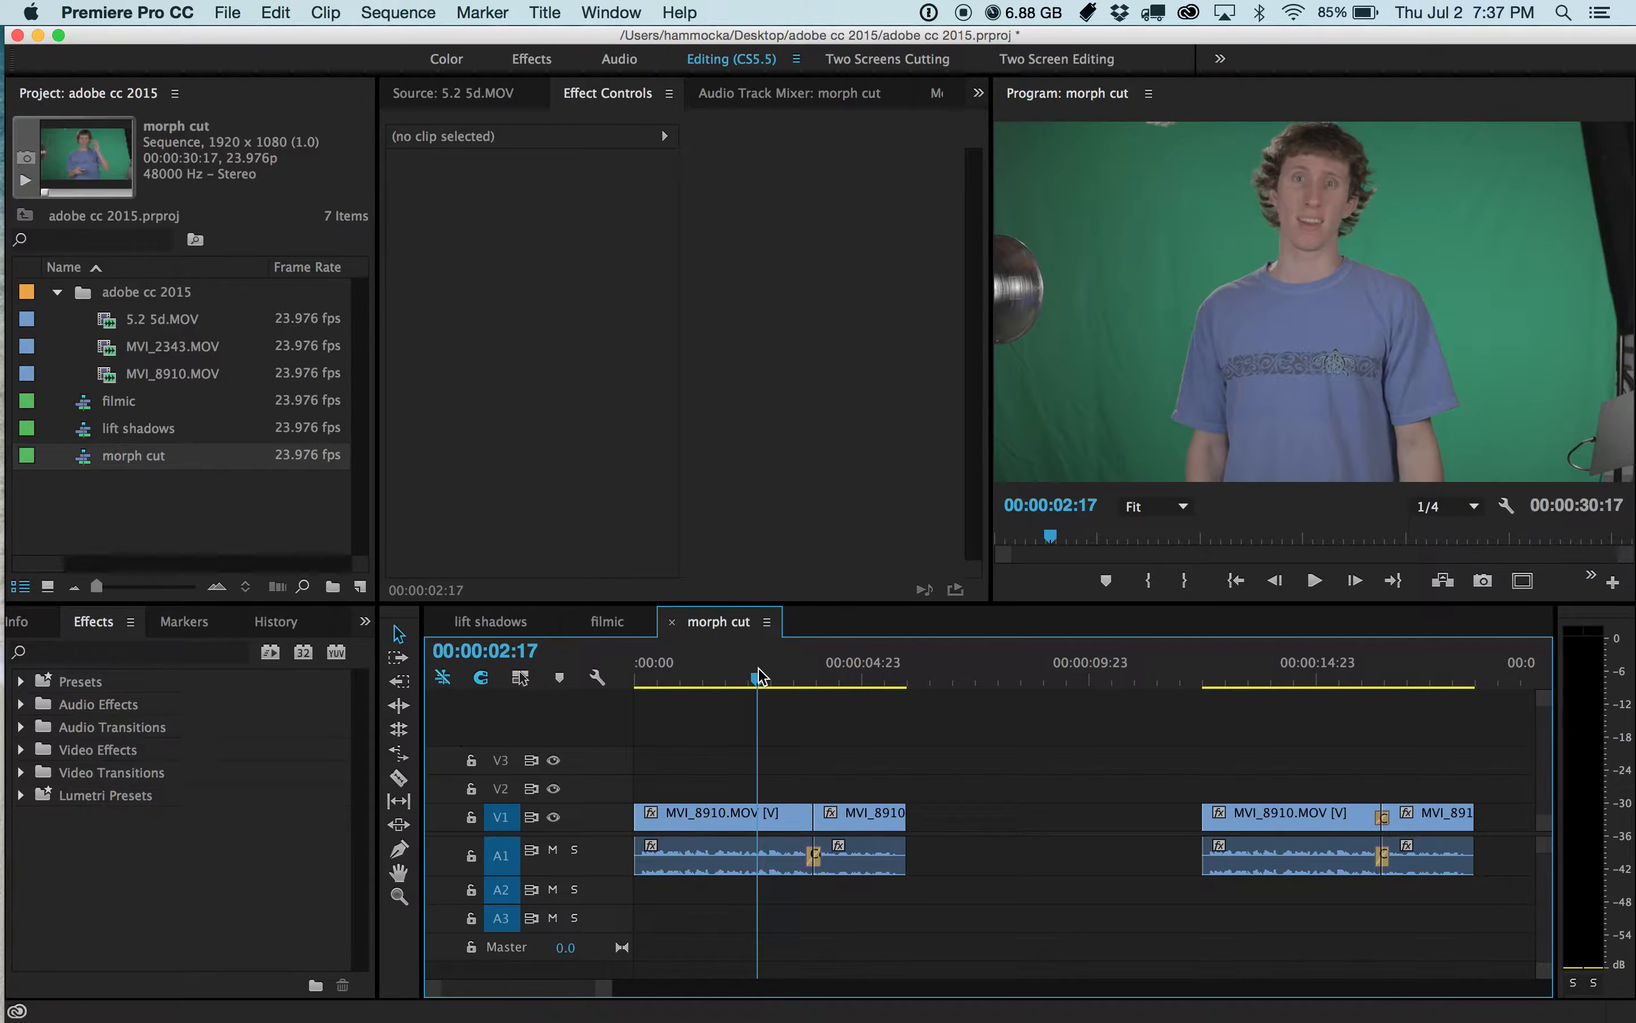
key(space)
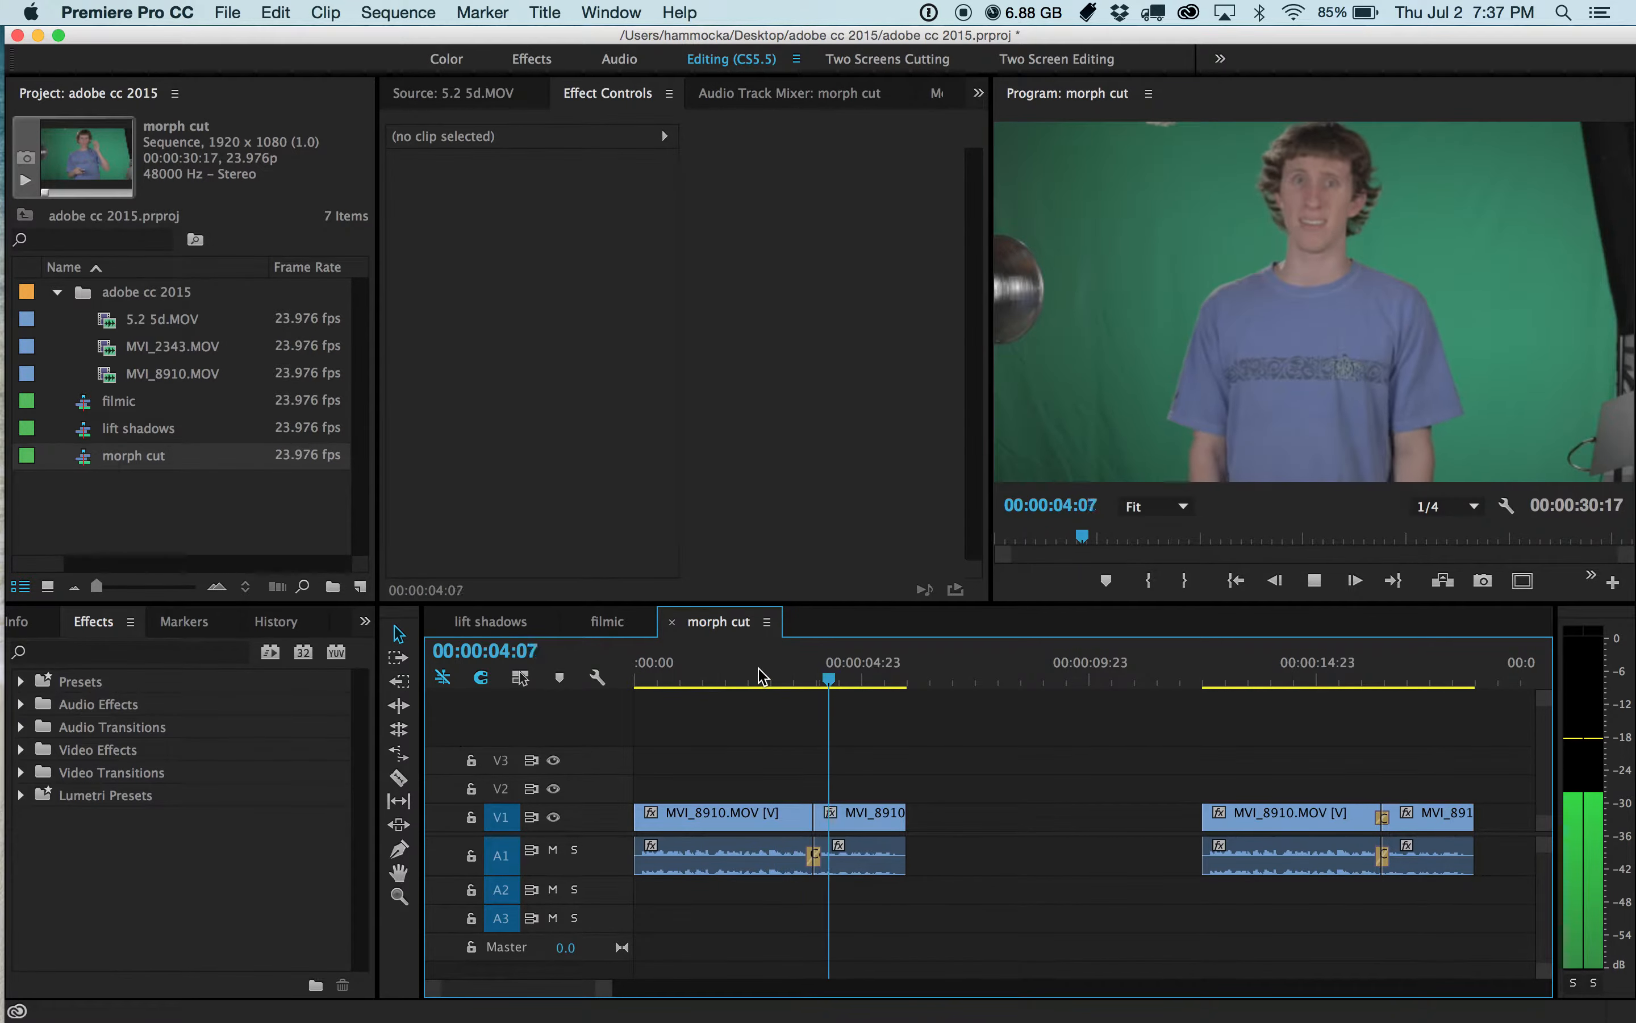
key(space)
click(791, 675)
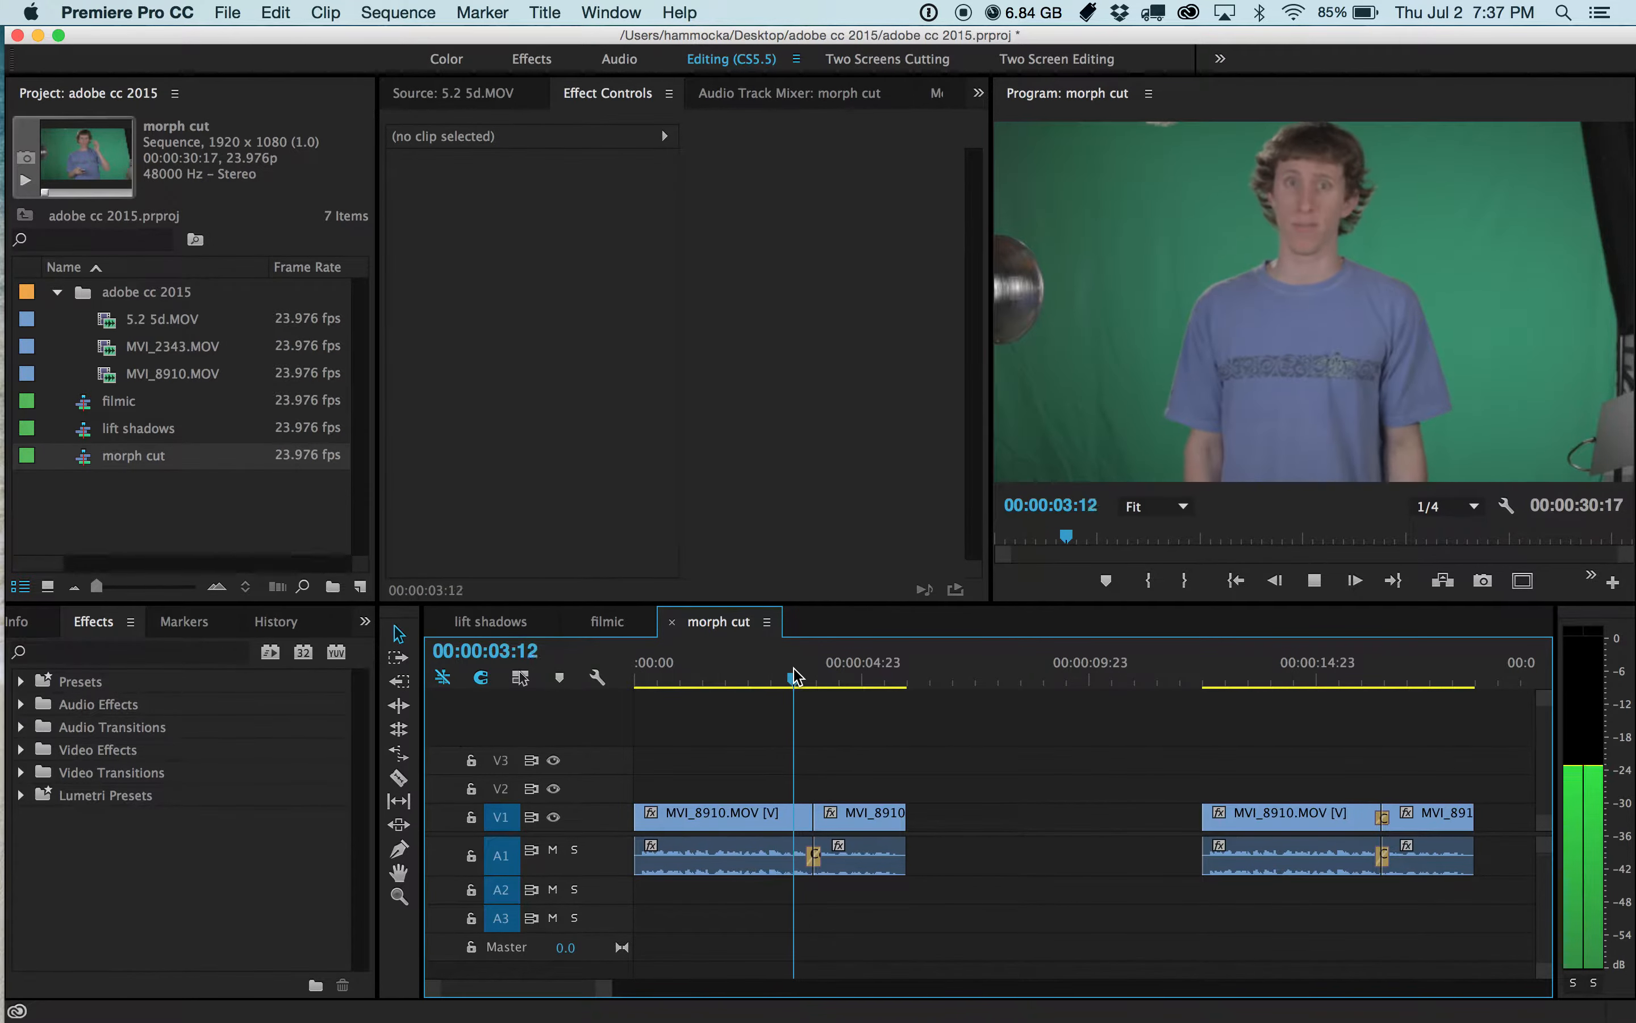
key(space)
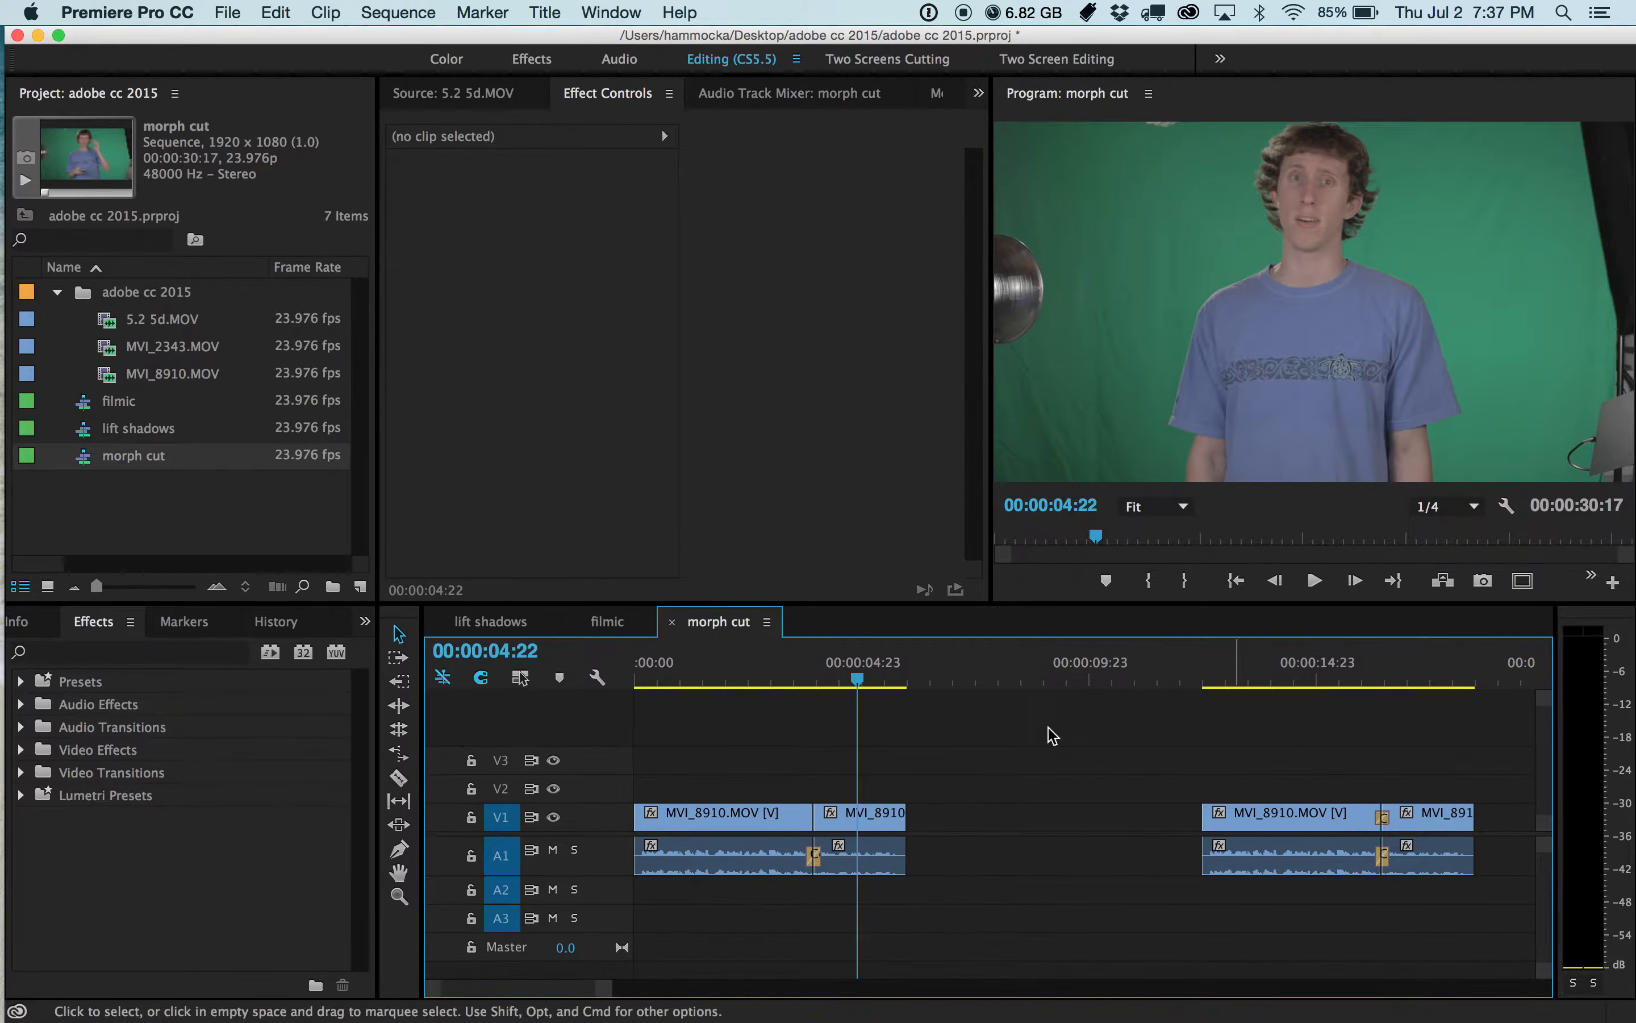
Set the second clip of the first pair to a Scale of 150 and a vertical Position of 812
click(842, 822)
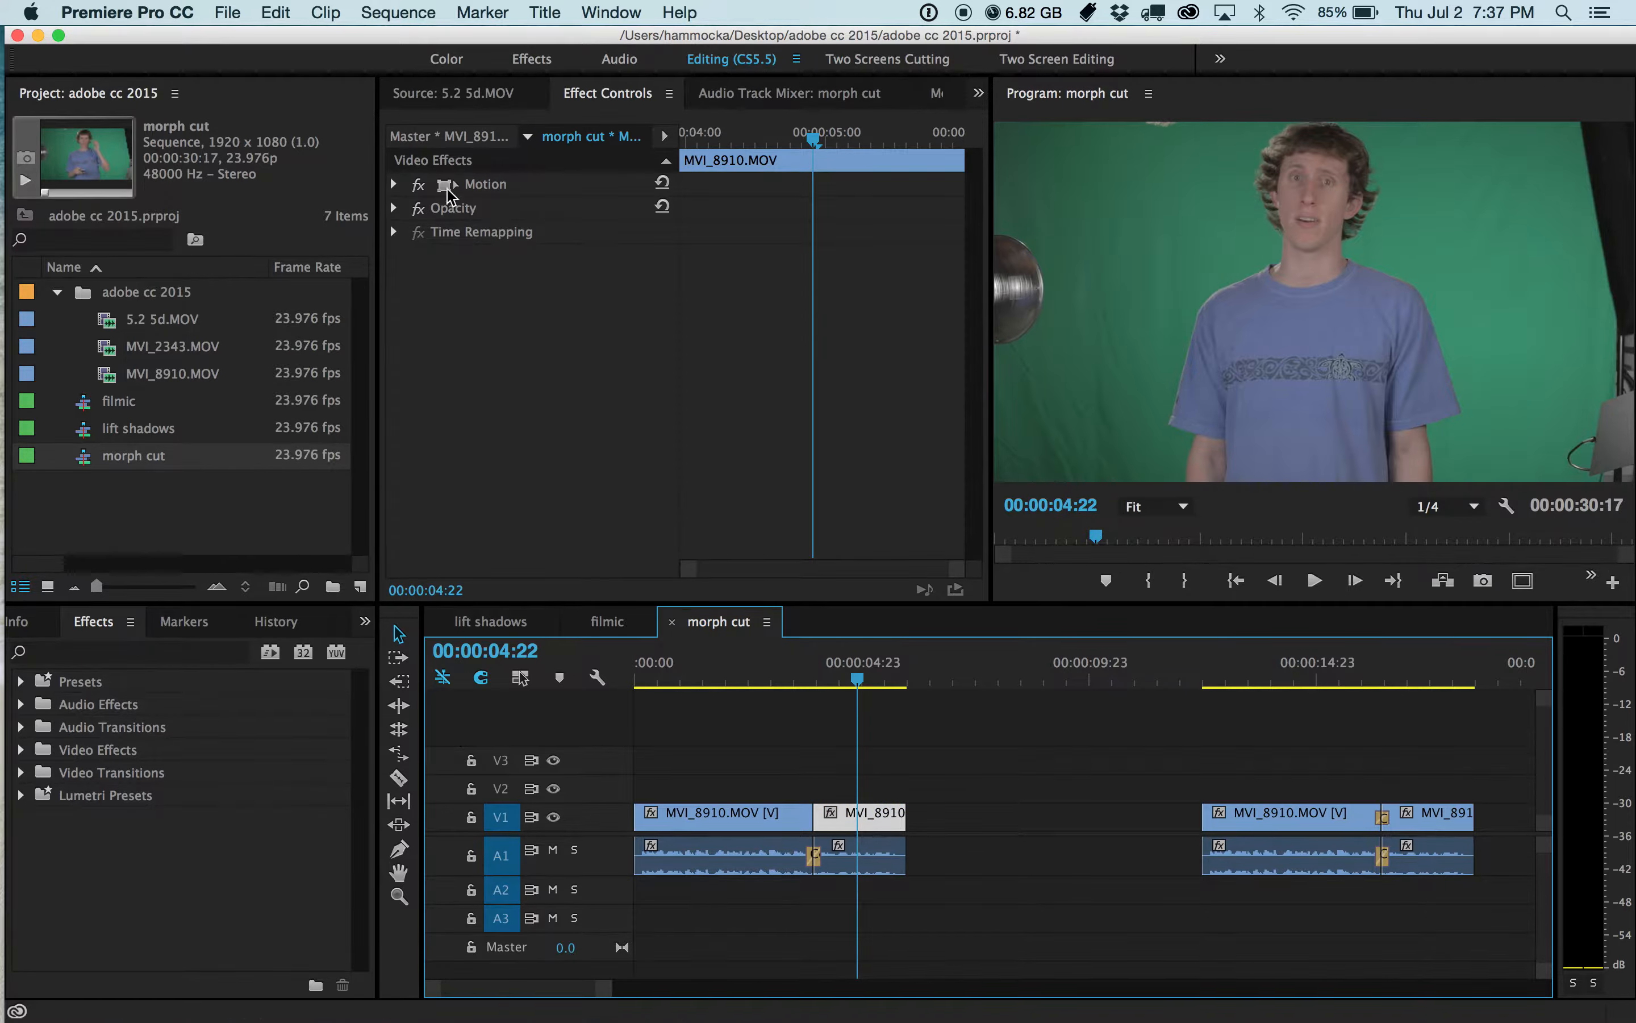
click(394, 183)
click(553, 233)
text(150)
key(Return)
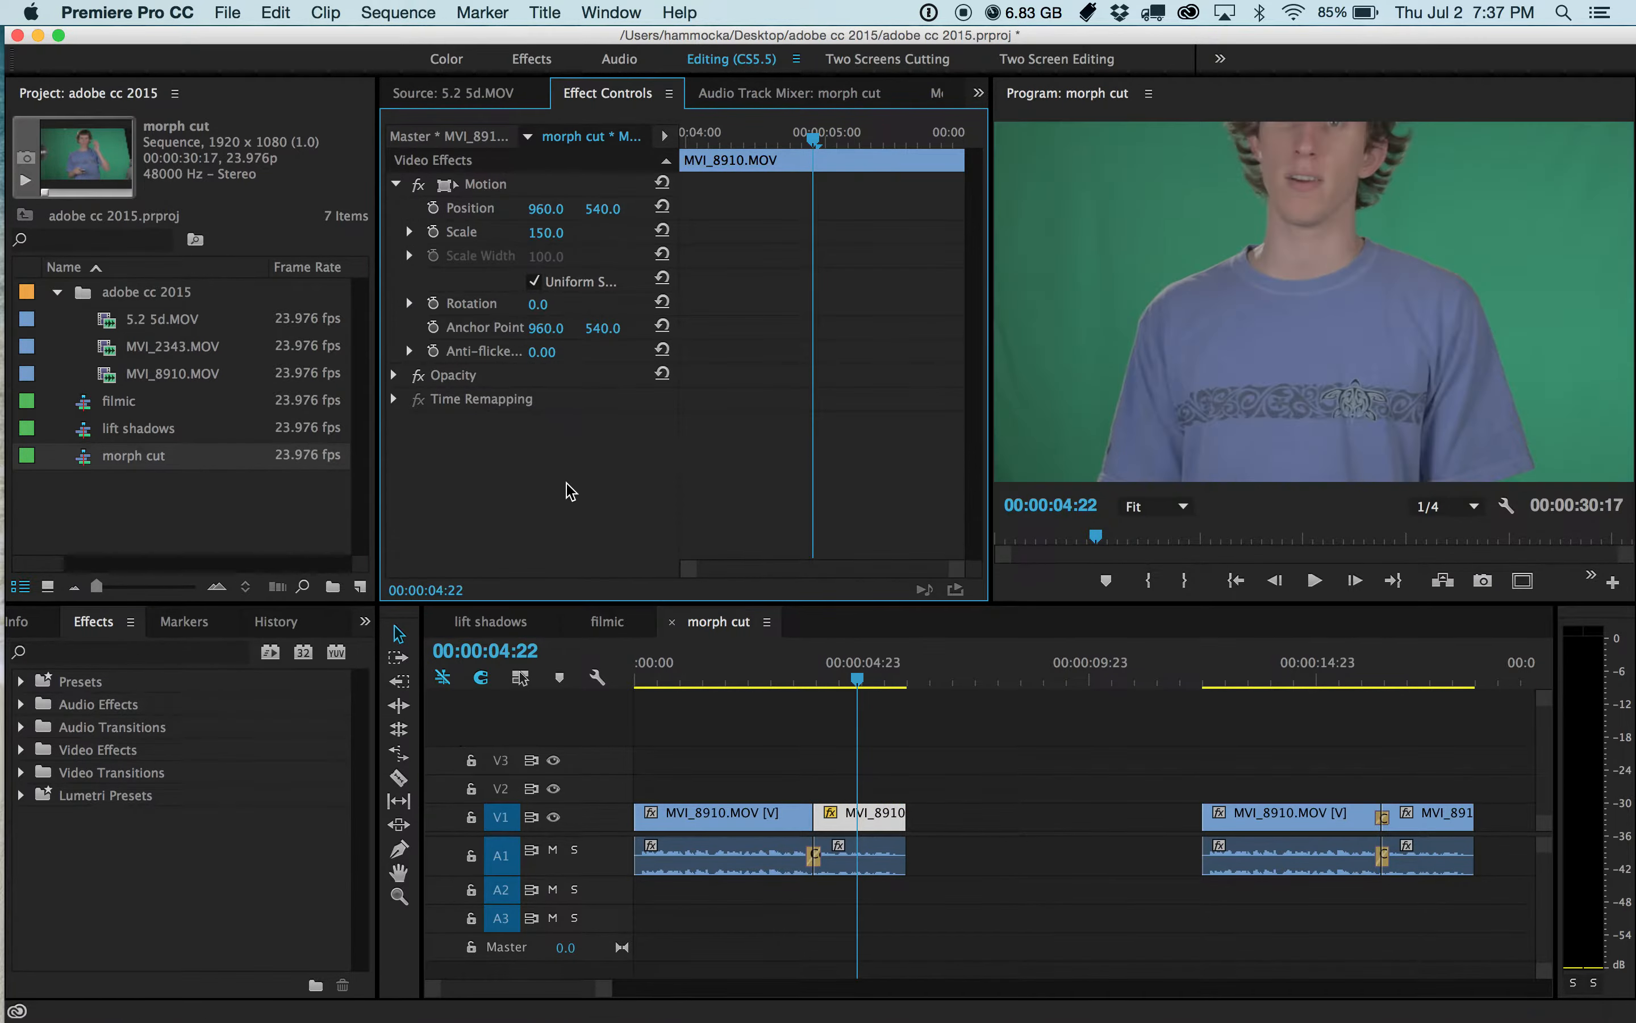
drag(602, 209, 634, 272)
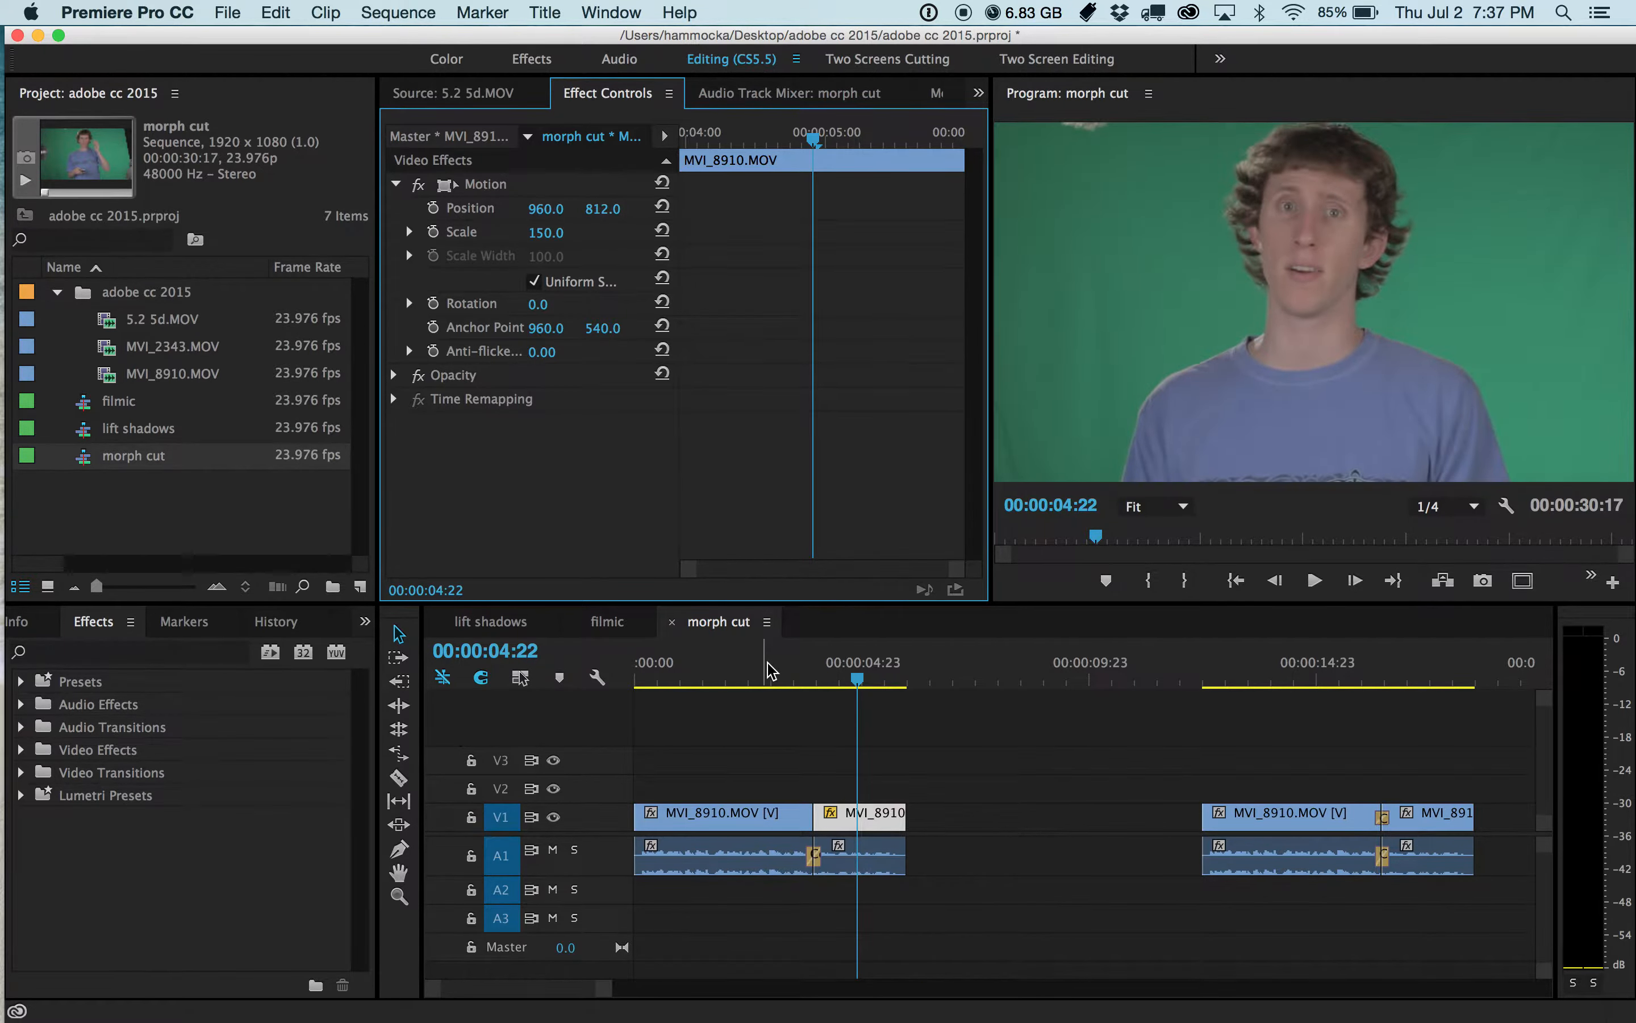
Play across the first cut to review the jump into the enlarged second clip
click(773, 679)
key(space)
key(space)
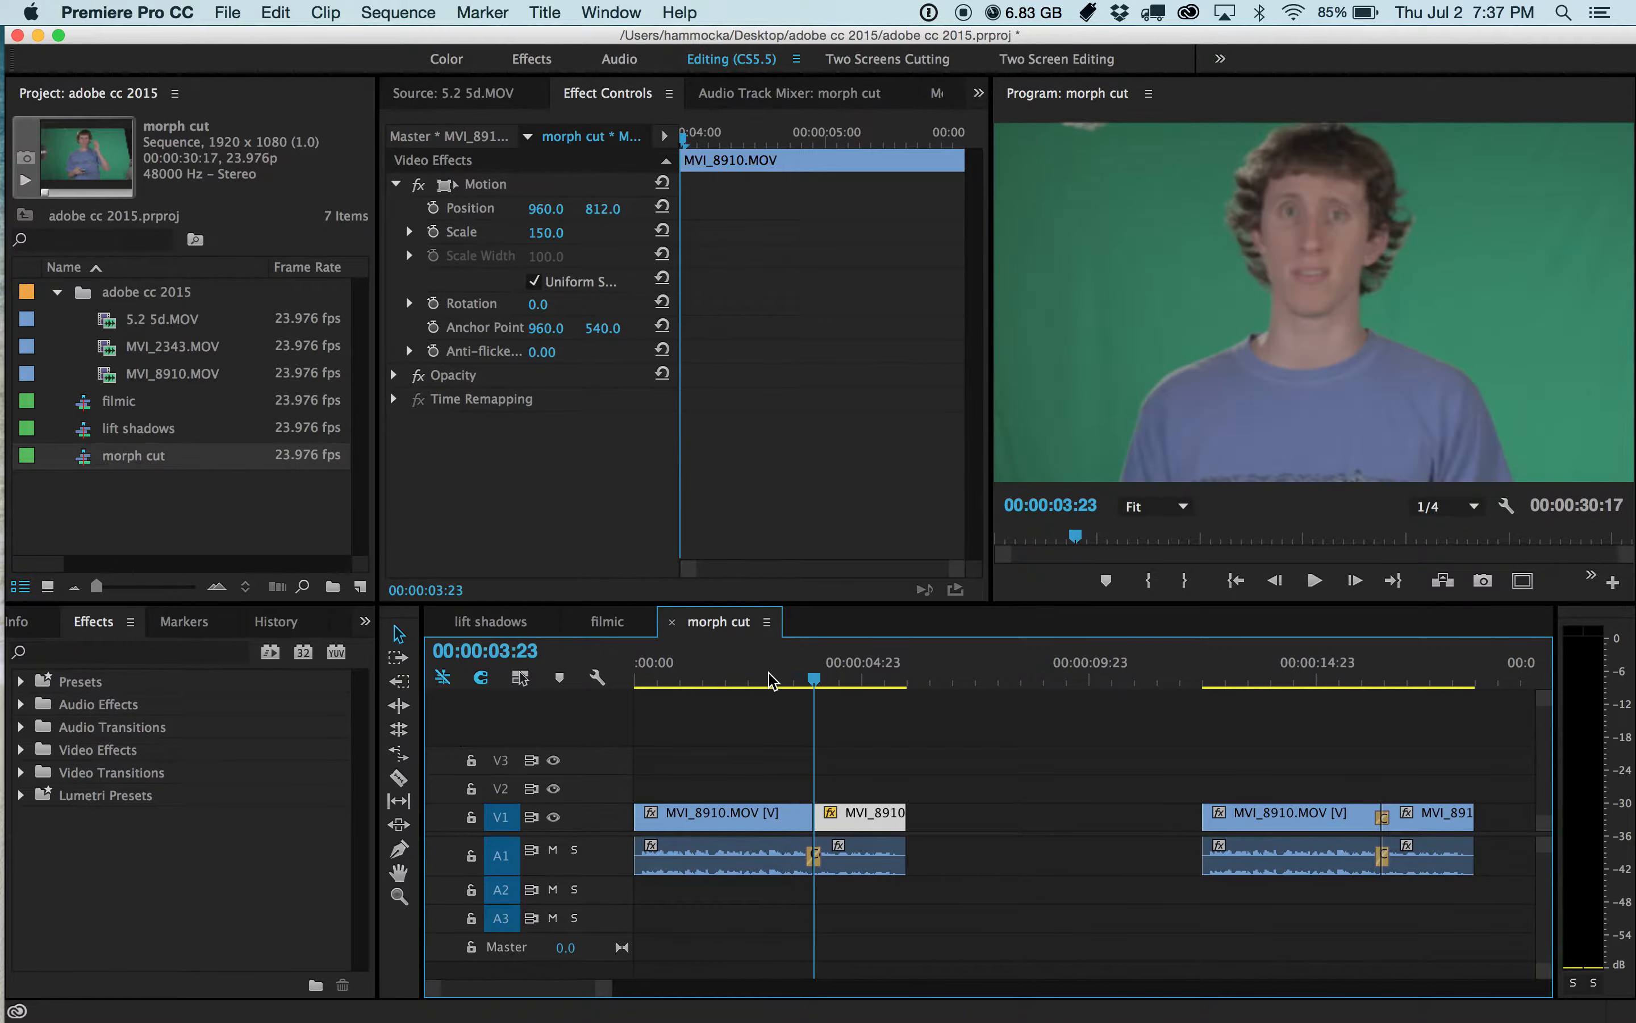
key(space)
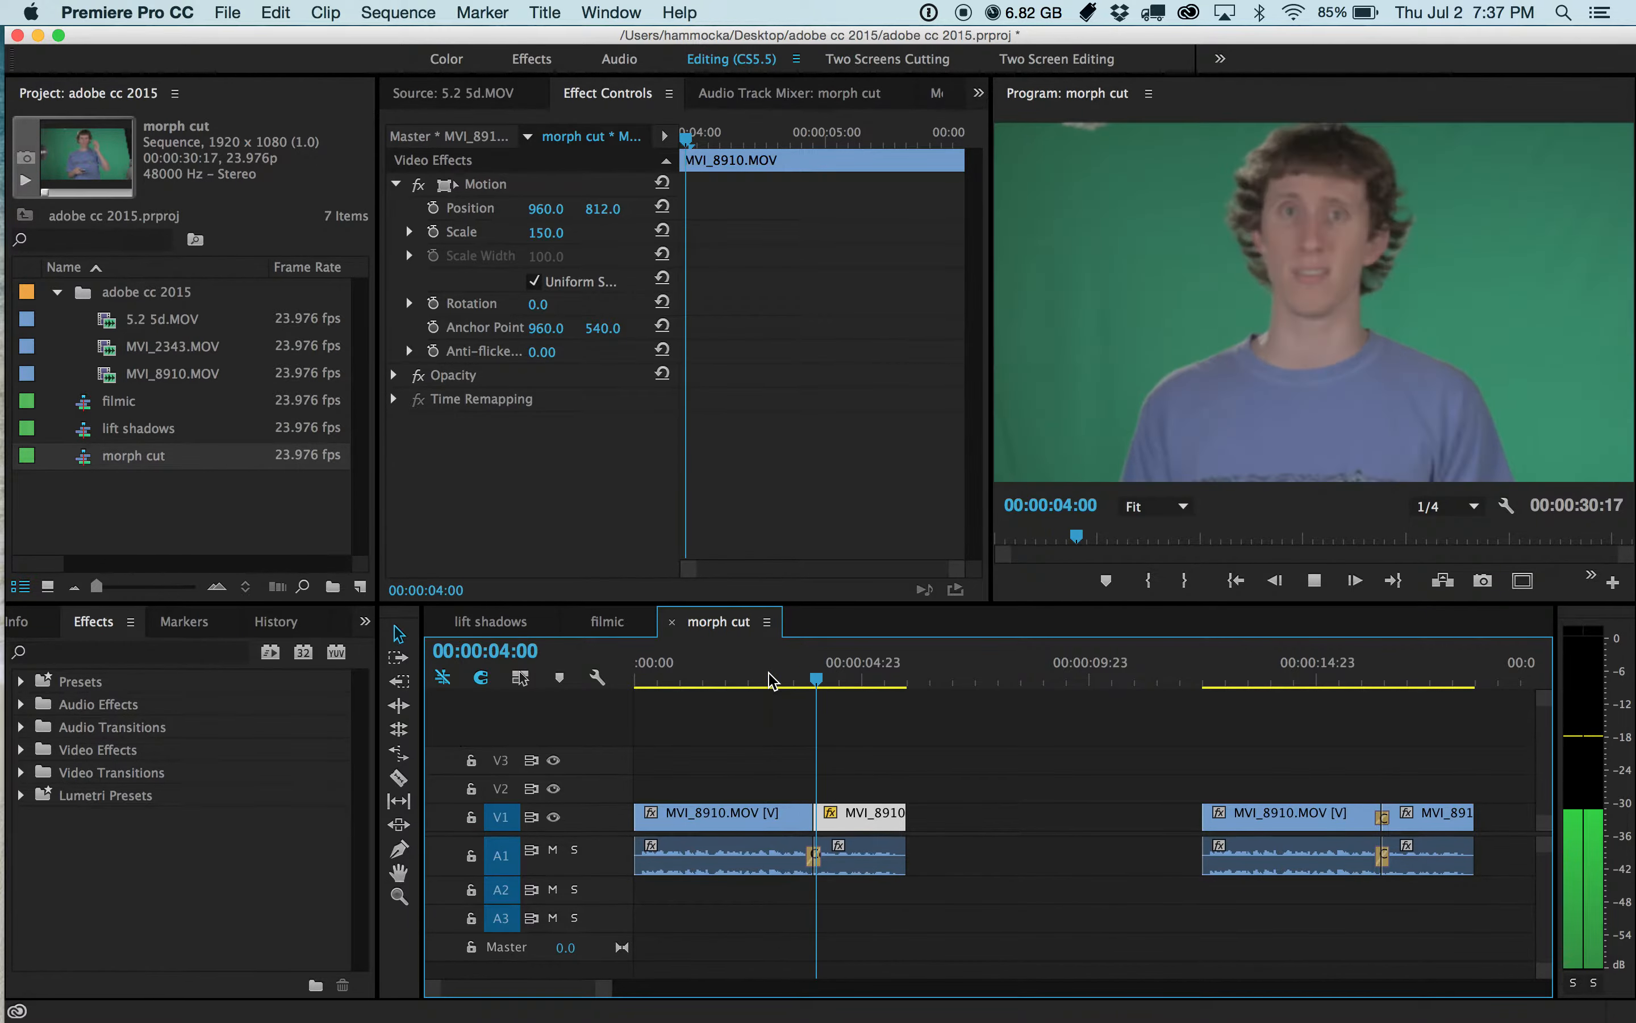
key(space)
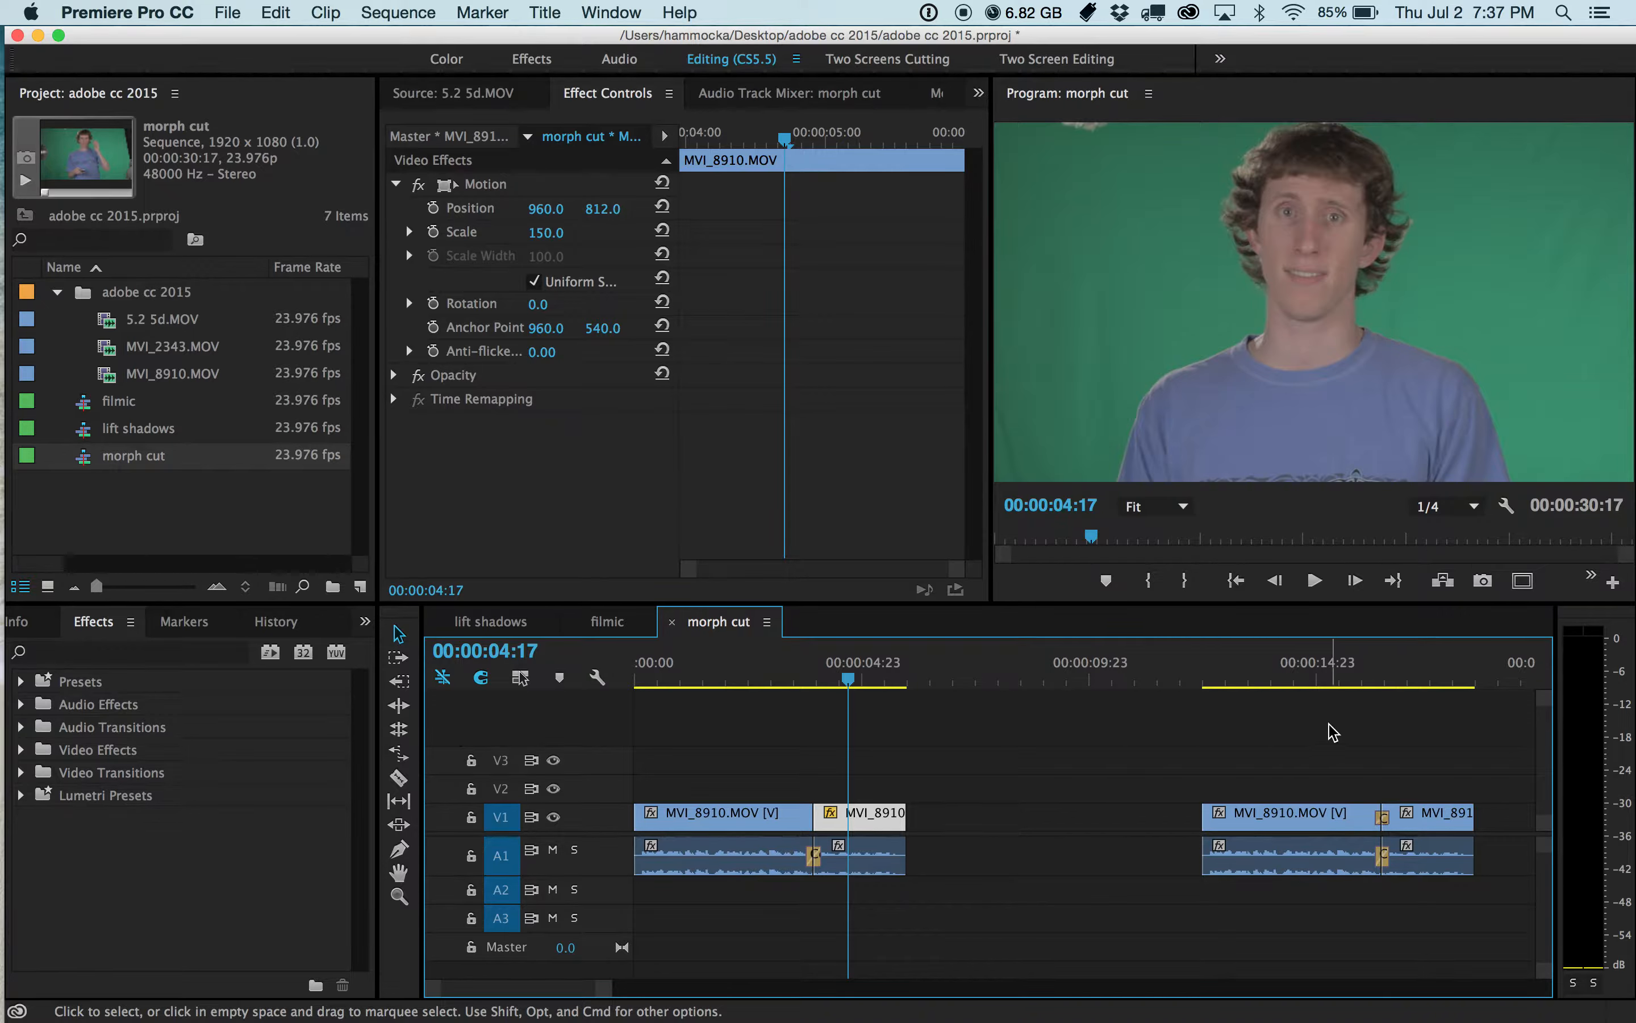
Play back the video transition between the second pair of MVI_8910.MOV clips from about 00:00:15:19
click(1221, 671)
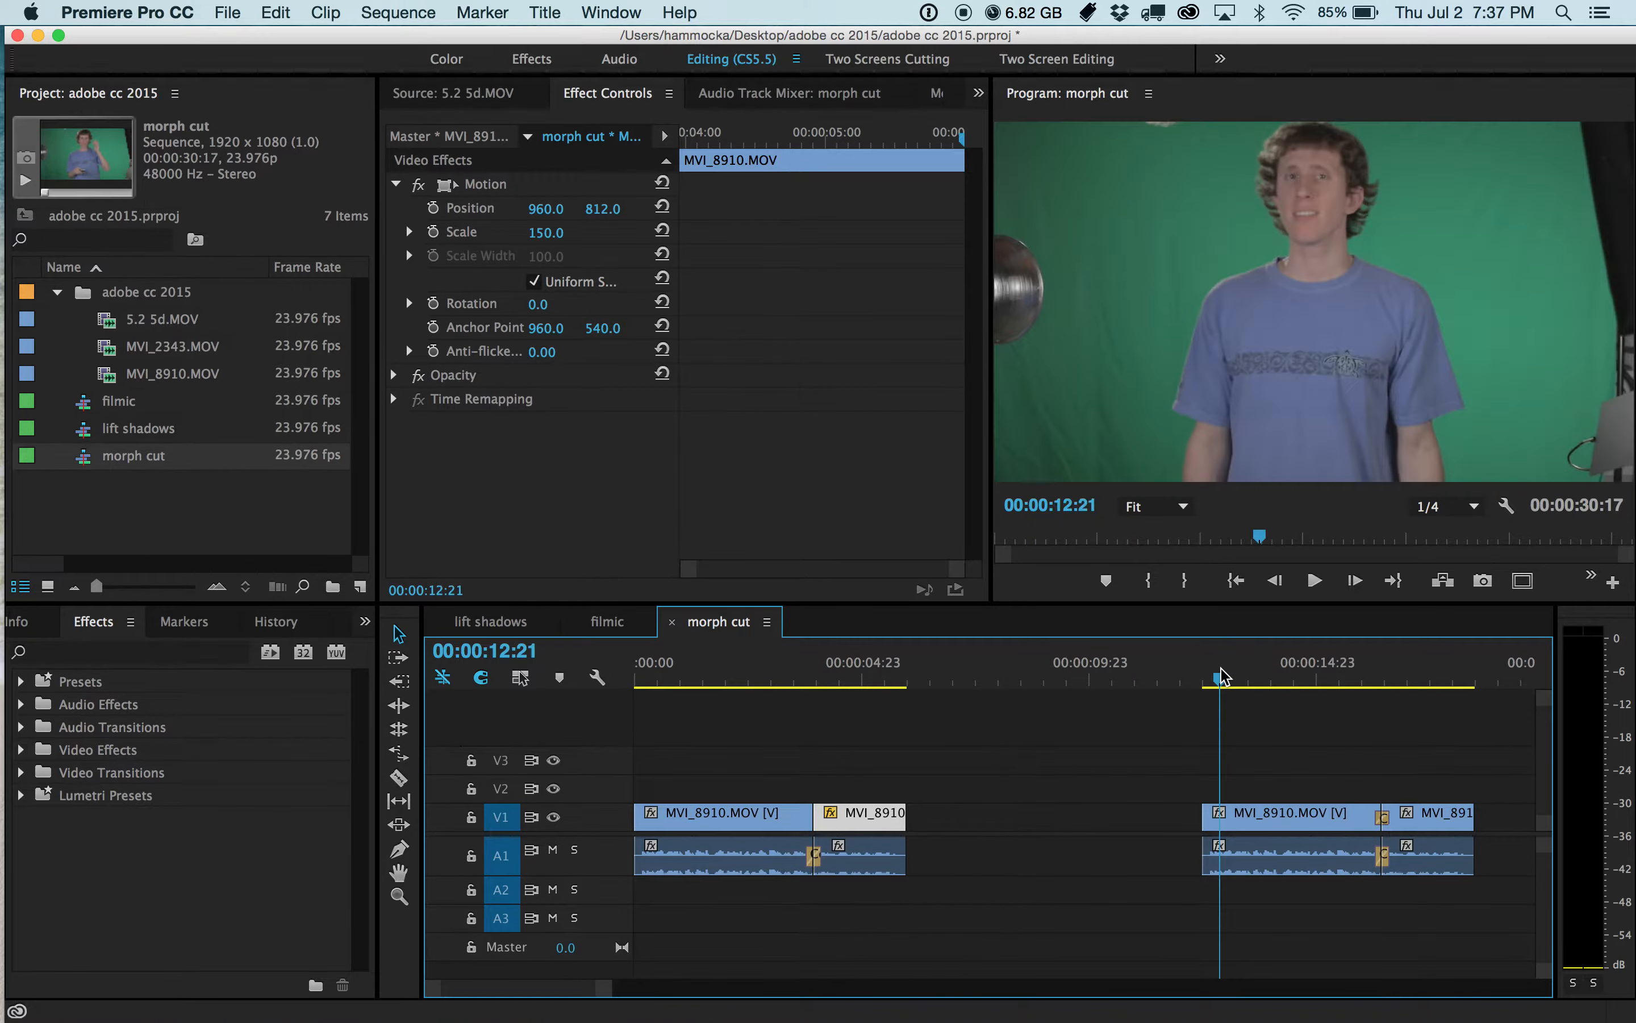
click(1353, 678)
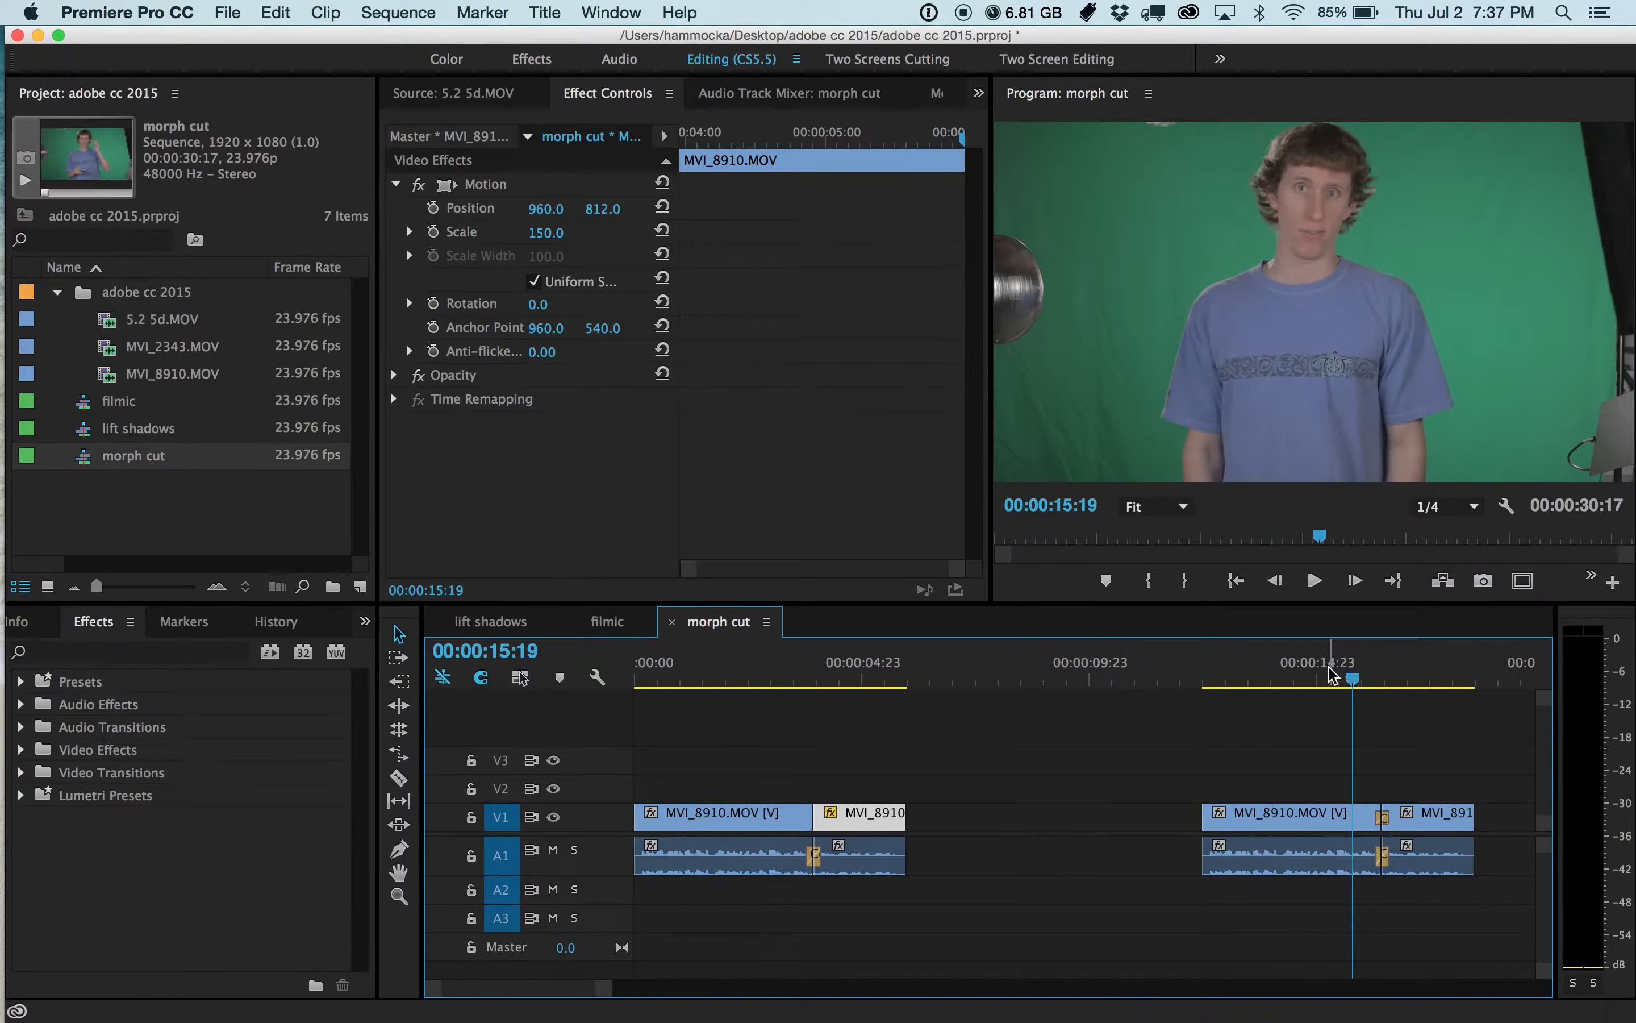
key(space)
key(space)
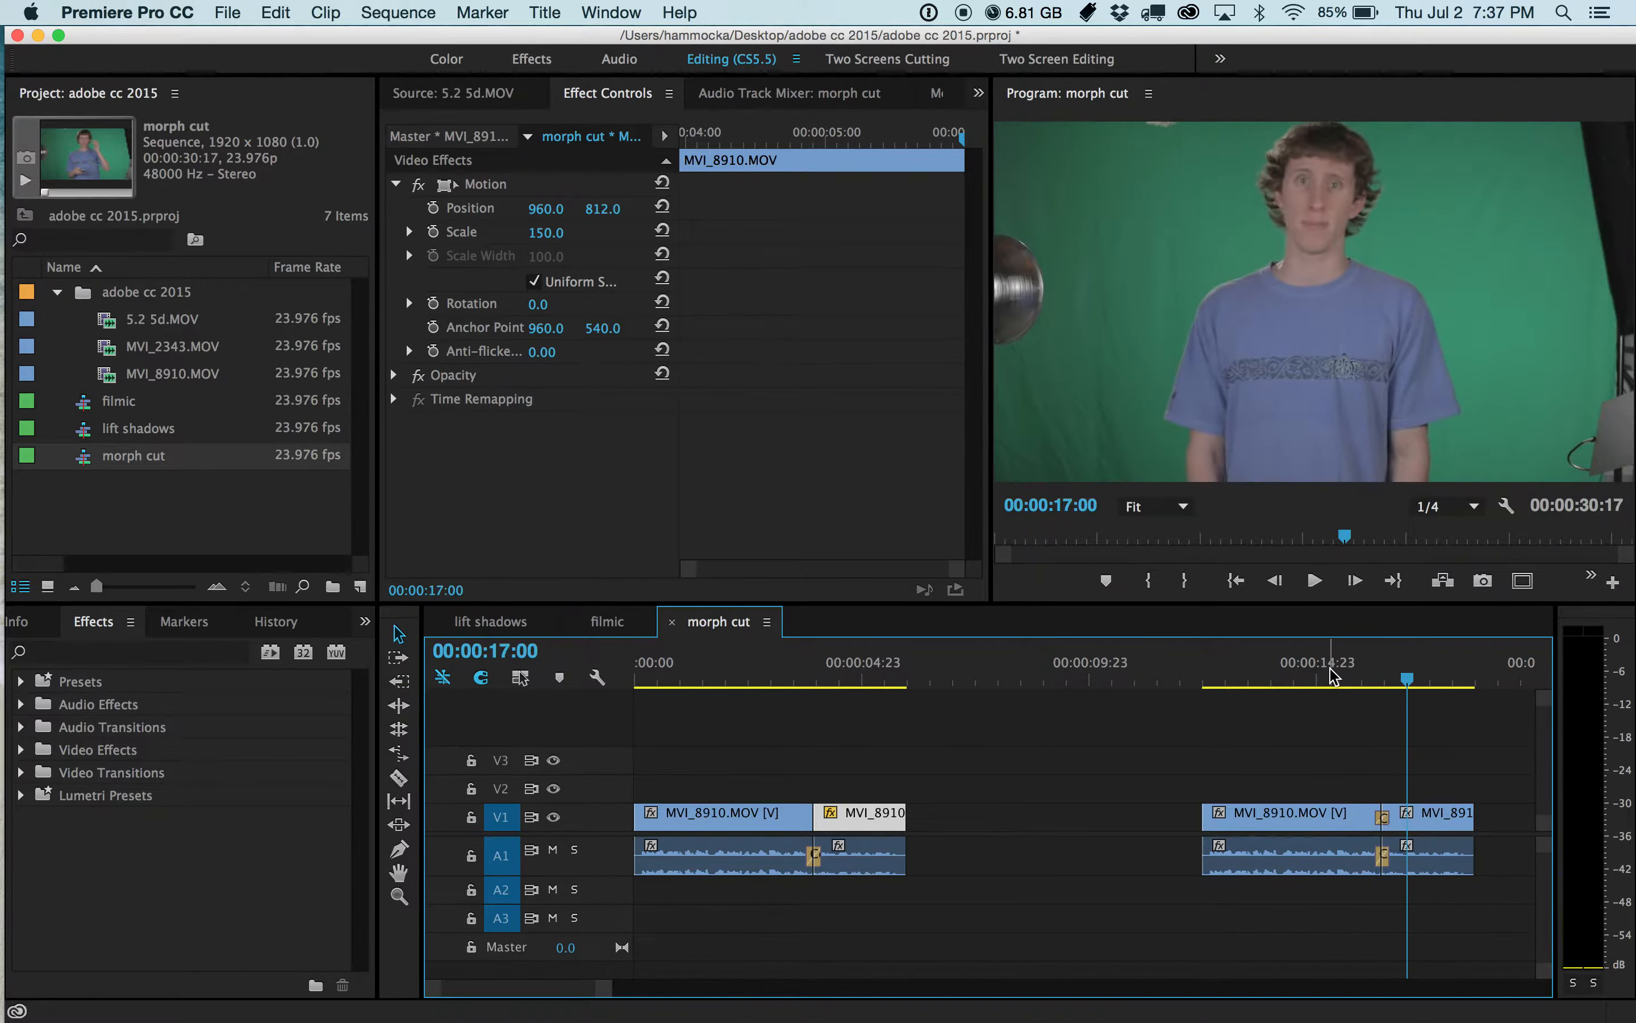
Review the second pair's transition from 00:00:15:06 in the maximized Program monitor
click(1327, 679)
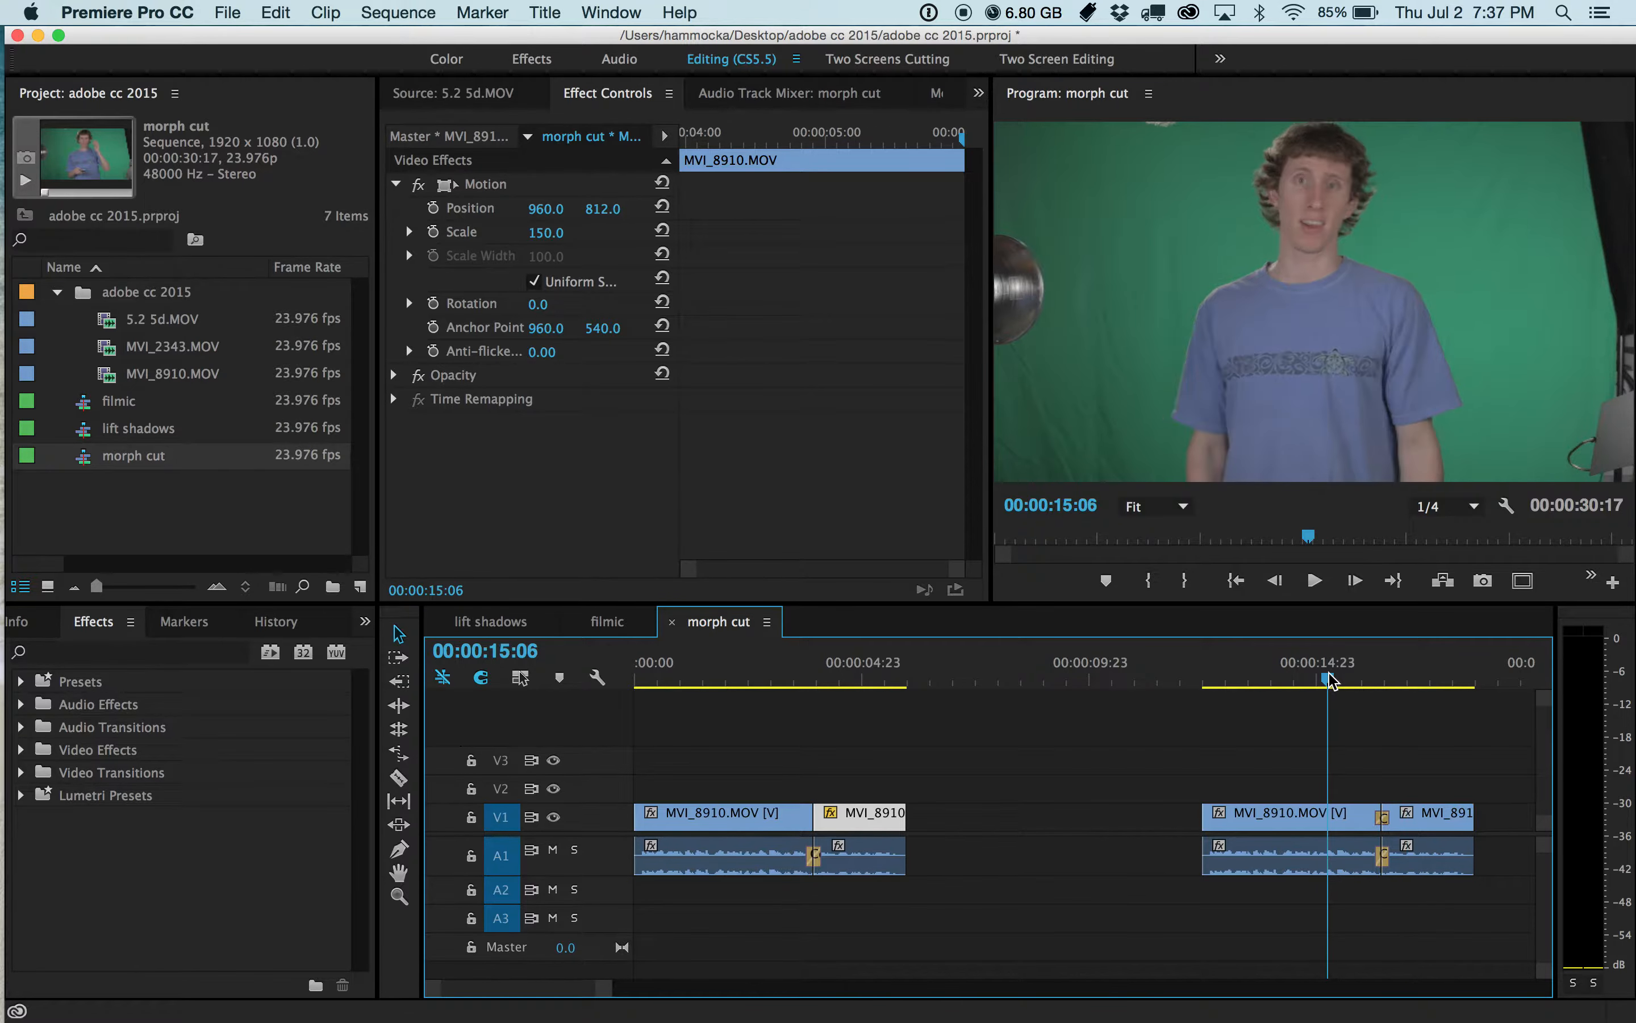
click(1027, 585)
key(grave)
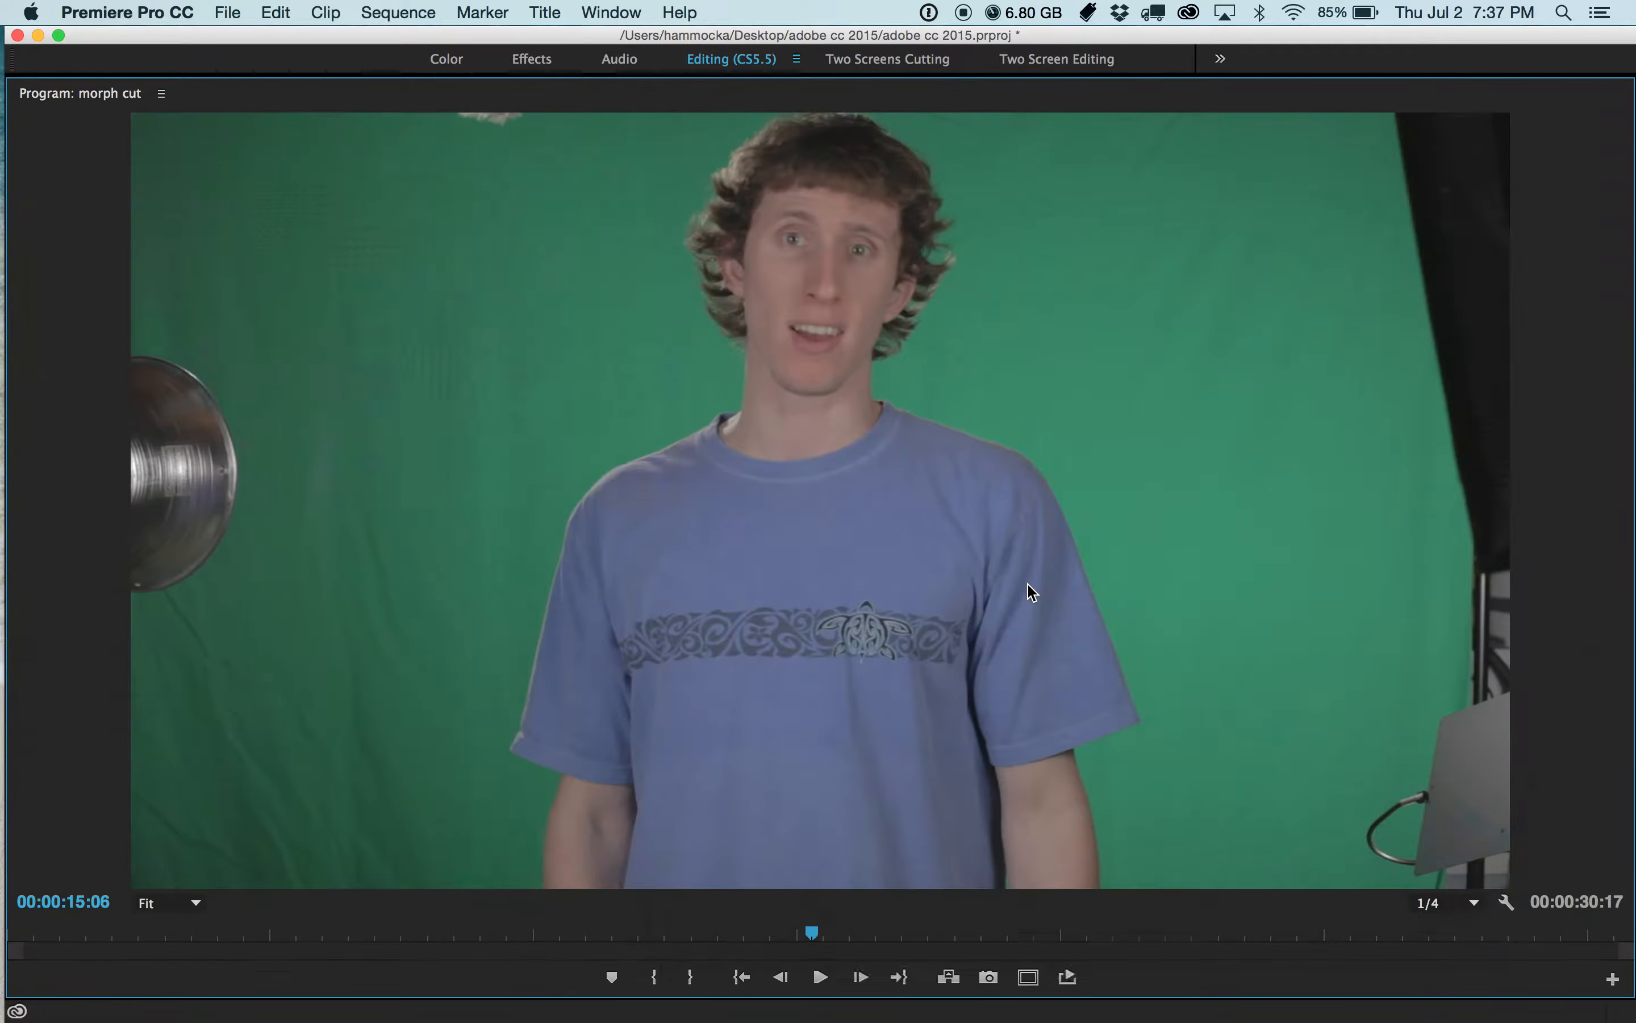
key(space)
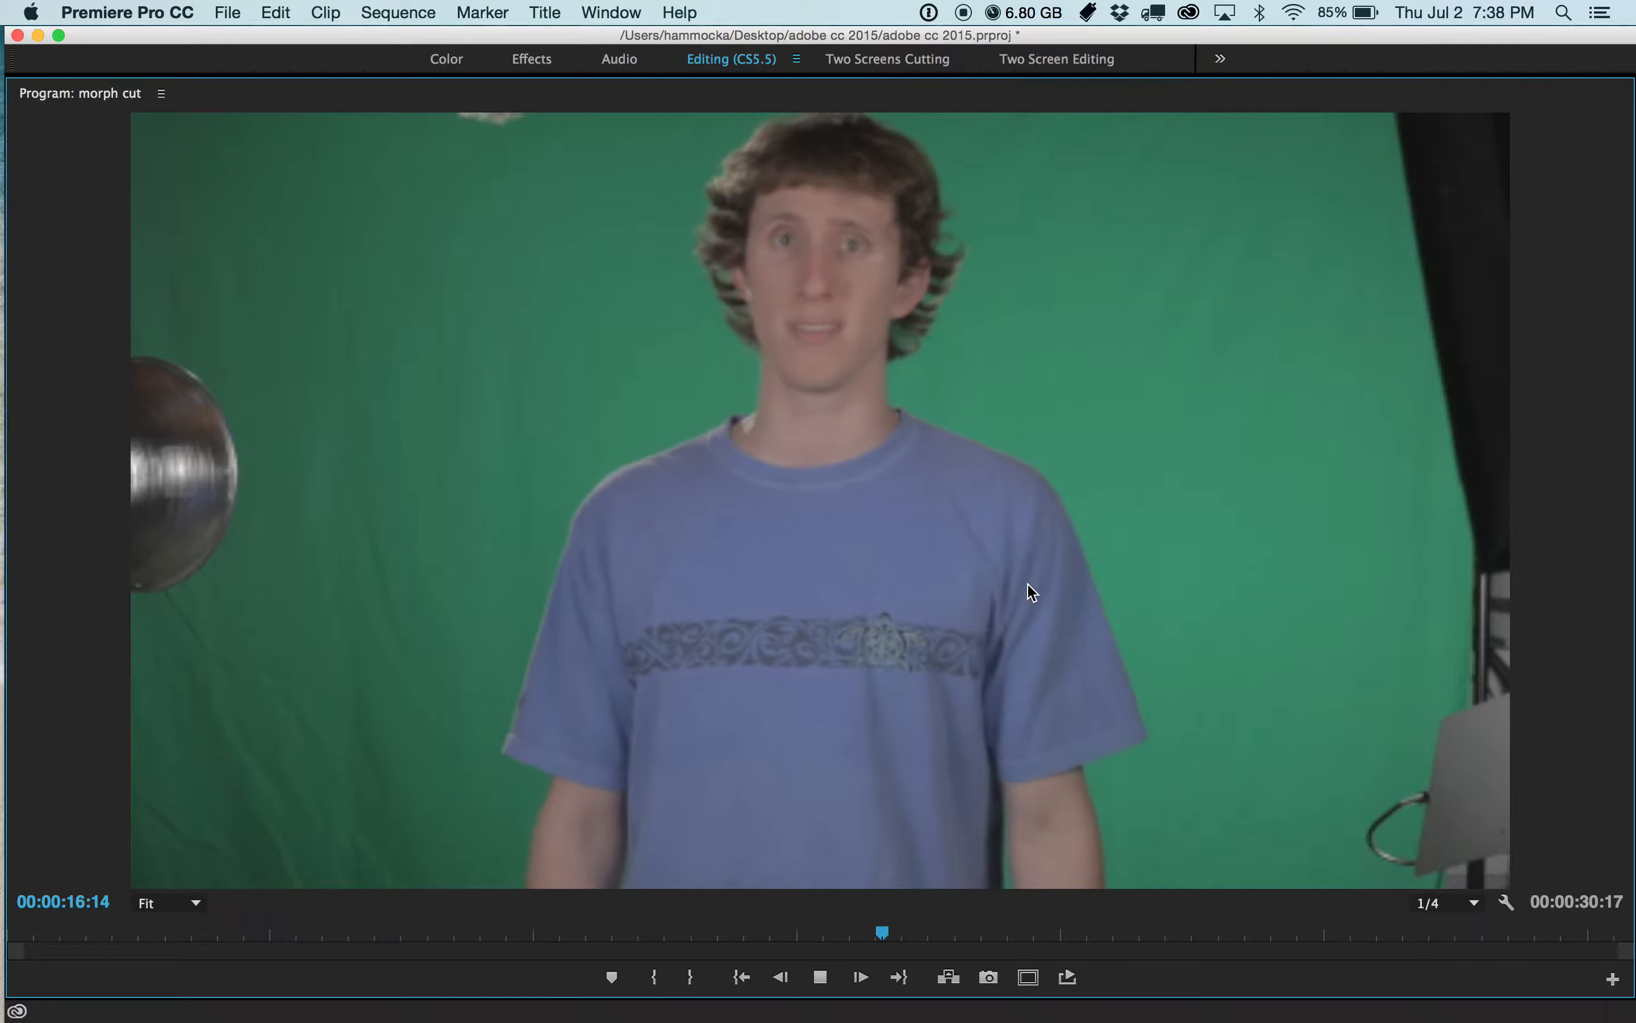
key(space)
Set the Program monitor's playback resolution to Full and restore the normal panel layout
click(1447, 904)
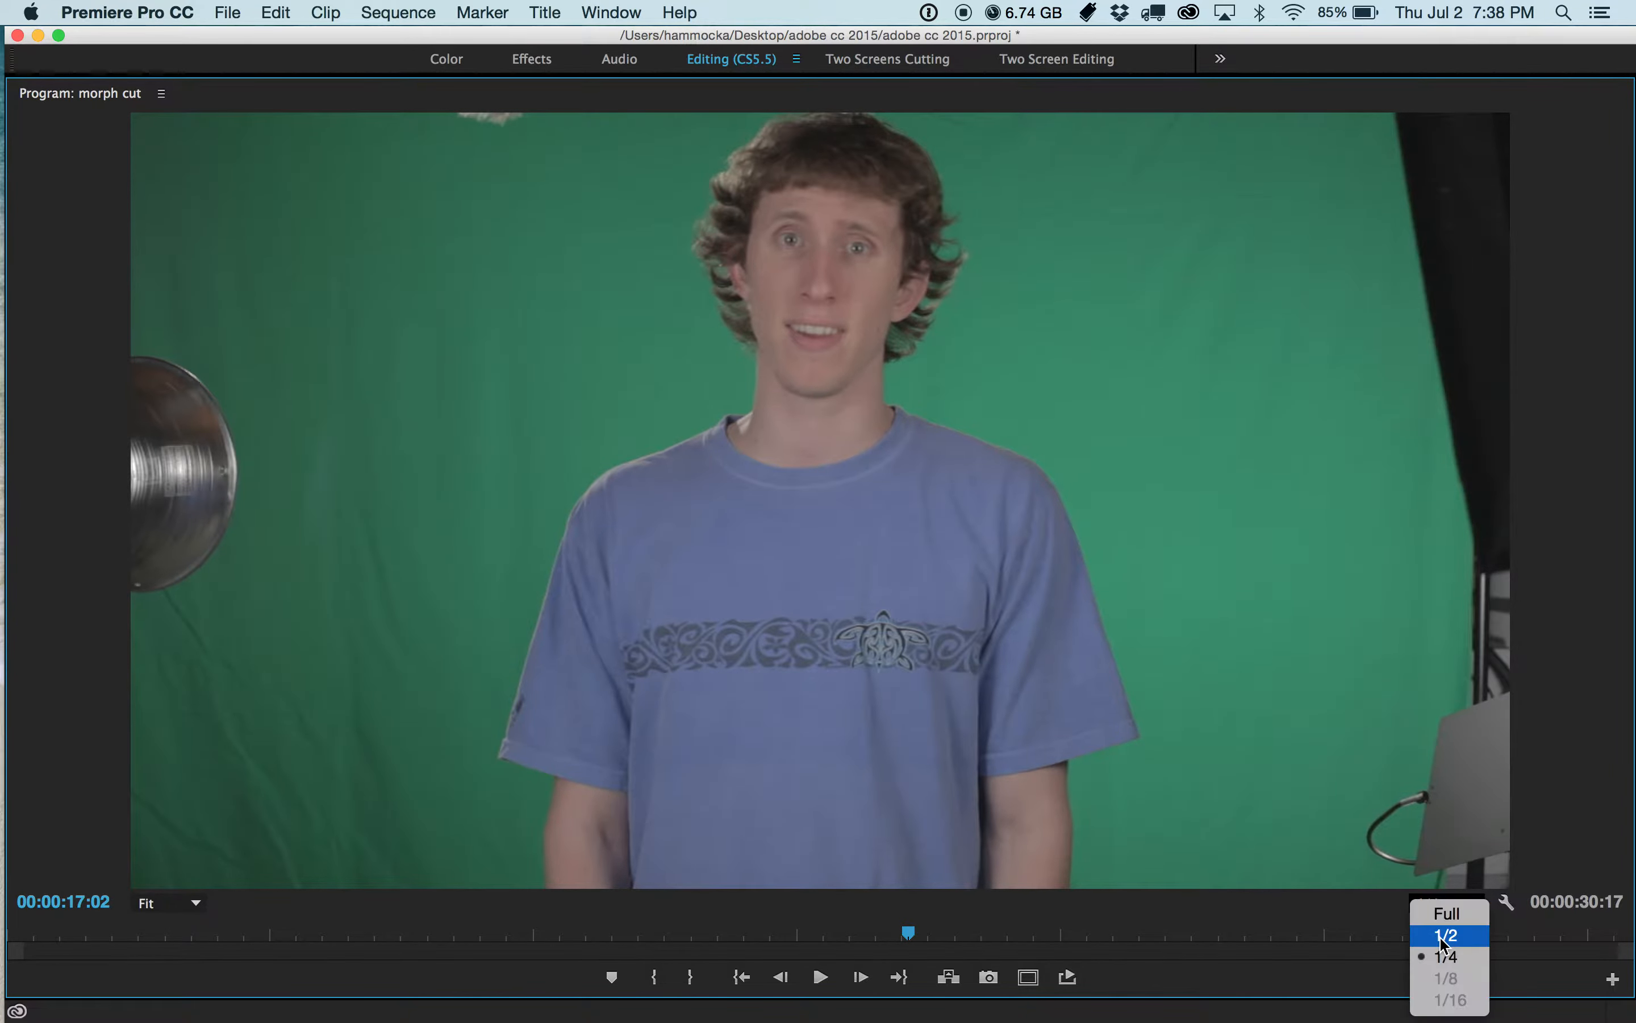
click(1446, 914)
key(grave)
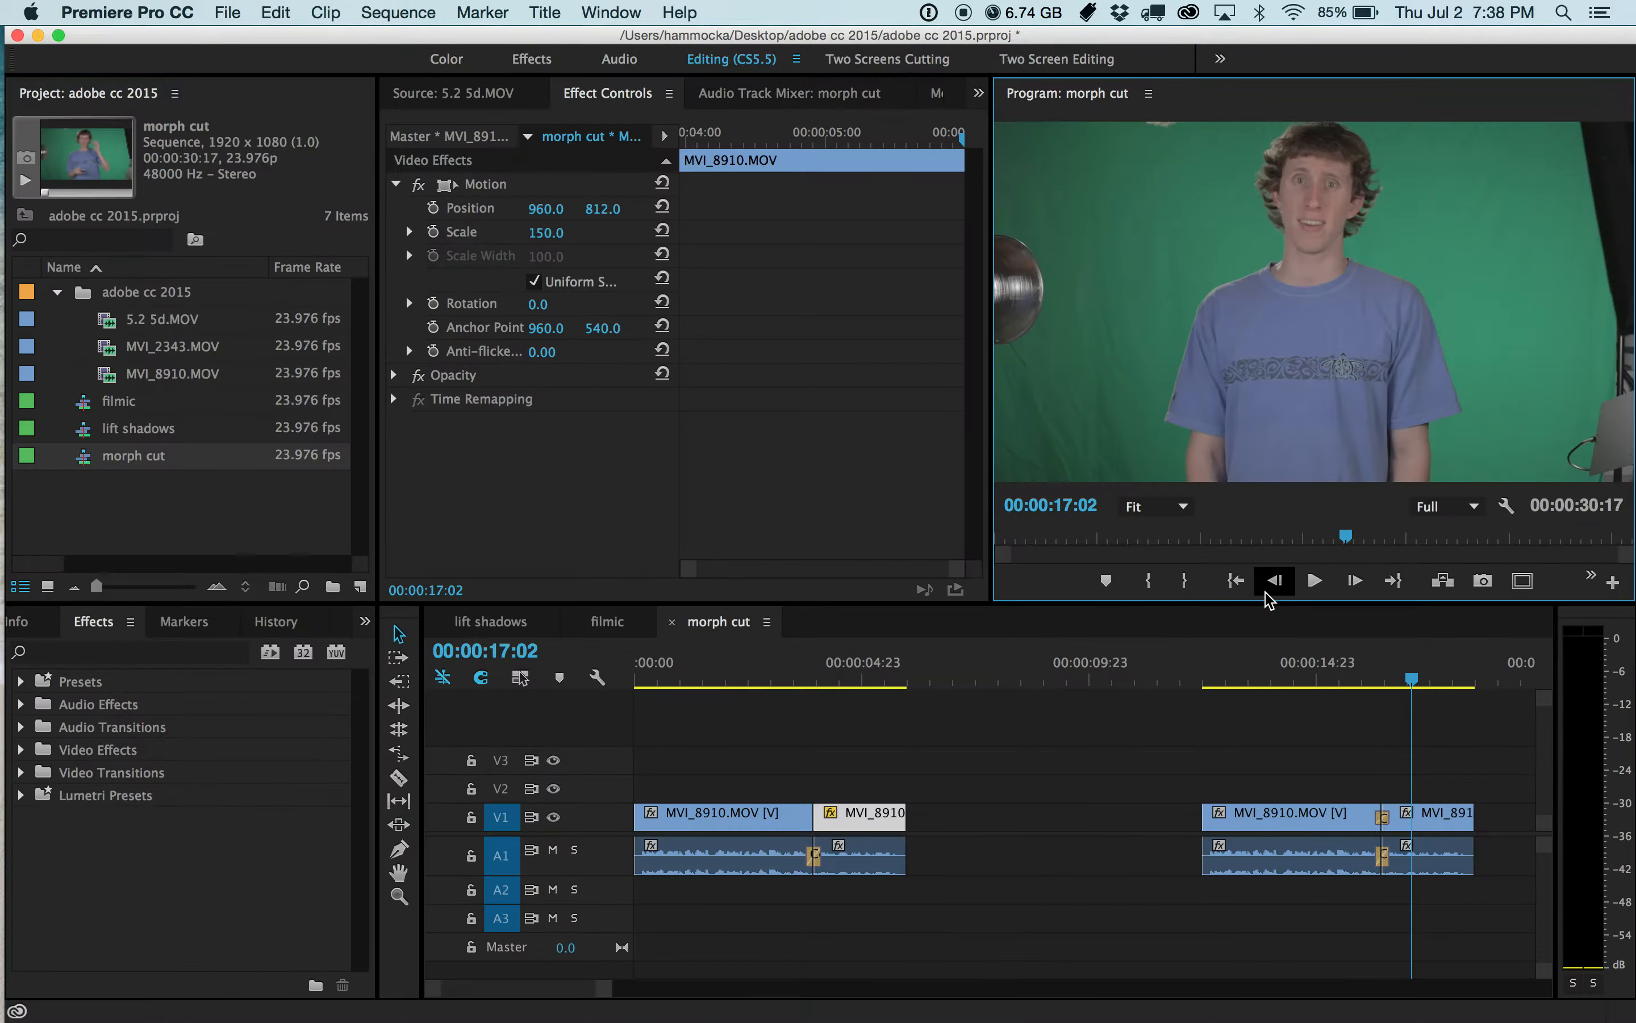
Replay the second pair's transition in the maximized Program monitor, scrub back to 00:00:16:10, and restore the layout
click(1324, 676)
click(1078, 593)
key(grave)
key(space)
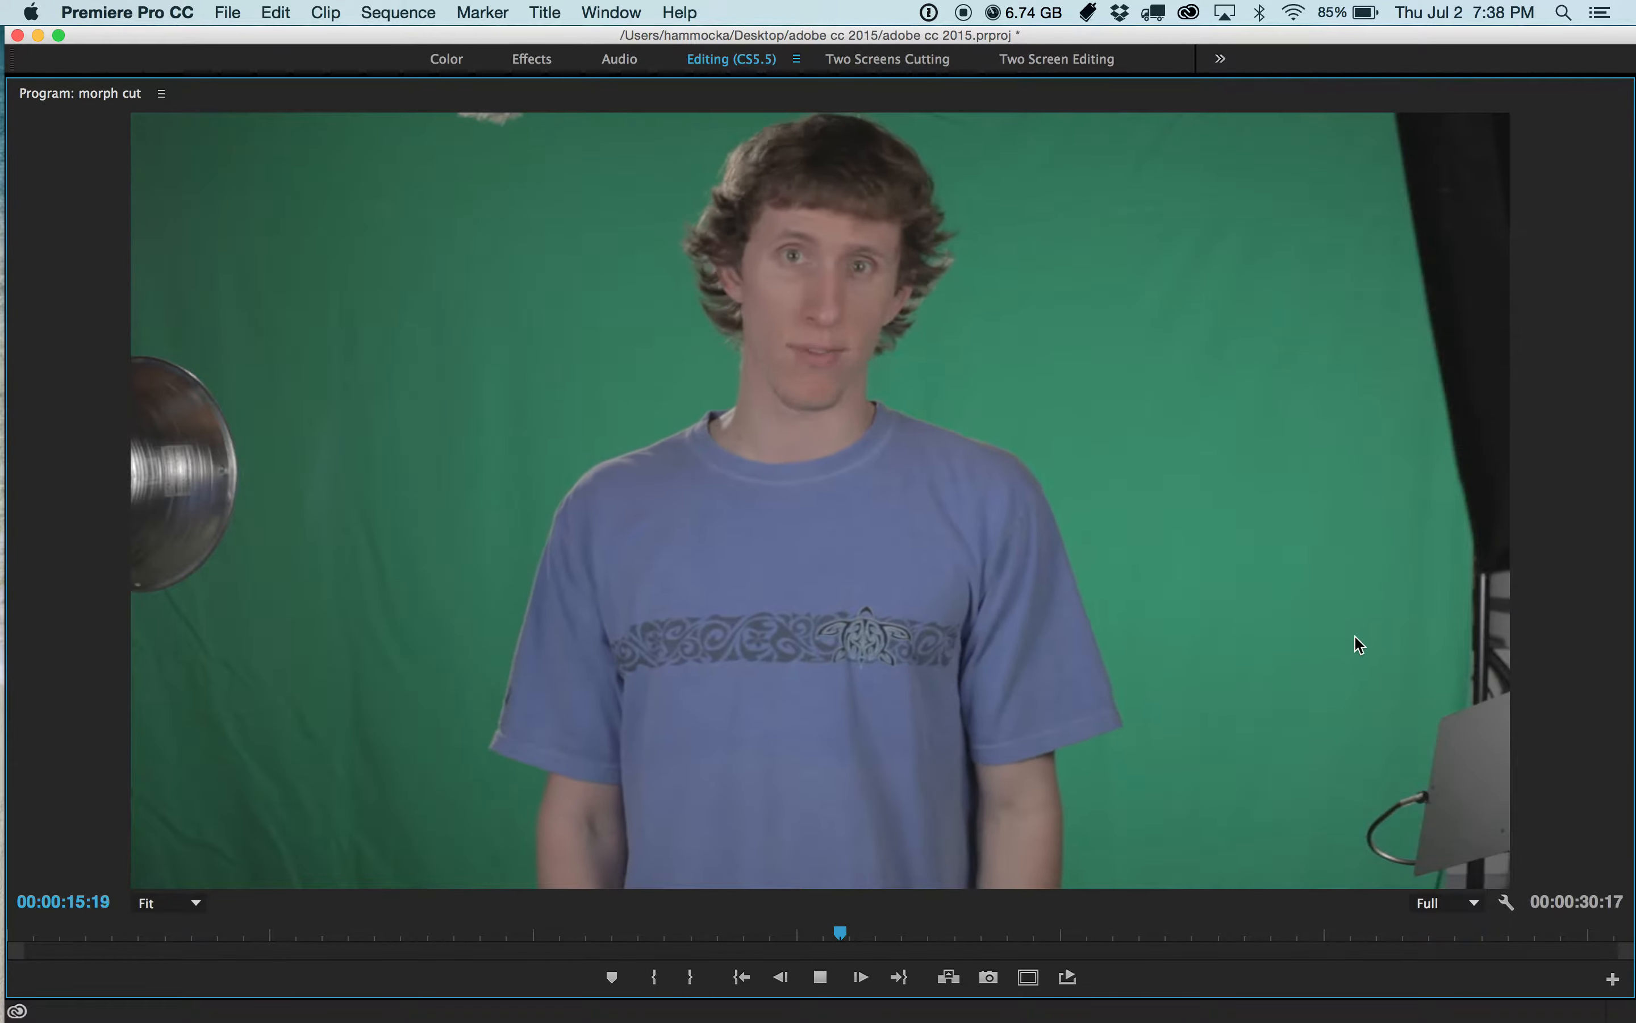
key(space)
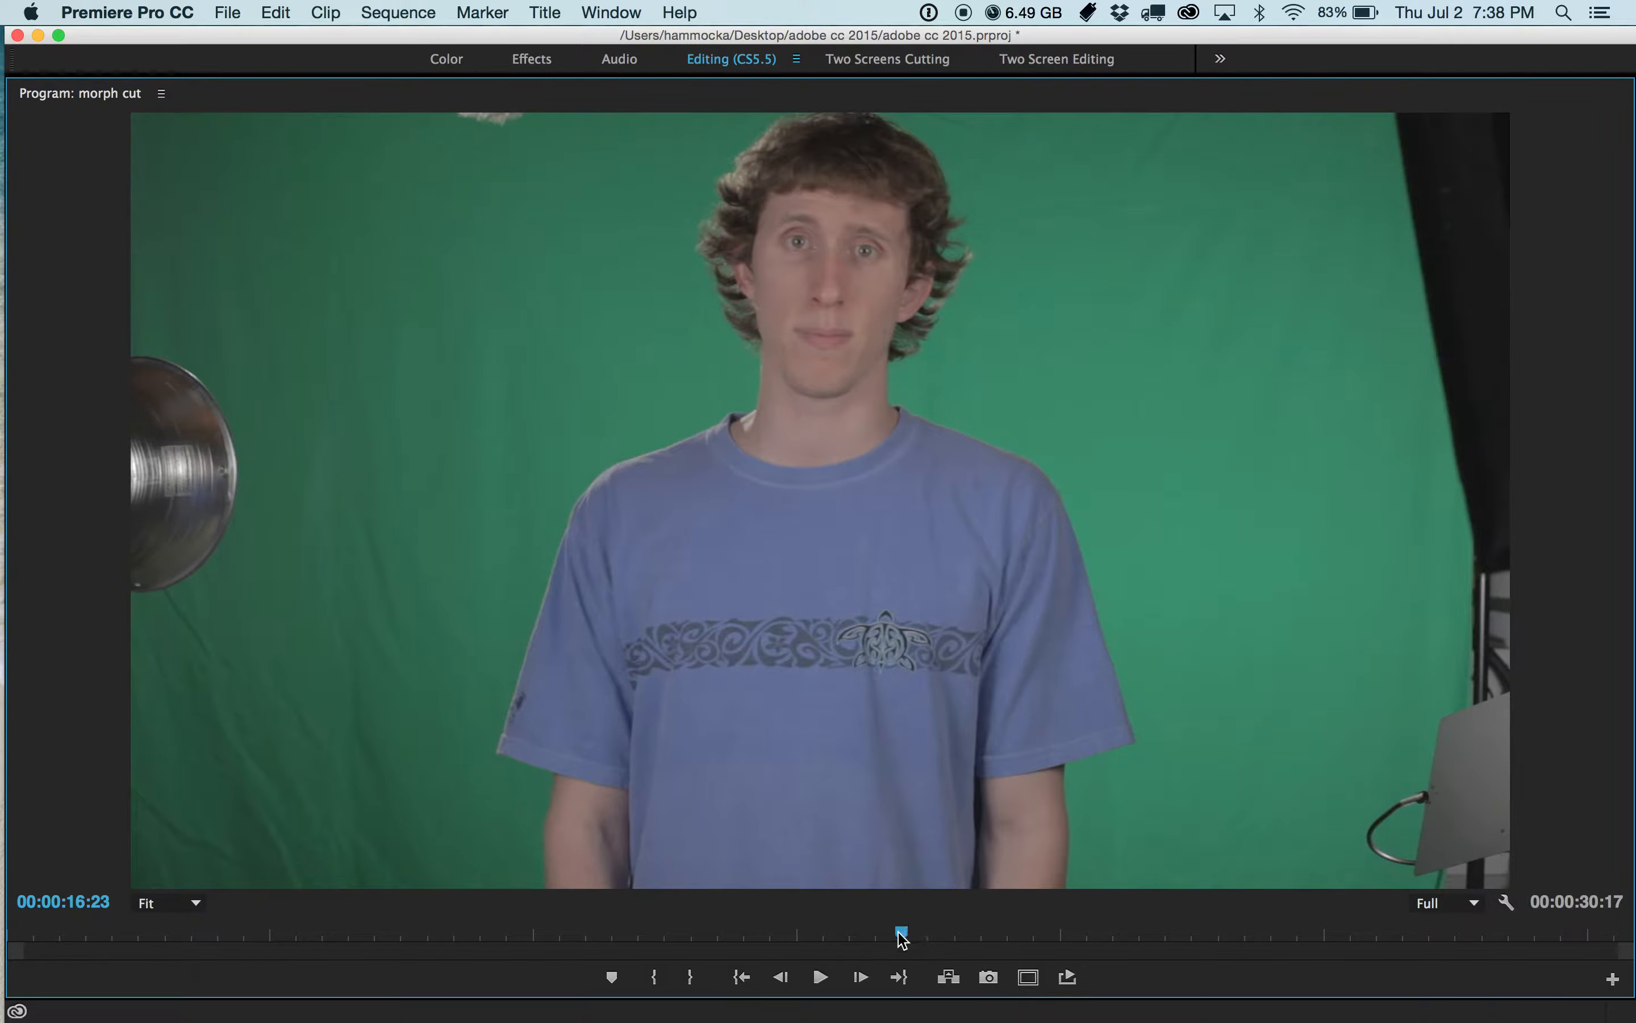
mouse_move(904, 935)
mouse_down()
mouse_move(862, 930)
mouse_move(877, 924)
mouse_up()
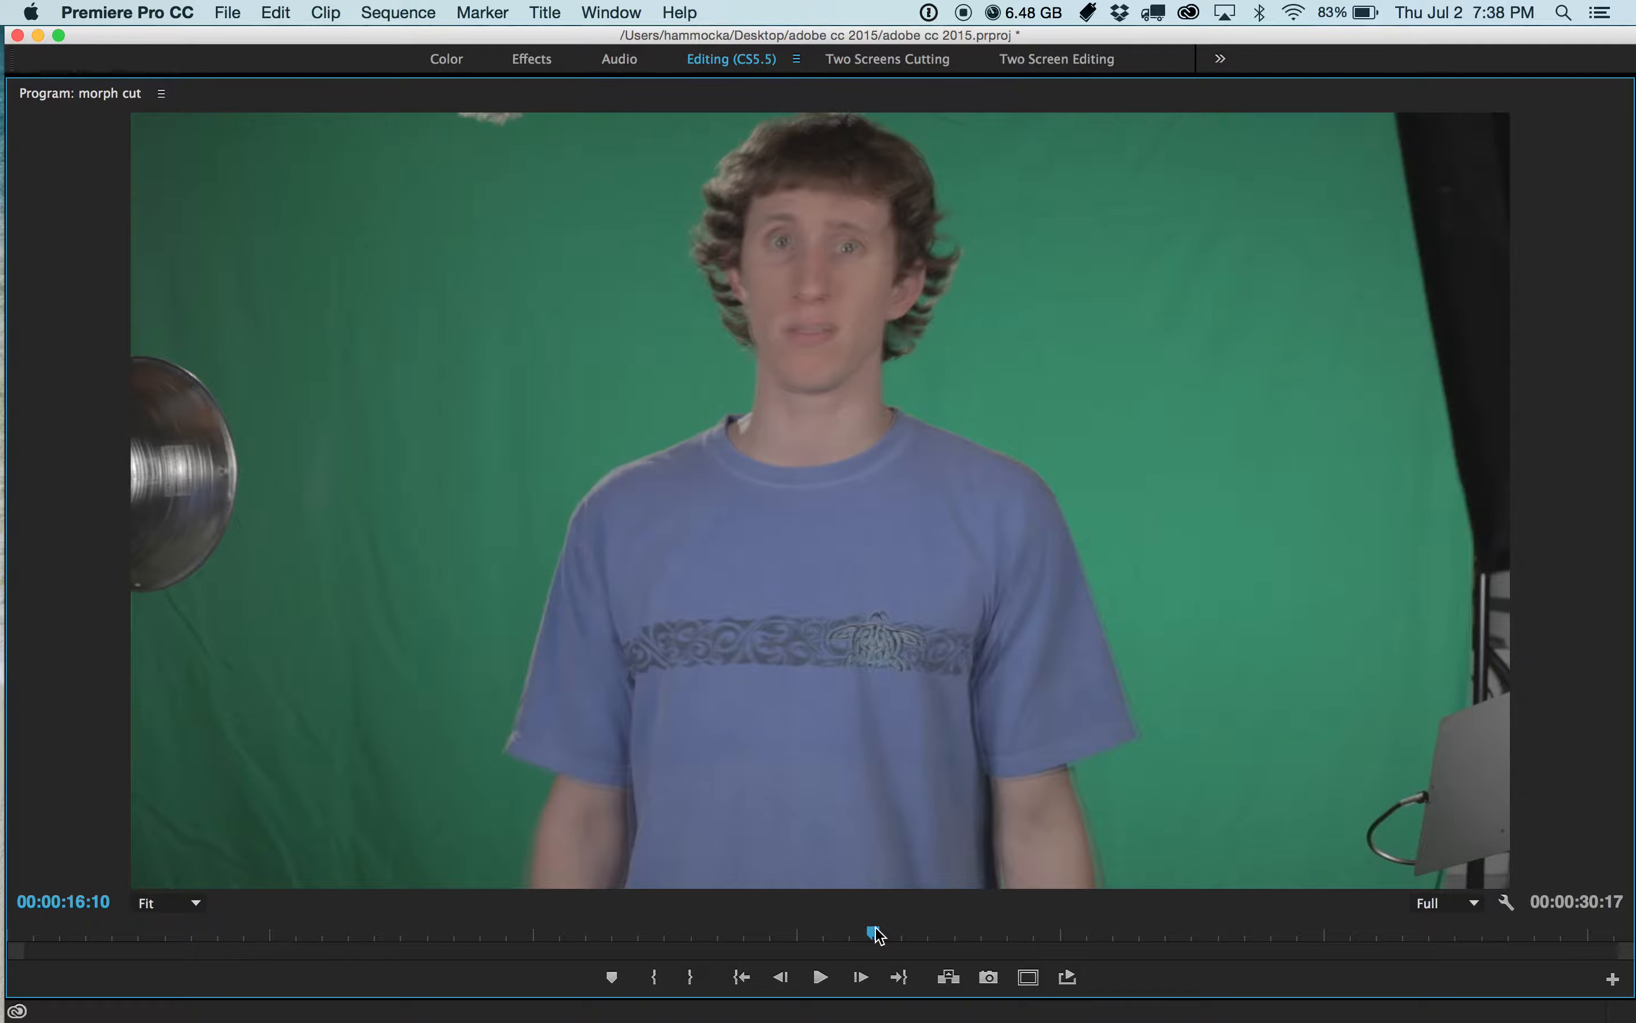
key(grave)
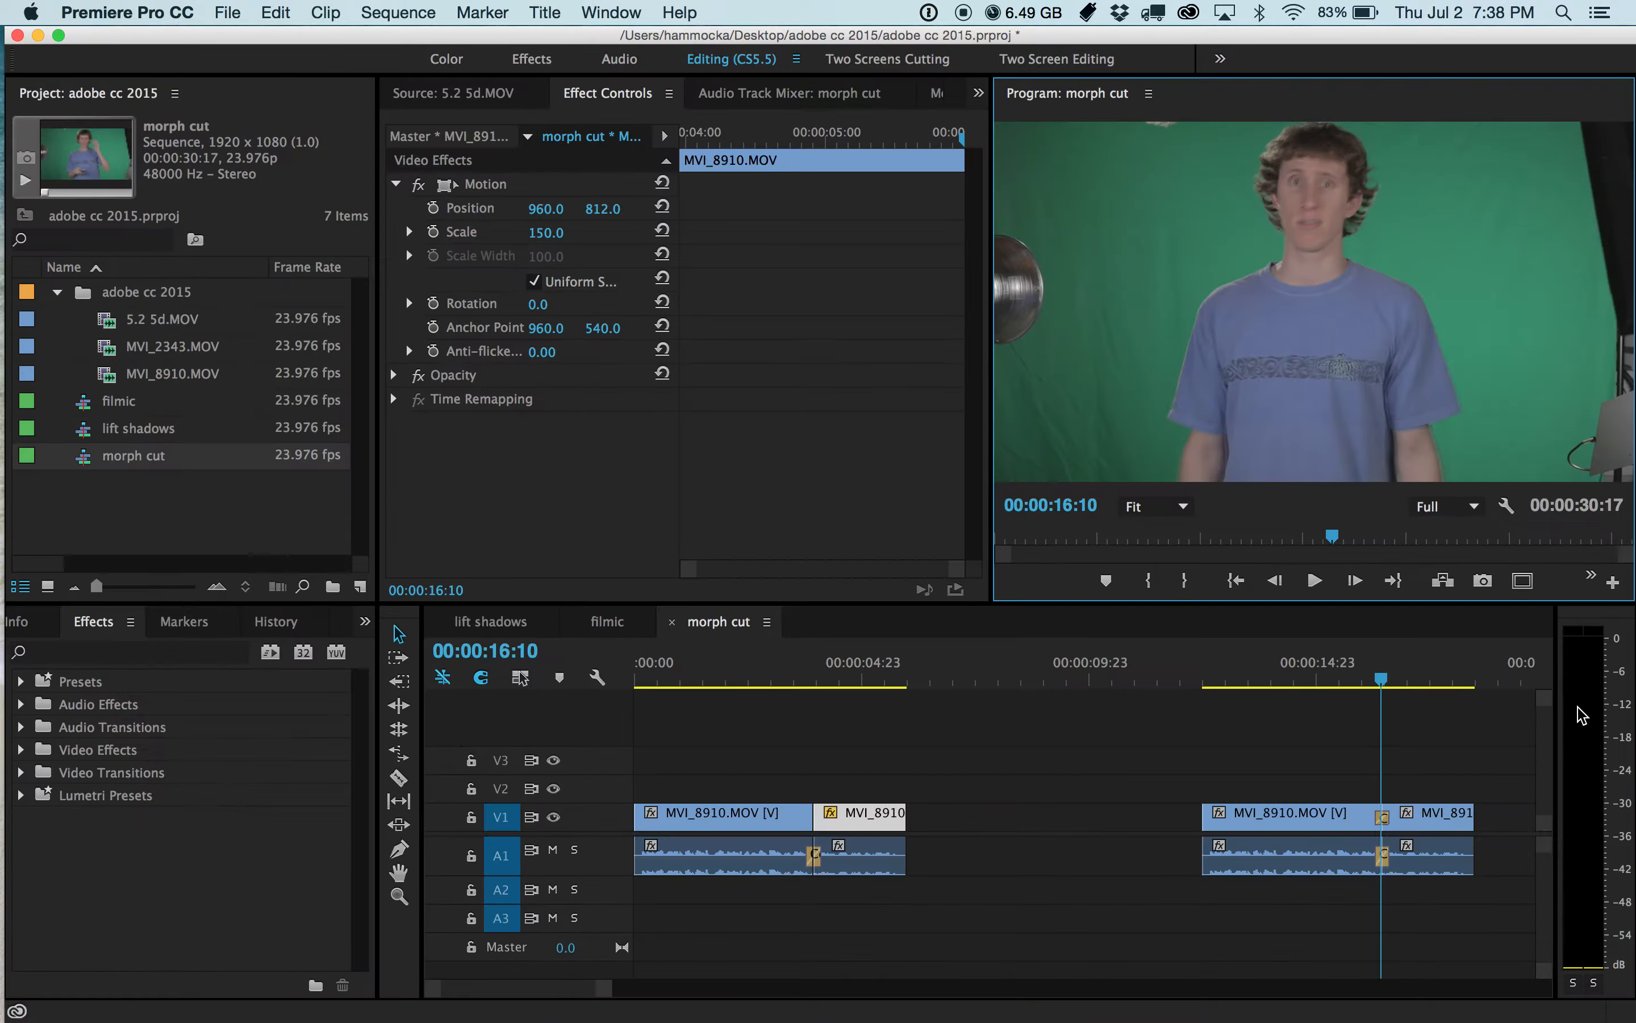
Go to the third clip pair and review the footage leading into its Morph Cut transition around 00:00:28:00
click(1358, 679)
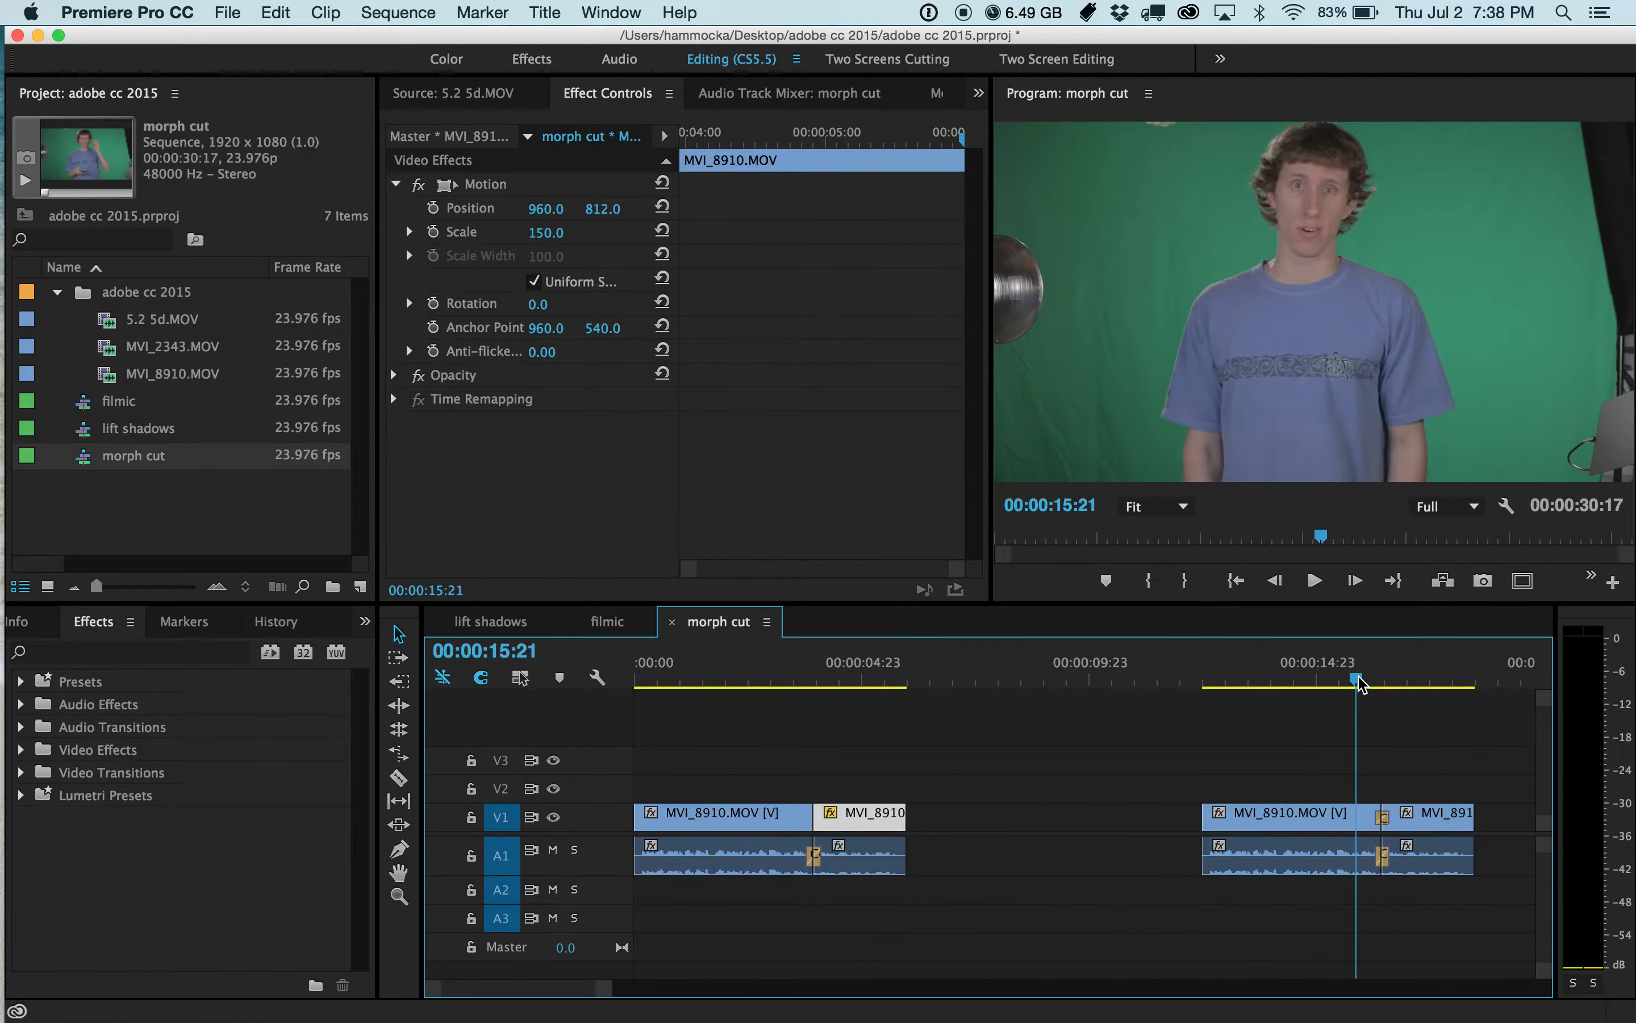
key(minus)
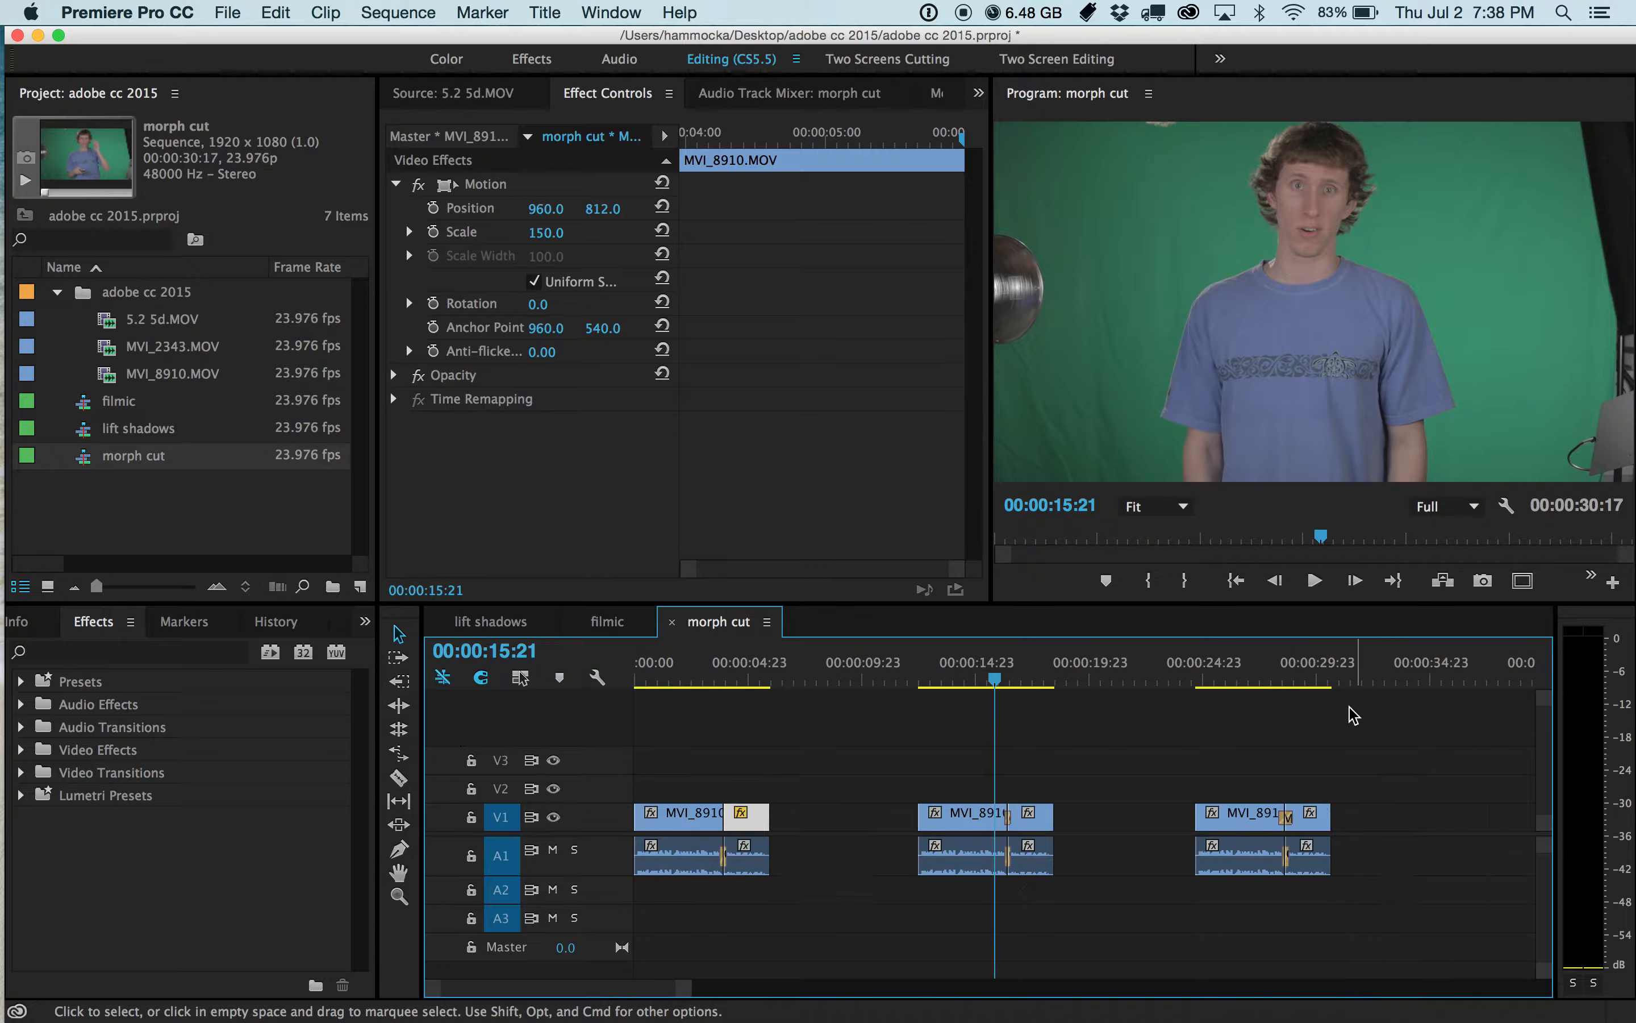
click(1264, 686)
key(equal)
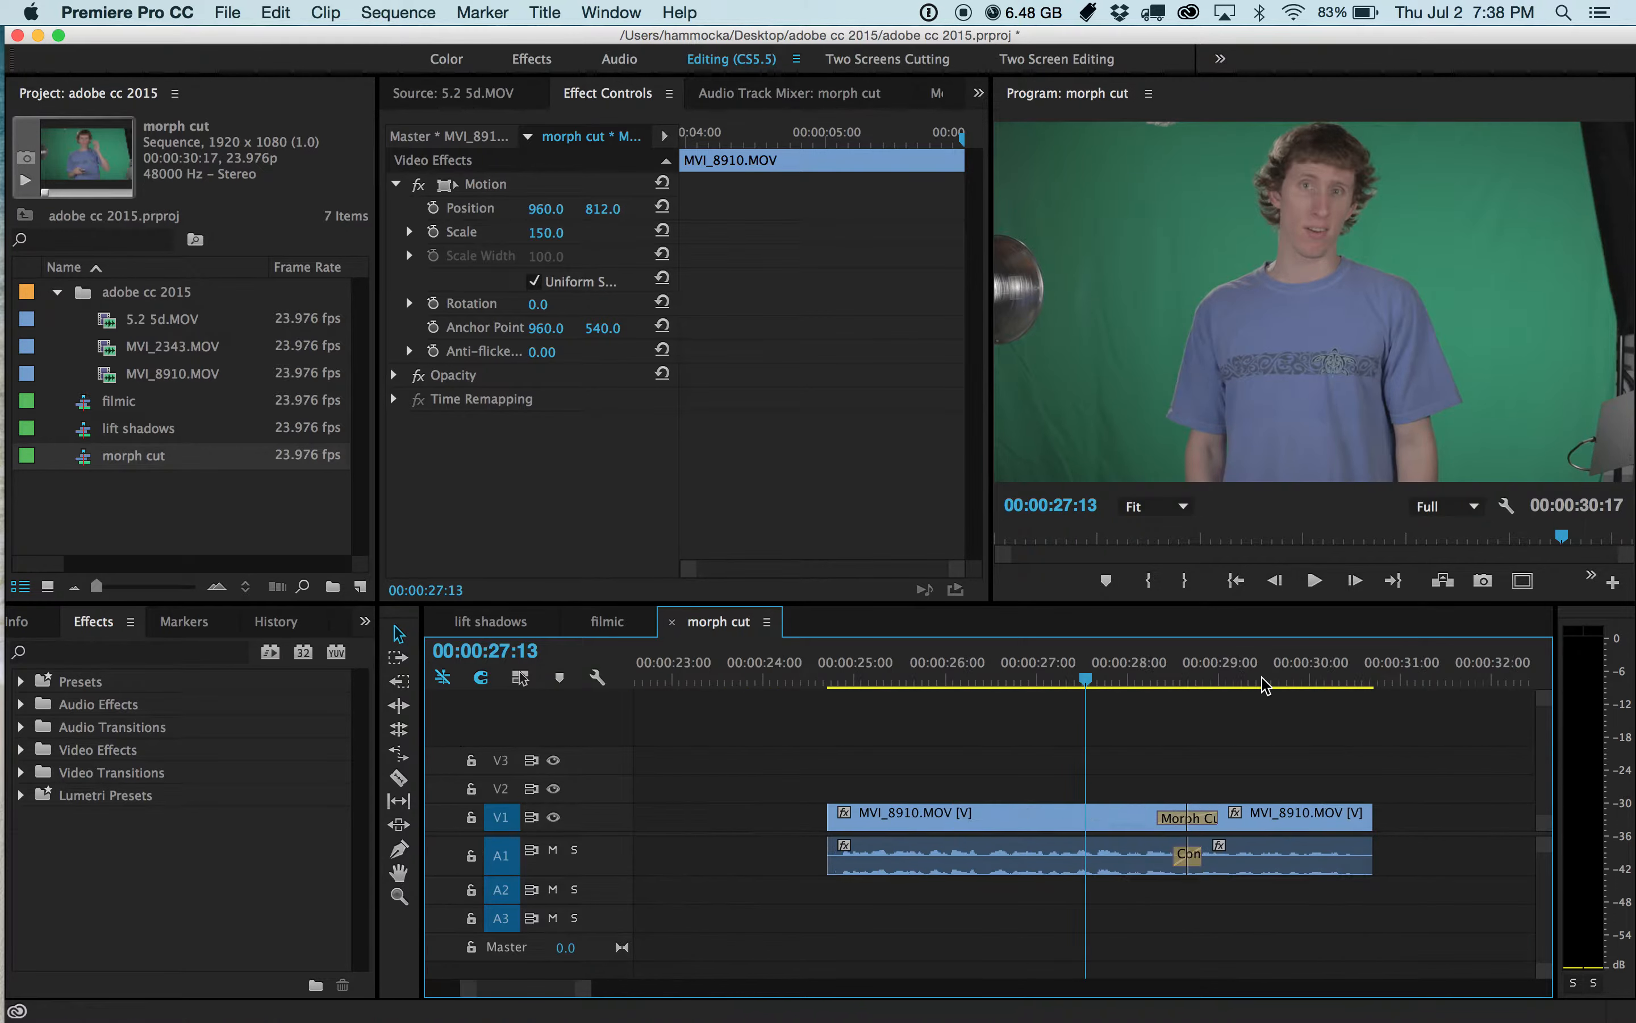
click(1128, 675)
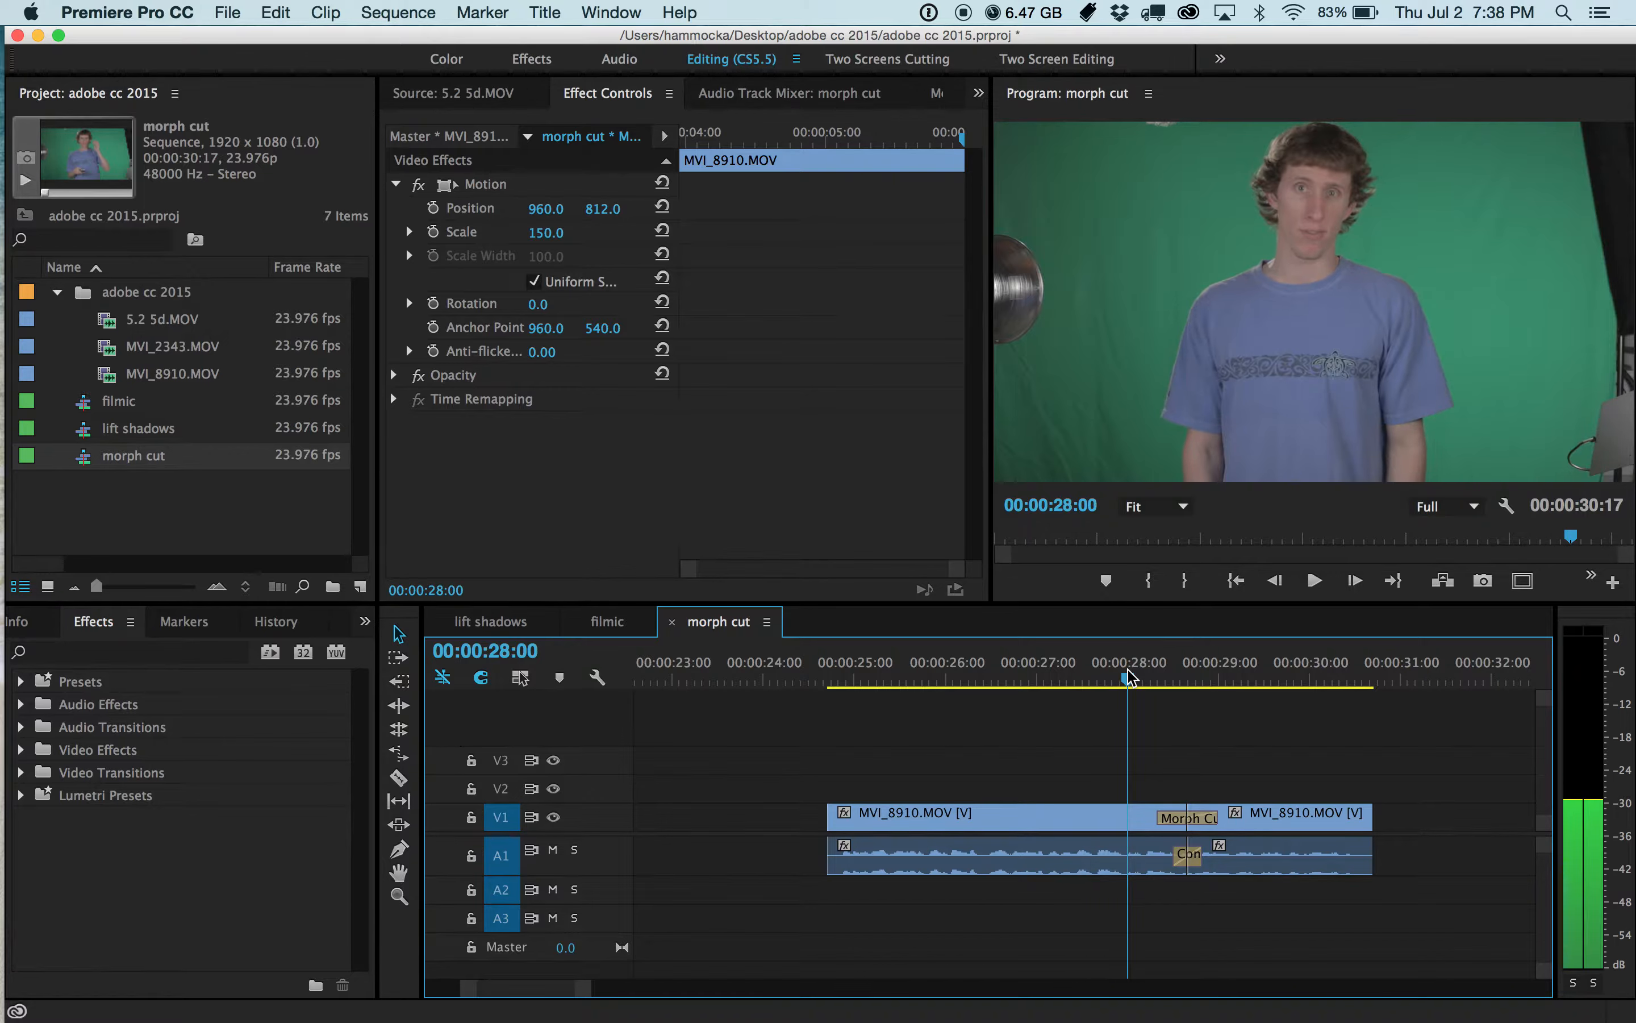
Examine the Morph Cut by scrubbing between 00:00:28:15 and 00:00:29:07 in the maximized Program monitor
click(1043, 586)
key(grave)
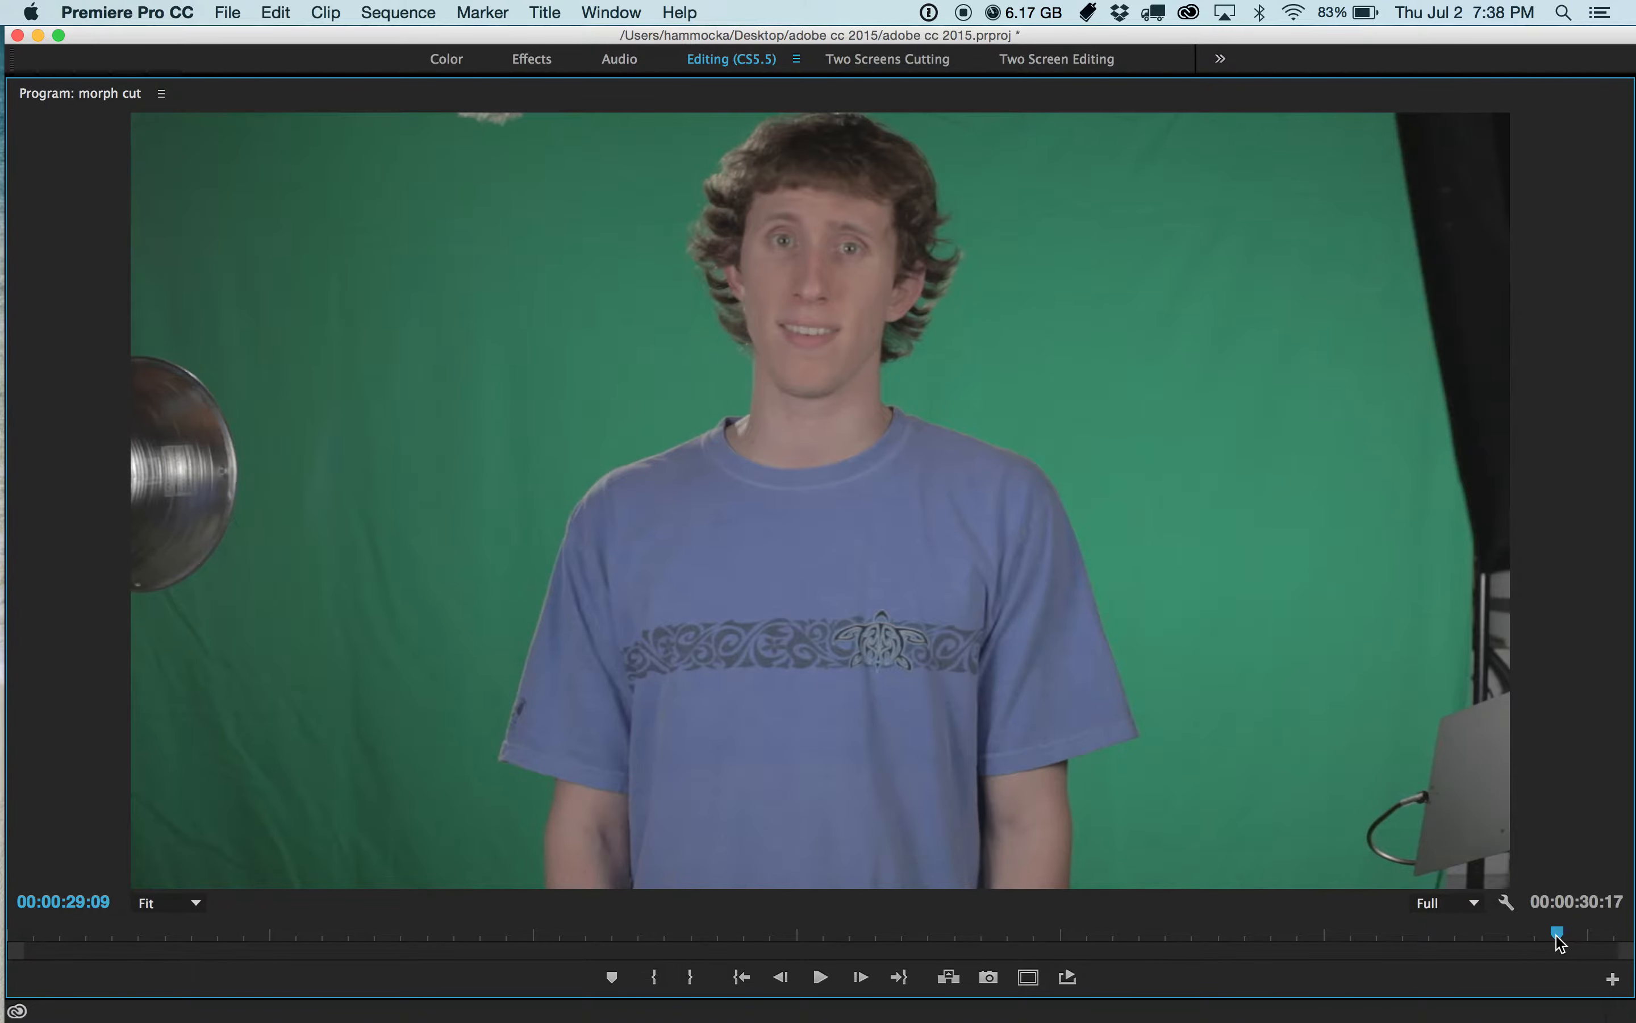
drag(1557, 940, 1521, 903)
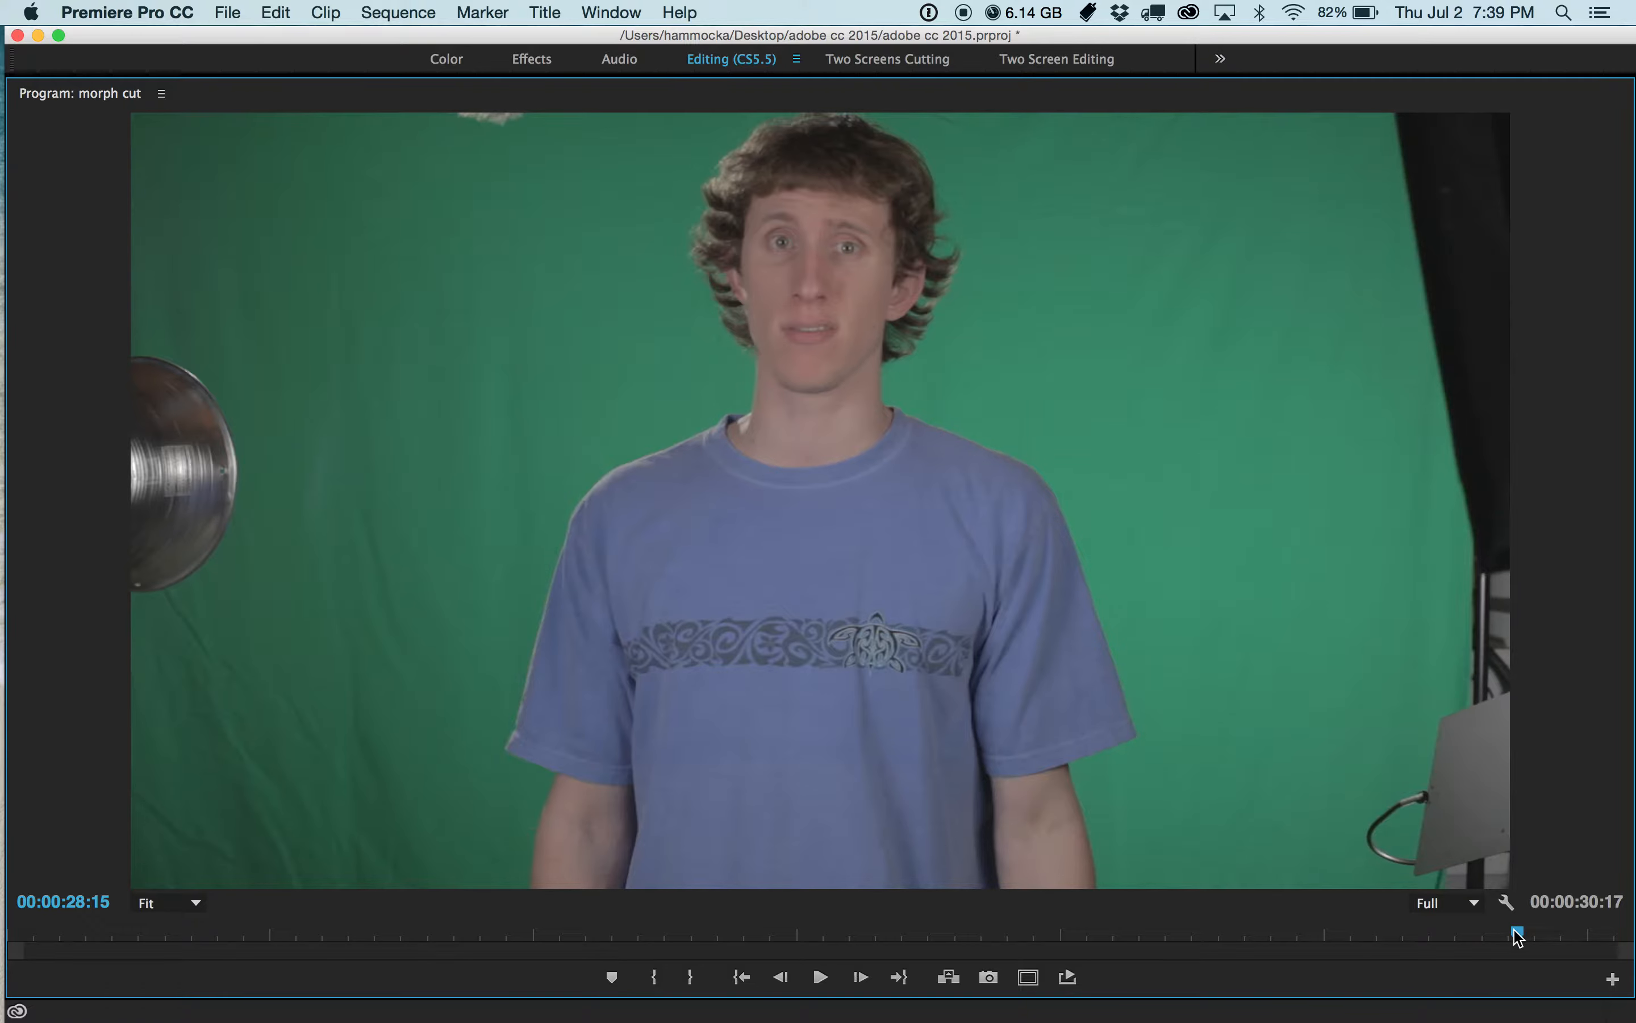
drag(1516, 937, 1554, 932)
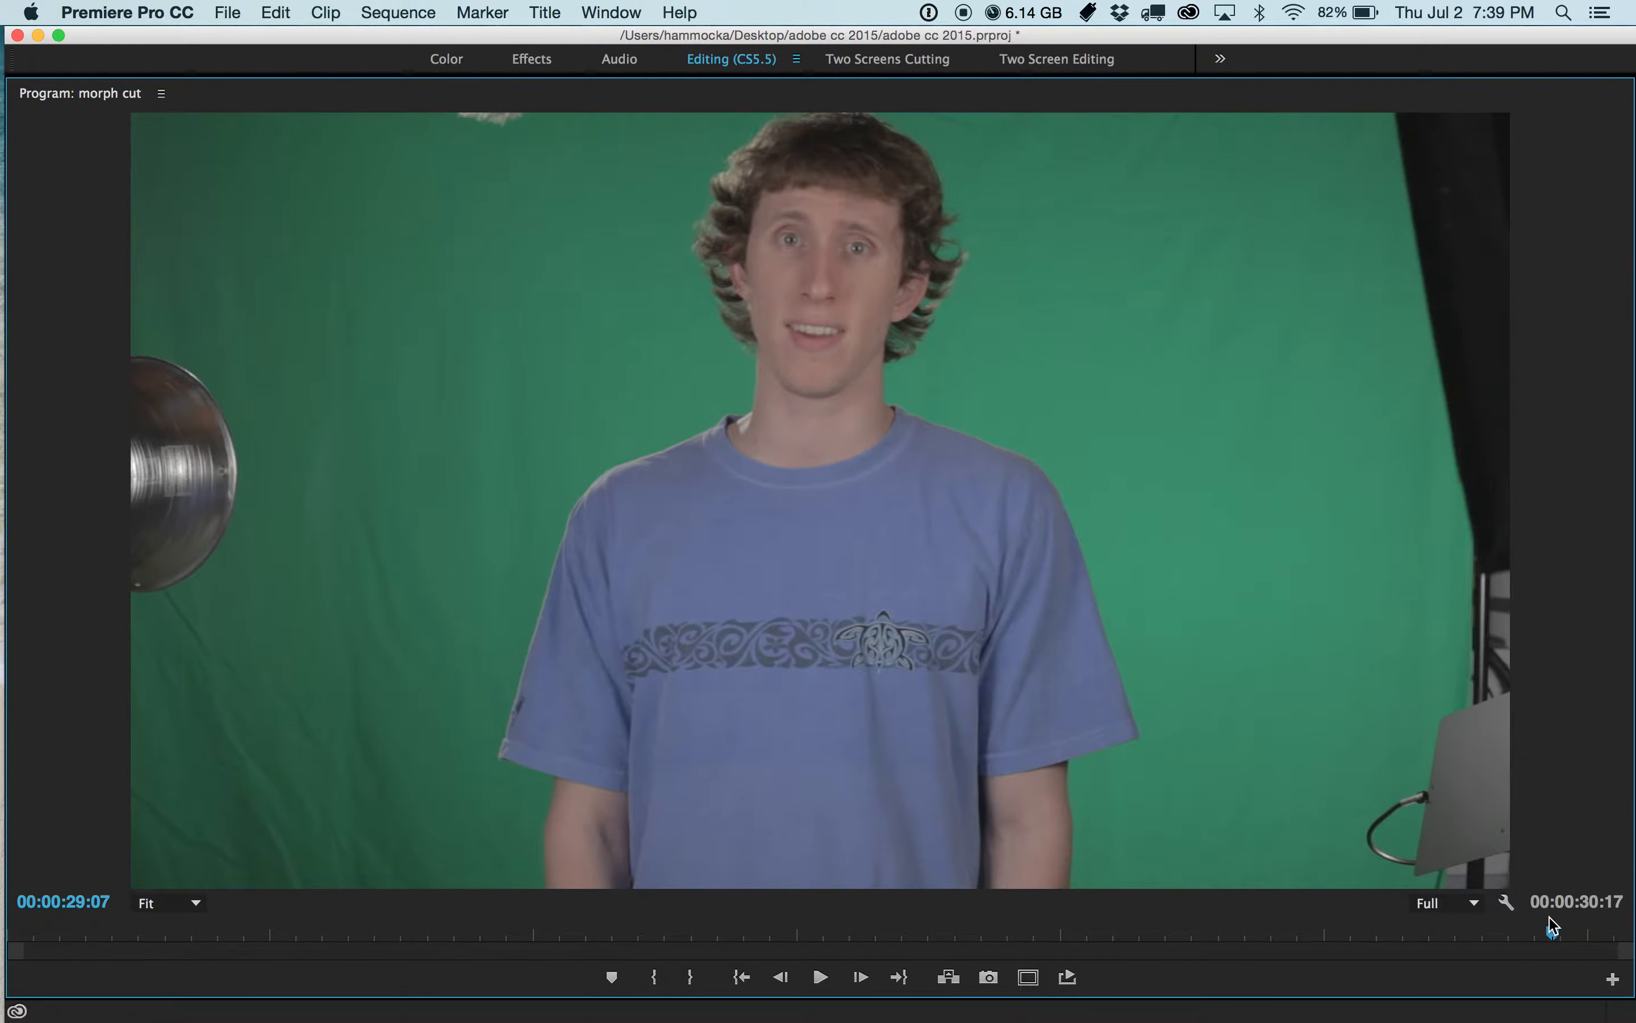
key(grave)
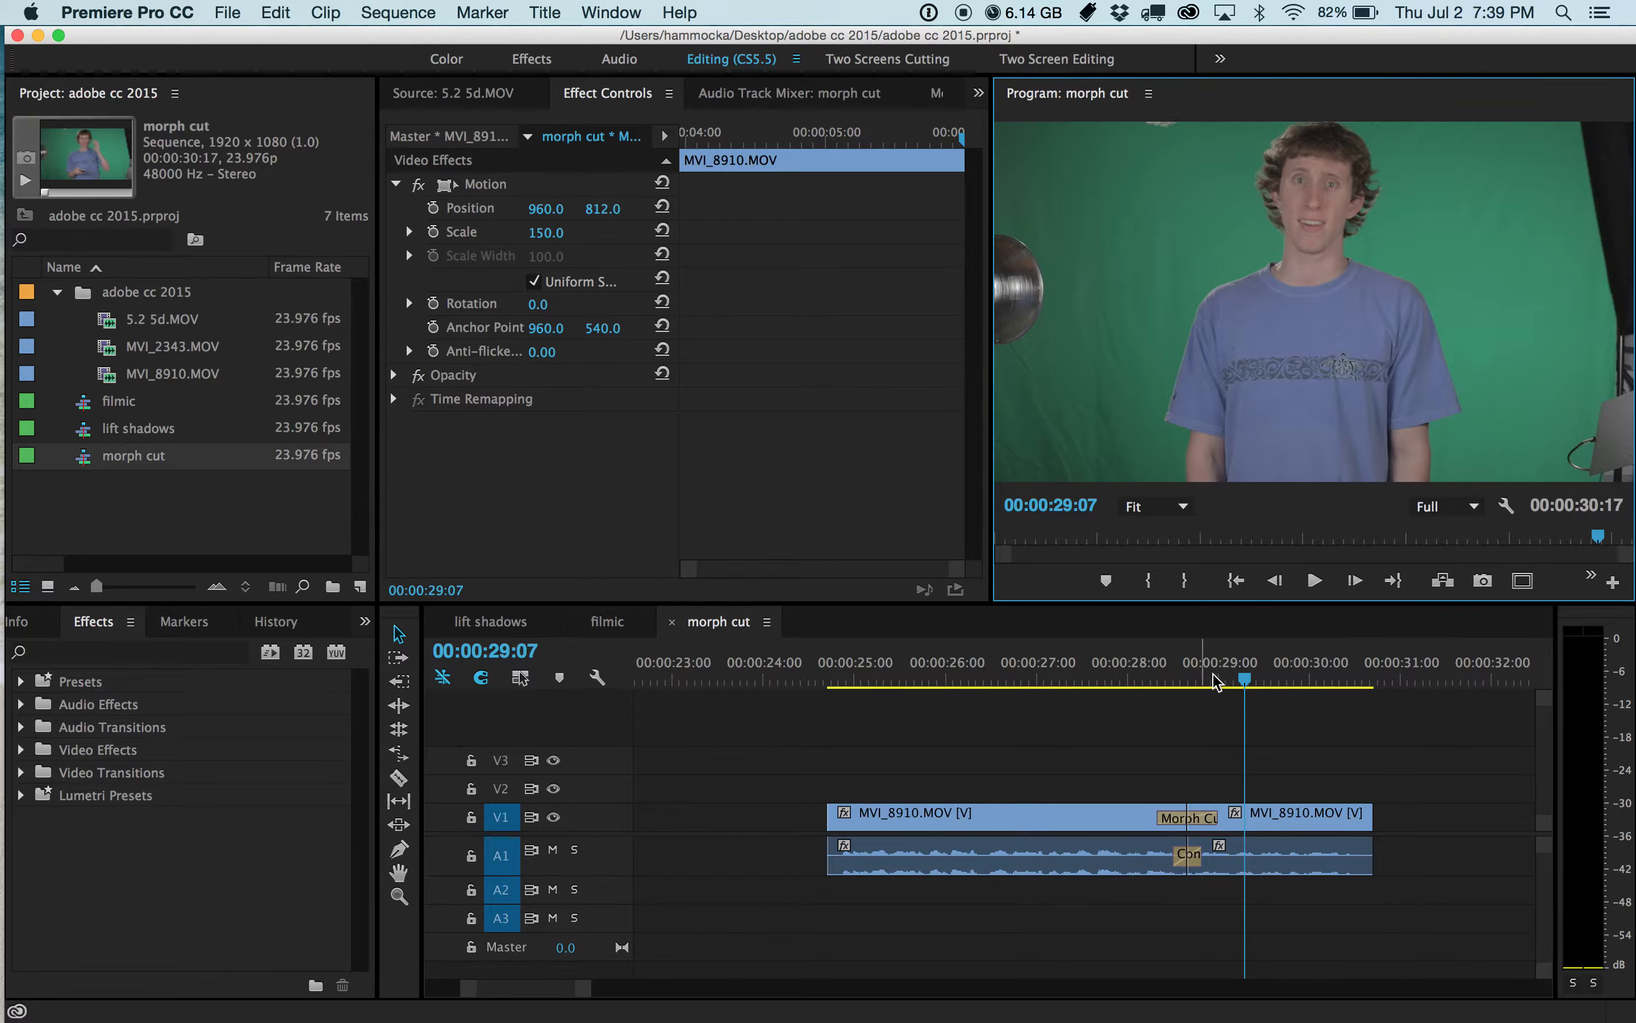
Move the playhead to 00:00:28:14 within the third clip pair's Morph Cut and show the transition close up
click(1310, 747)
key(minus)
key(minus)
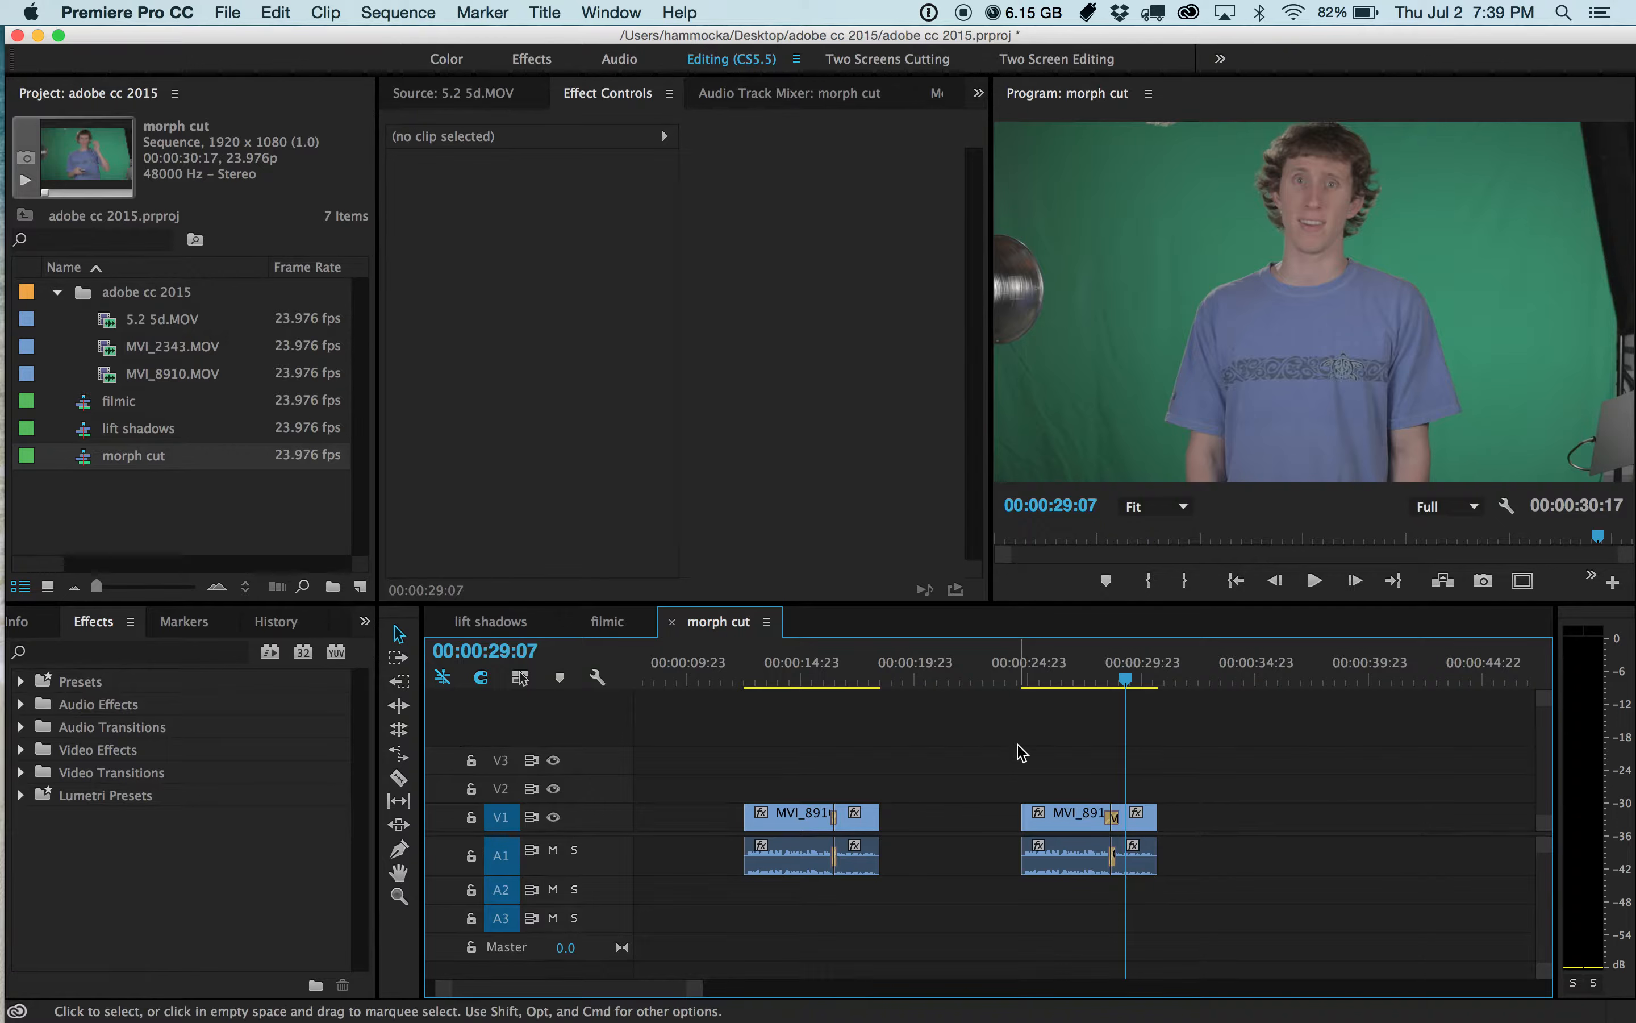
click(1110, 678)
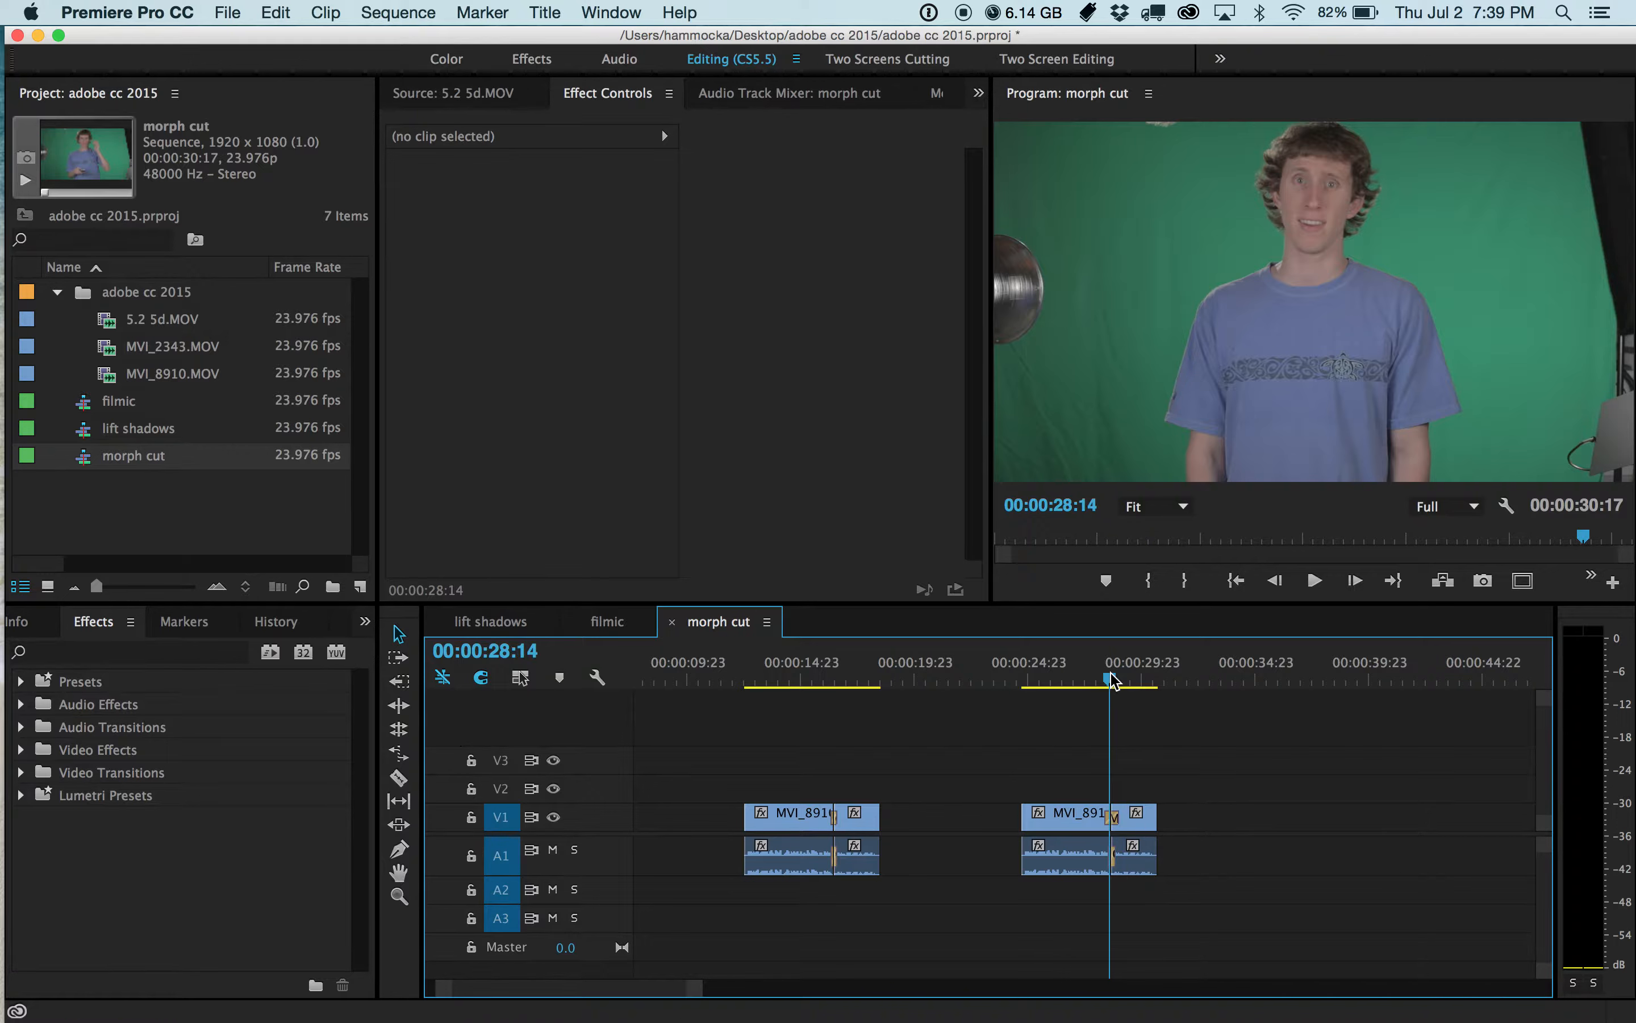
key(equal)
key(equal)
key(equal)
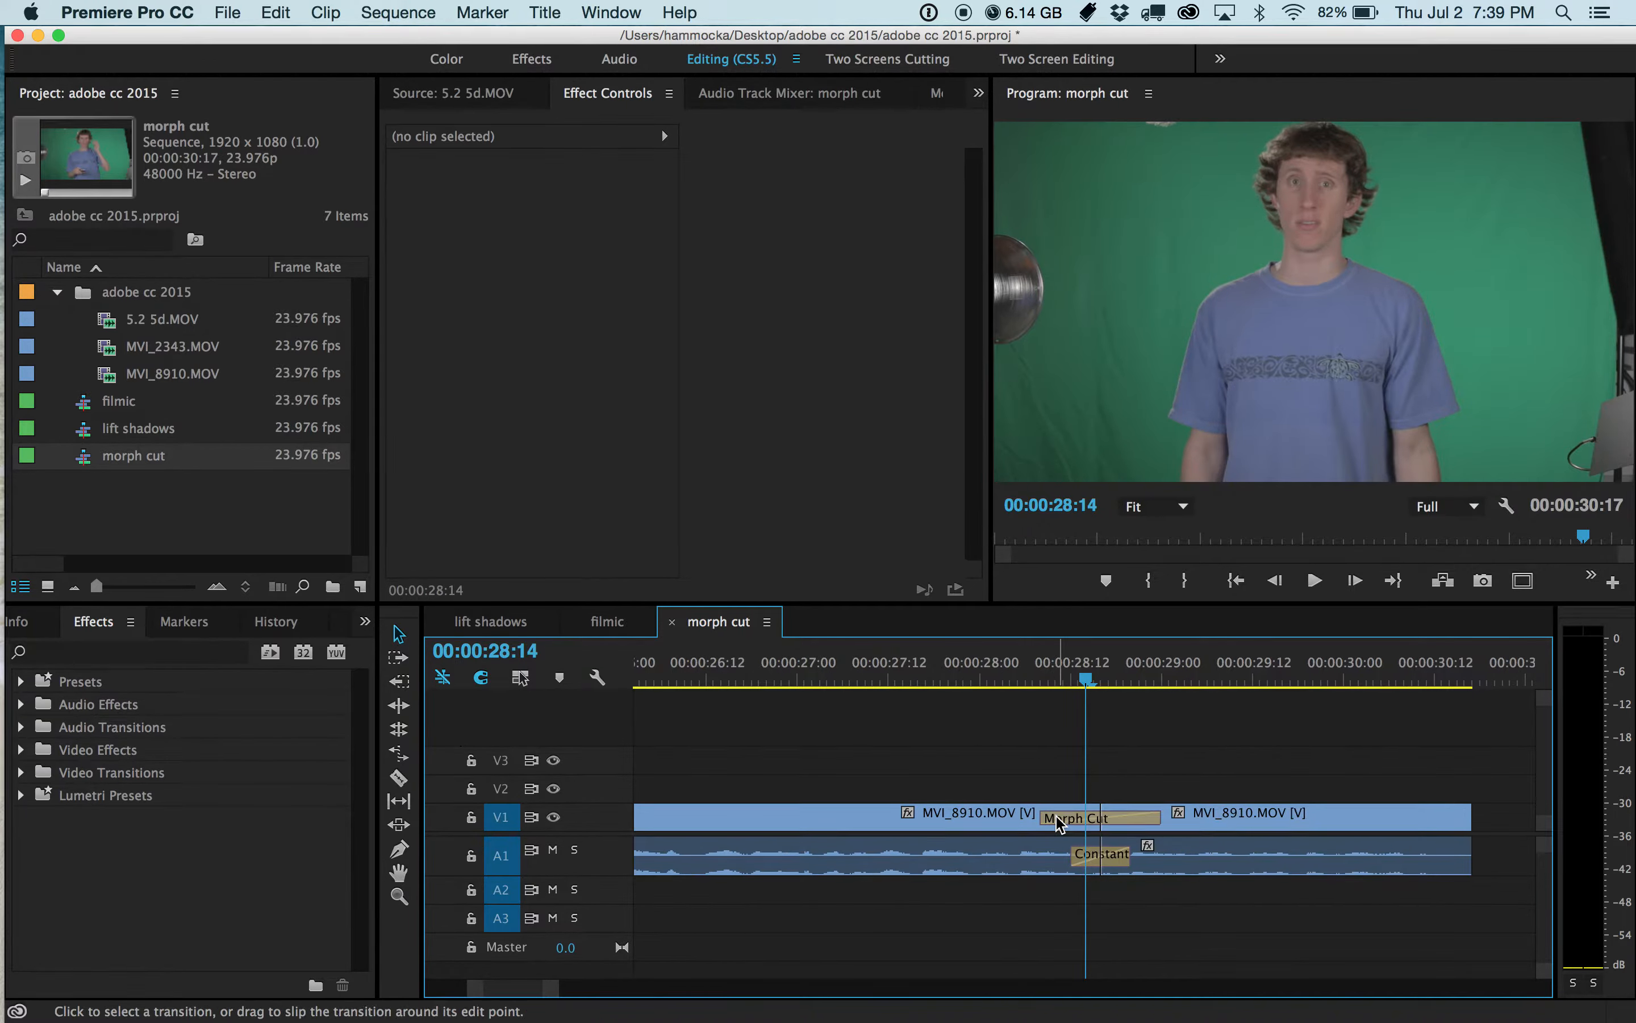
mouse_move(1059, 824)
drag(974, 750, 1168, 840)
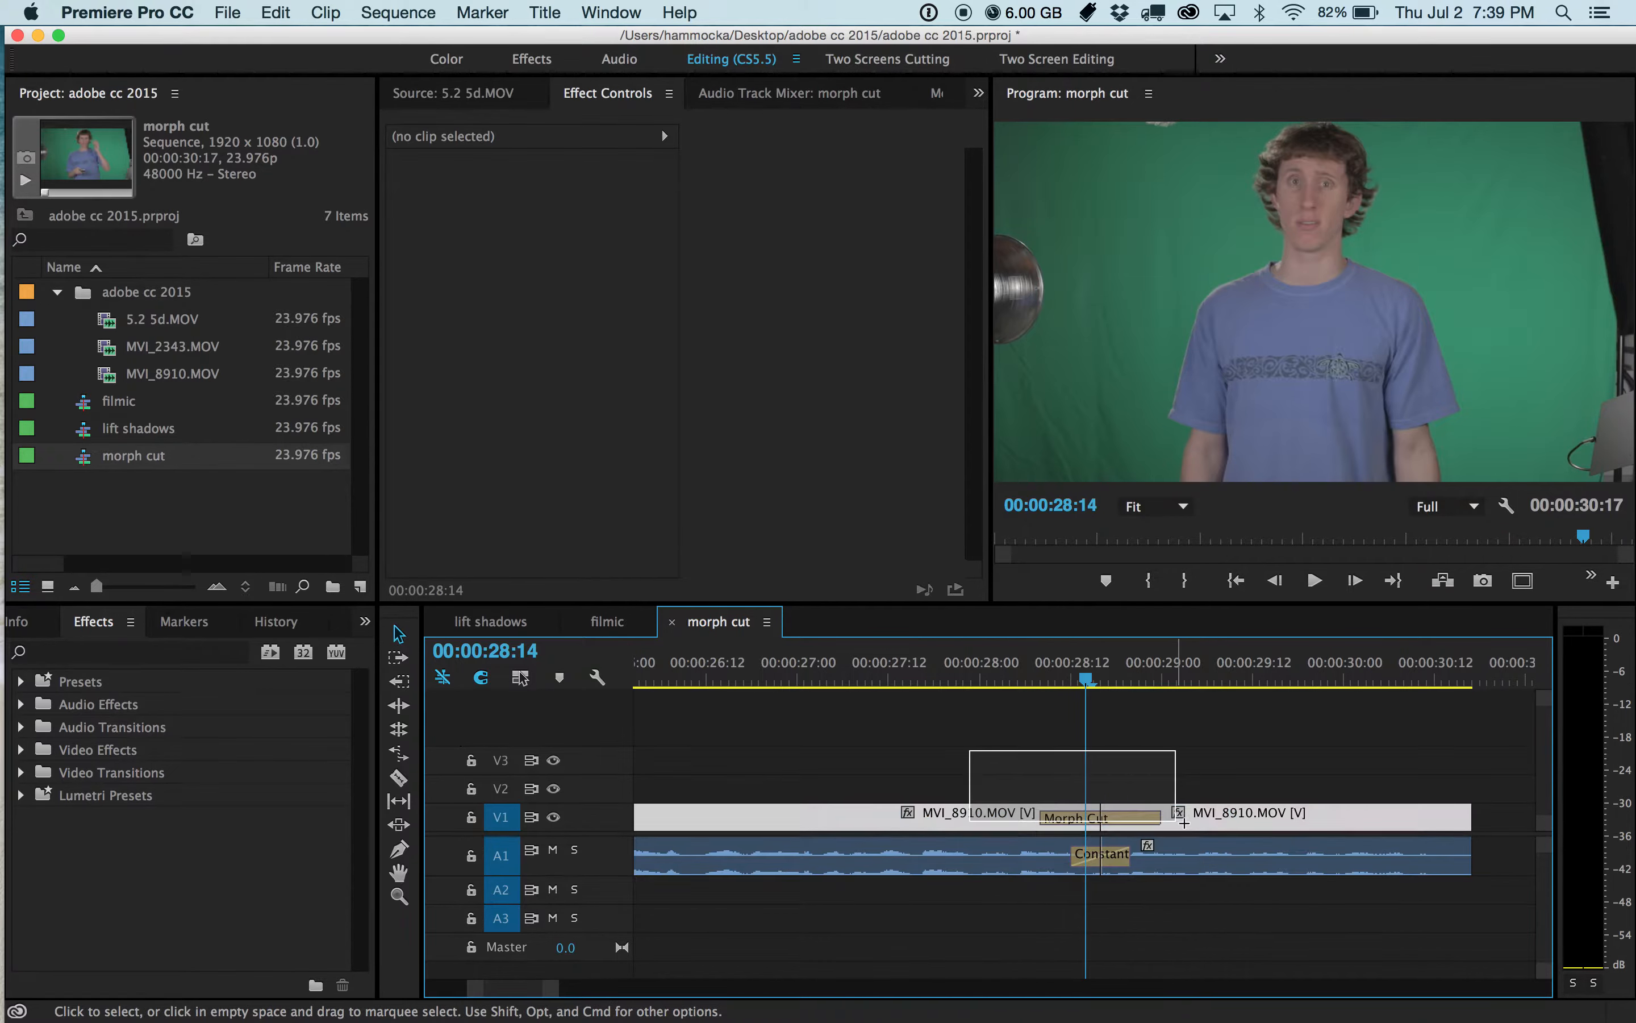
right_click(972, 814)
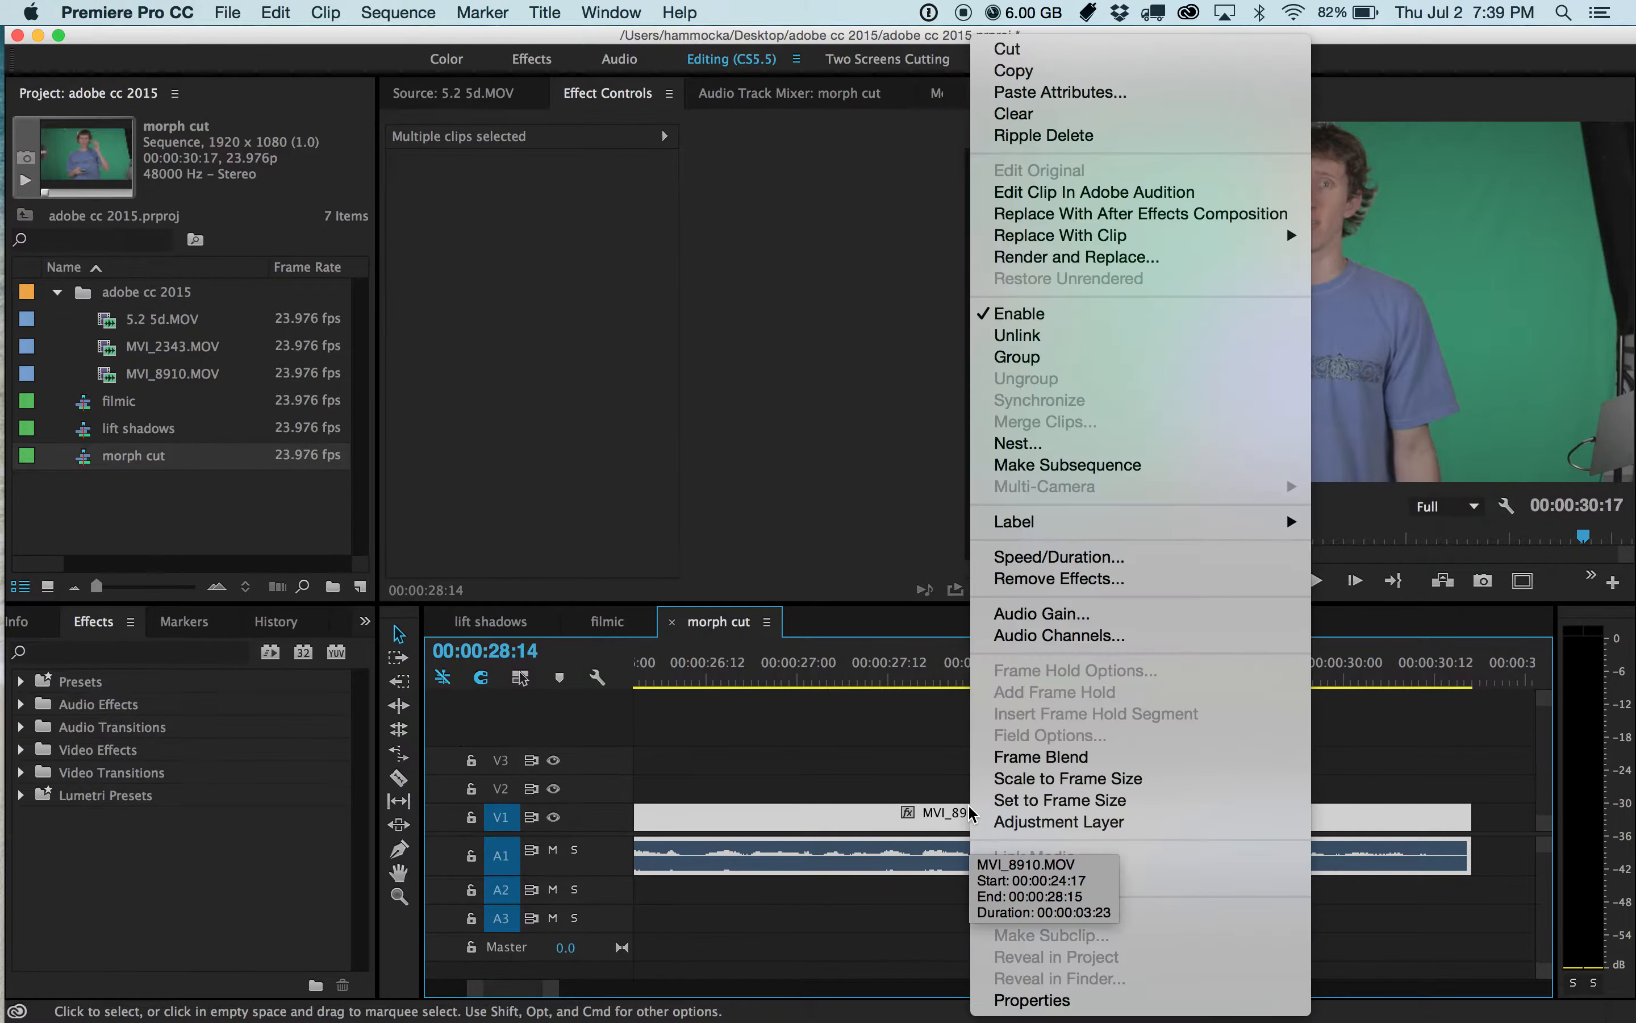
mouse_move(1135, 235)
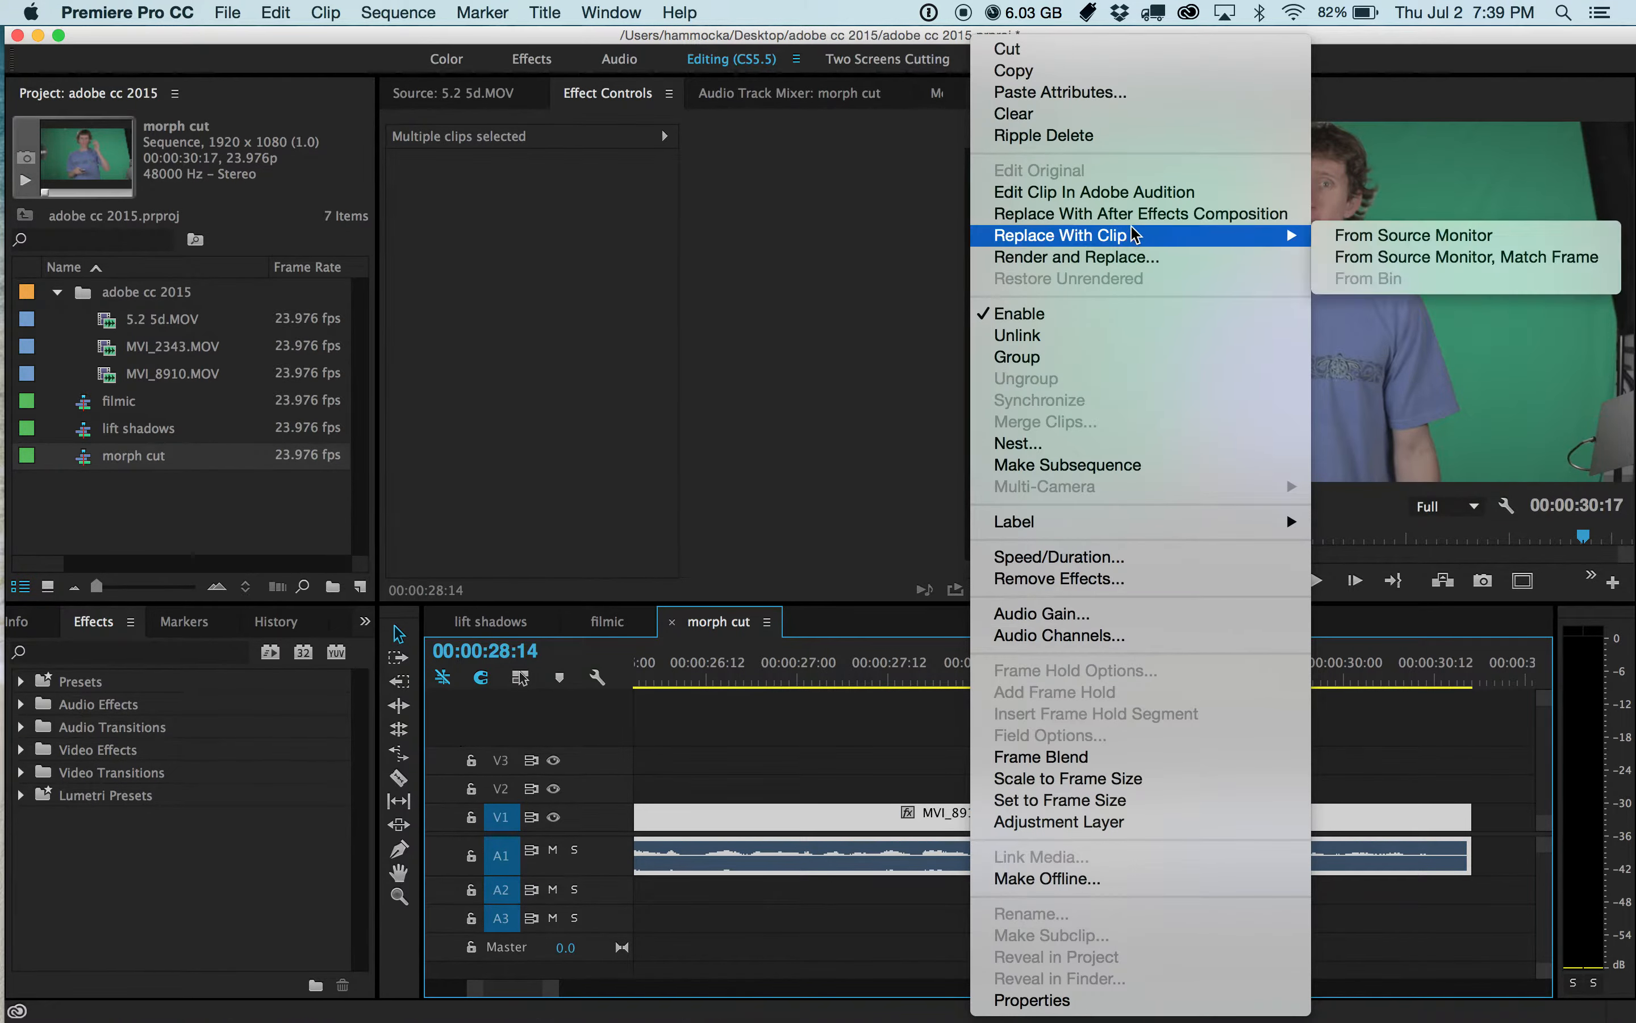
click(862, 721)
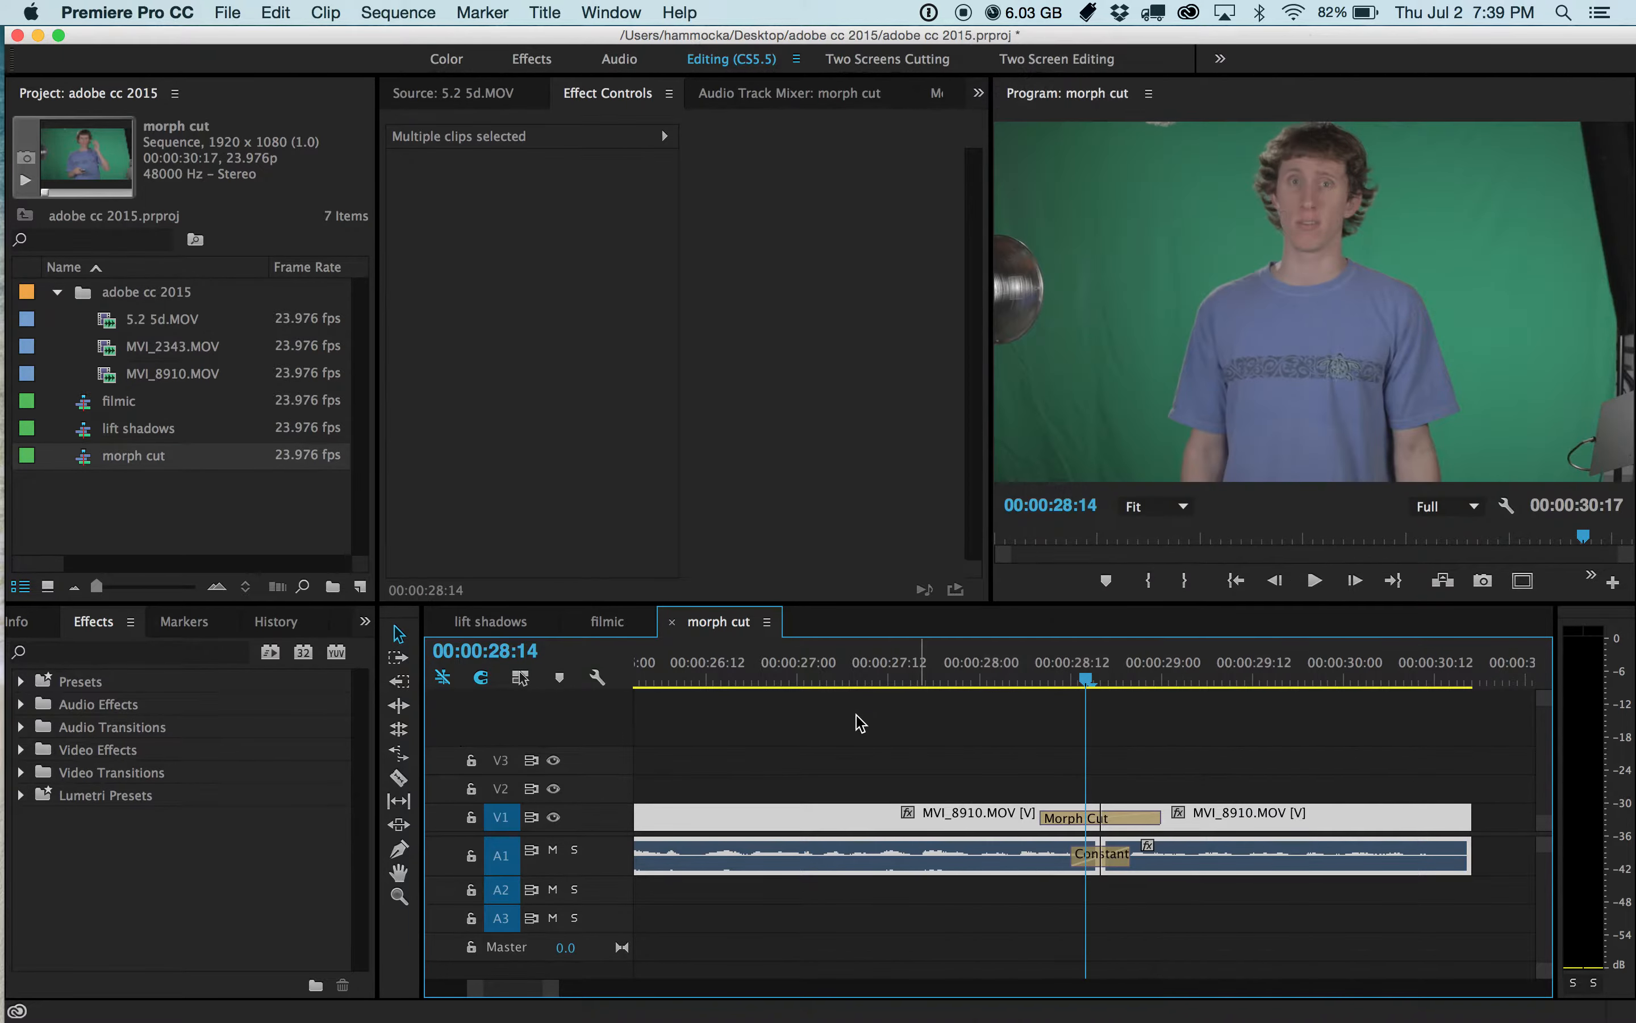
click(1045, 754)
Check the footage ahead of the Morph Cut at 00:00:28:08, 00:00:28:00 and 00:00:27:13
click(1043, 664)
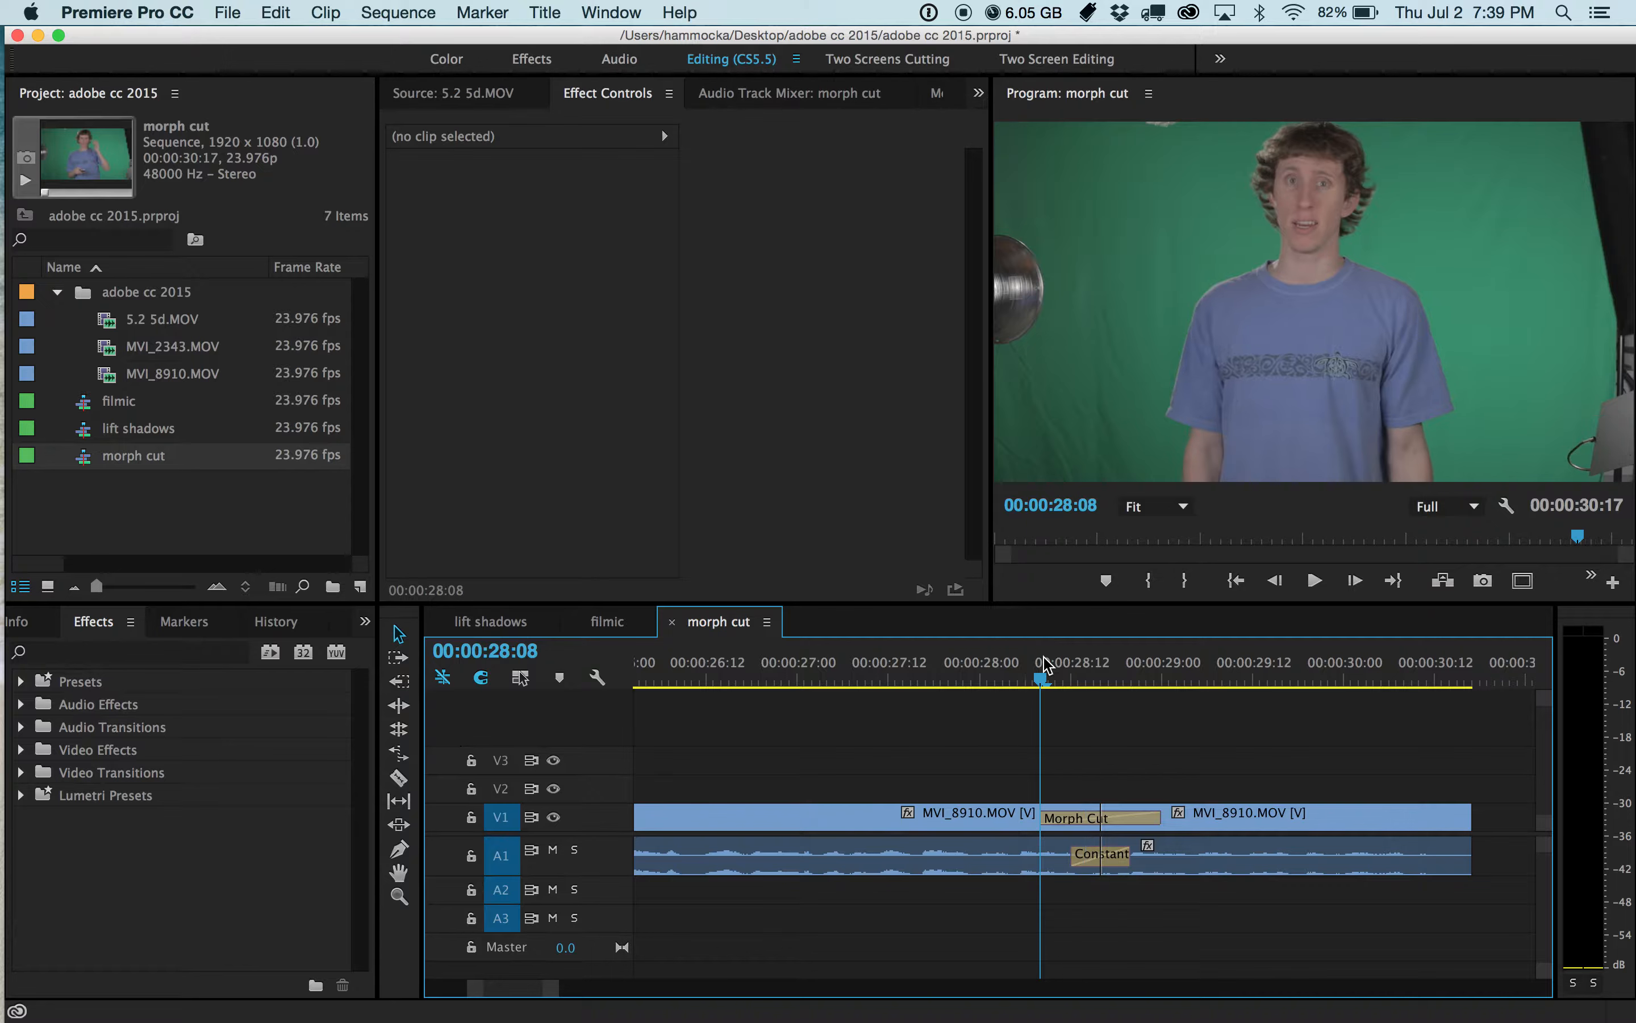
click(981, 666)
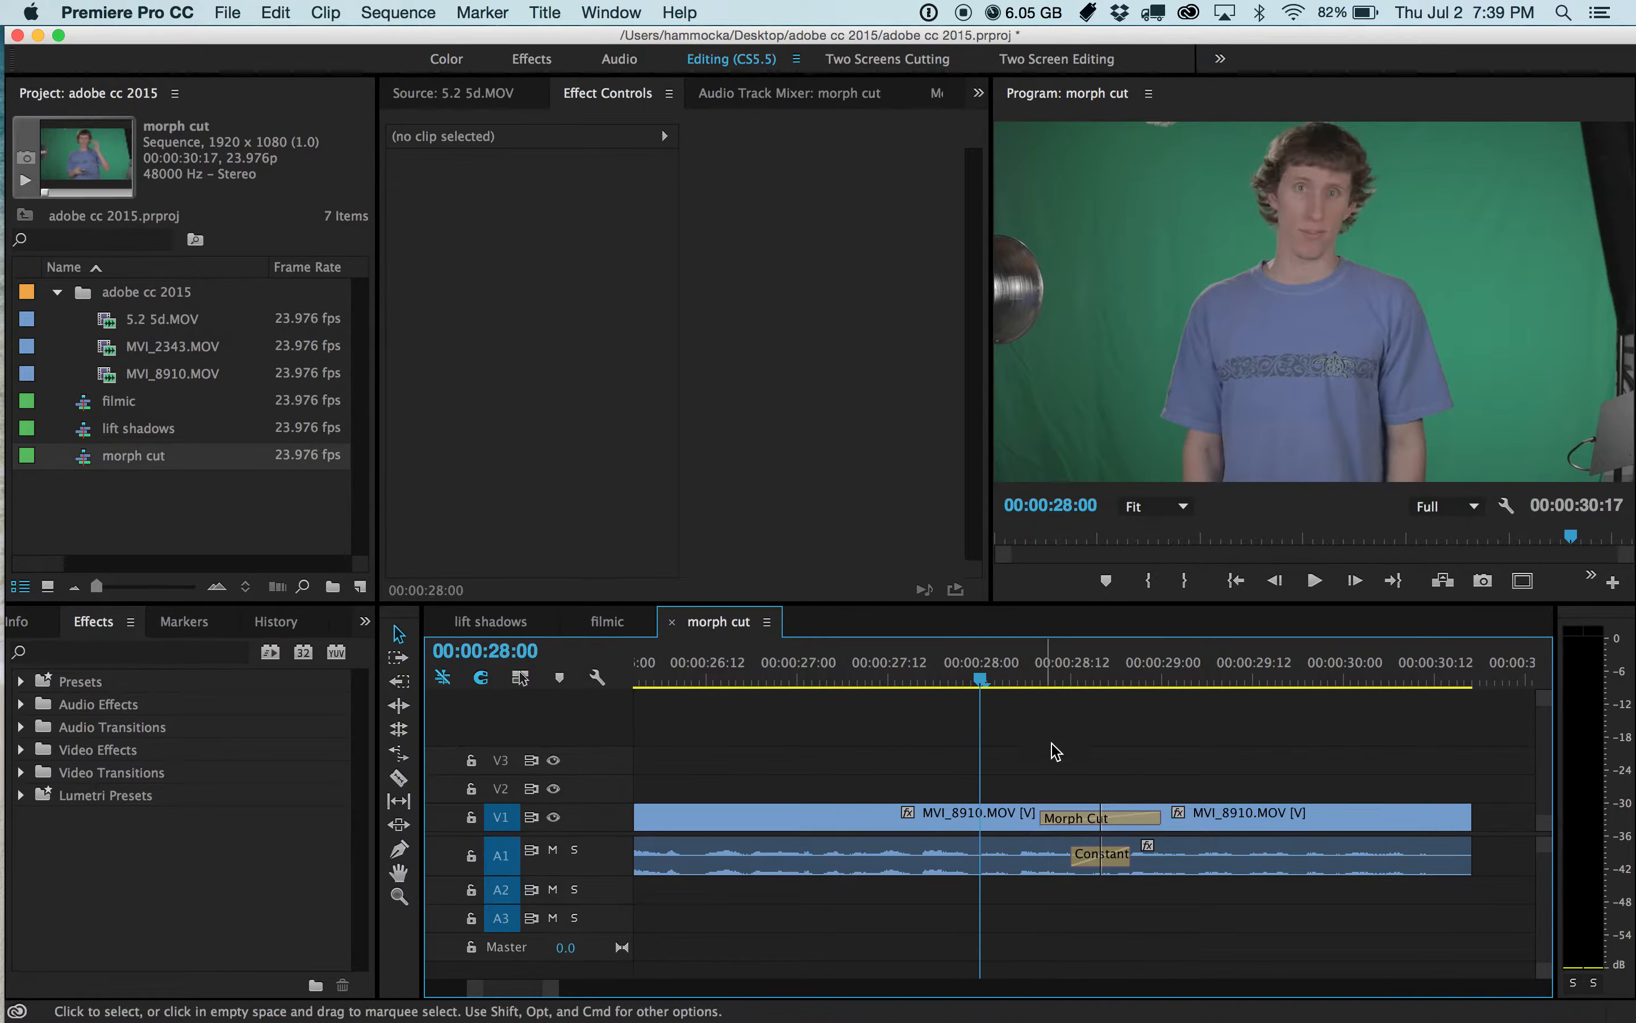
mouse_move(1074, 831)
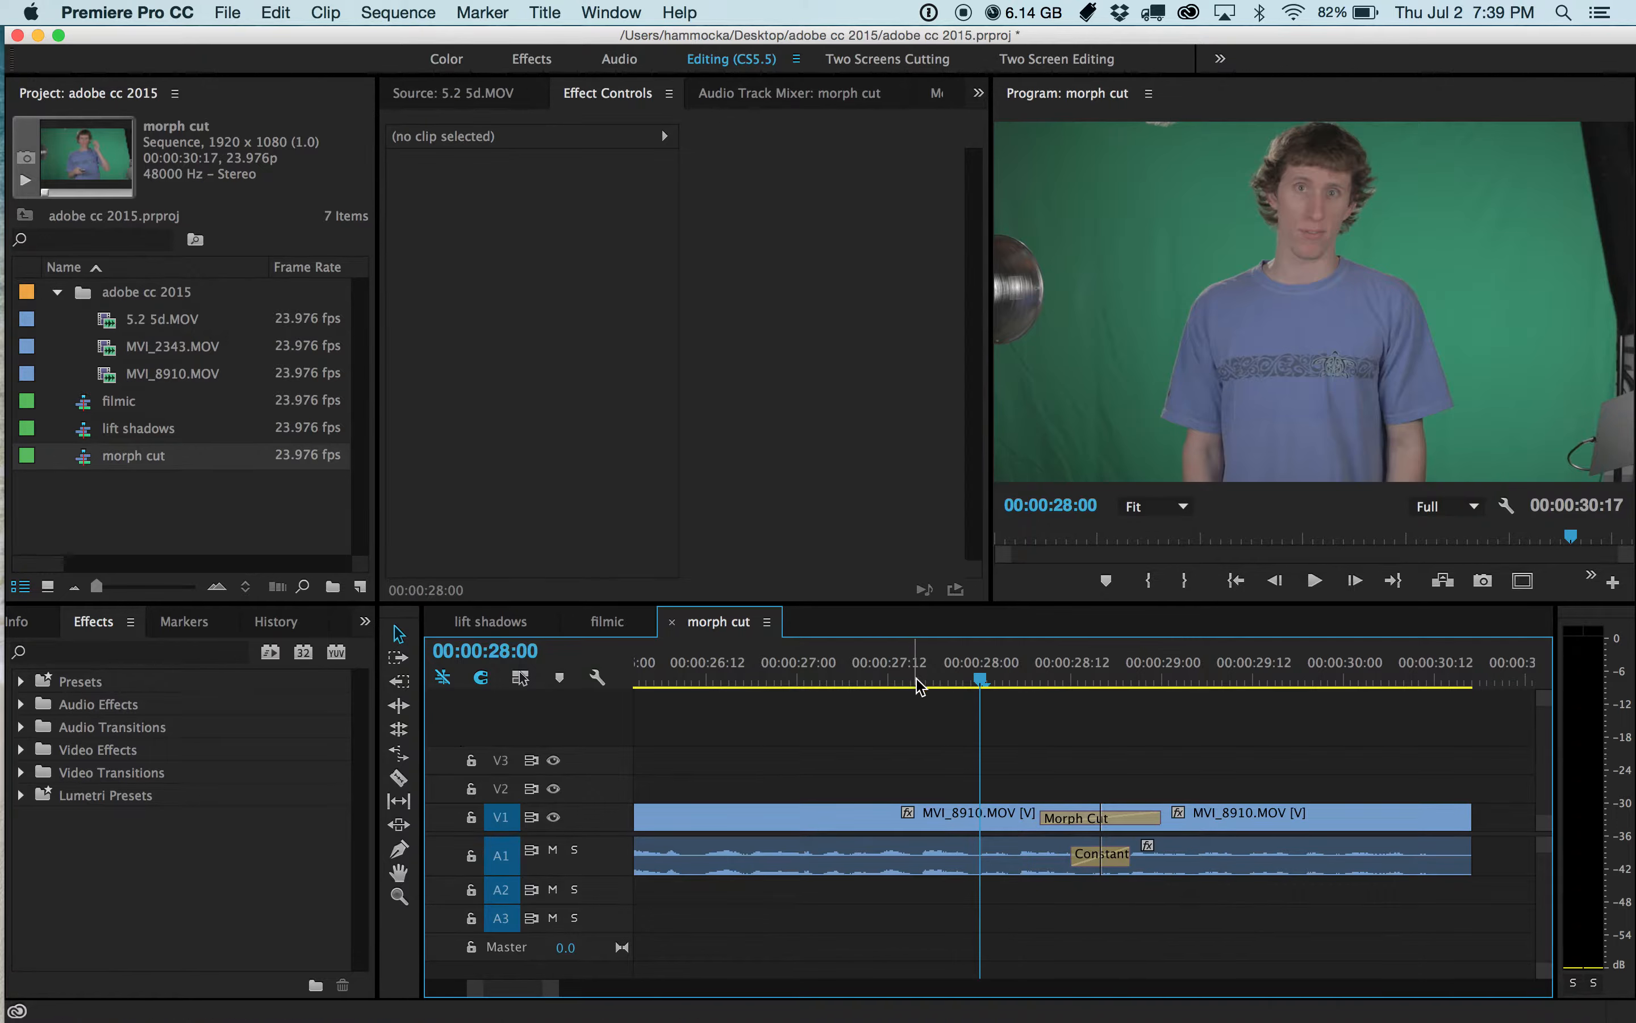
click(897, 674)
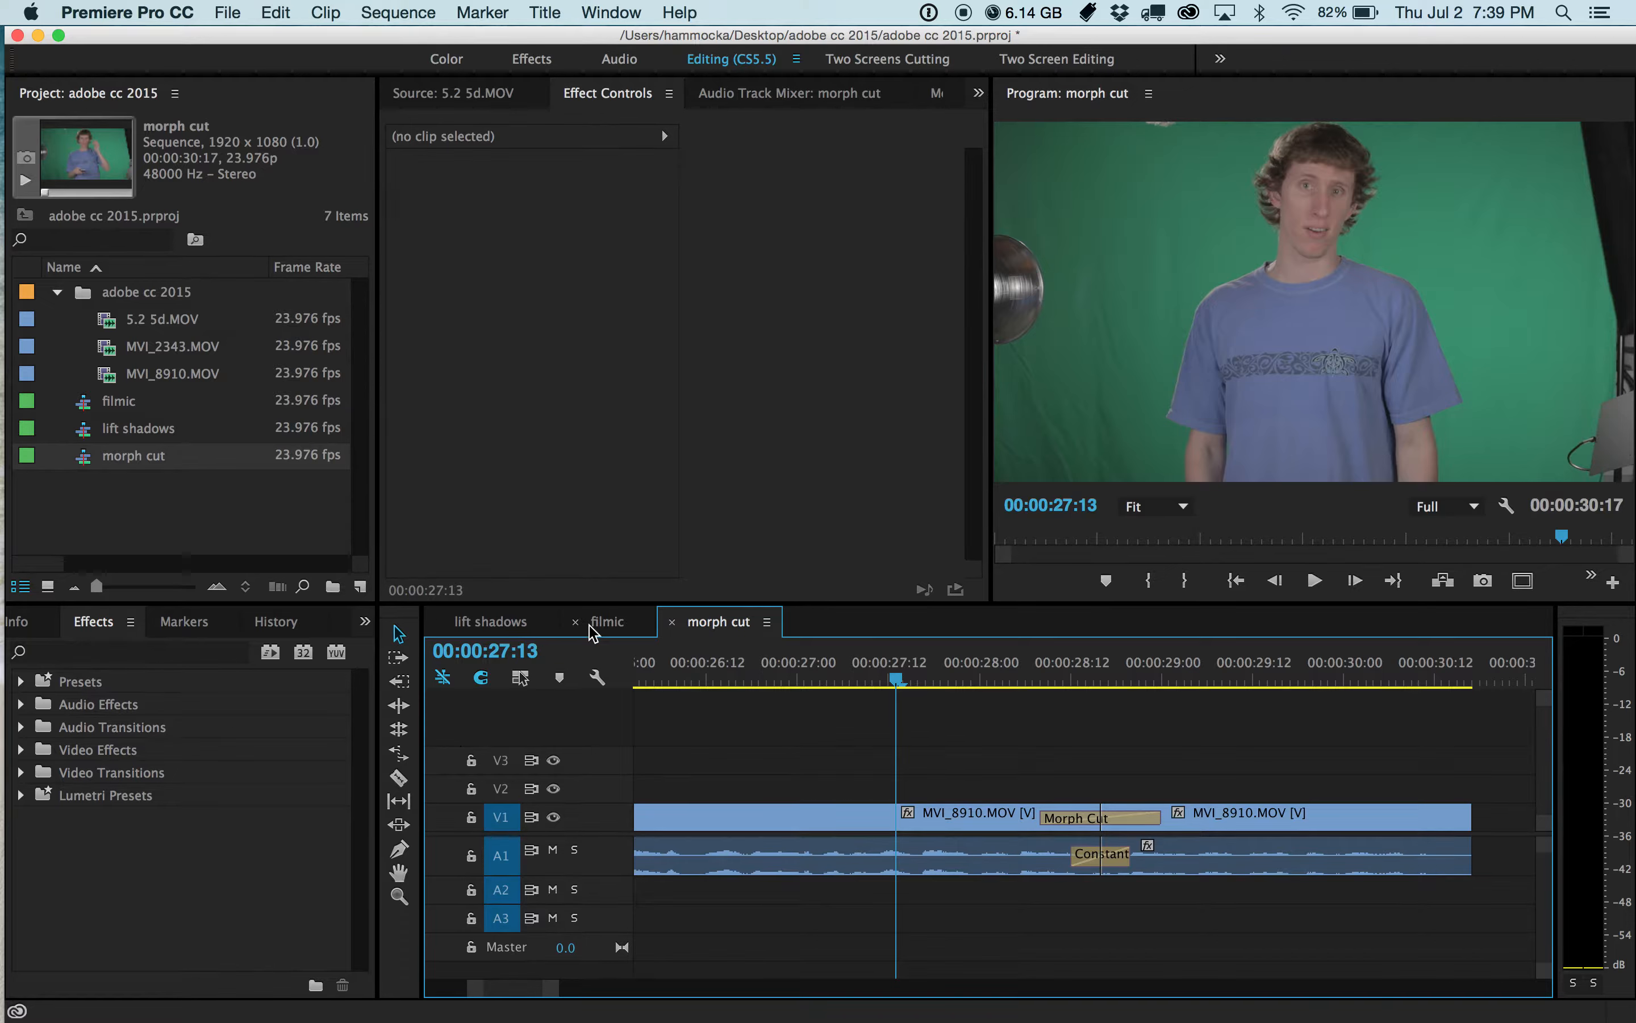
Open the lift shadows sequence and move its playhead to 00:00:01:18
click(512, 624)
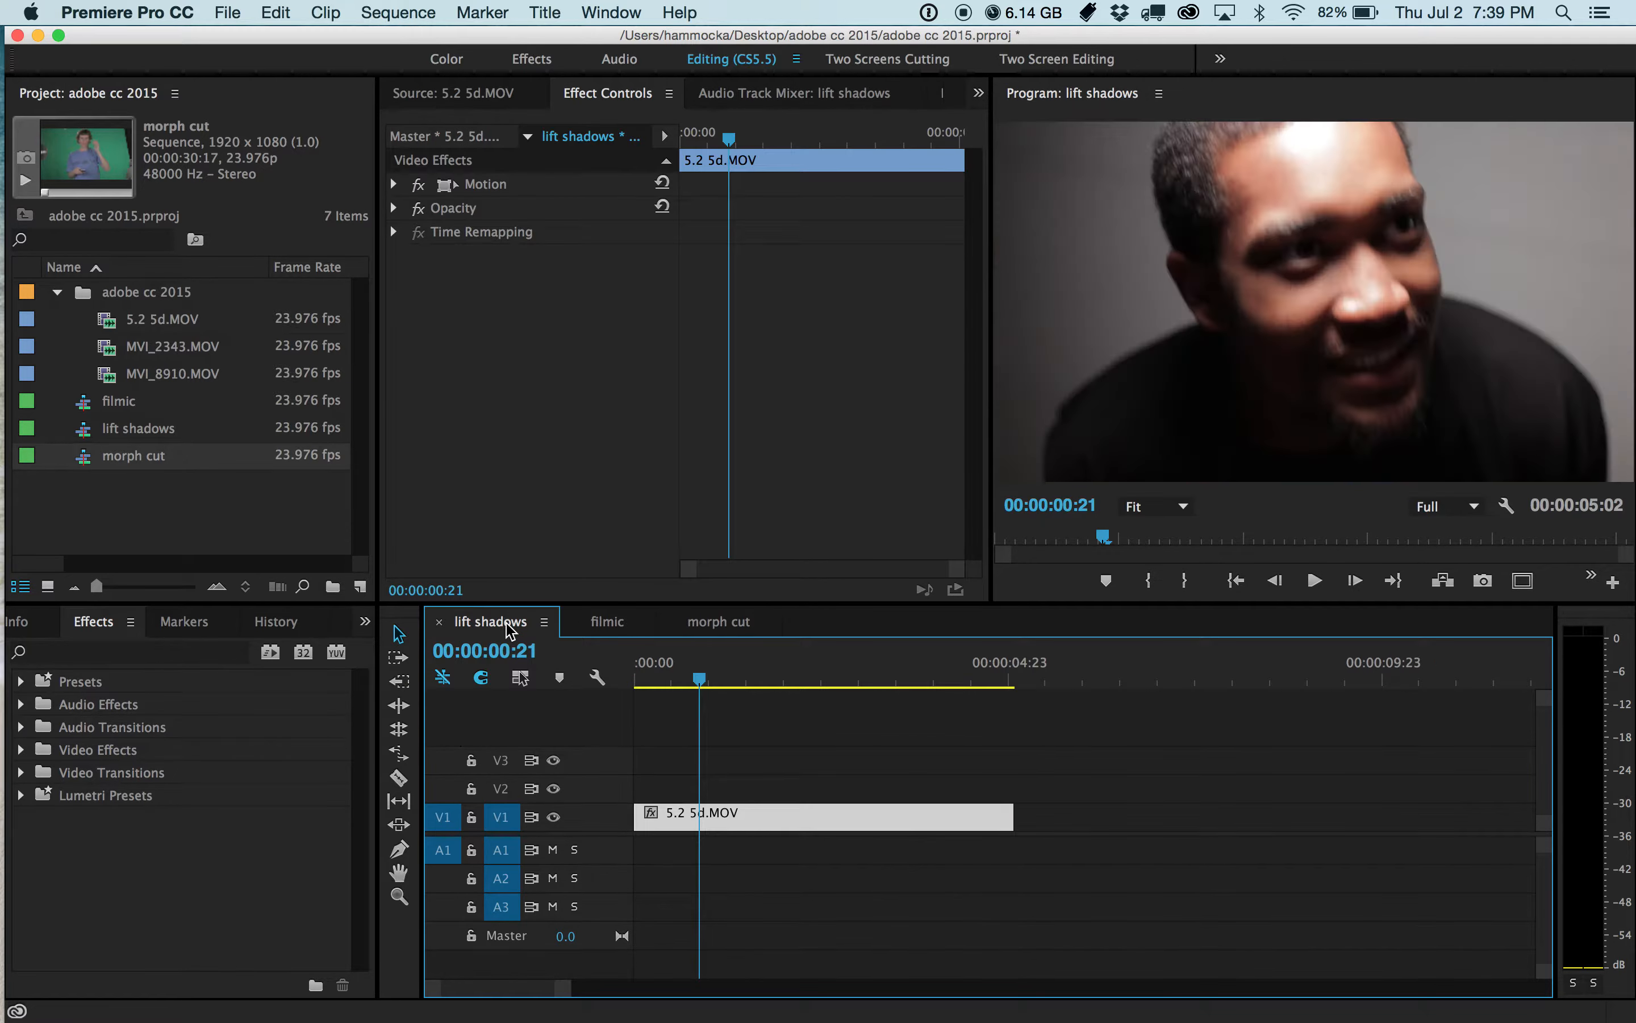
click(765, 679)
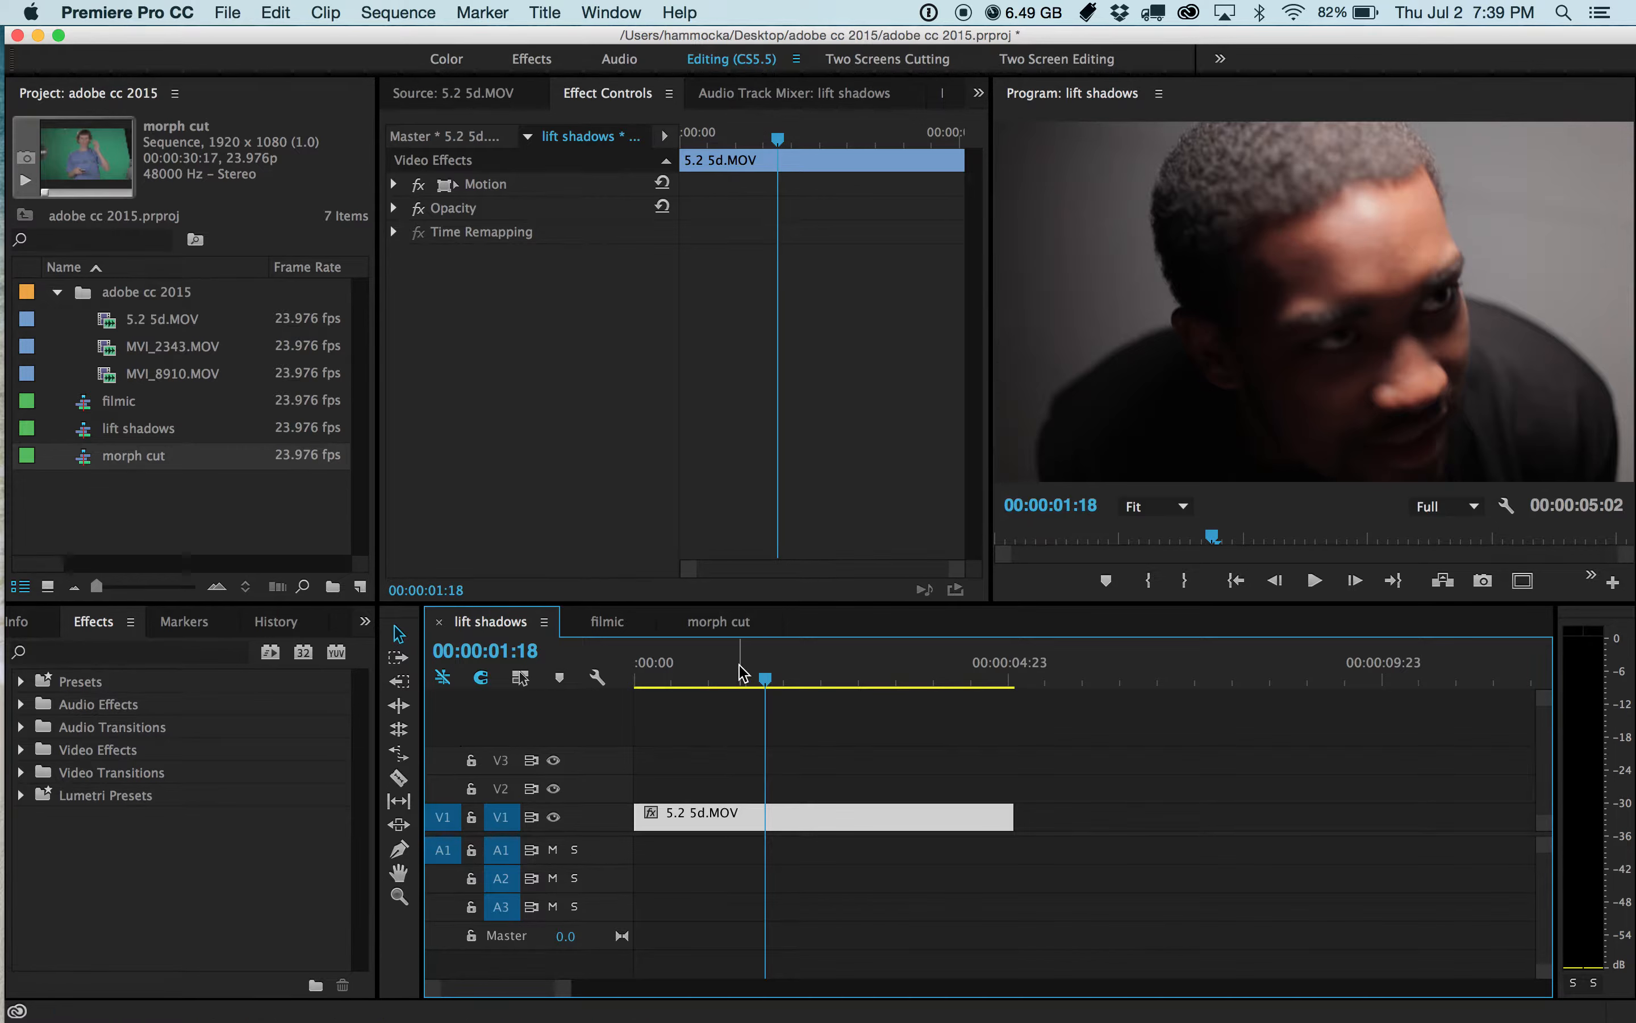
Search the effects for "lumet", try Lumetri Color on the 5.2 5d.MOV clip, and remove it from the clip
click(105, 654)
text(lumet)
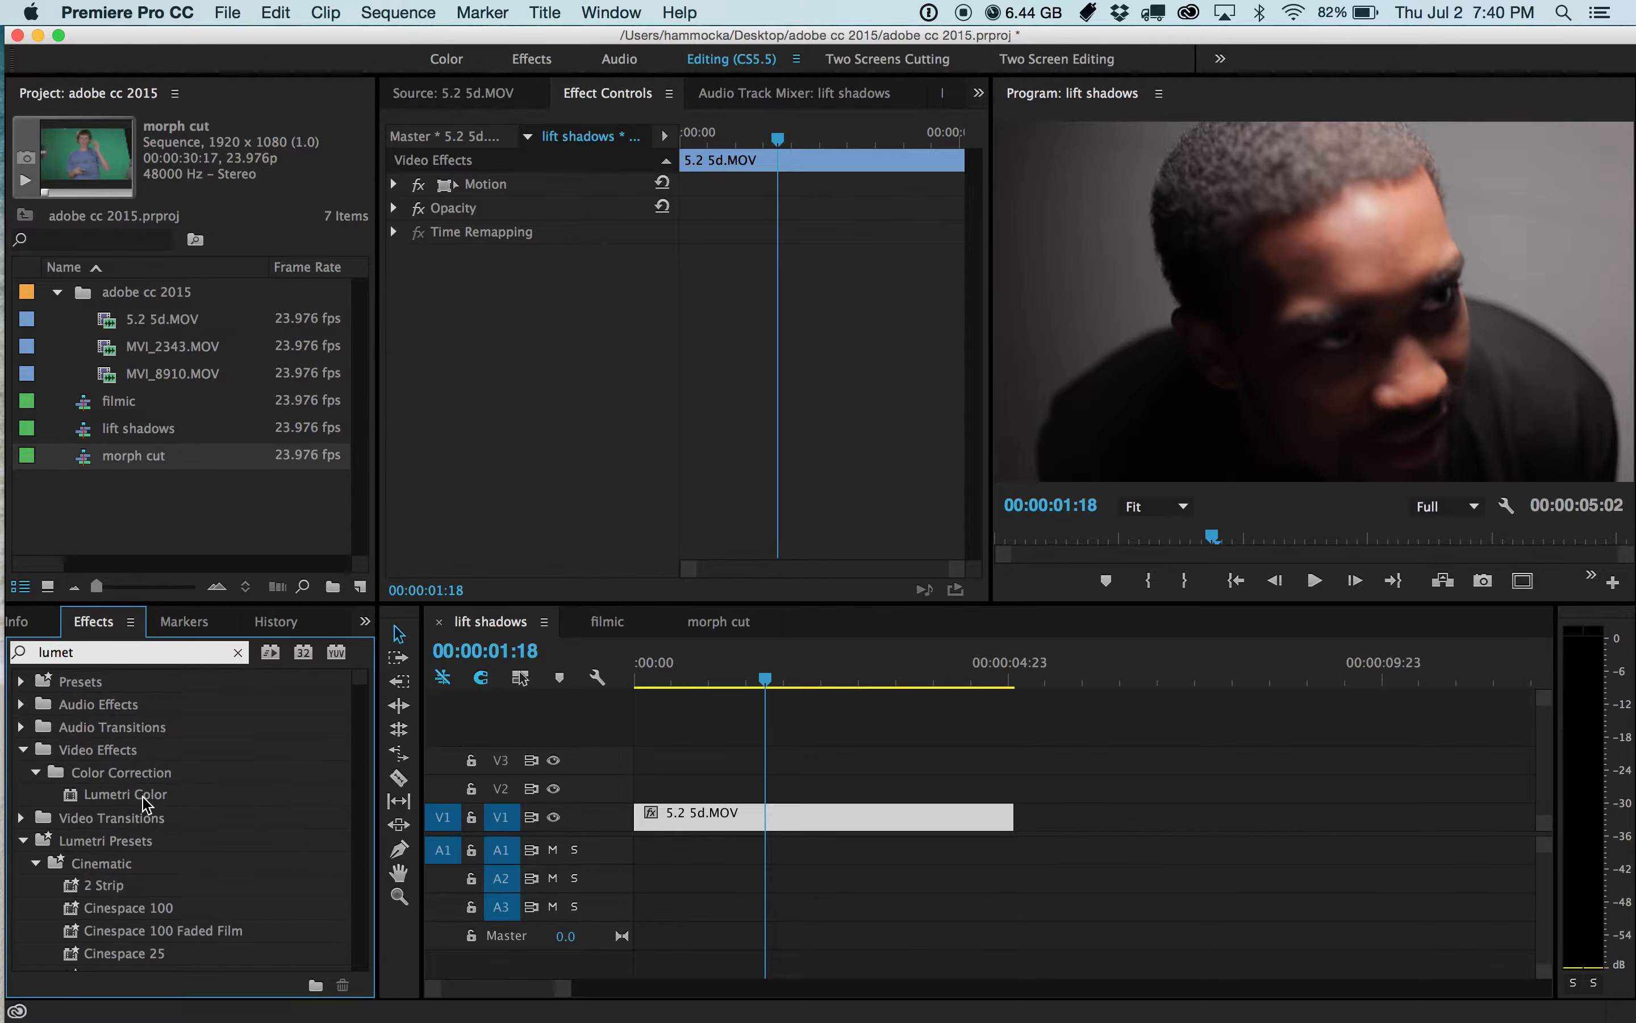
drag(146, 795, 551, 378)
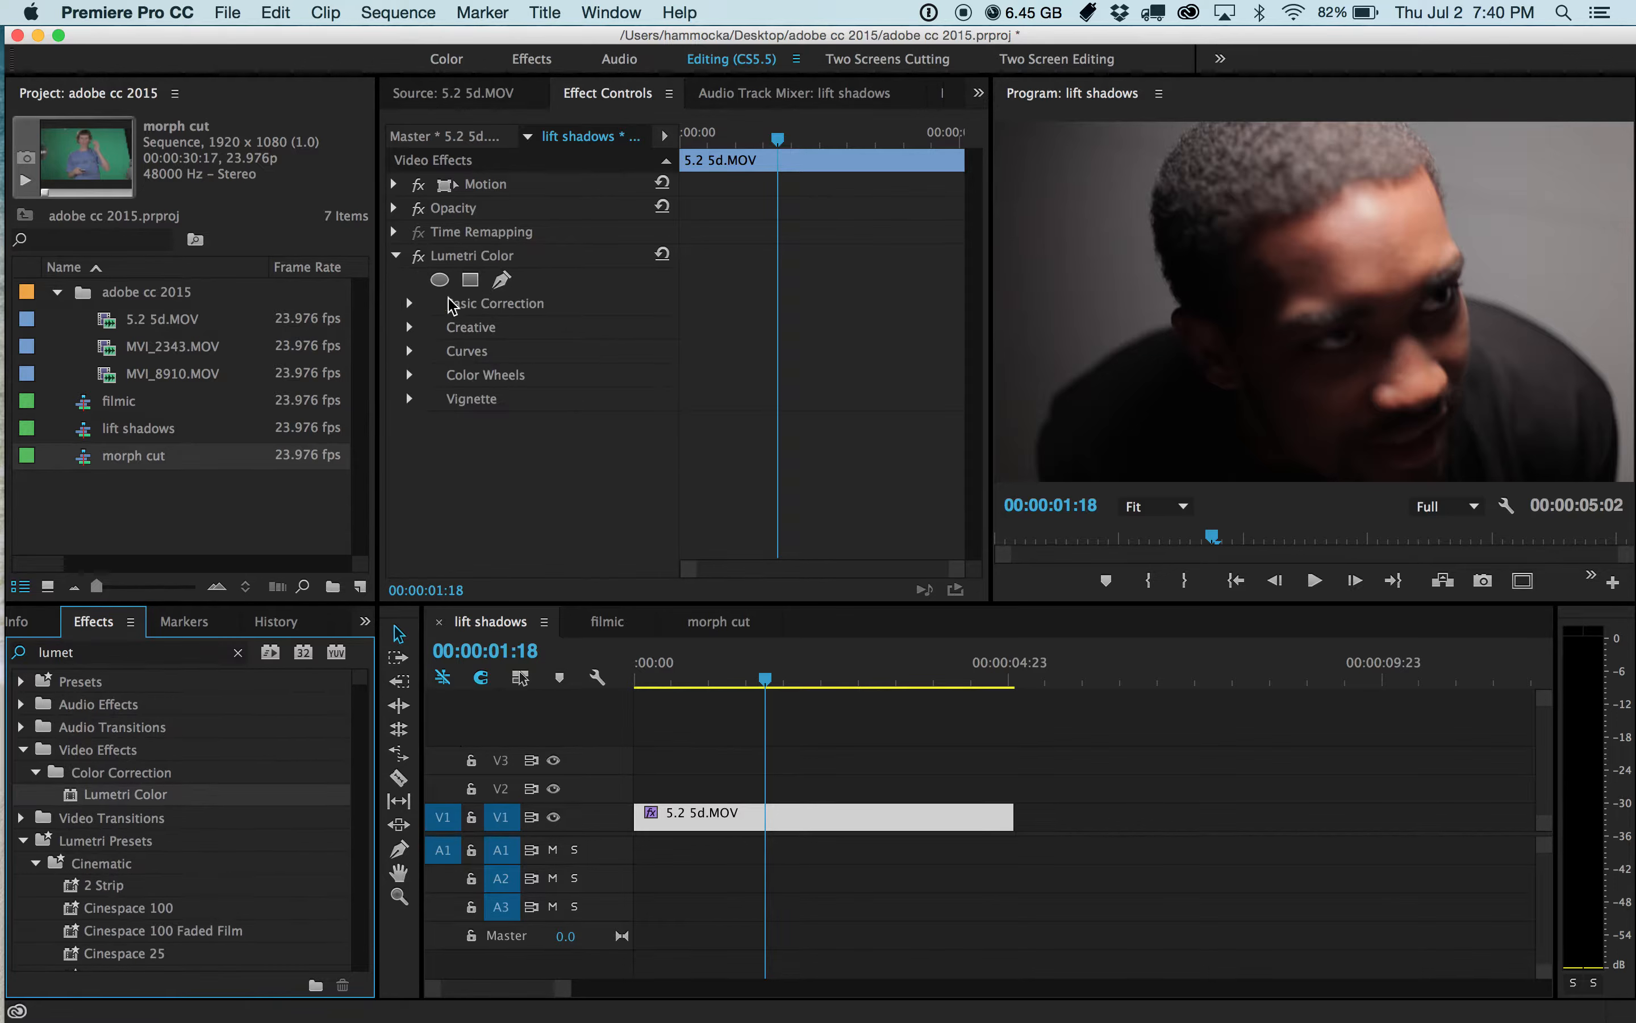
click(483, 257)
key(Delete)
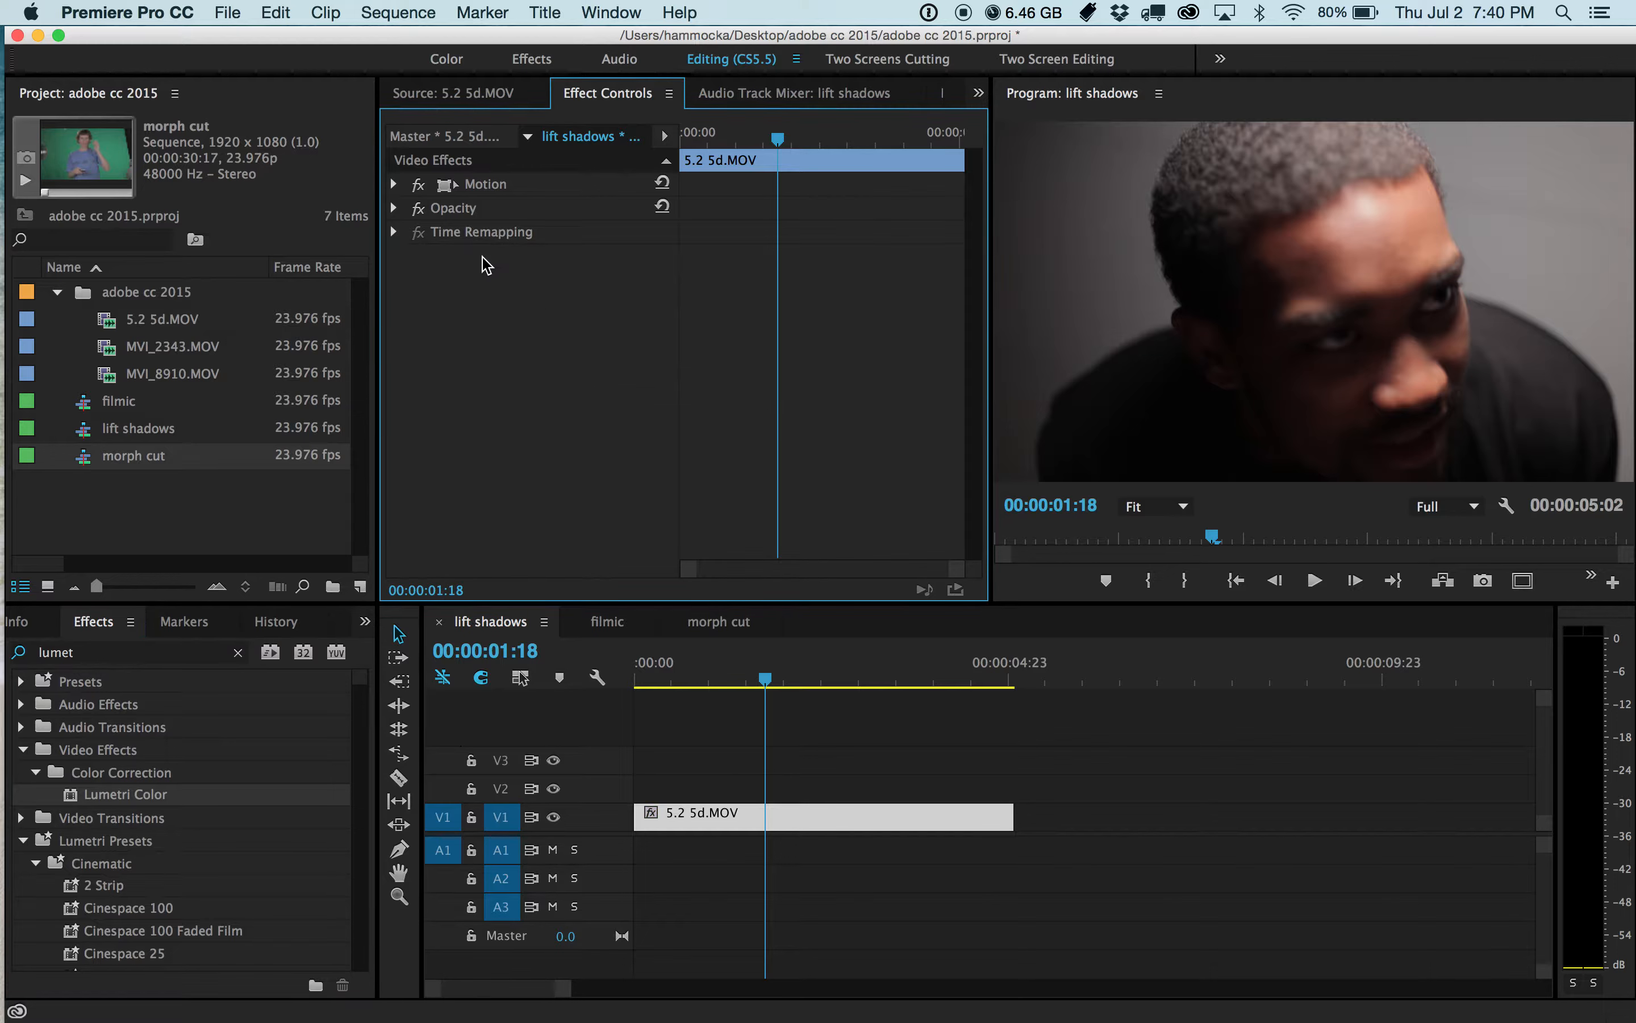
Try the Color, Effects and Audio workspaces and return to the Editing (CS5.5) workspace
click(613, 12)
mouse_move(676, 40)
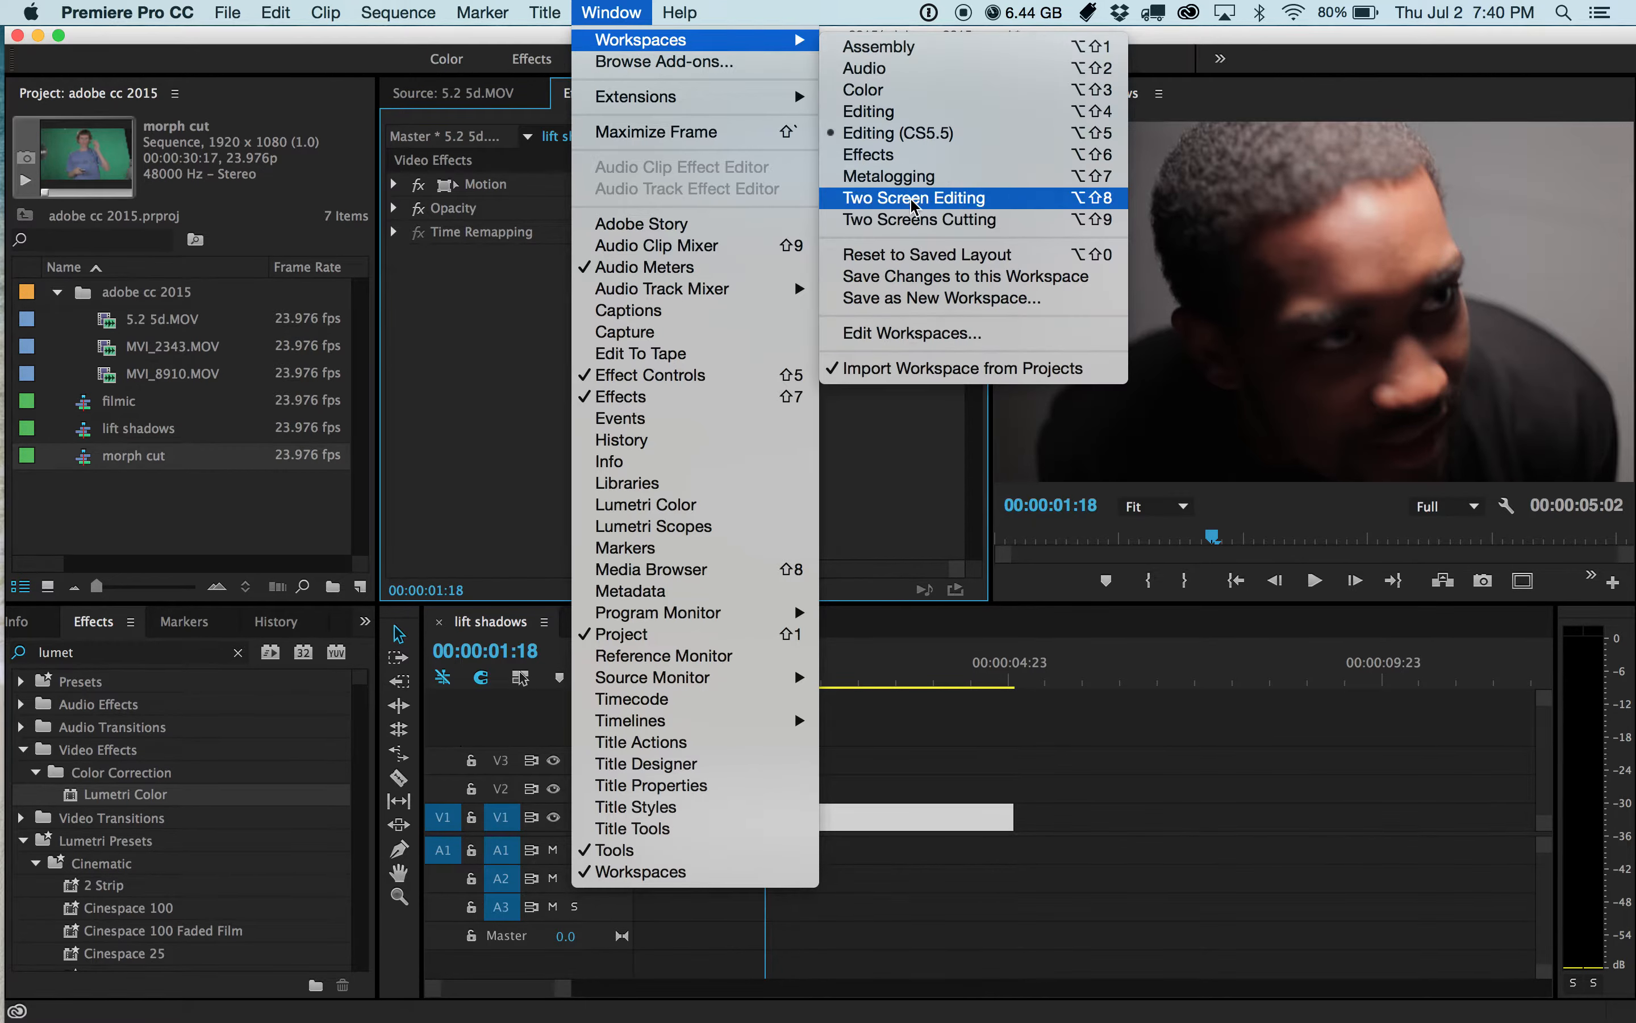
click(913, 95)
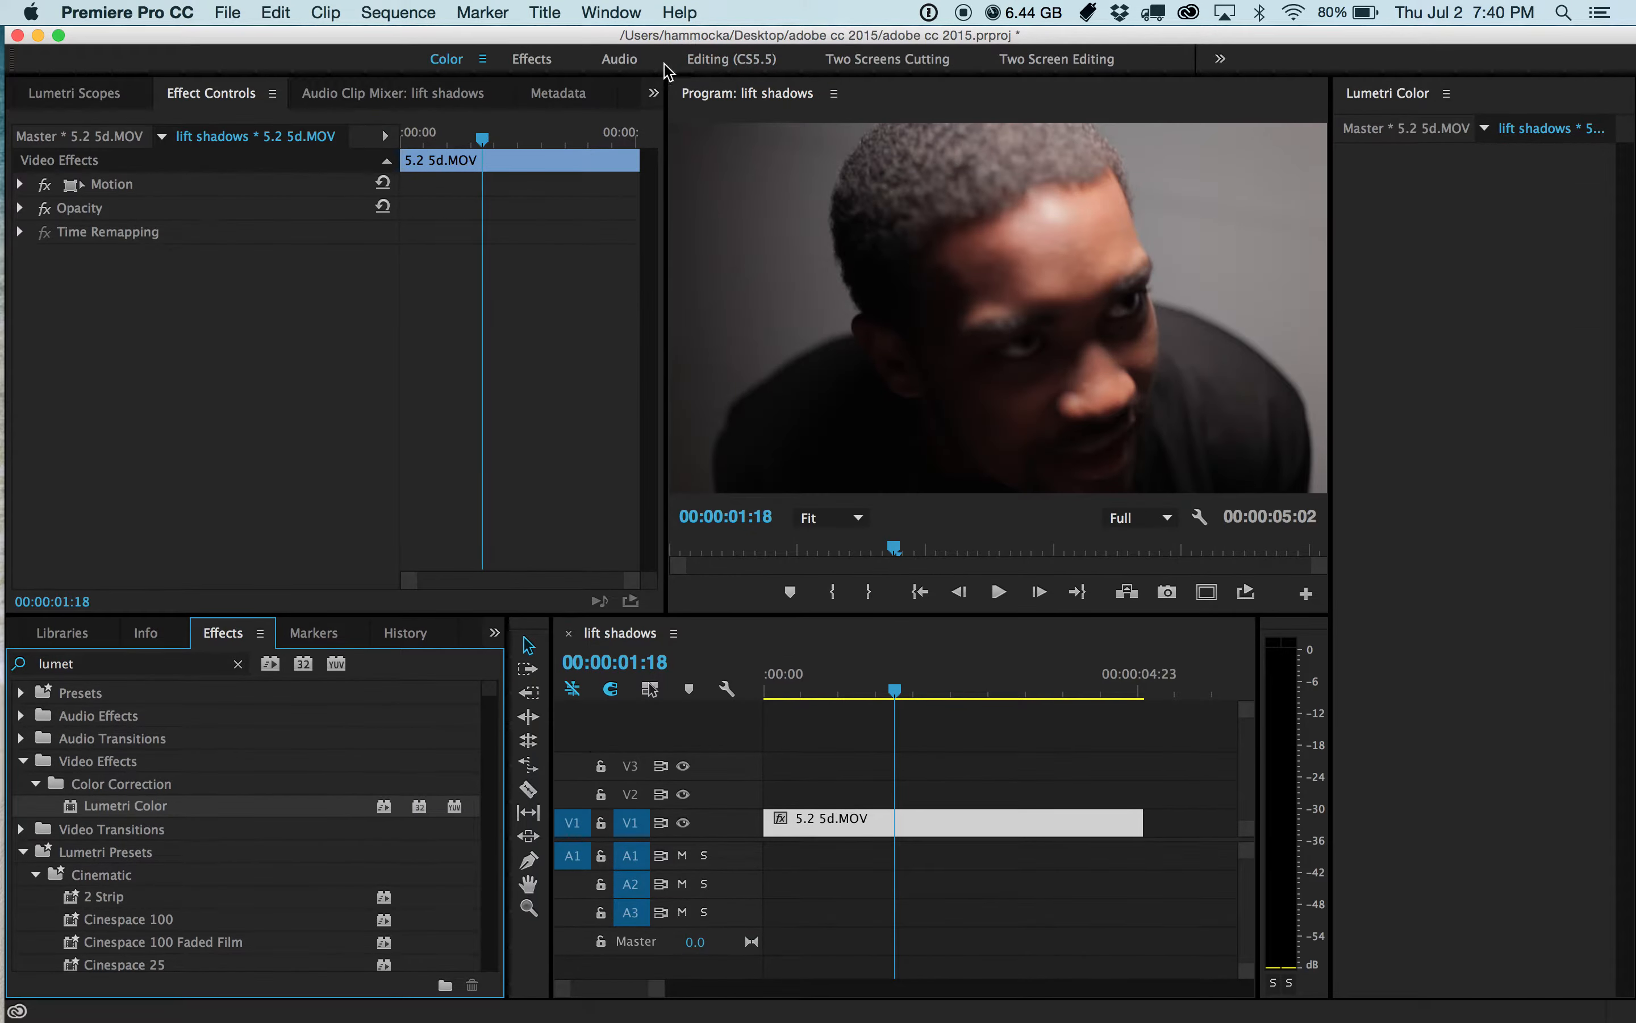
click(534, 61)
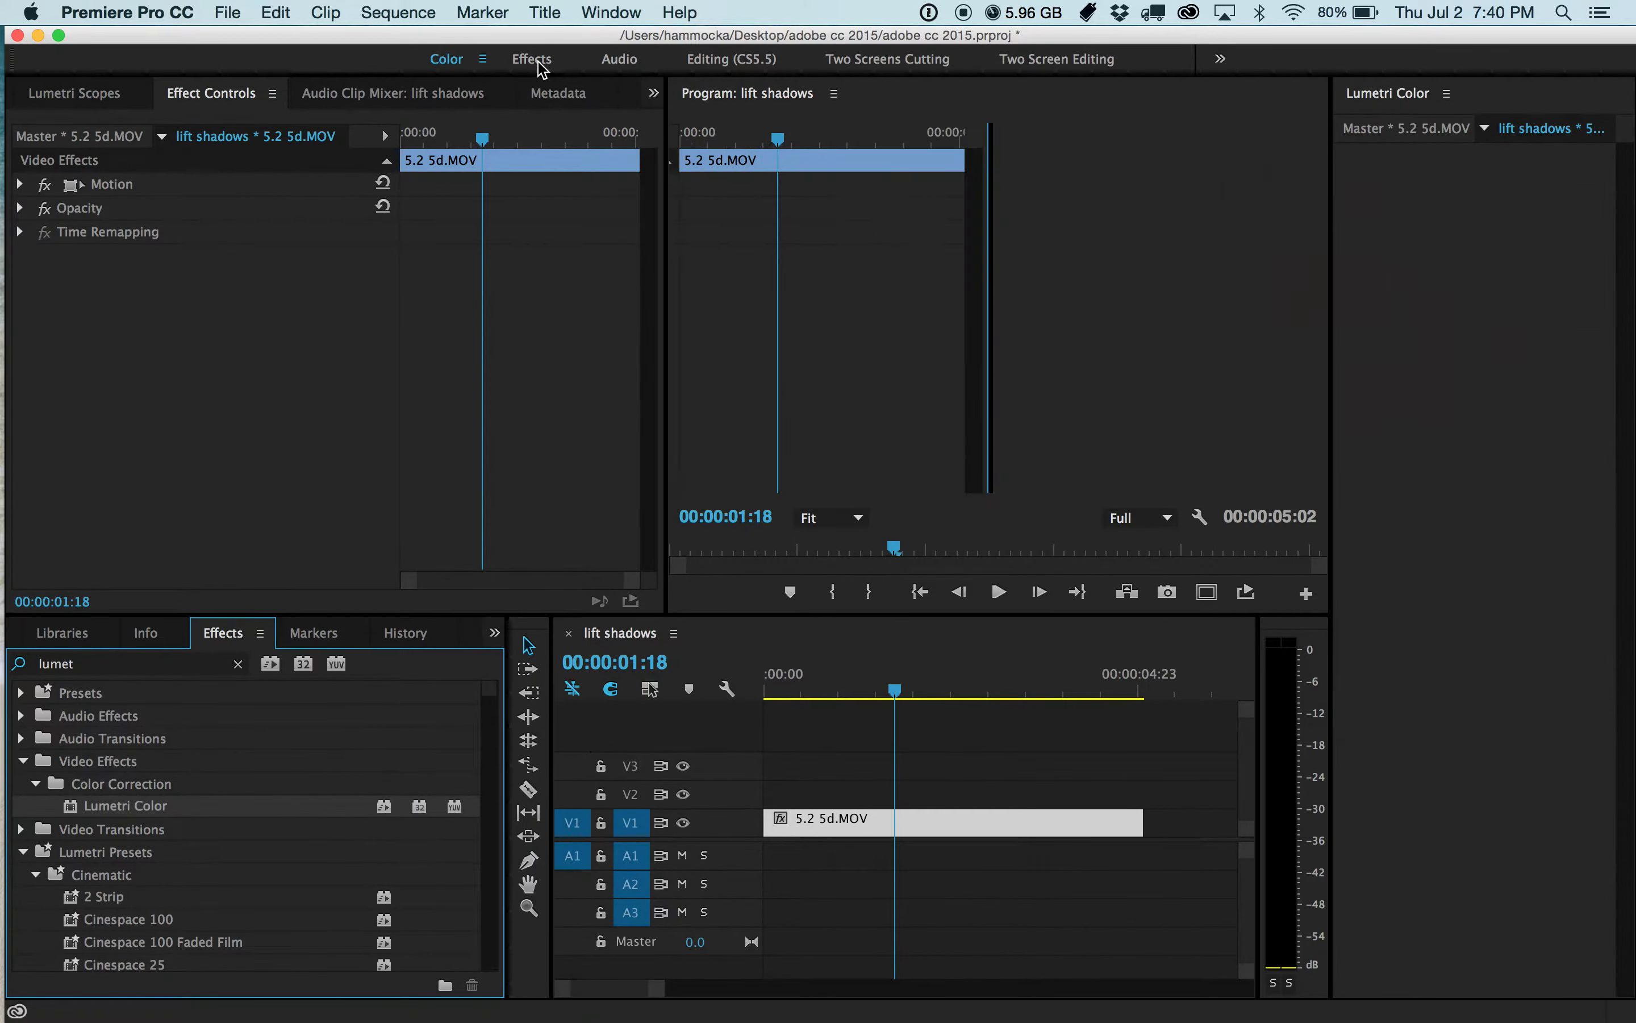
click(629, 61)
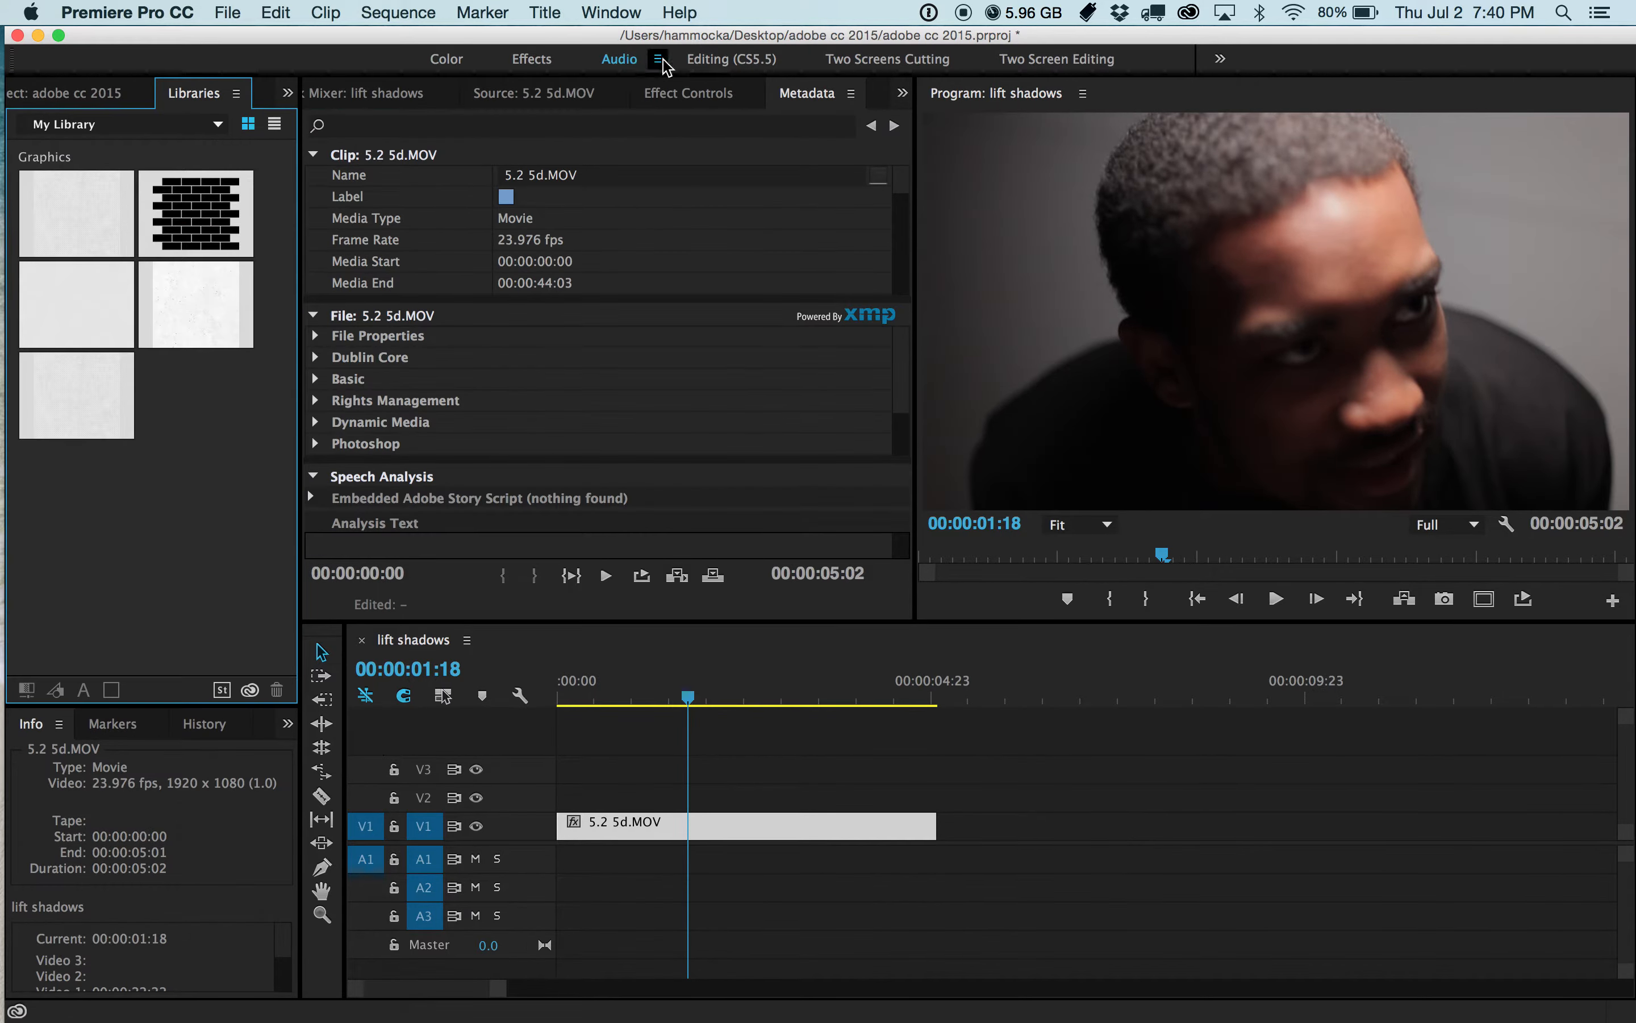
click(733, 63)
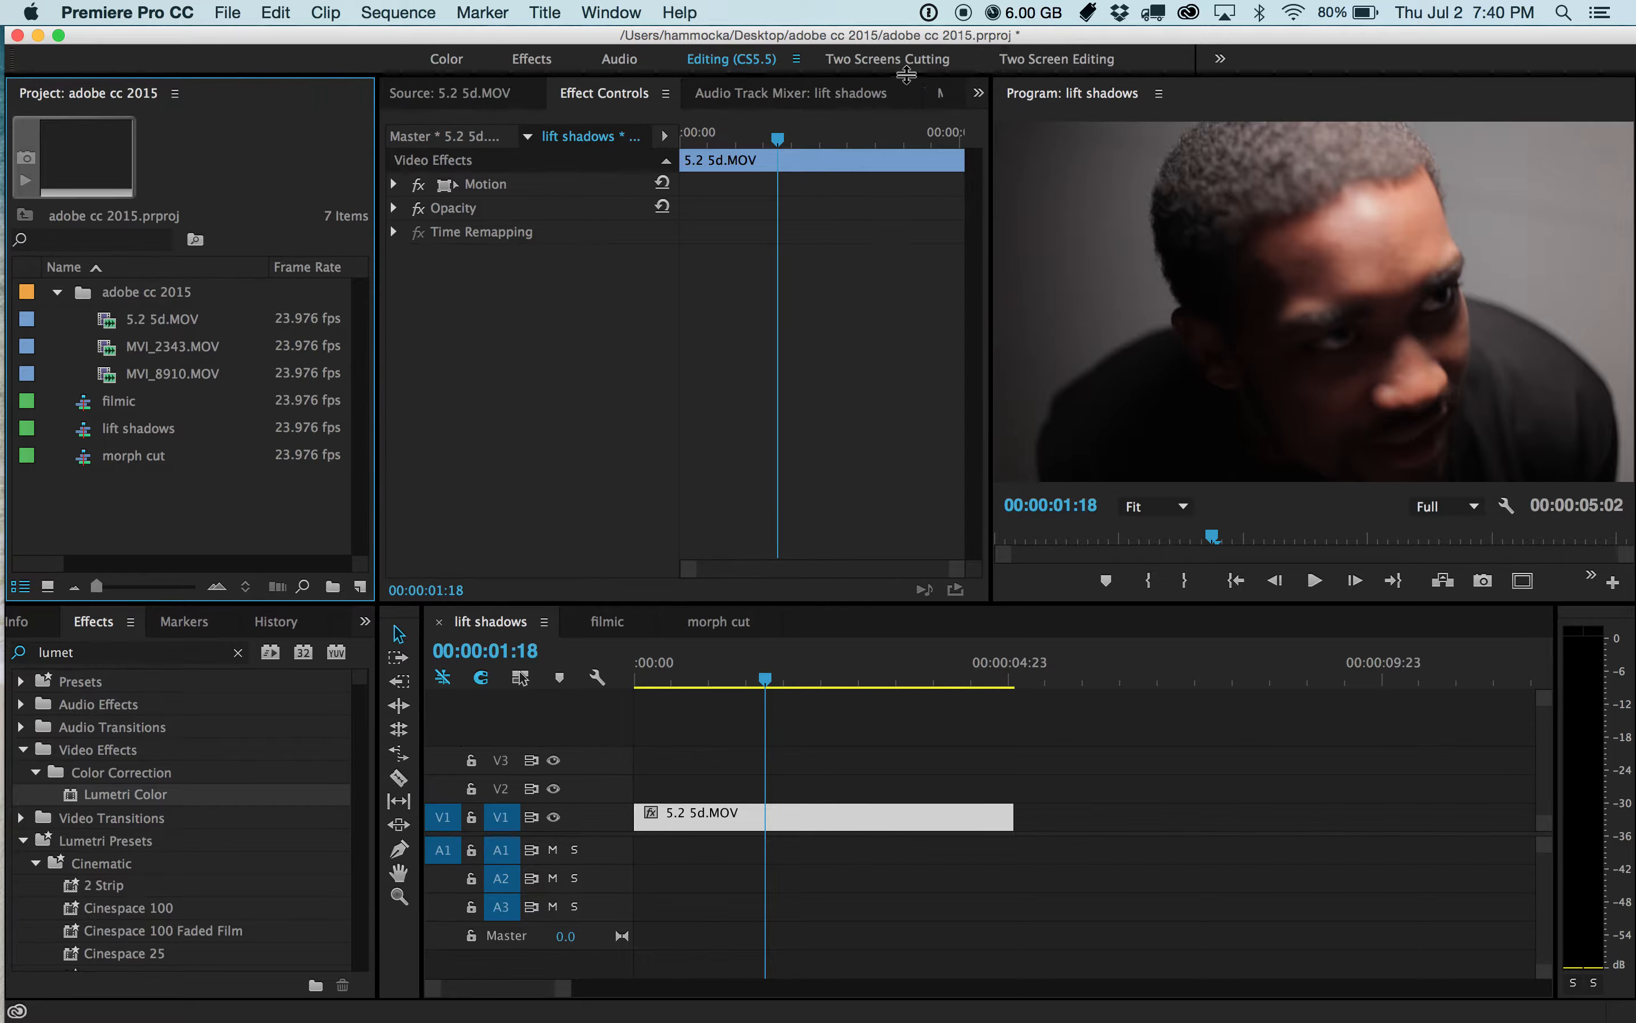
click(611, 13)
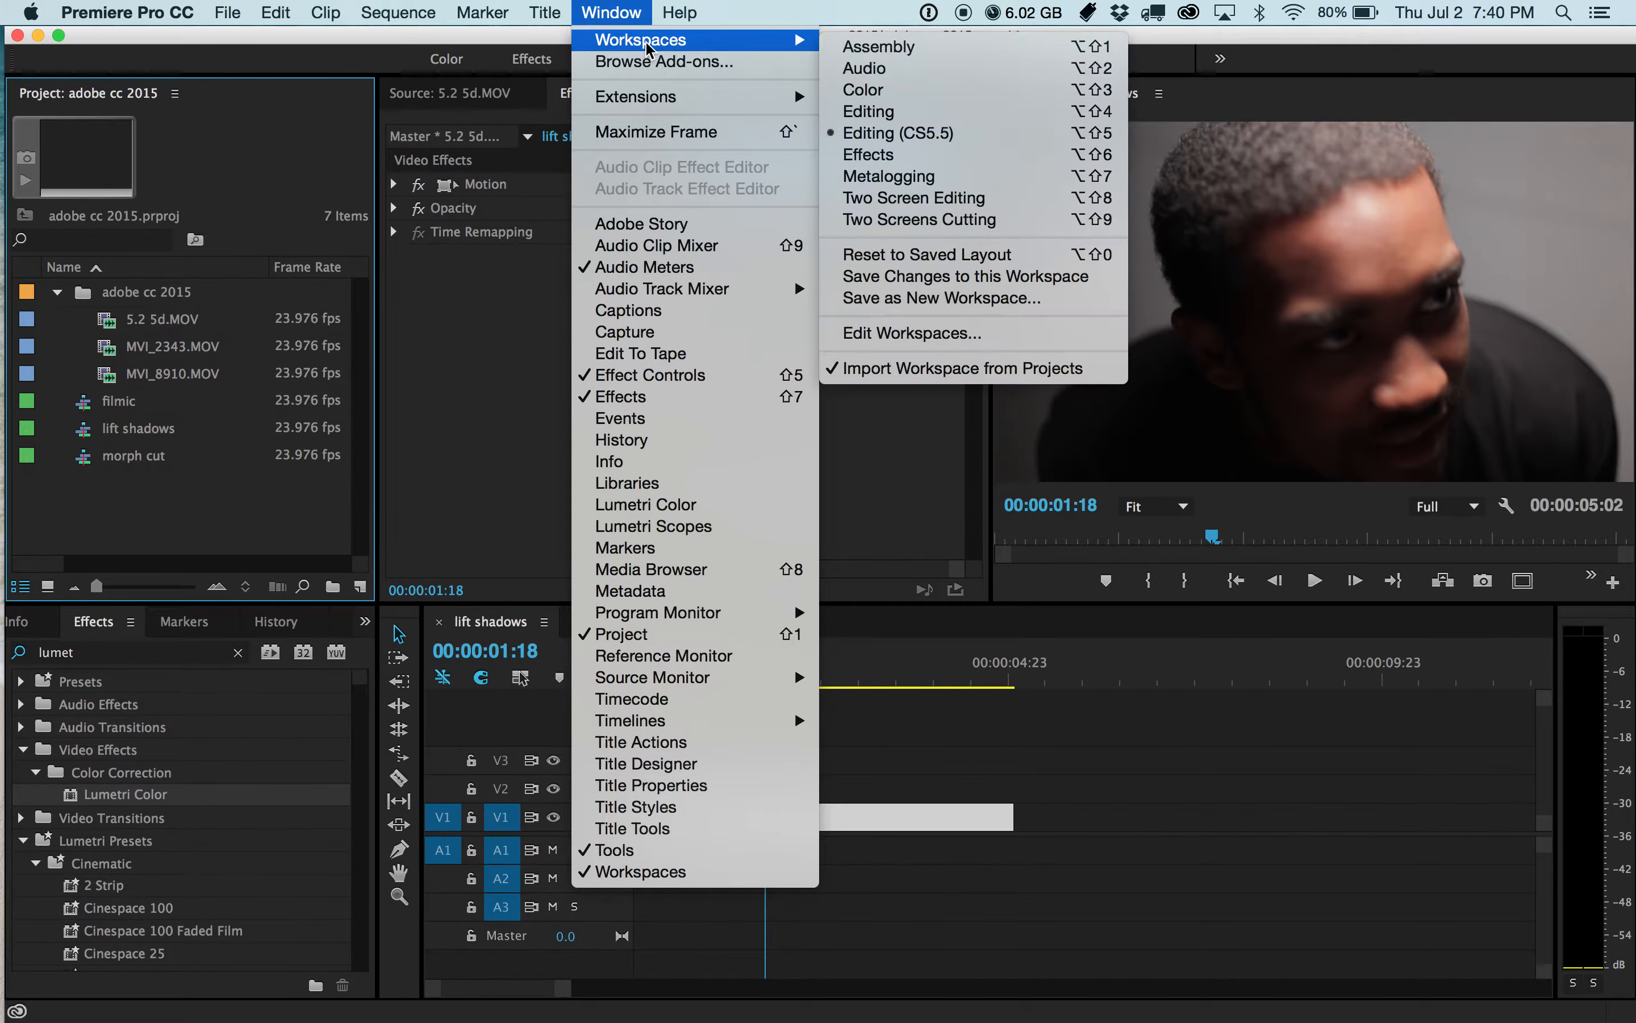
click(452, 341)
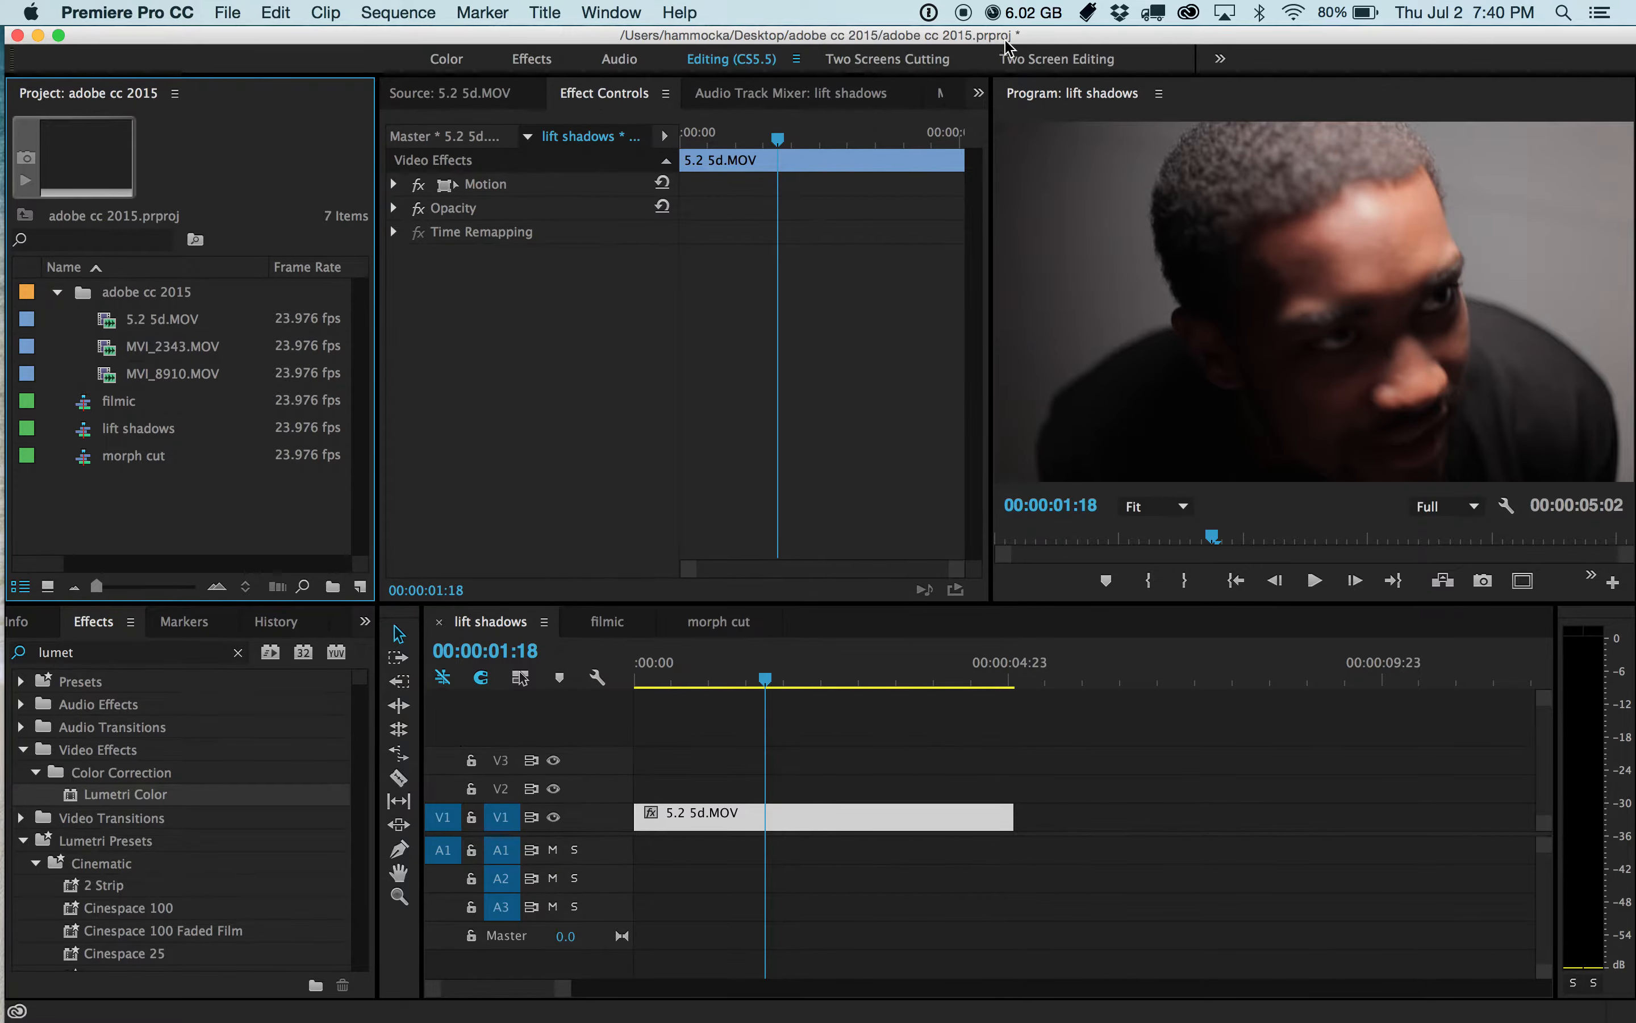
Shorten the workspace bar slightly and switch to the Color workspace
drag(1202, 61, 1123, 59)
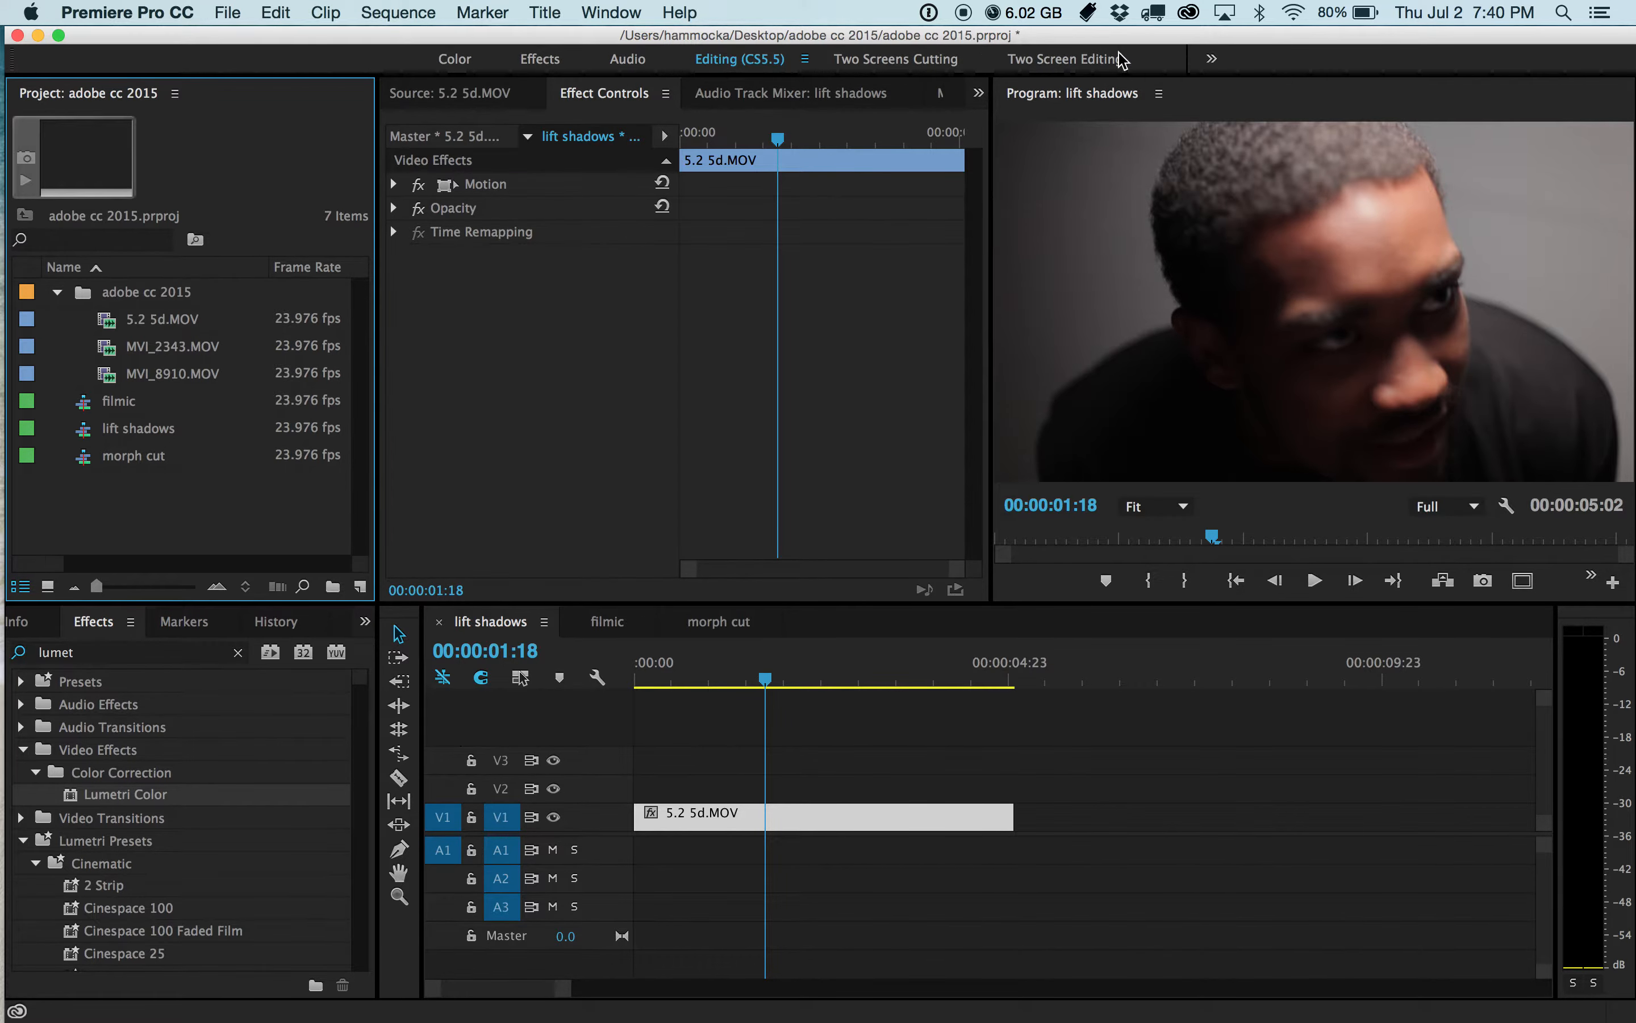
click(459, 65)
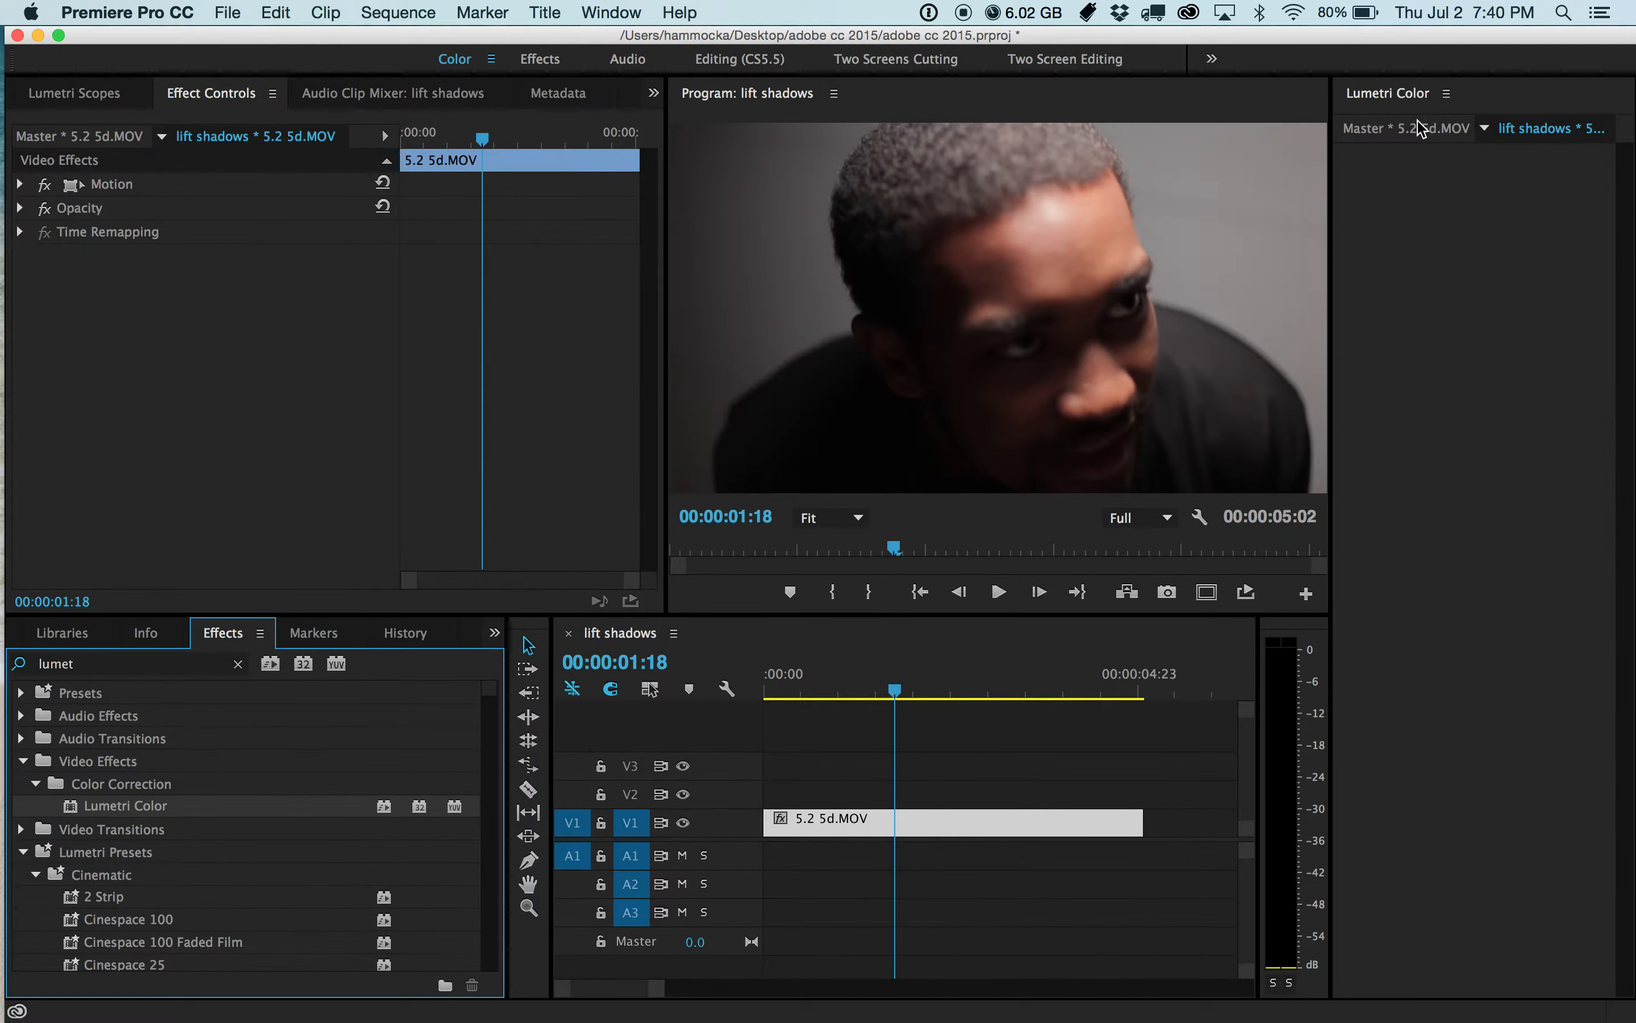
Target the sequence's 5.2 5d.MOV clip rather than its master in Lumetri Color, and show only the Basic Correction settings
click(1418, 135)
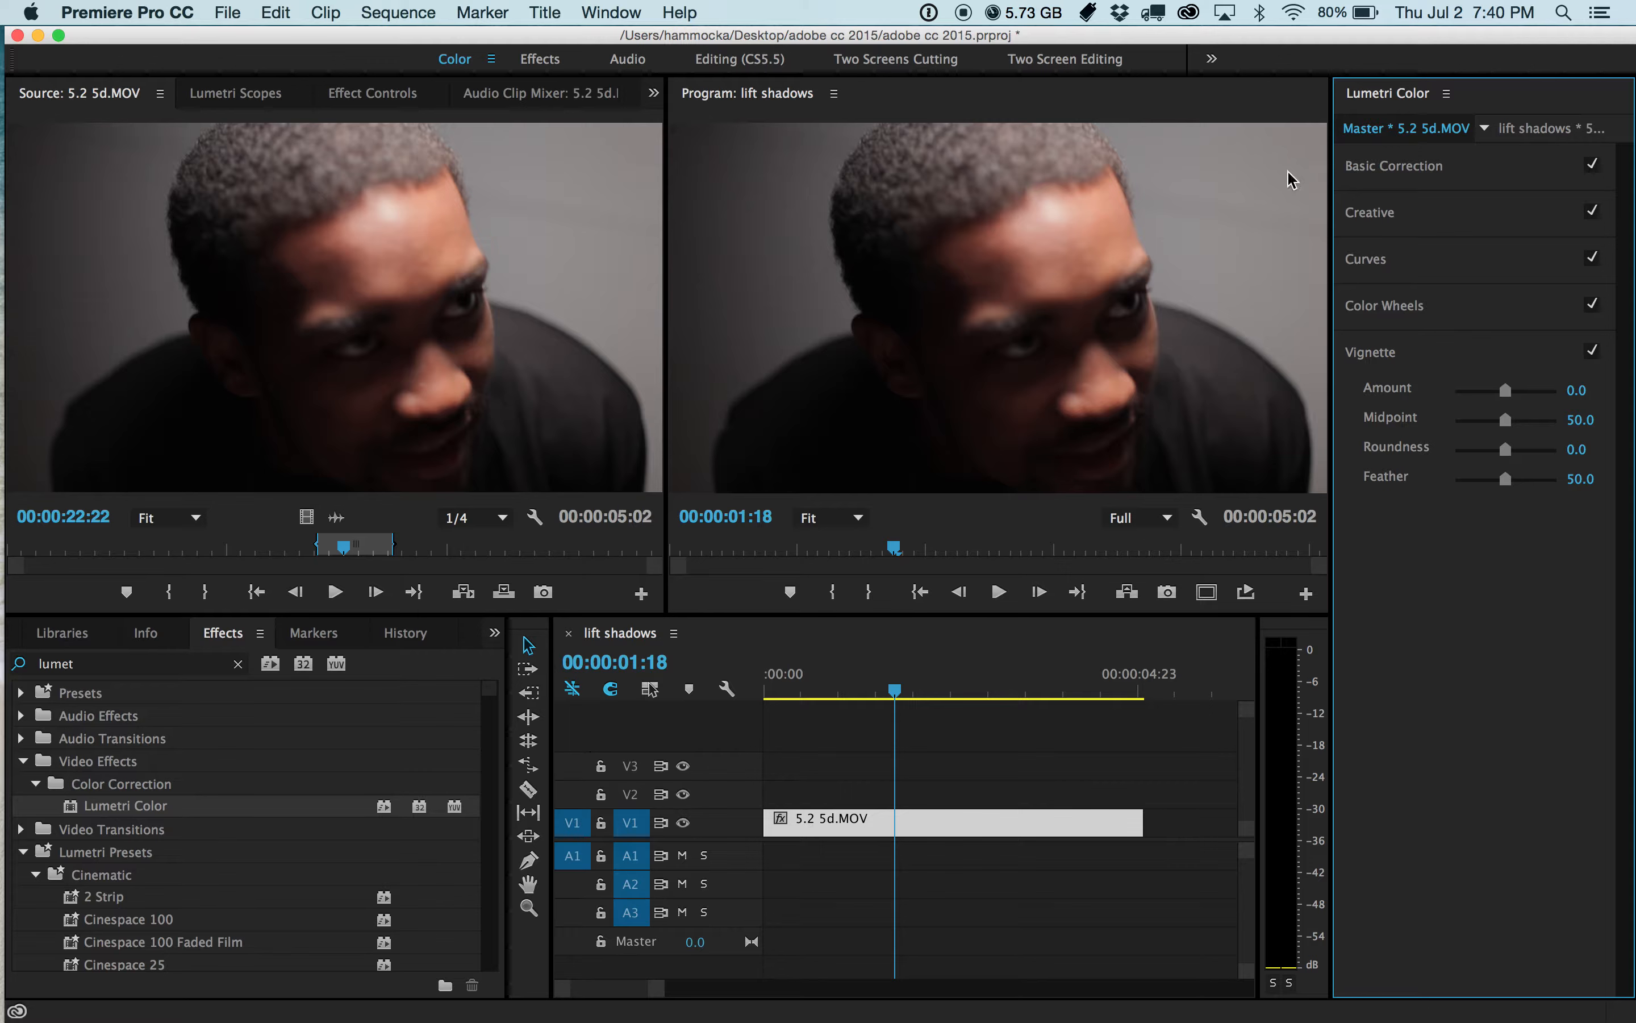
click(1535, 128)
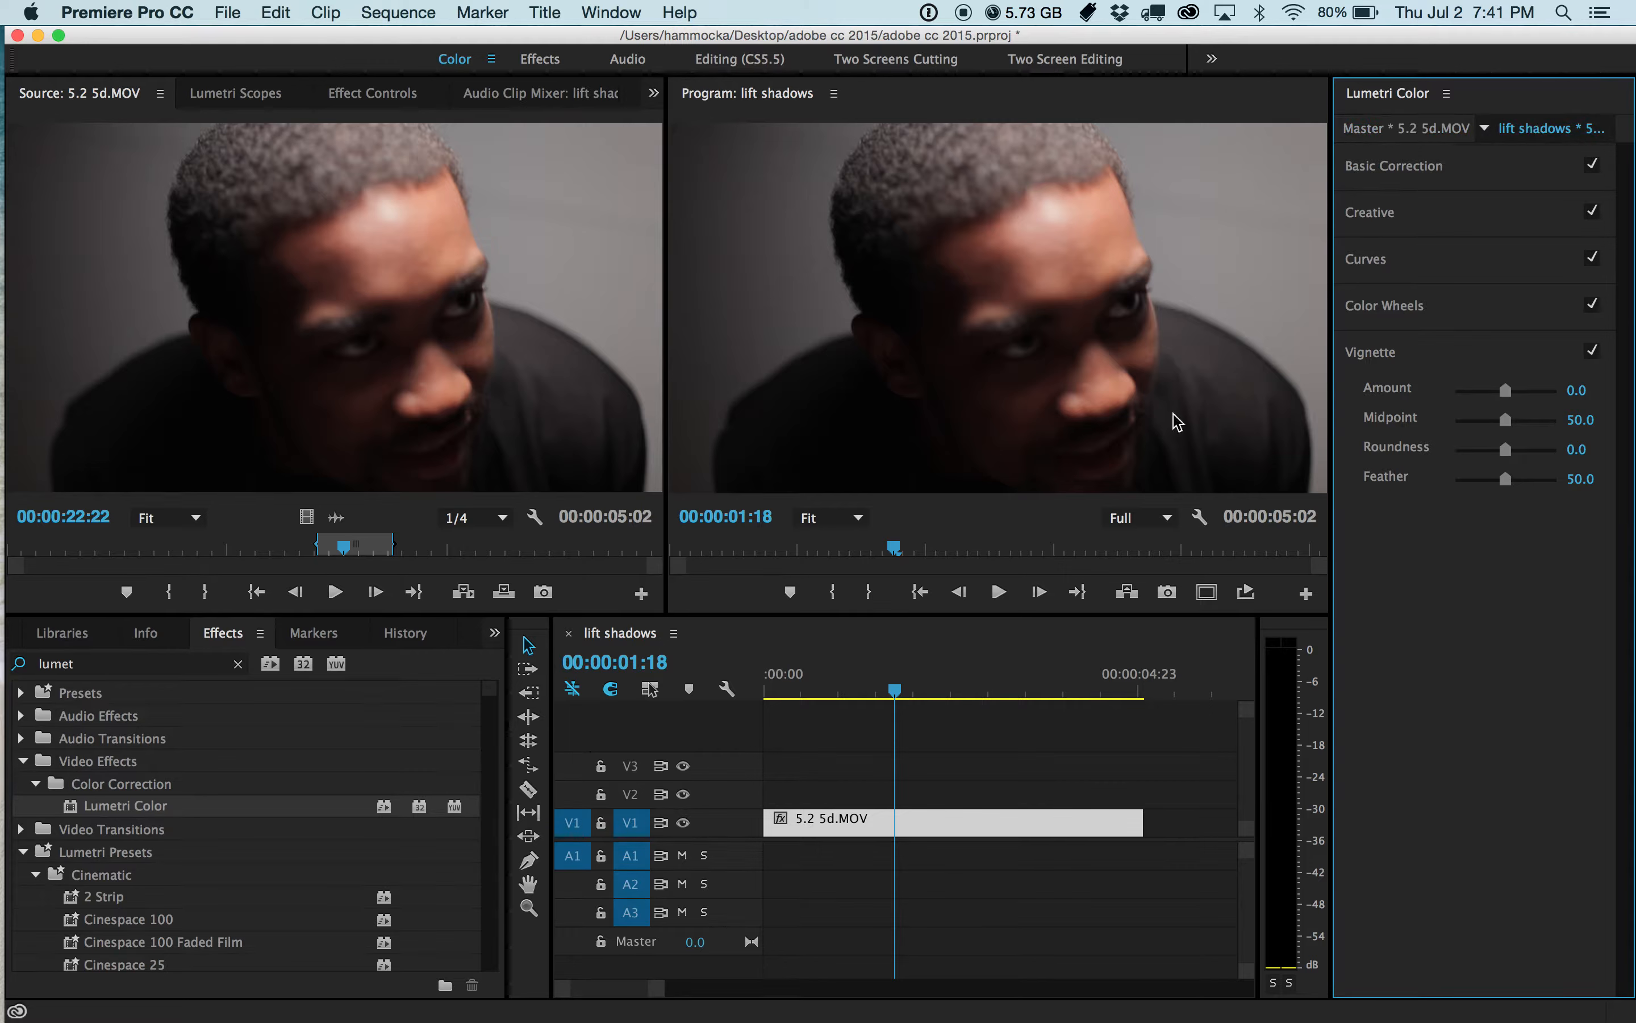
click(910, 783)
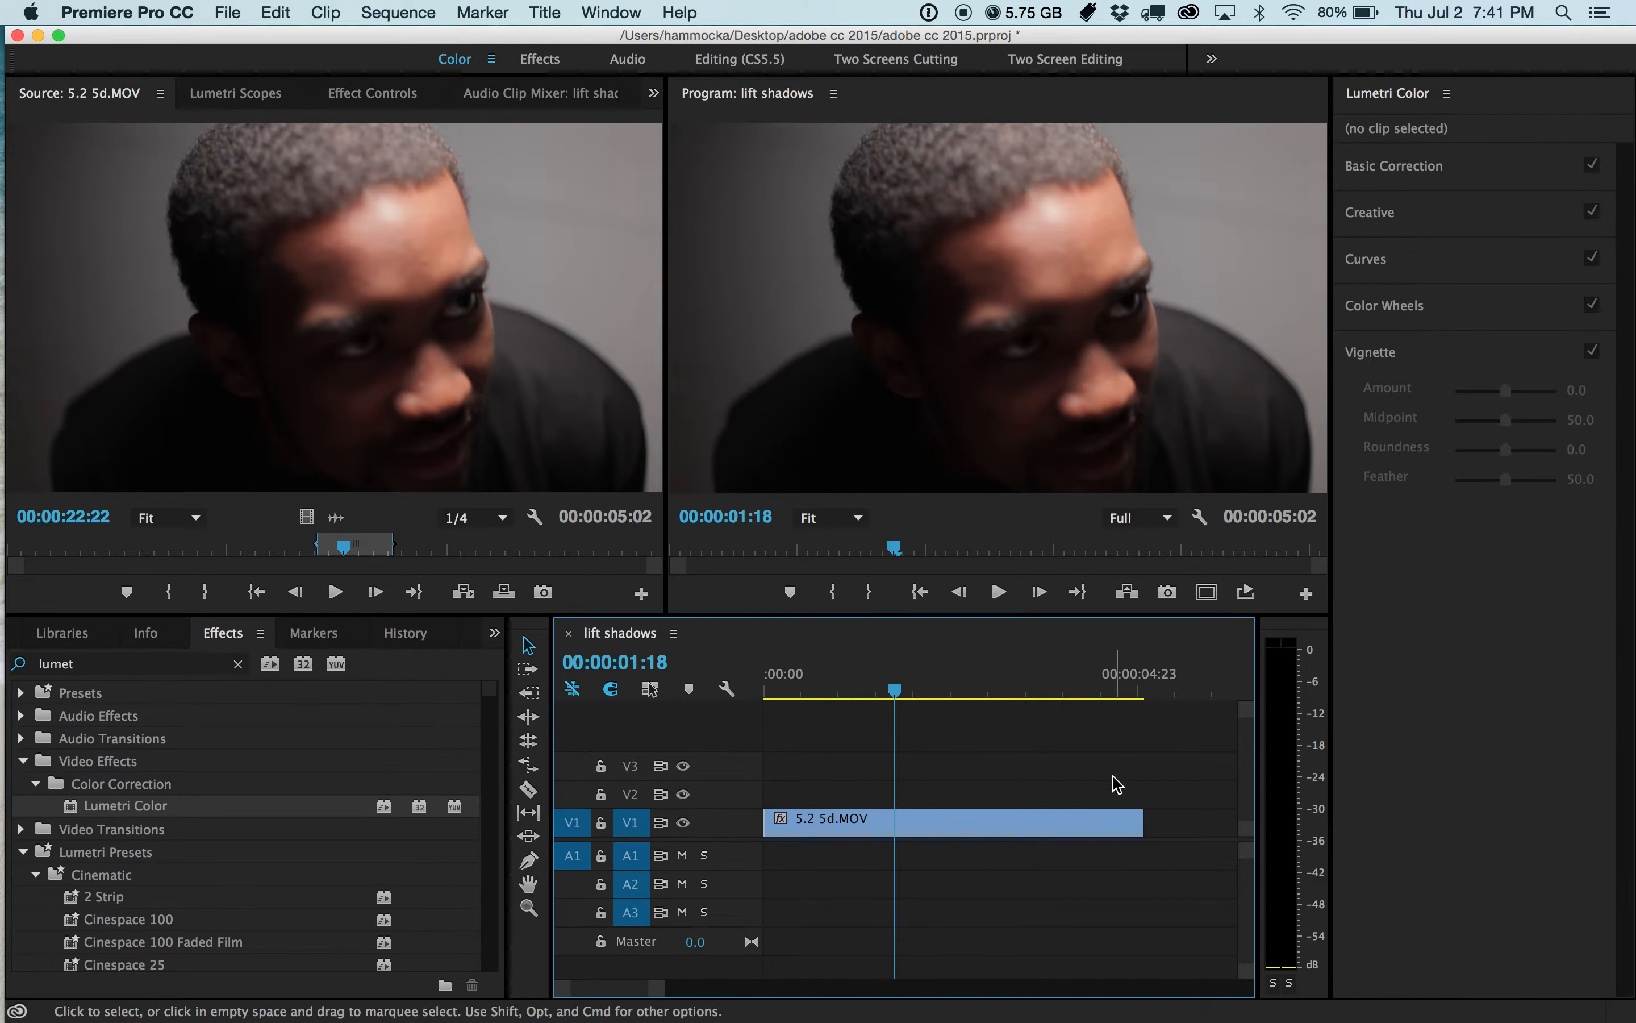
click(1017, 823)
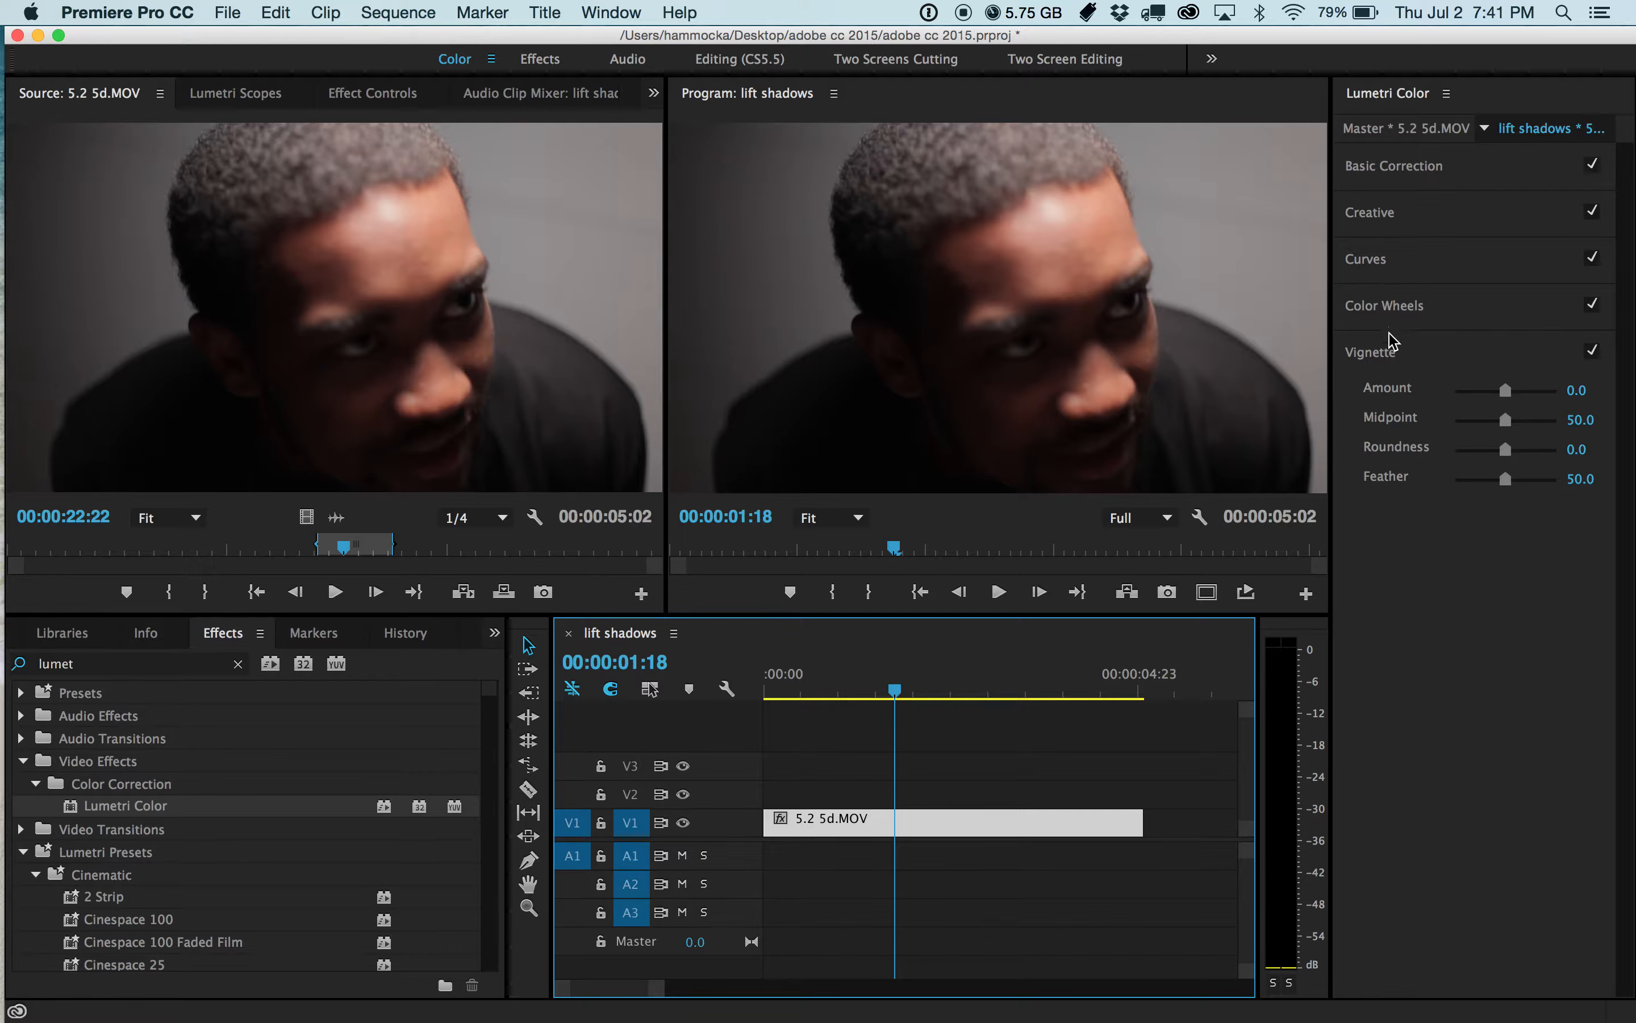
click(1391, 358)
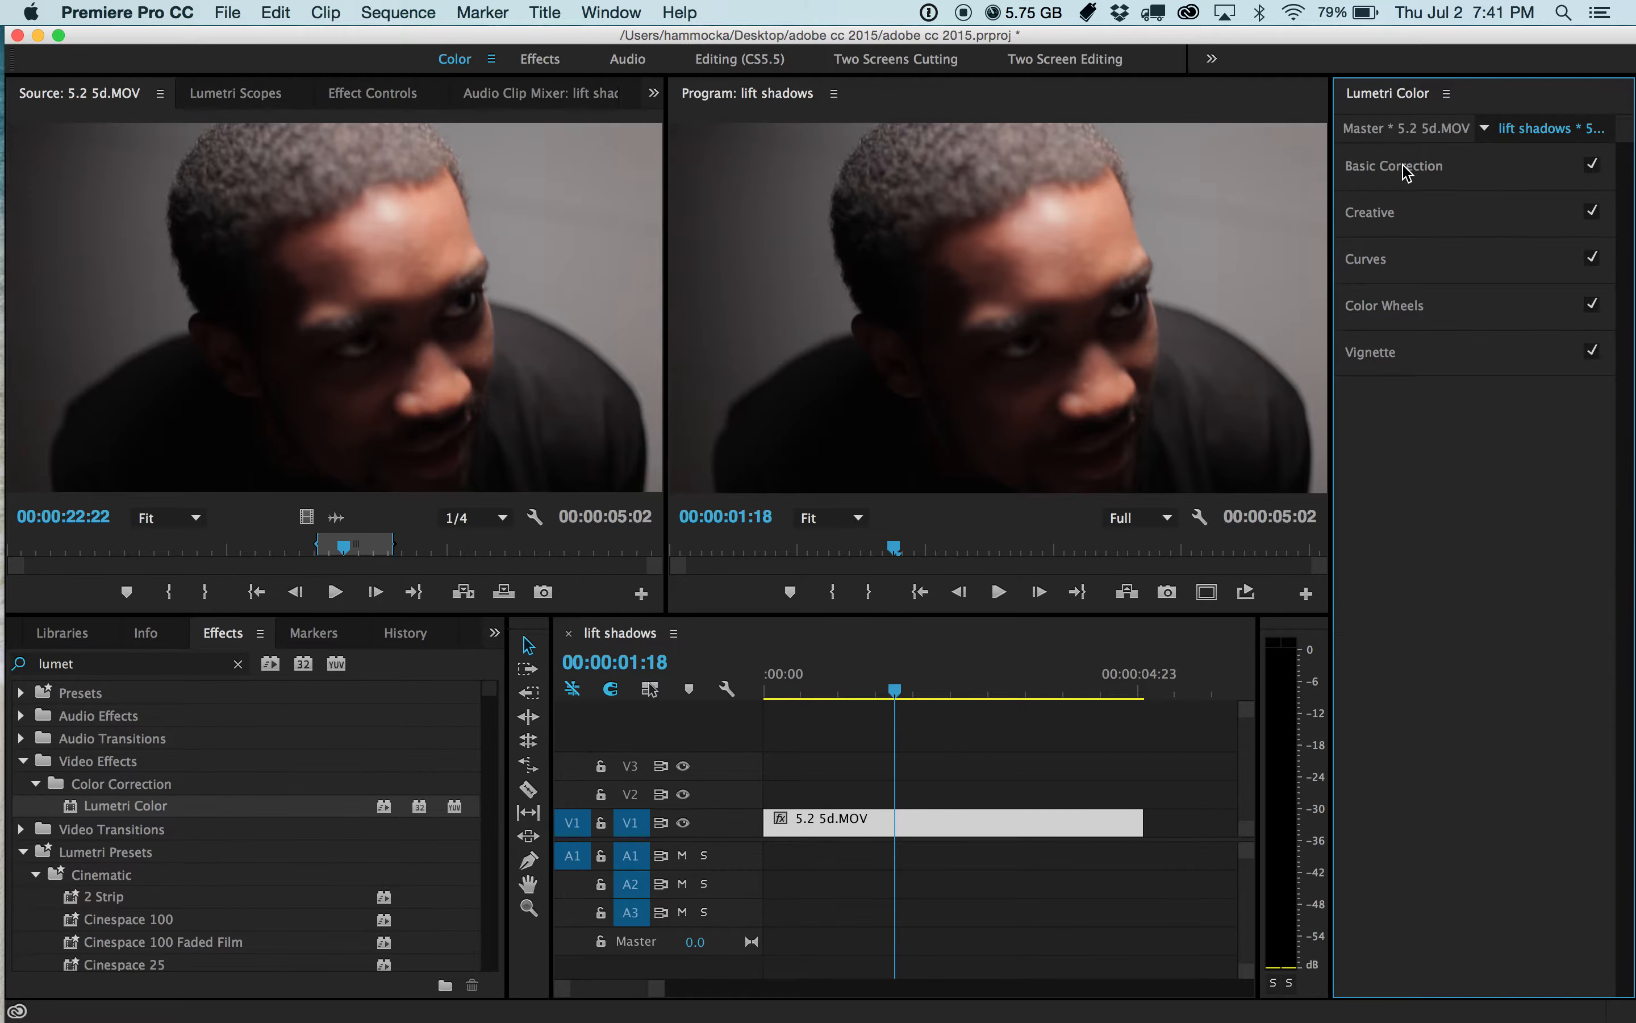
click(1437, 165)
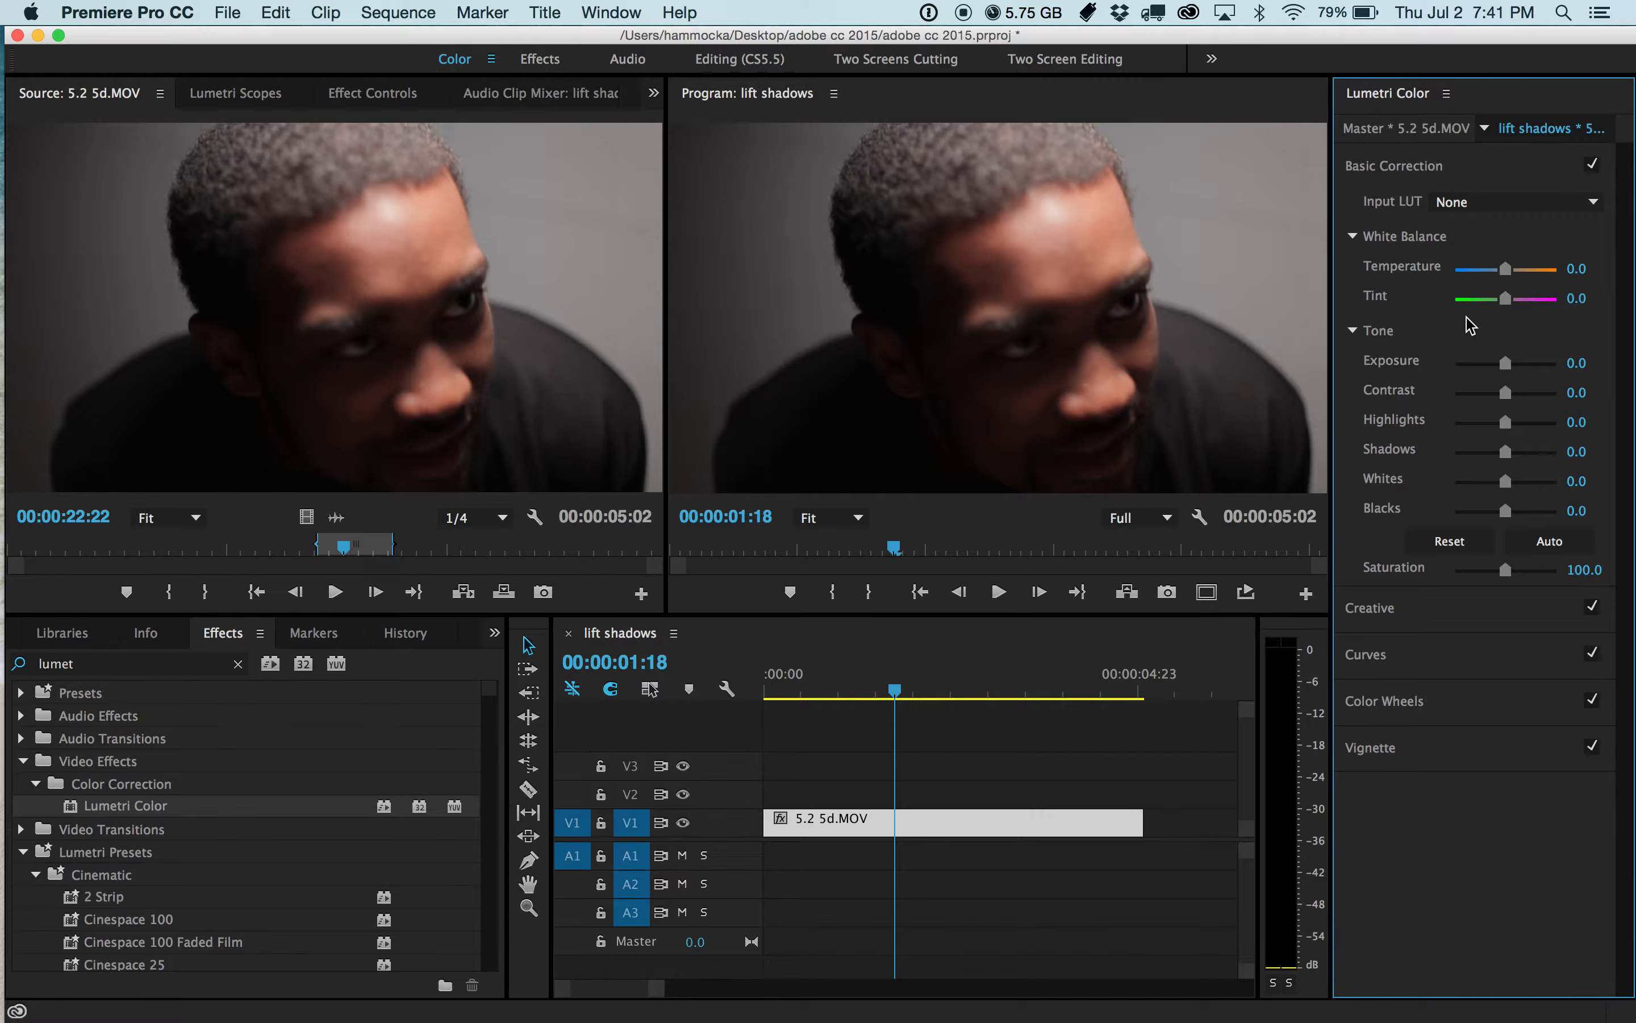
Try the CANON 5D - SL - PROFILE input LUT on the clip and set the input LUT back to None
click(1497, 210)
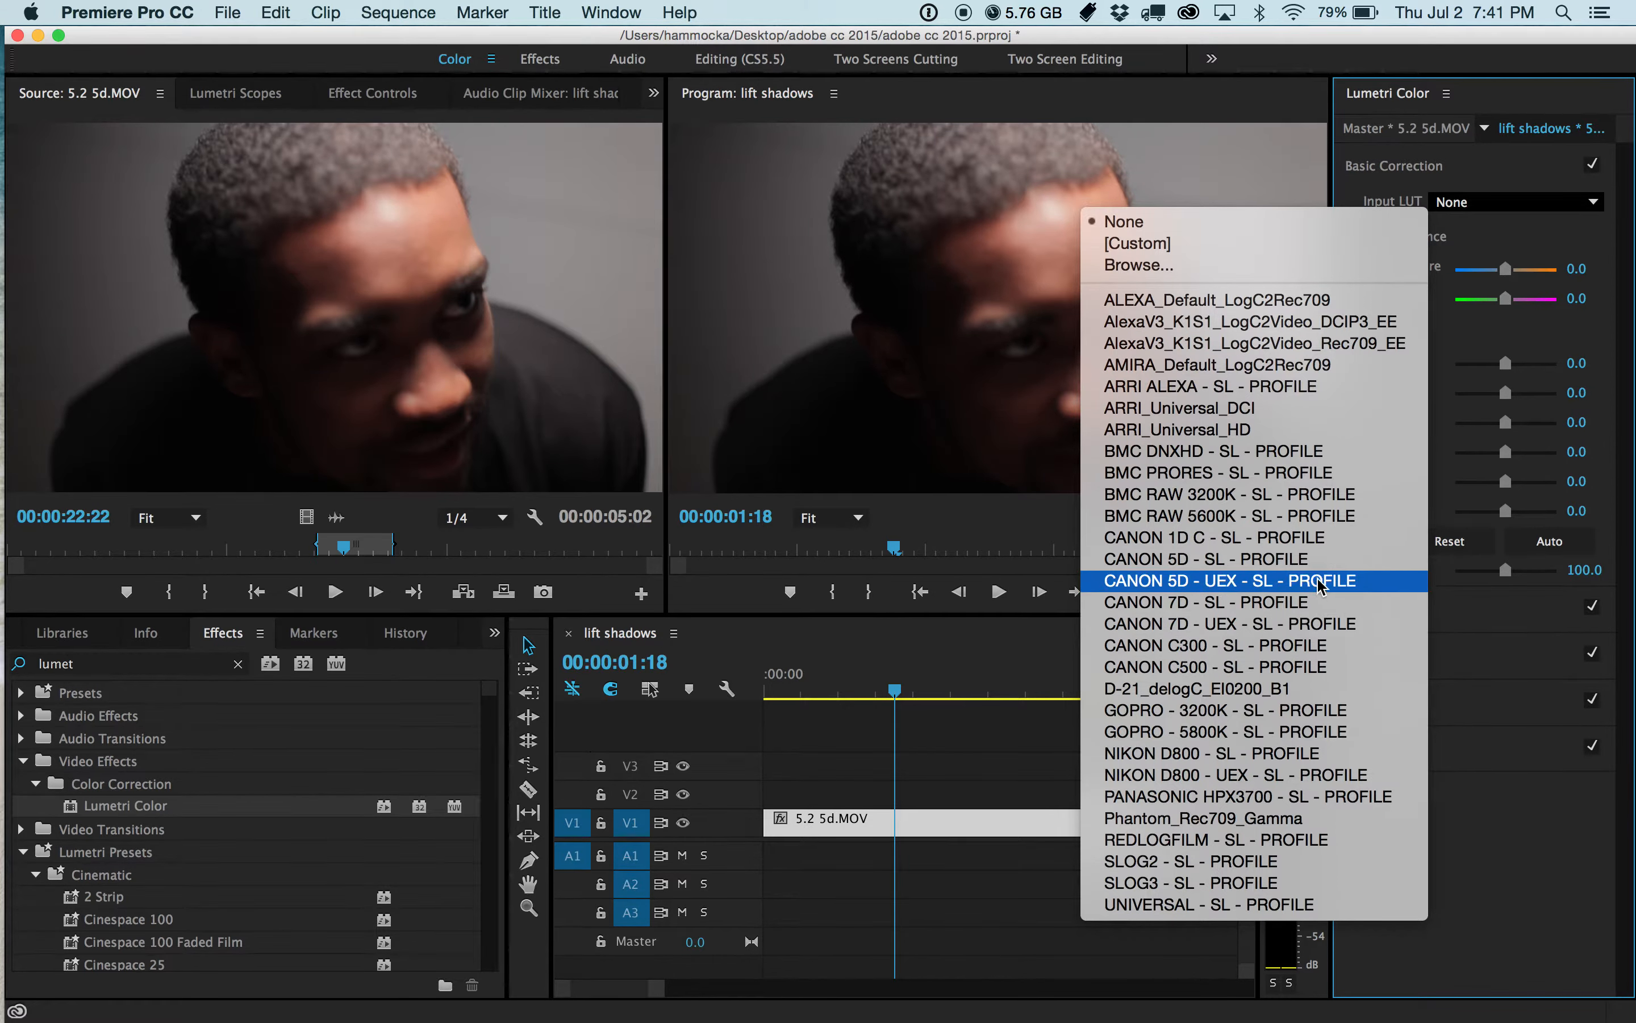
click(1302, 559)
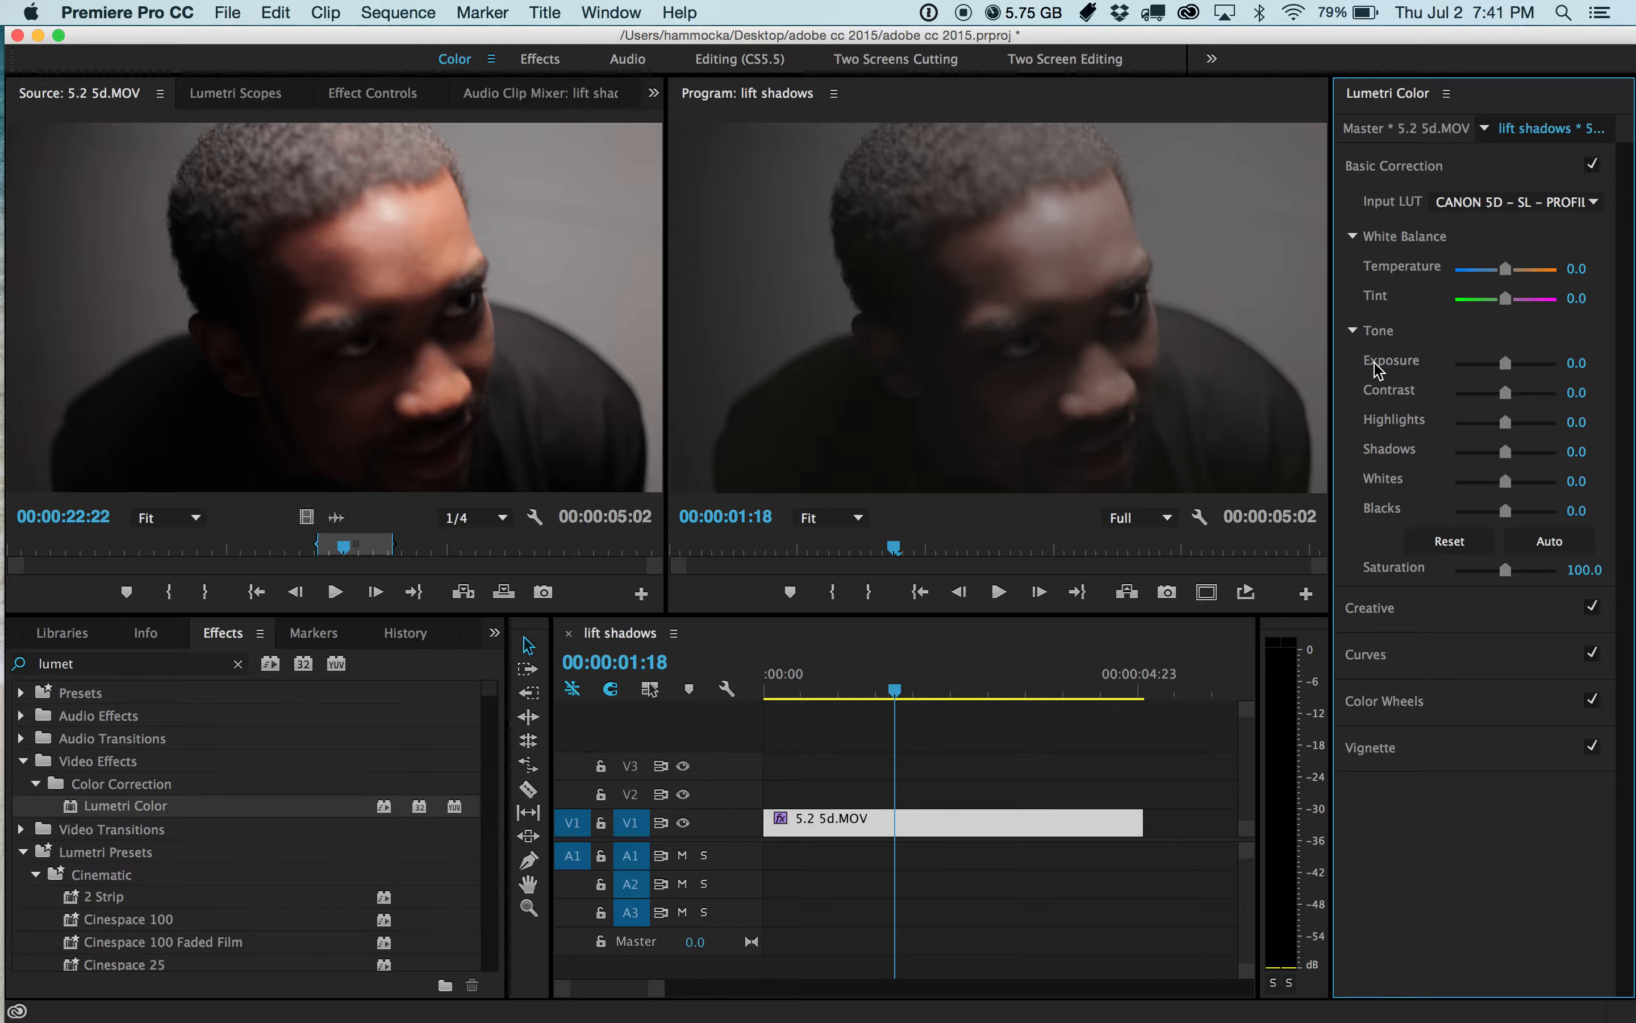
click(1525, 211)
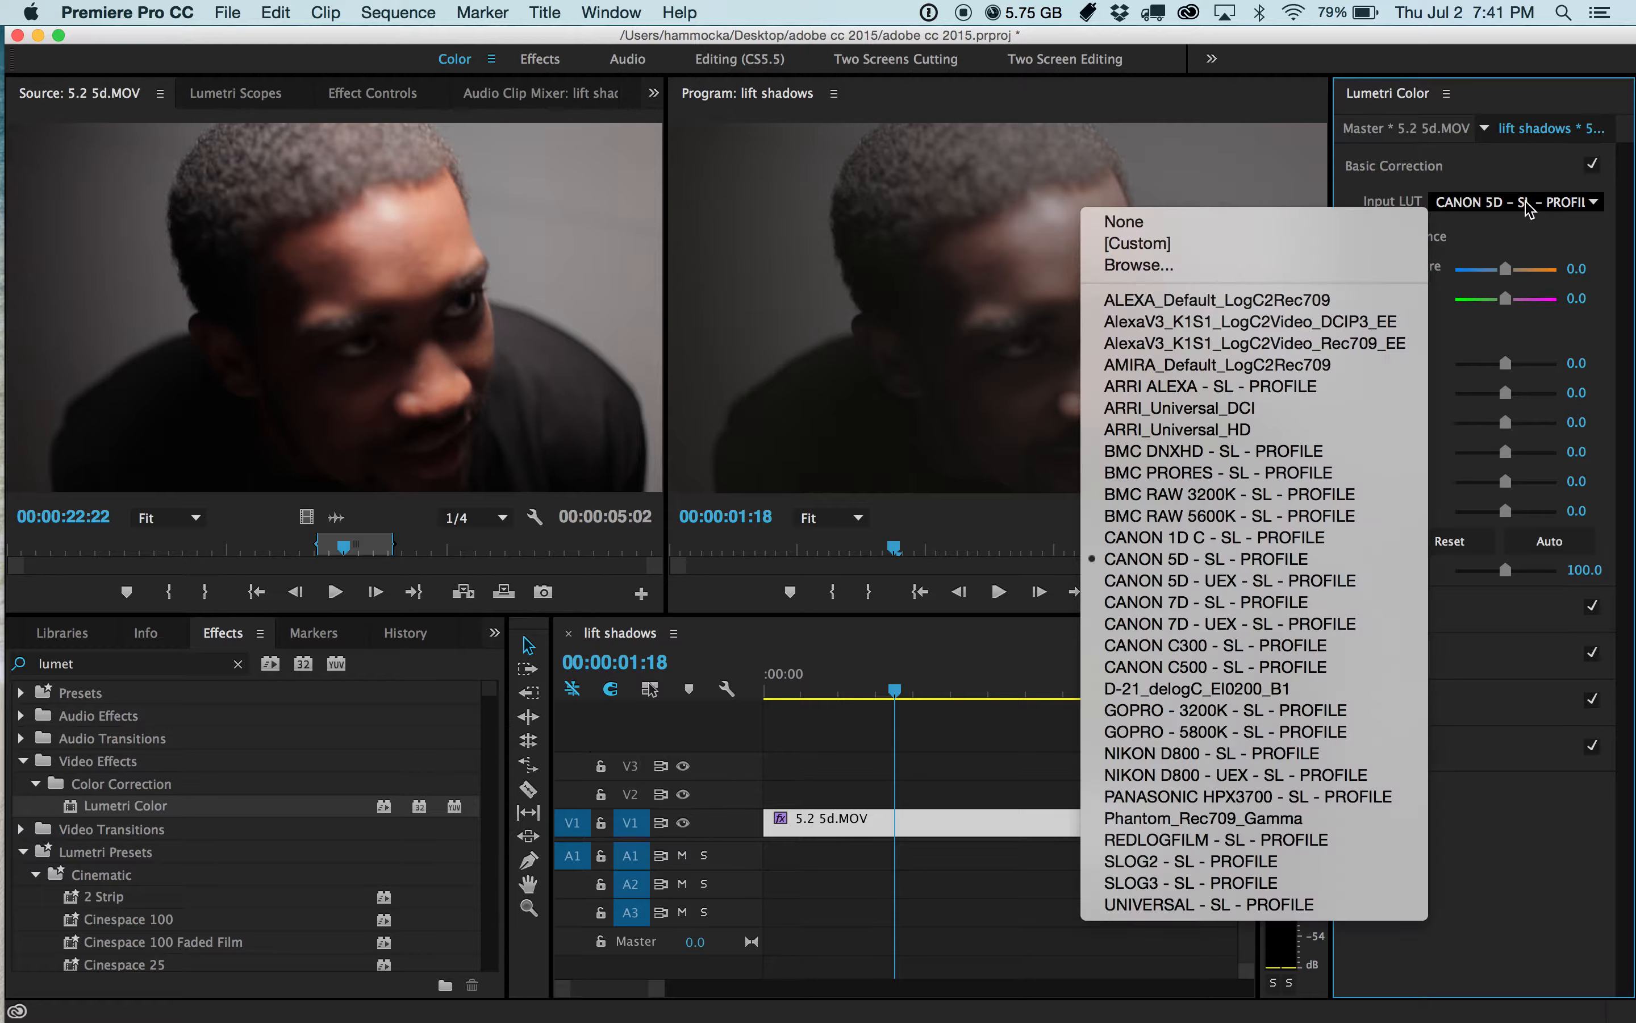
click(1256, 221)
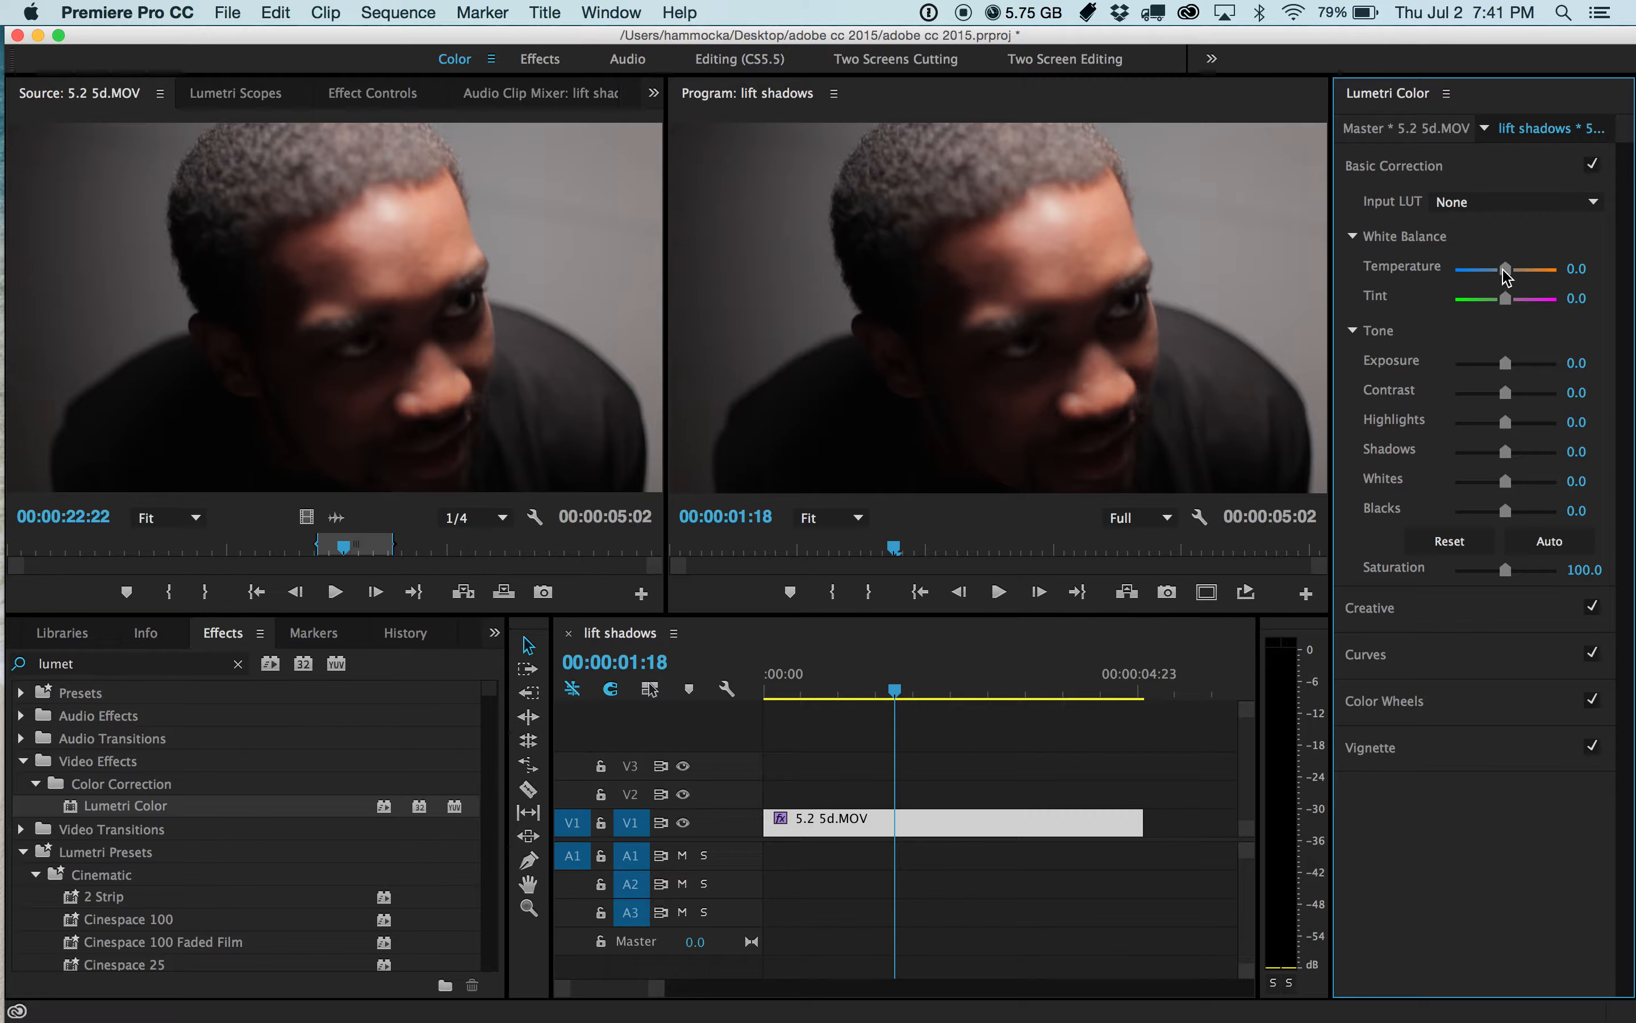
Set the clip's Temperature to -11.1 and Exposure to 0.2, and try Shadows at about 82 before resetting them to 0
drag(1506, 274, 1500, 272)
drag(1506, 363, 1508, 366)
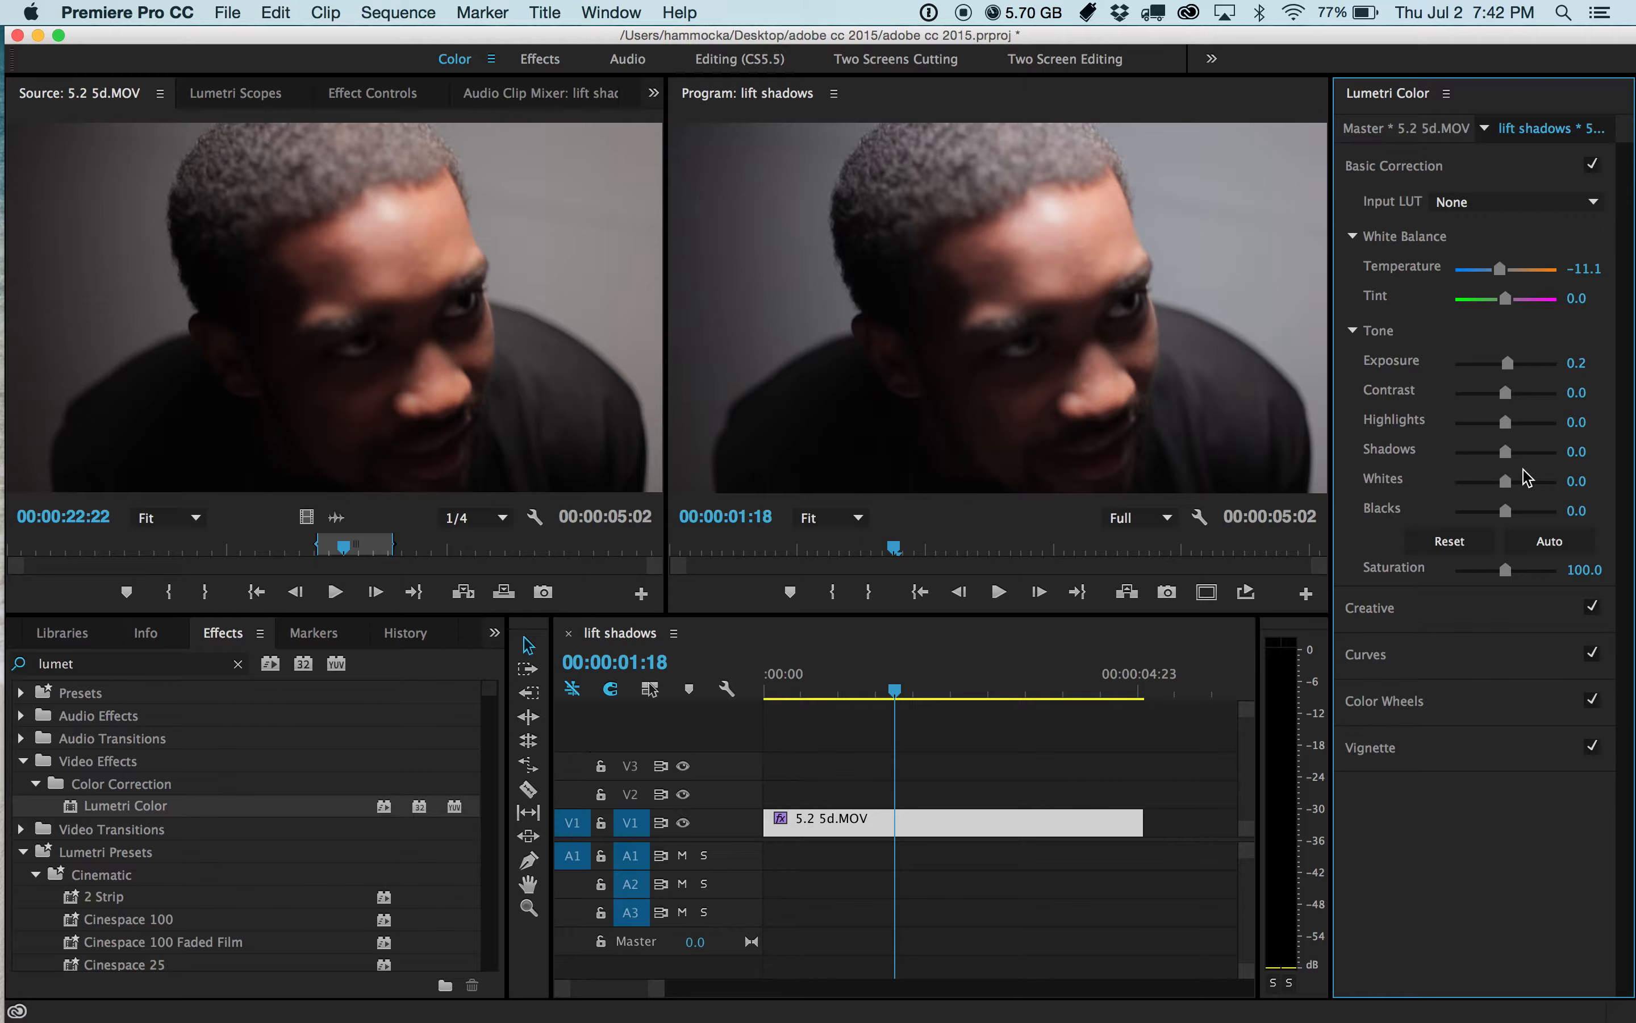
drag(1503, 452, 1547, 448)
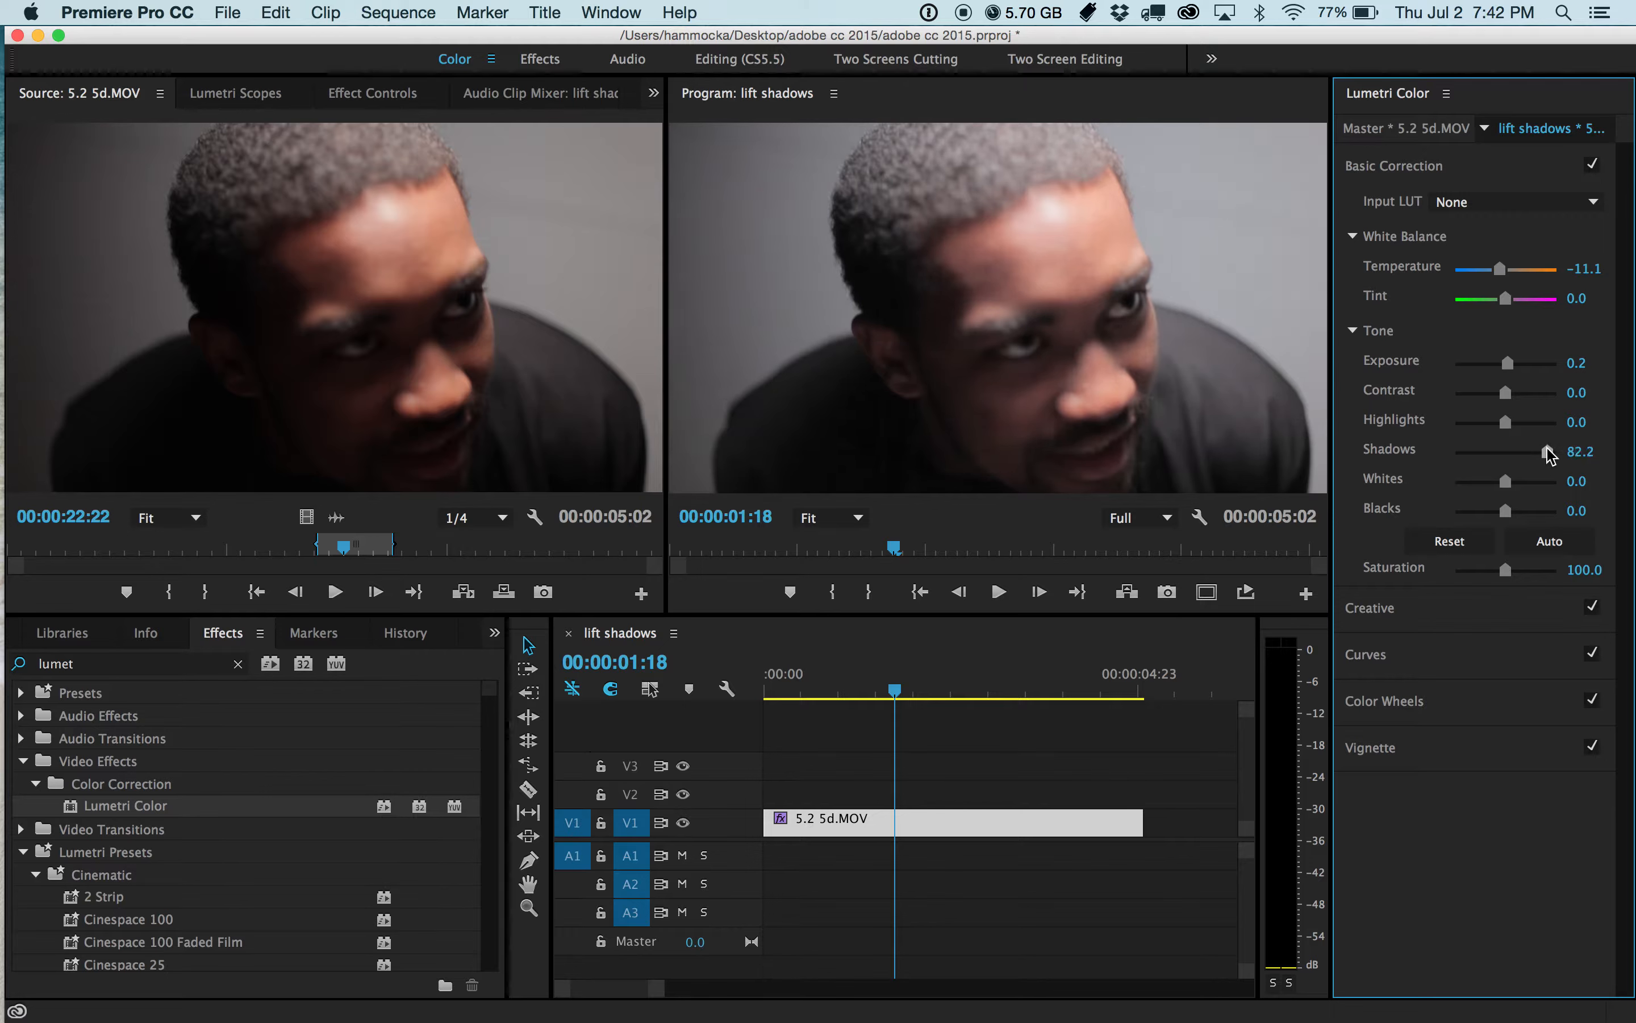
double_click(1549, 452)
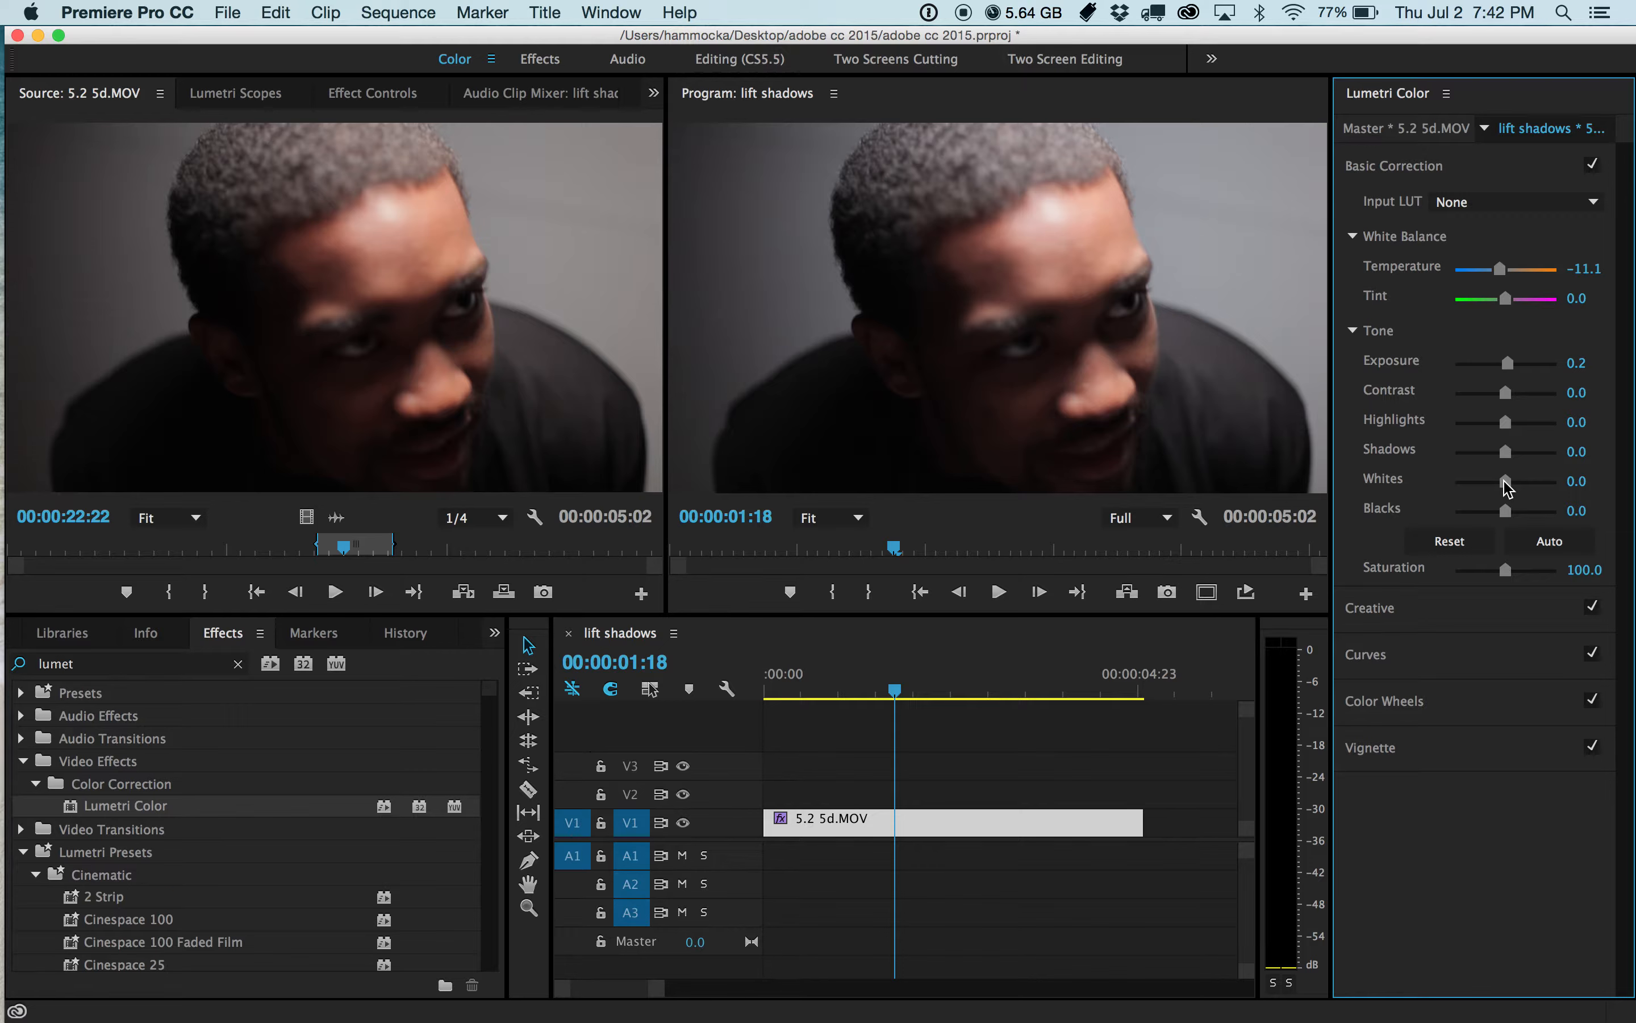
Set Whites to 15.6 and Blacks to -13.3, compare with the Auto tone correction, and keep the Auto values
drag(1504, 479, 1501, 518)
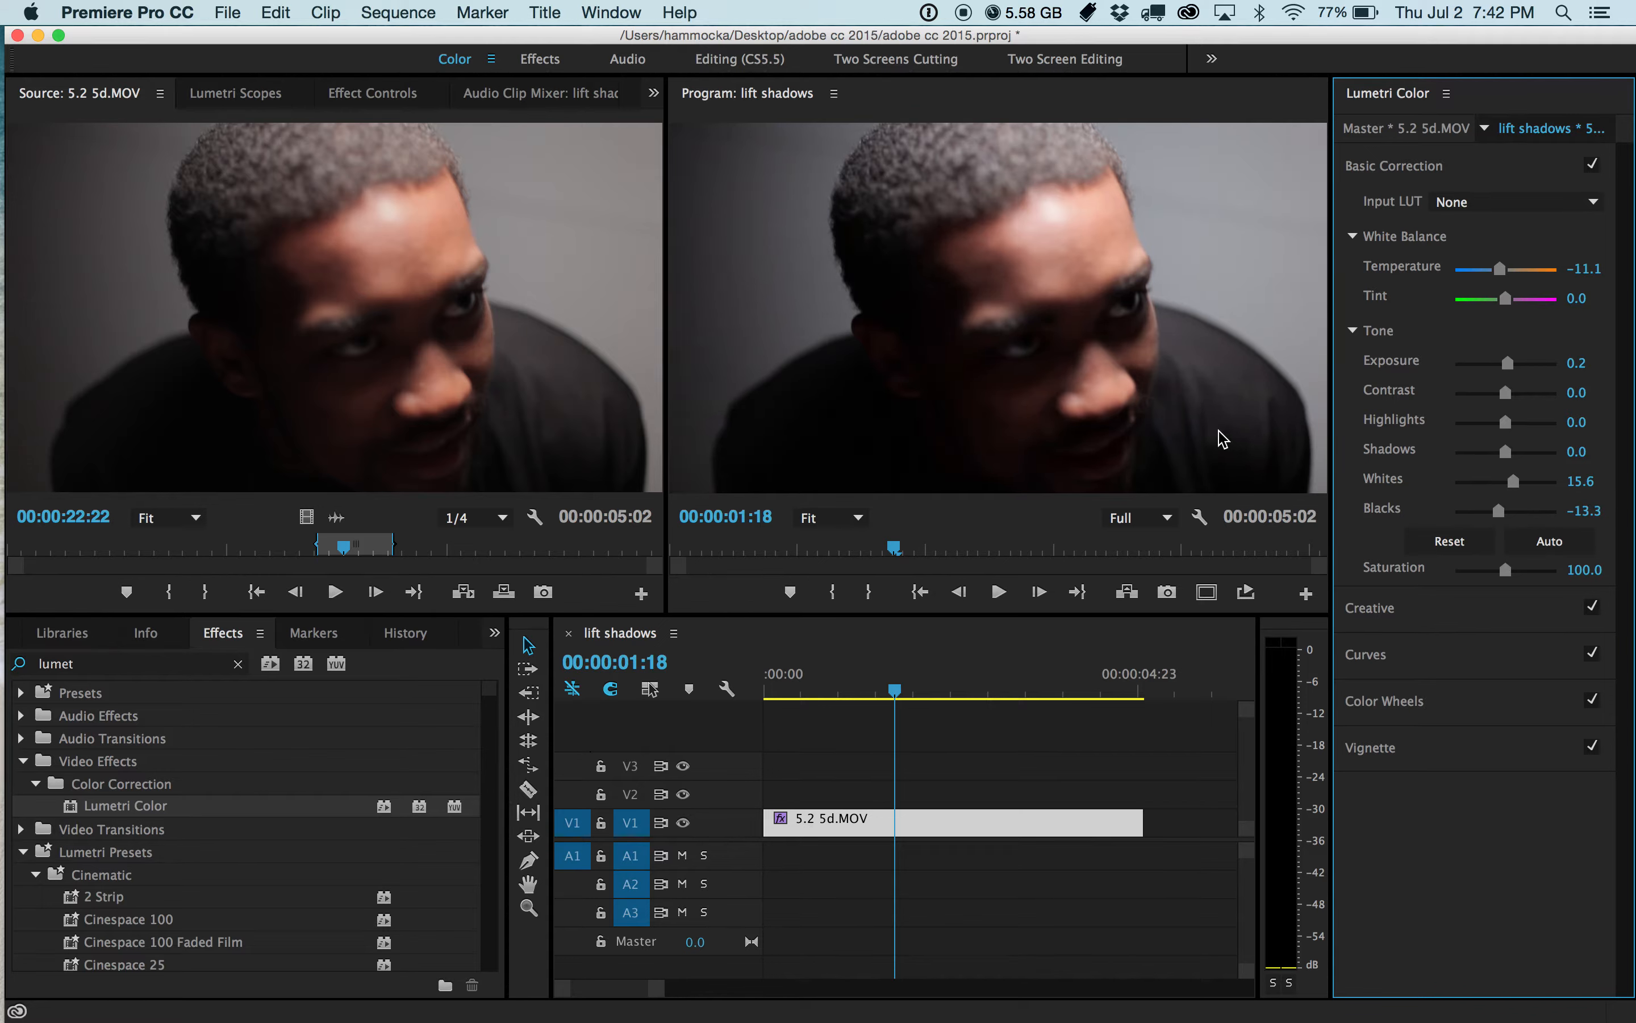
click(1558, 542)
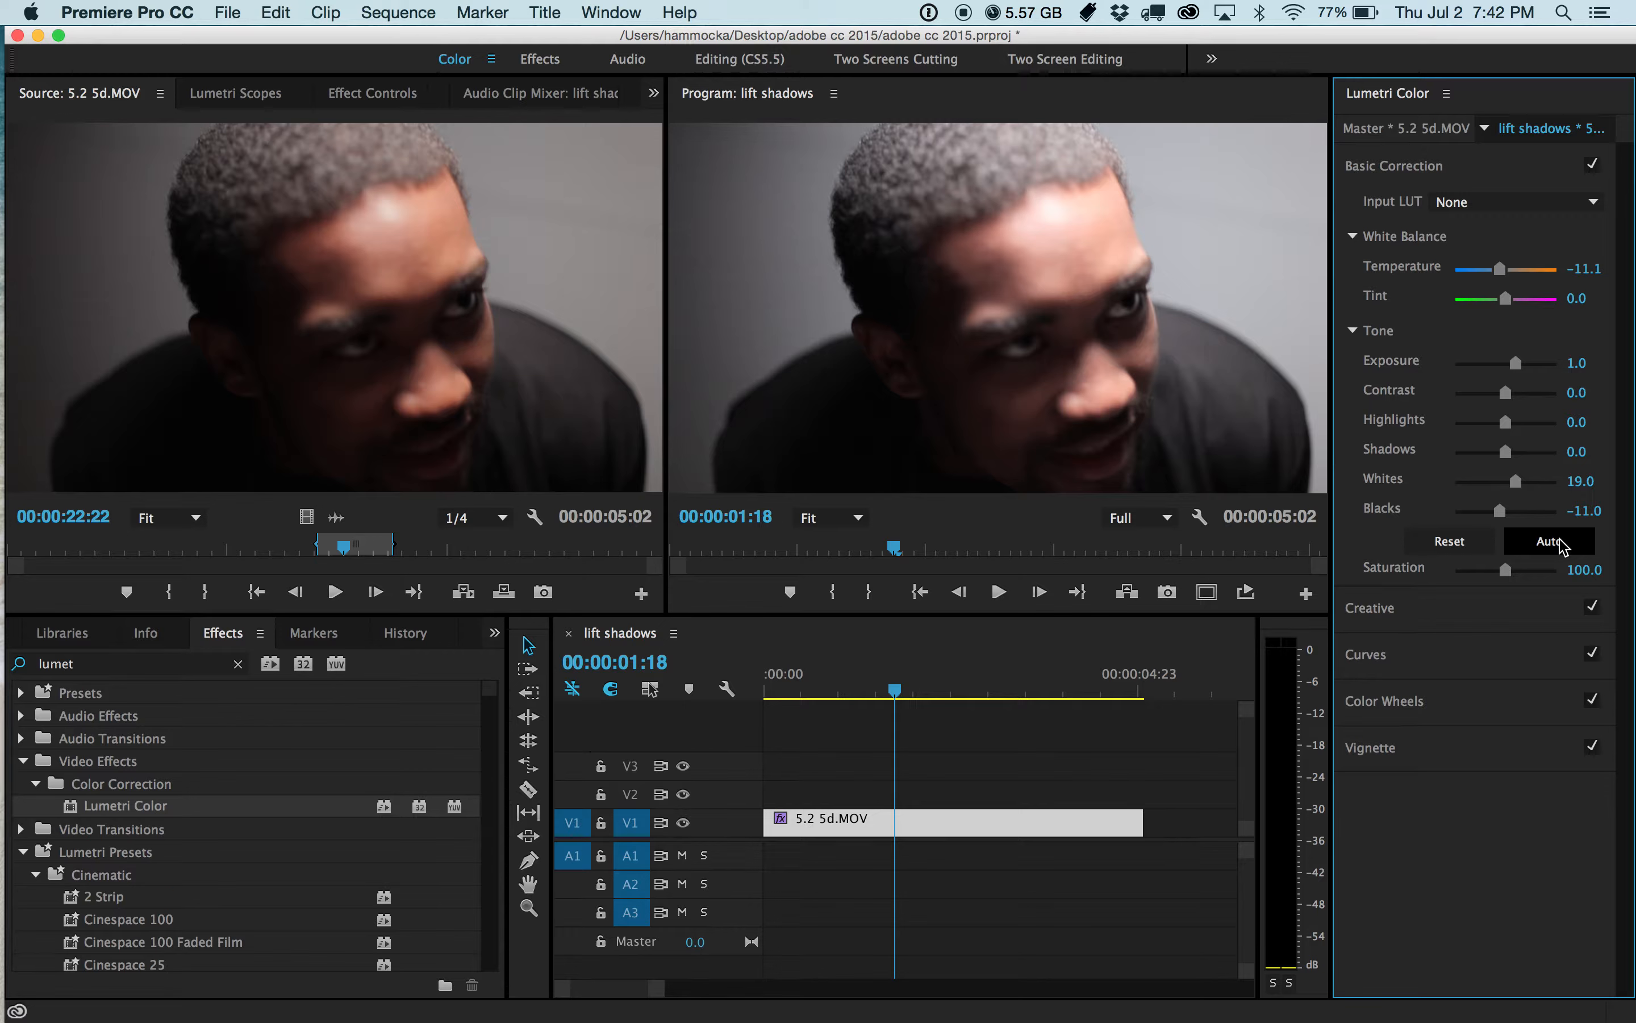
click(1522, 539)
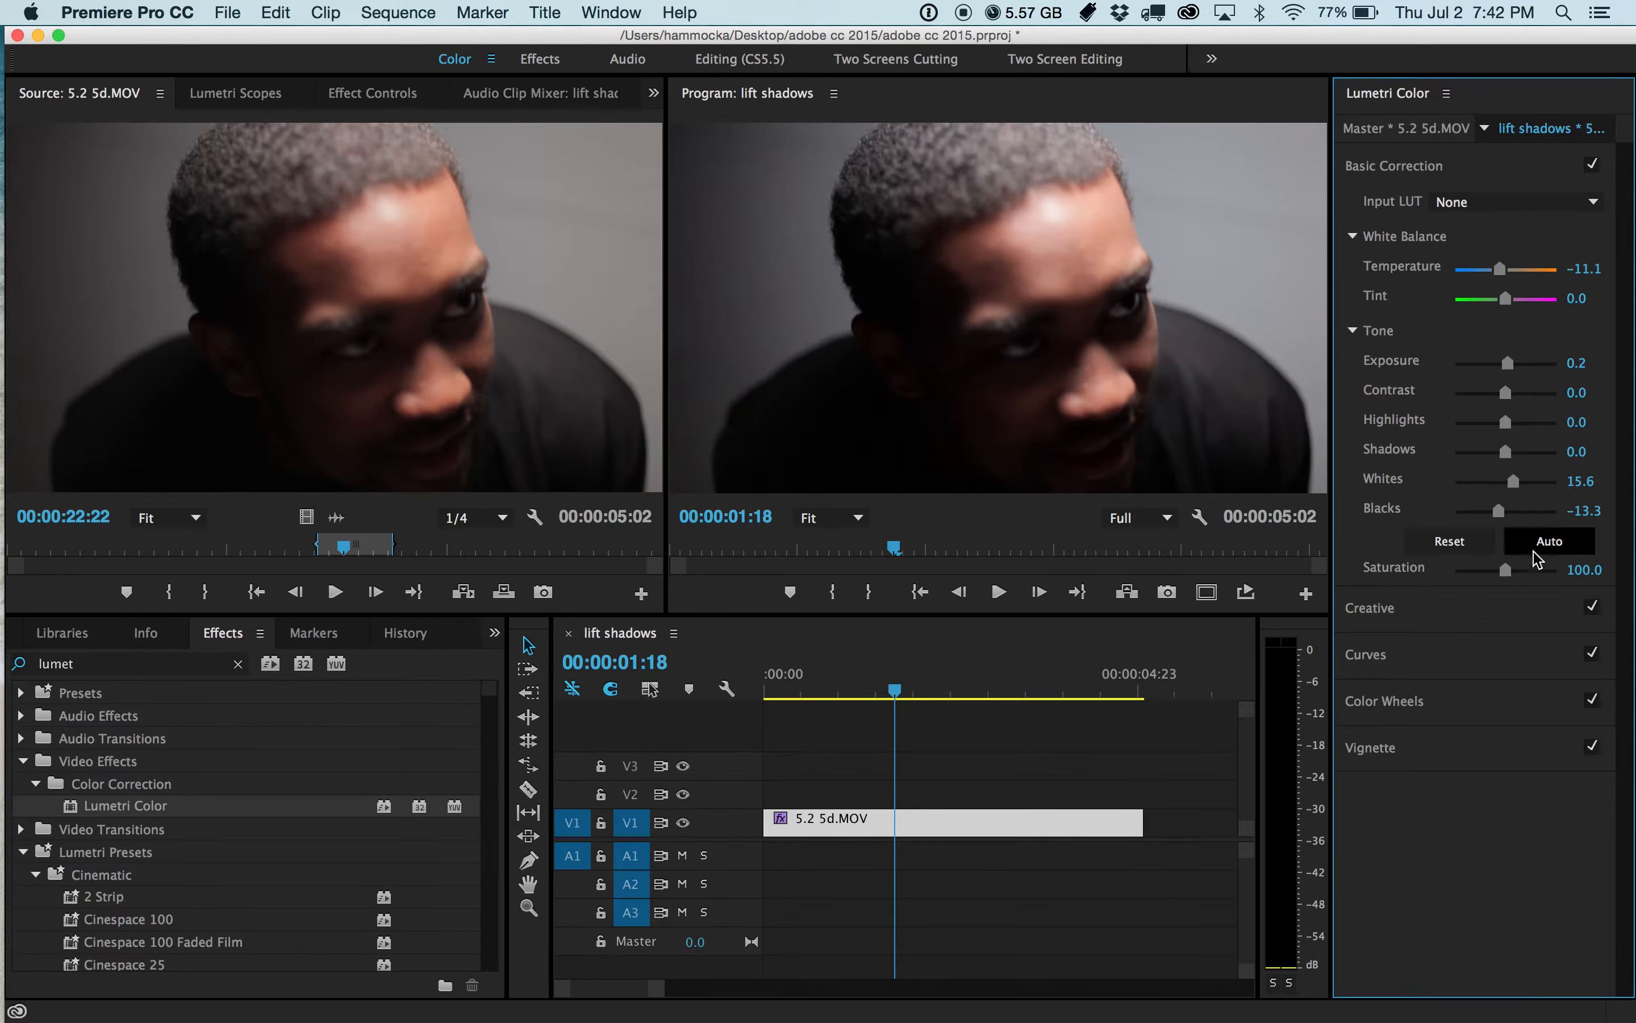
click(1552, 543)
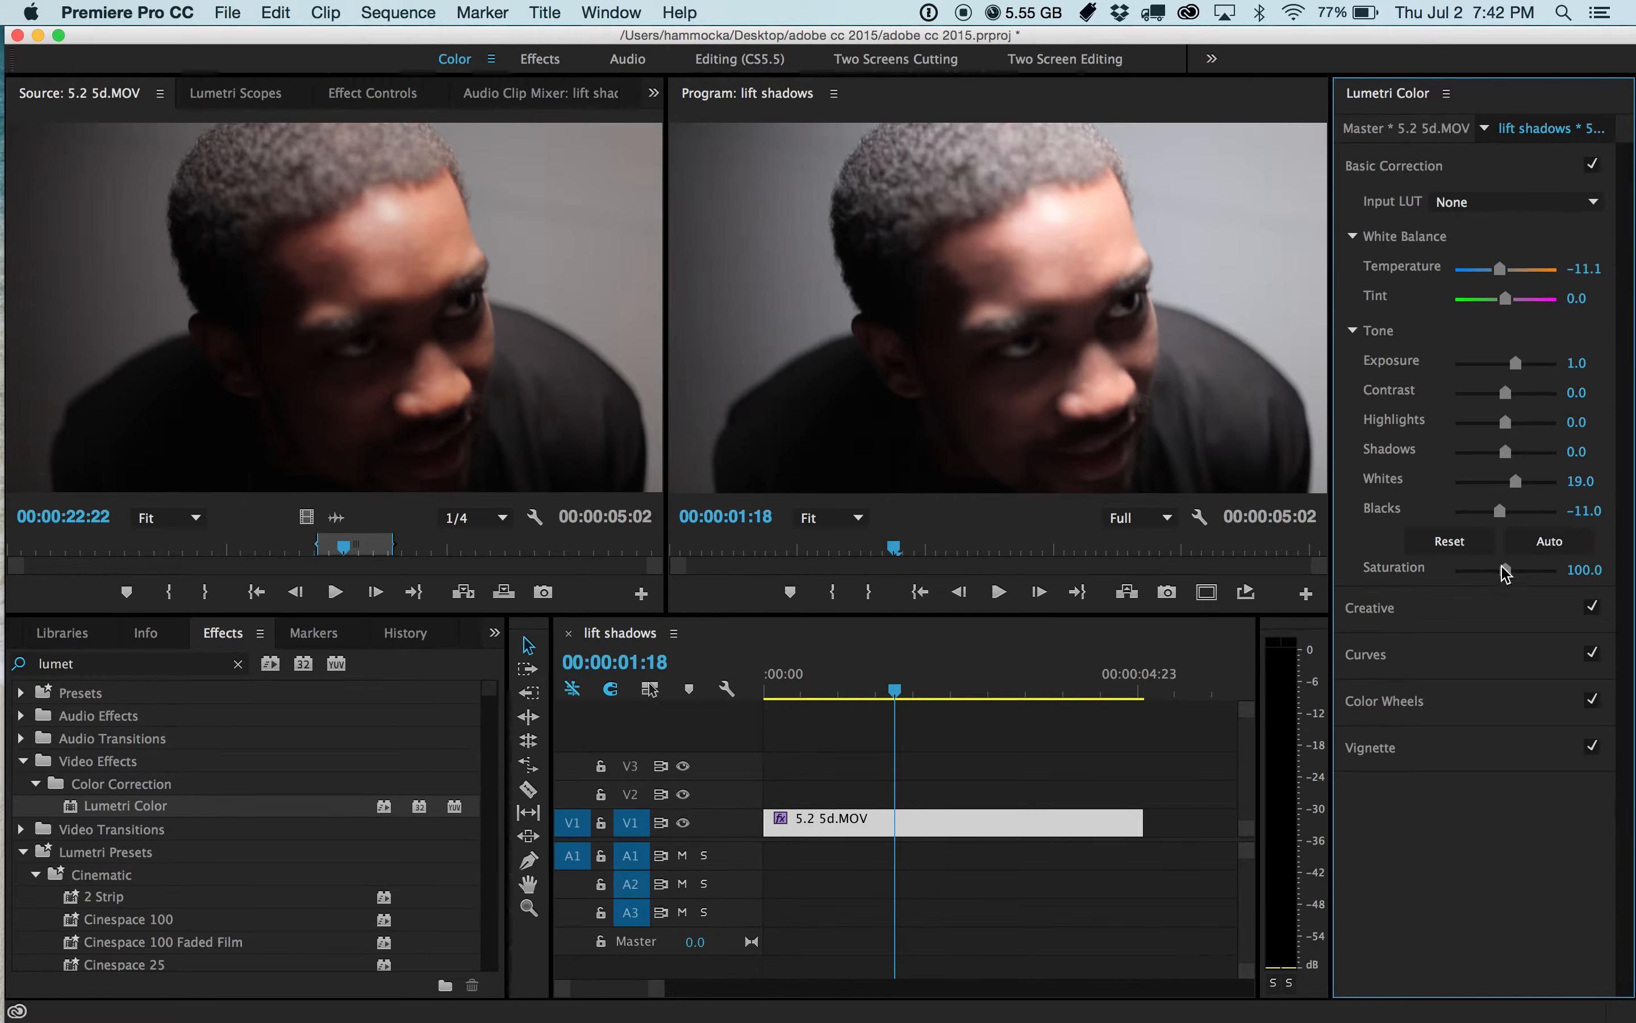
Try raising the Basic Correction saturation slightly and reset it to 100
drag(1506, 569, 1518, 571)
double_click(1518, 570)
Show the Lumetri Scopes and try adding the Histogram, leaving only the Vectorscope YUV, Parade and Waveform displayed
click(232, 101)
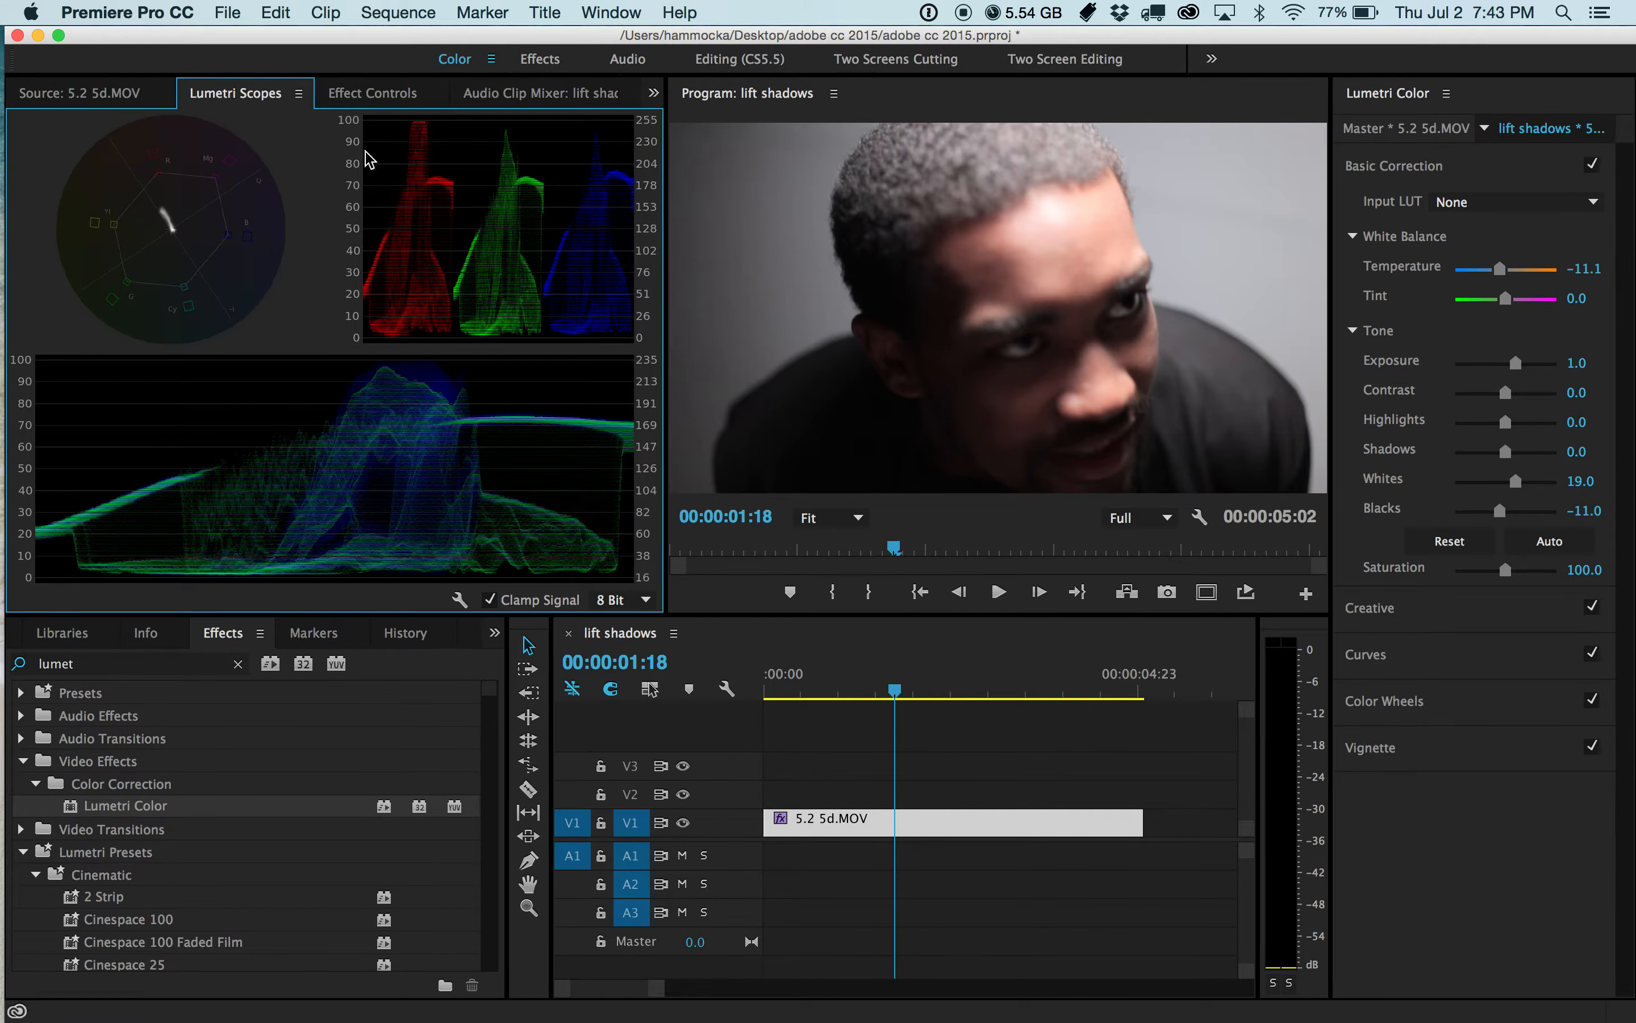
click(611, 12)
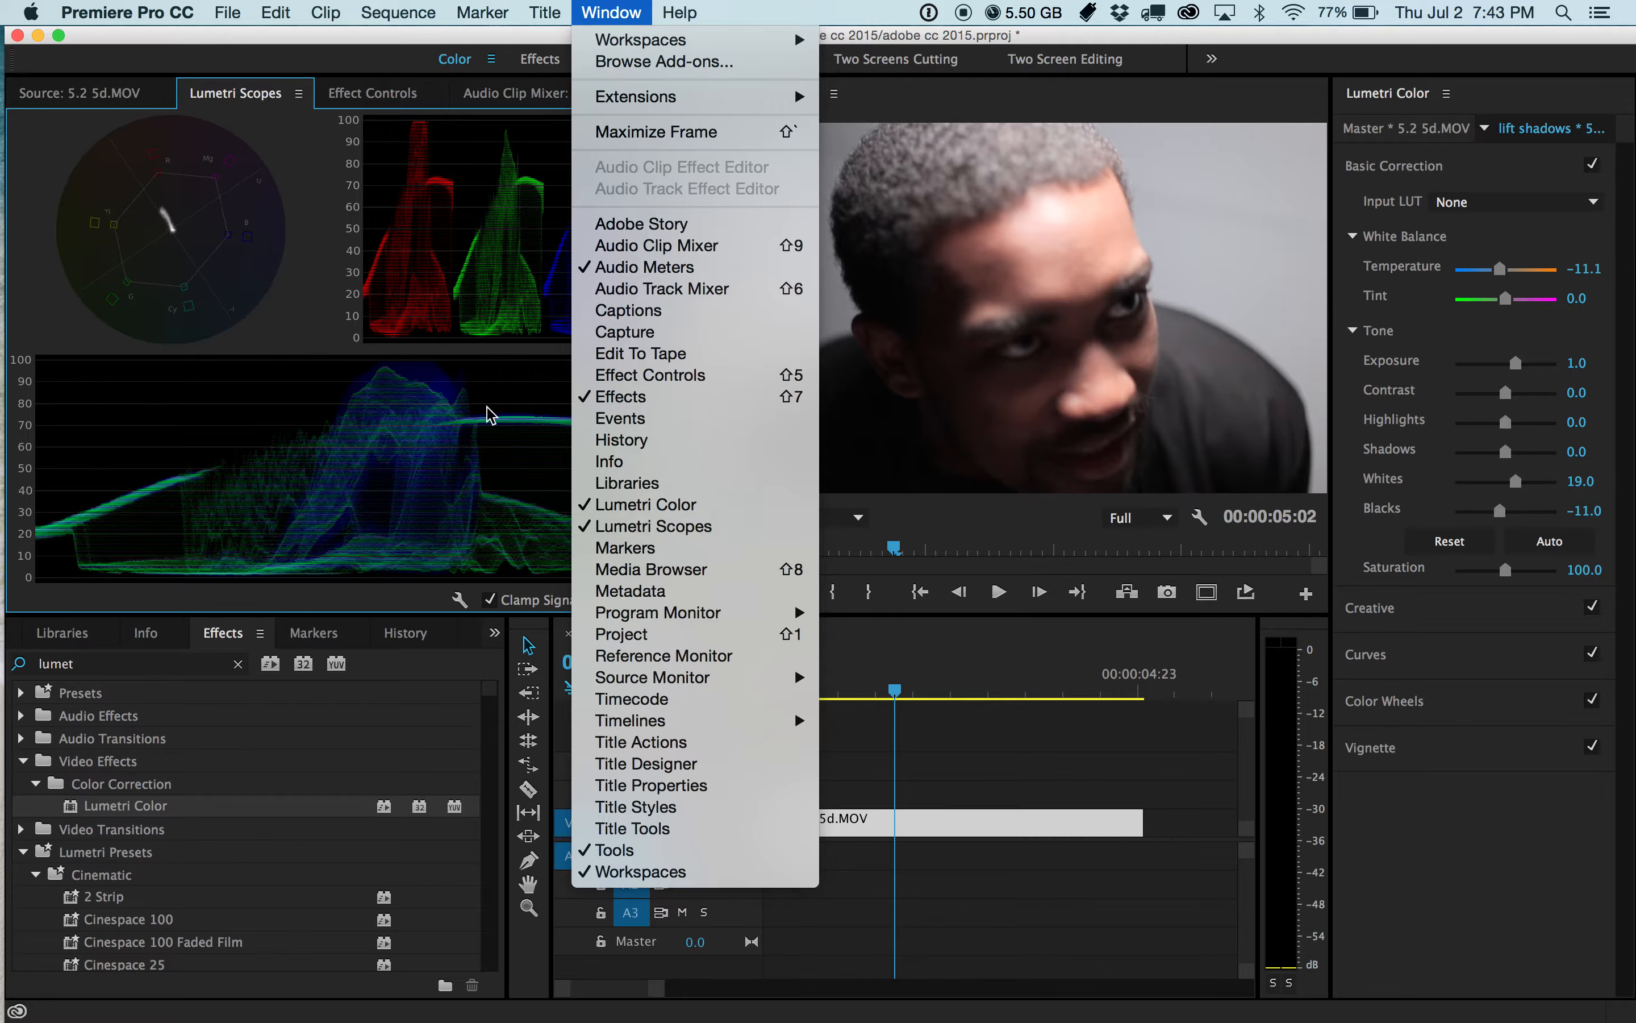
click(278, 298)
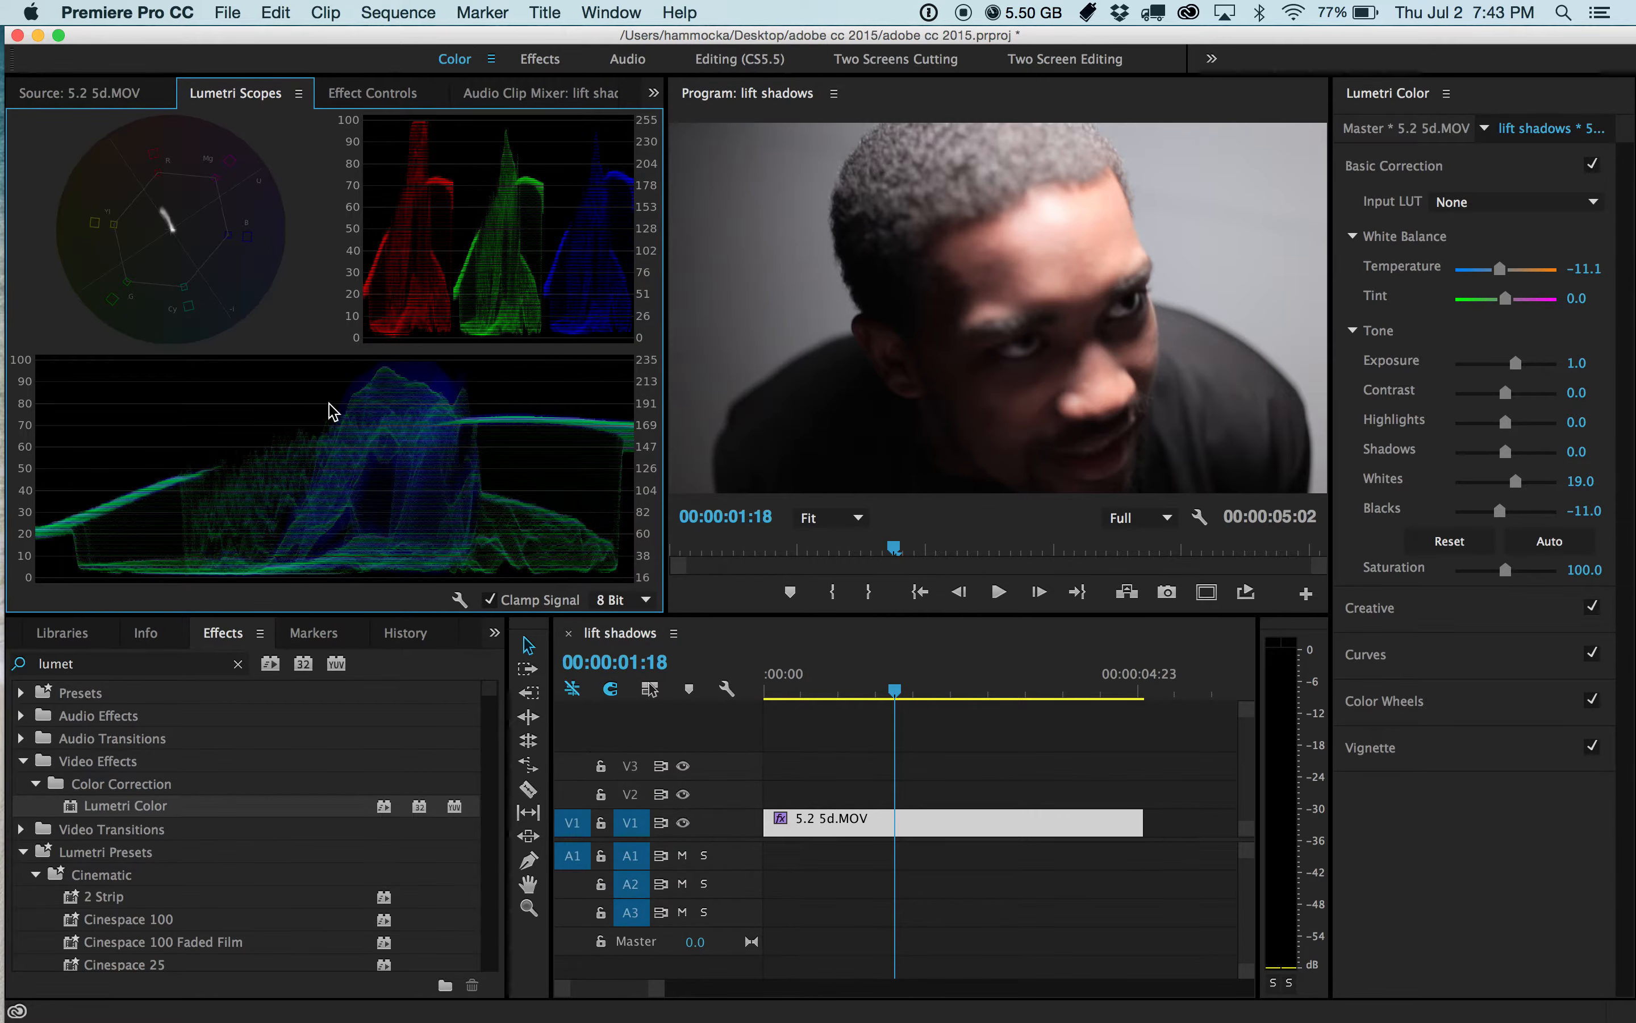
click(459, 599)
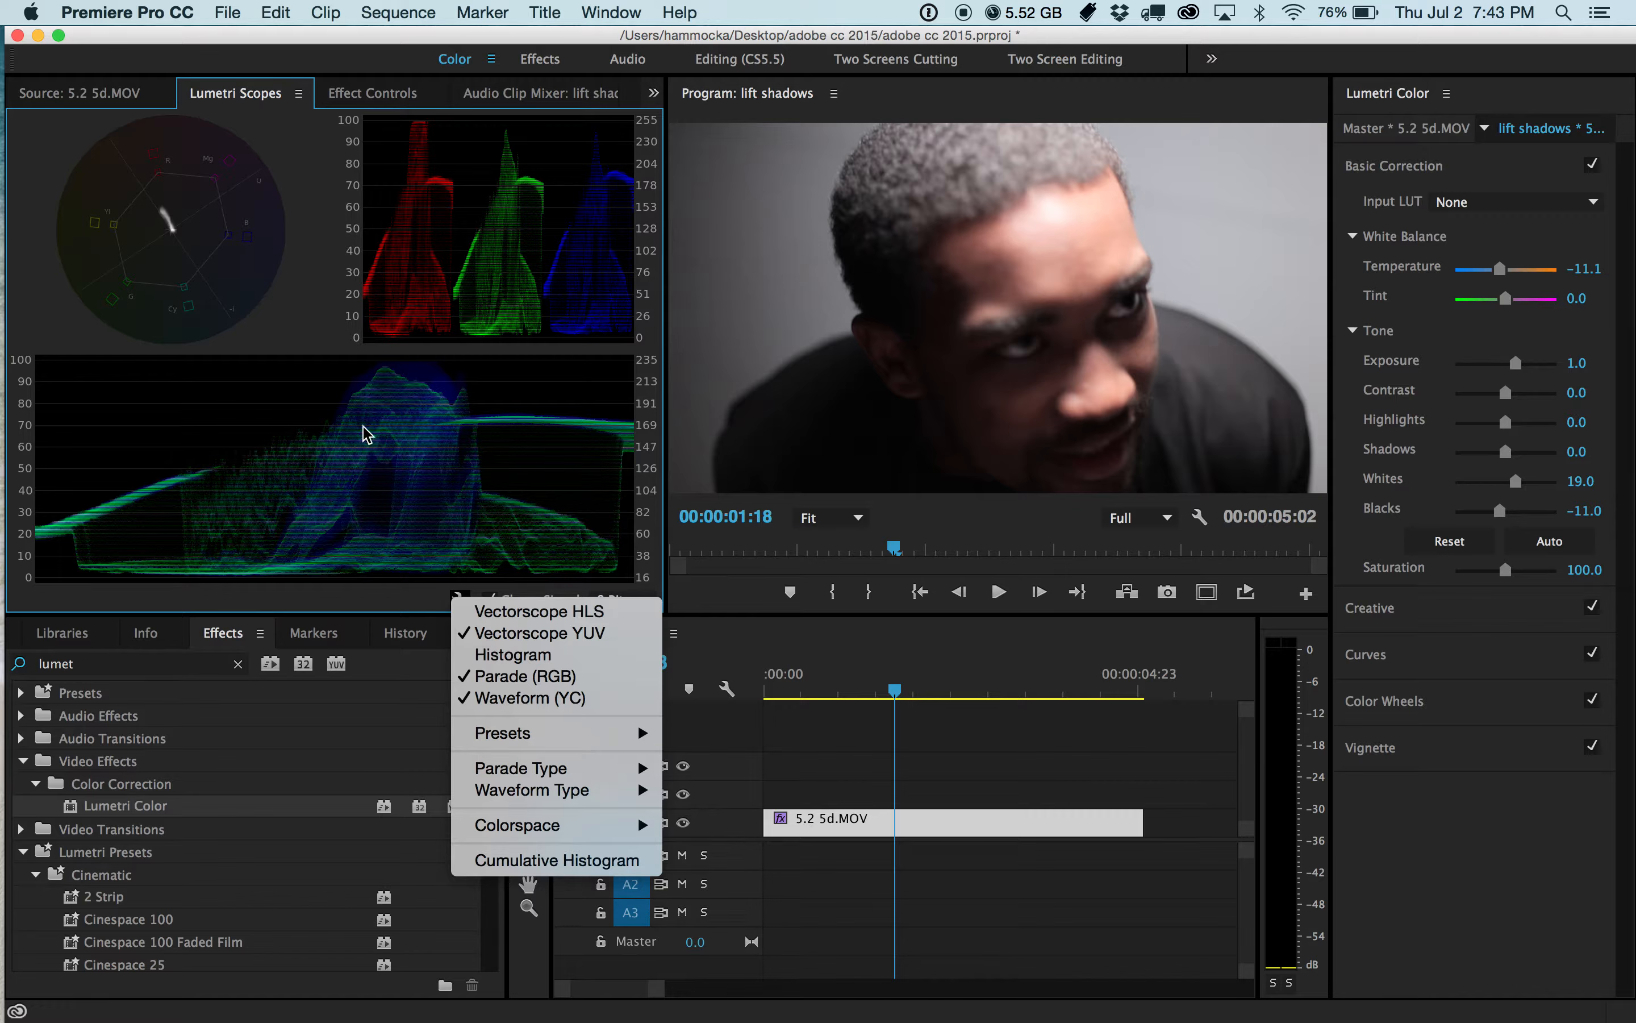
click(516, 654)
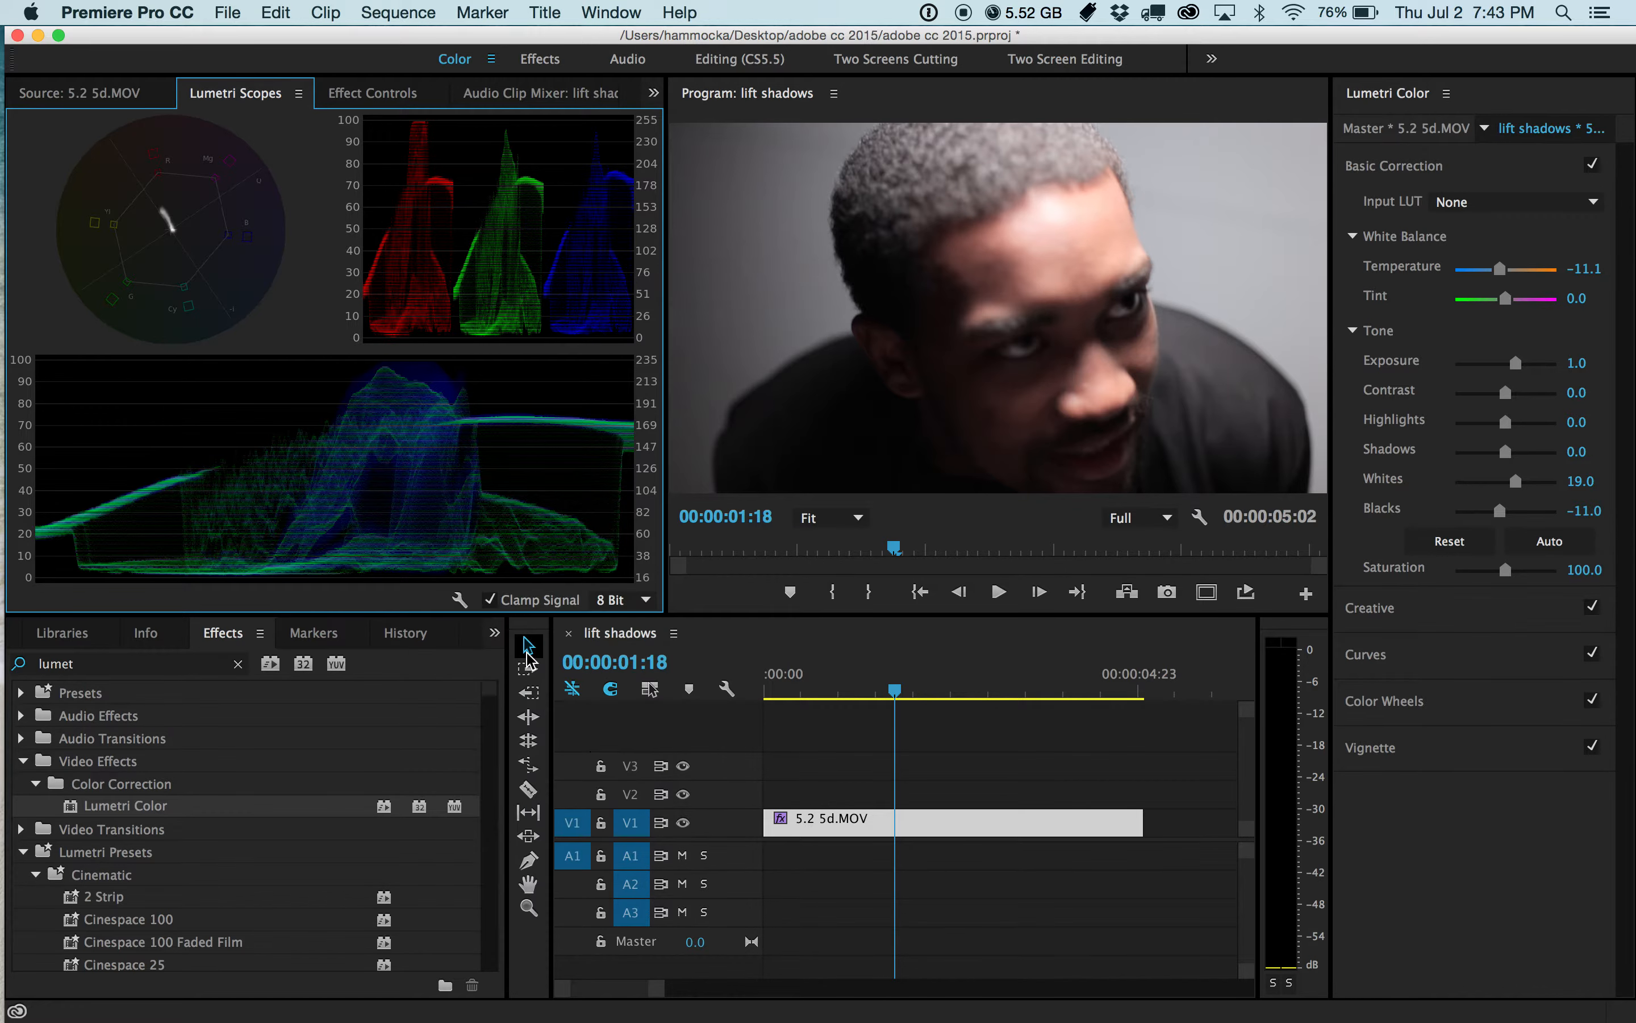
click(459, 600)
click(494, 656)
In the Creative section, try Sharpen at 20 and 100 and settle on 13.3, checking the image at 100% zoom
click(1454, 608)
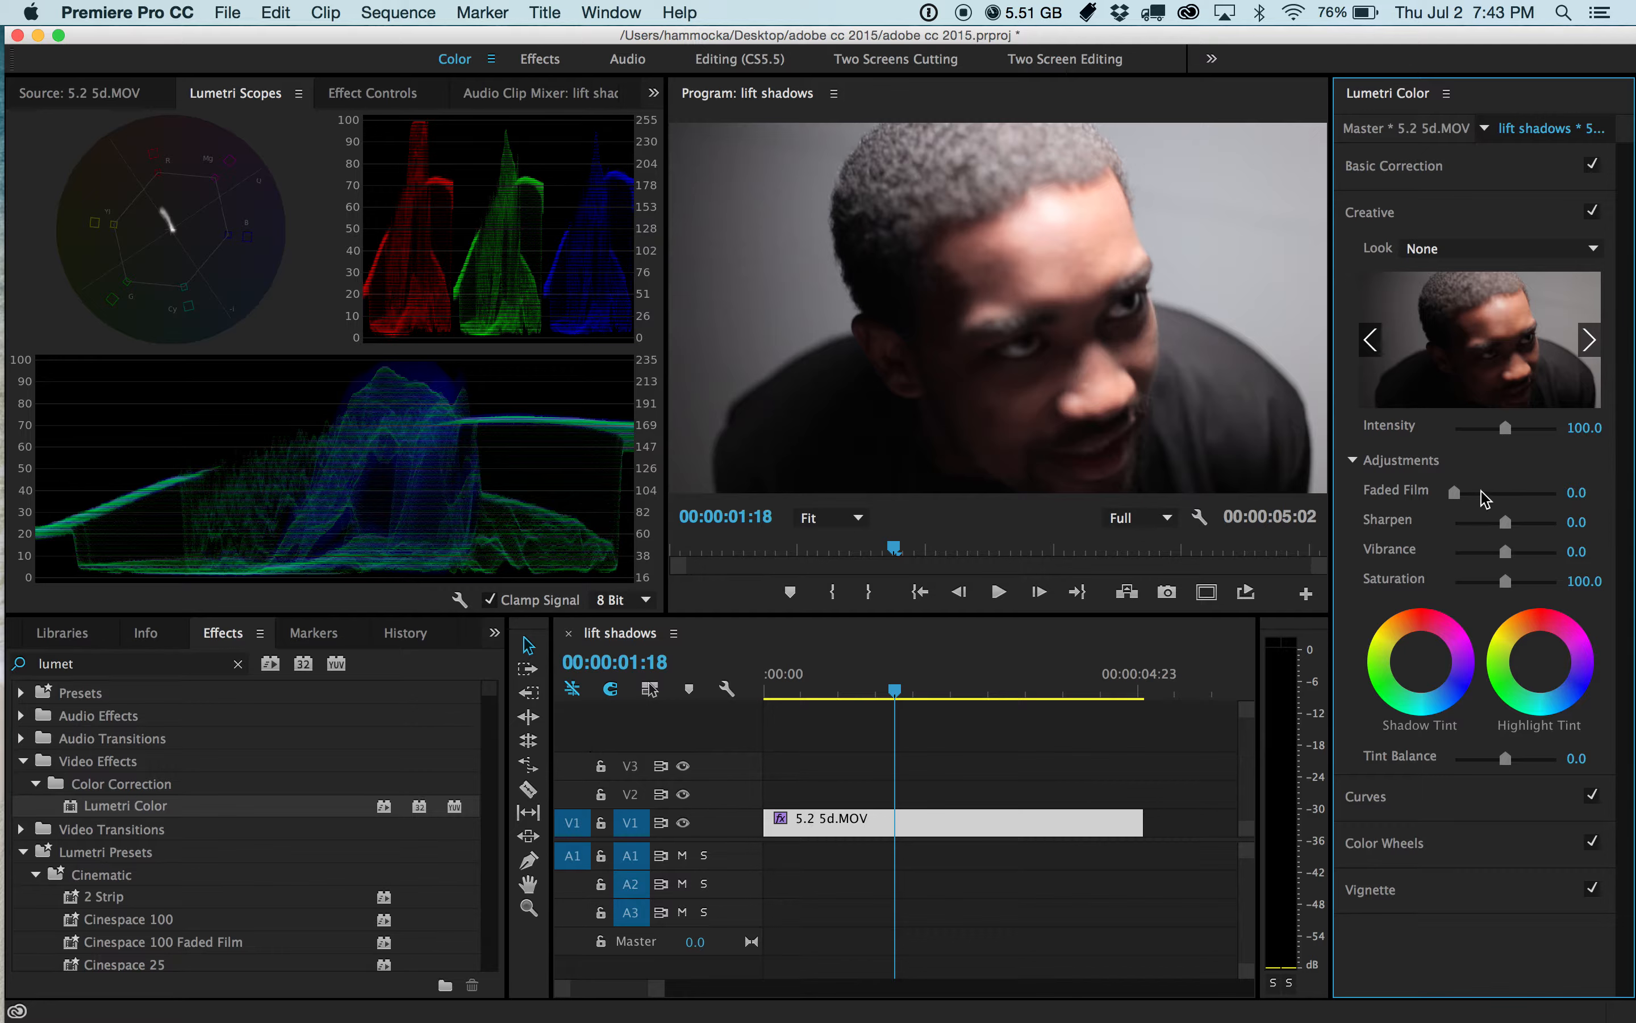
mouse_move(1506, 526)
mouse_down()
mouse_move(1534, 527)
mouse_move(1505, 526)
mouse_move(1518, 534)
mouse_up()
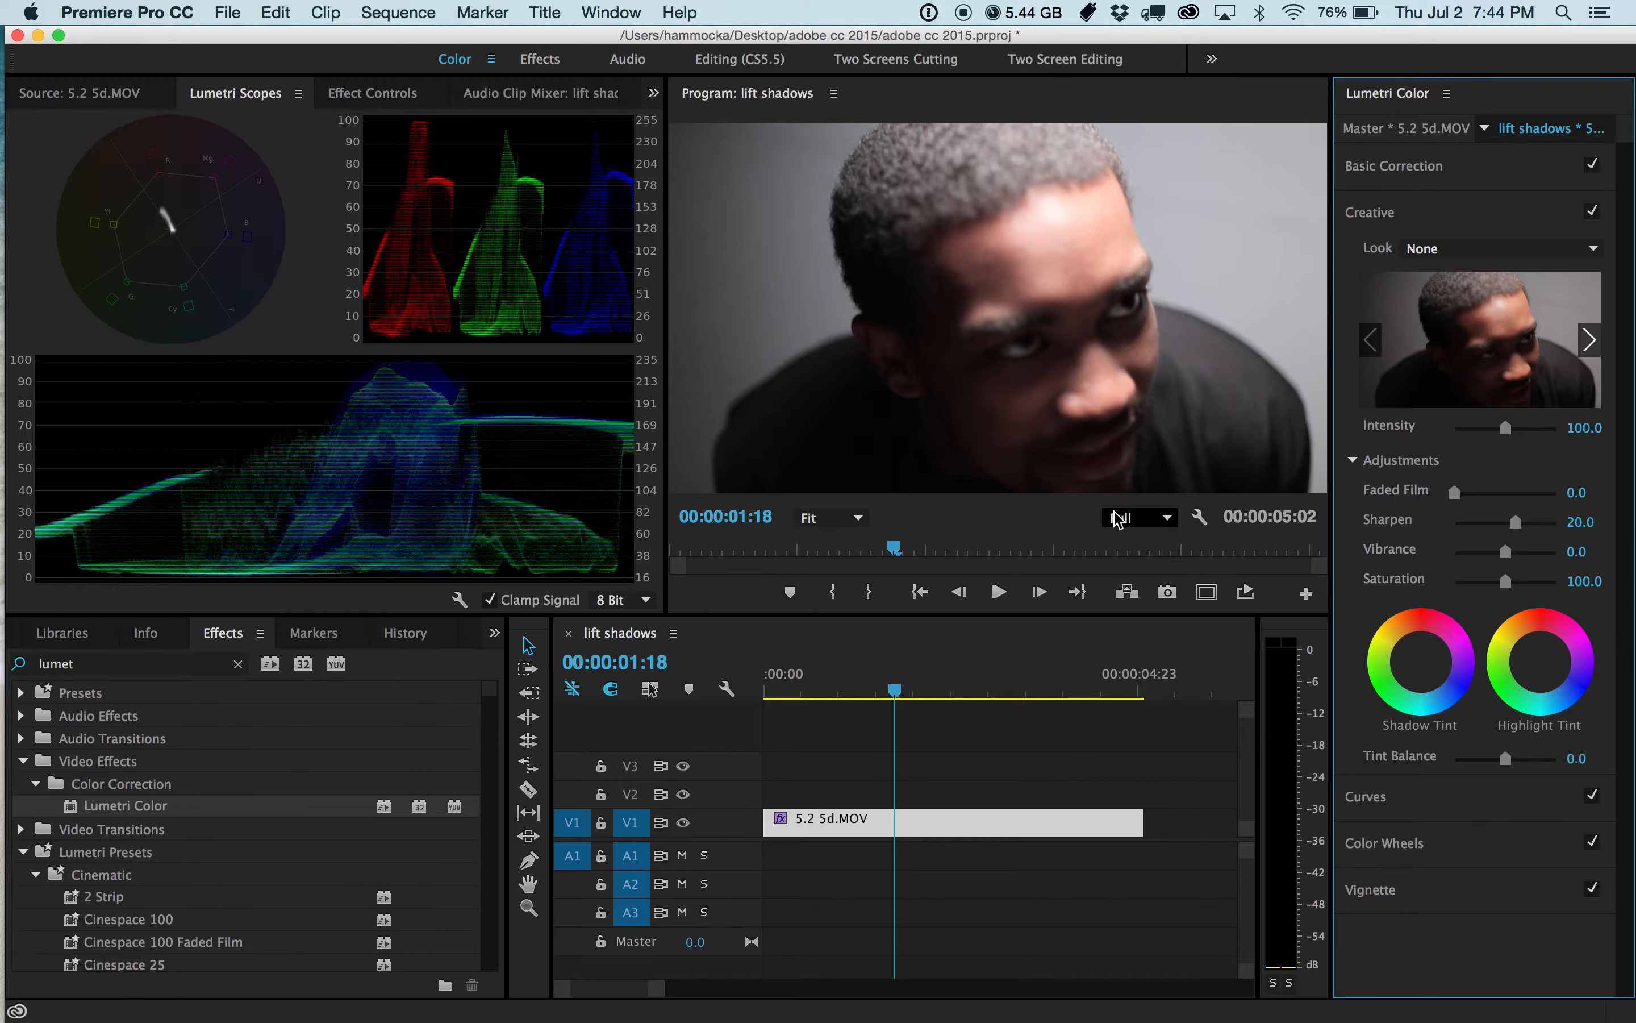
click(855, 532)
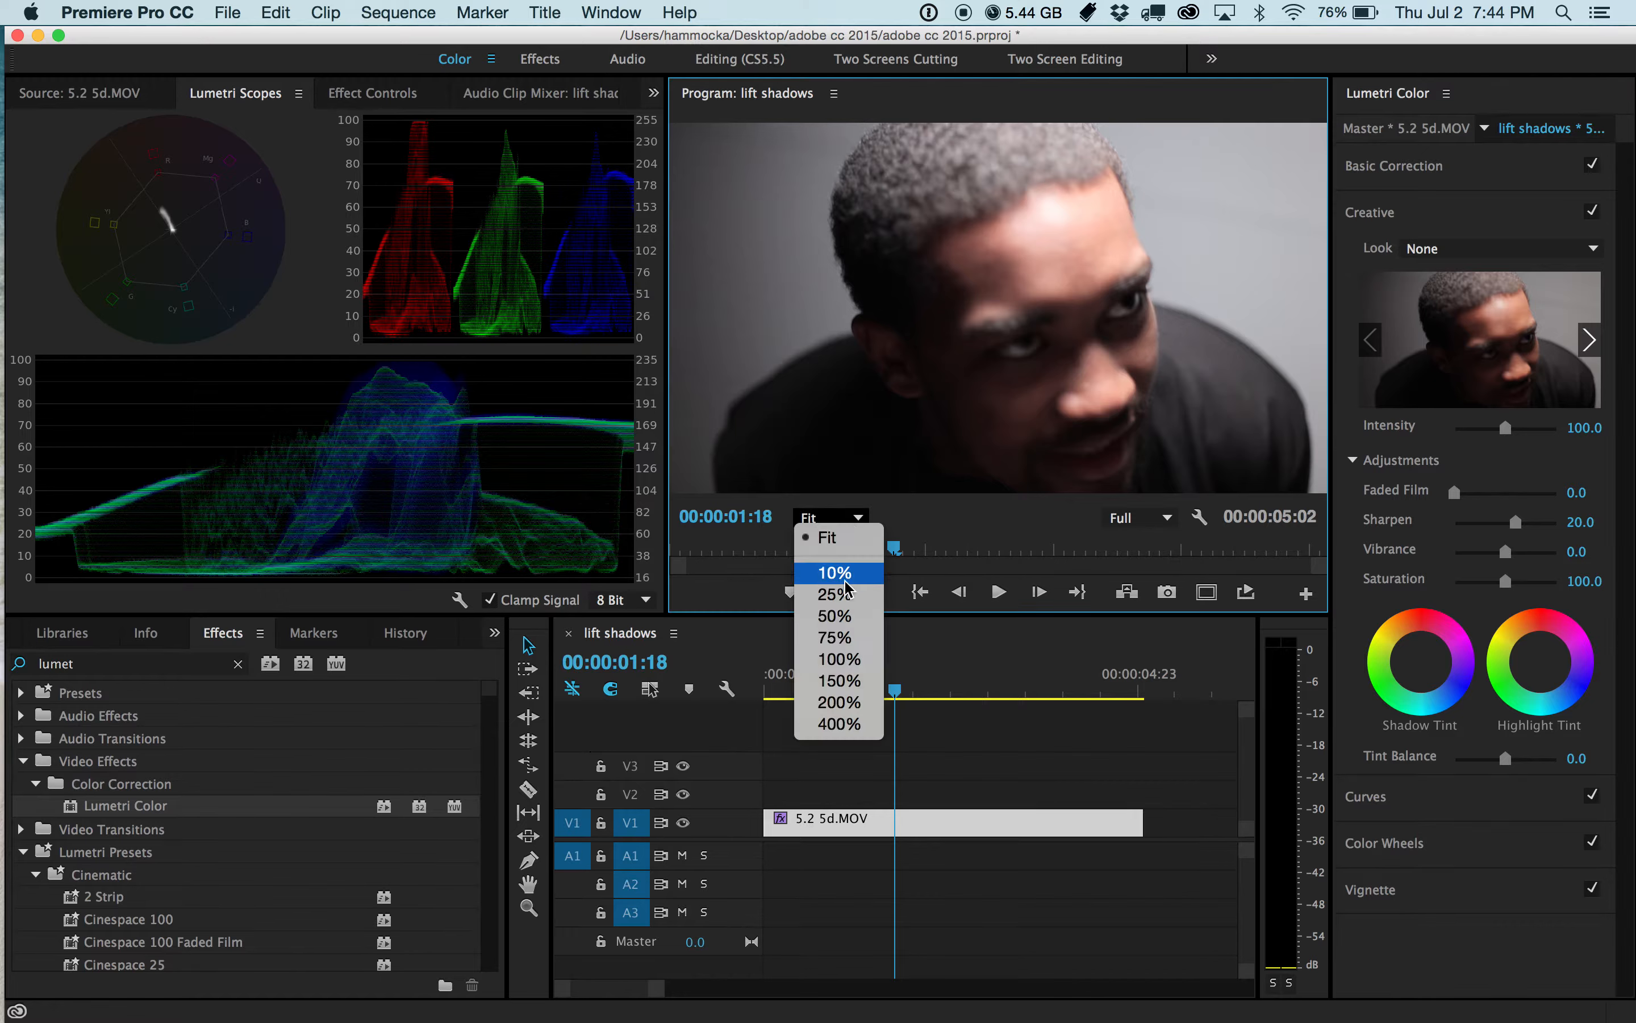
click(840, 664)
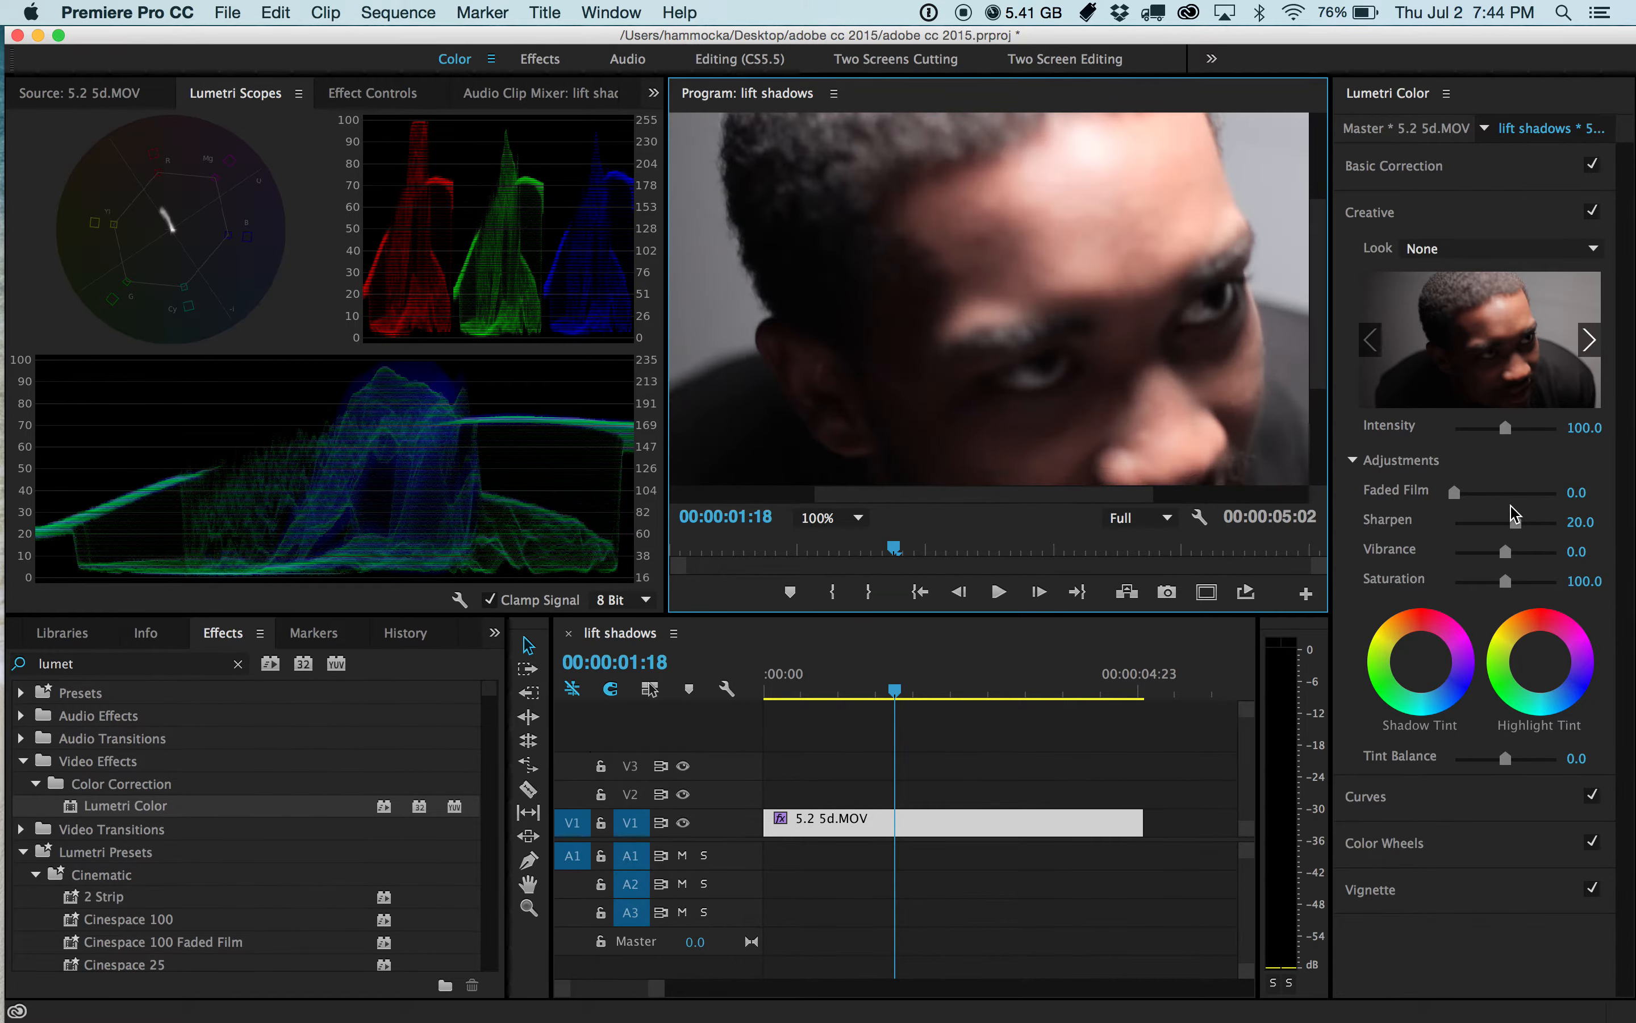
drag(1516, 525, 1624, 531)
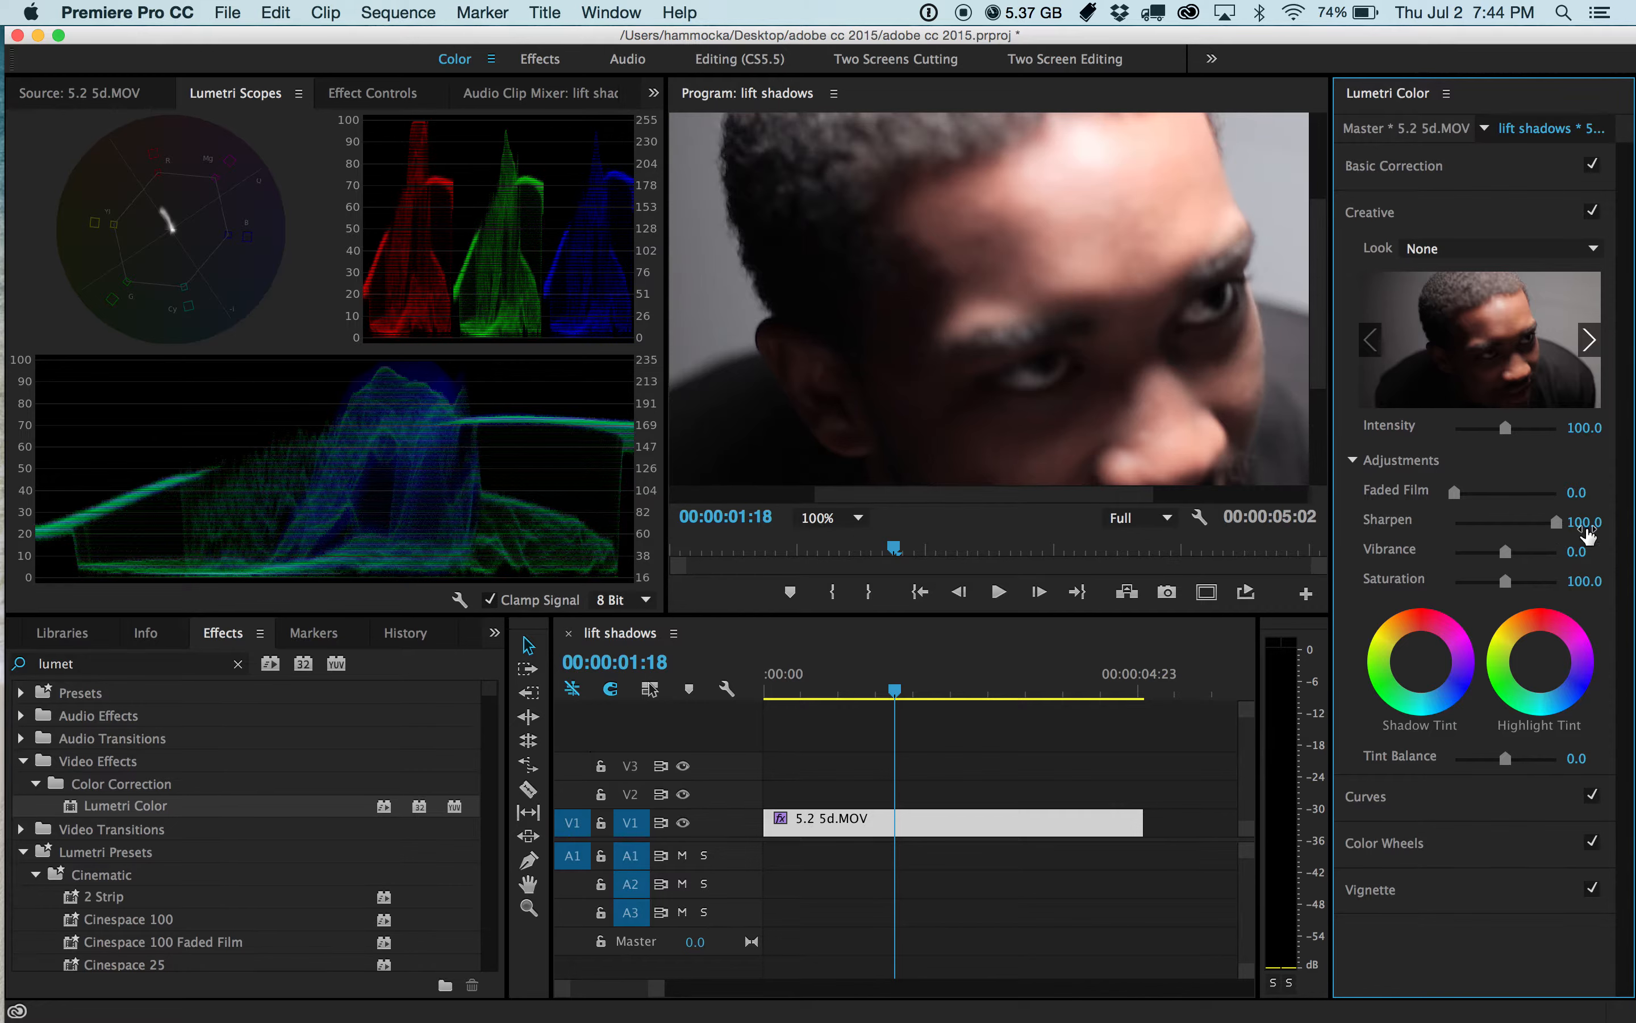
drag(1556, 523, 1512, 518)
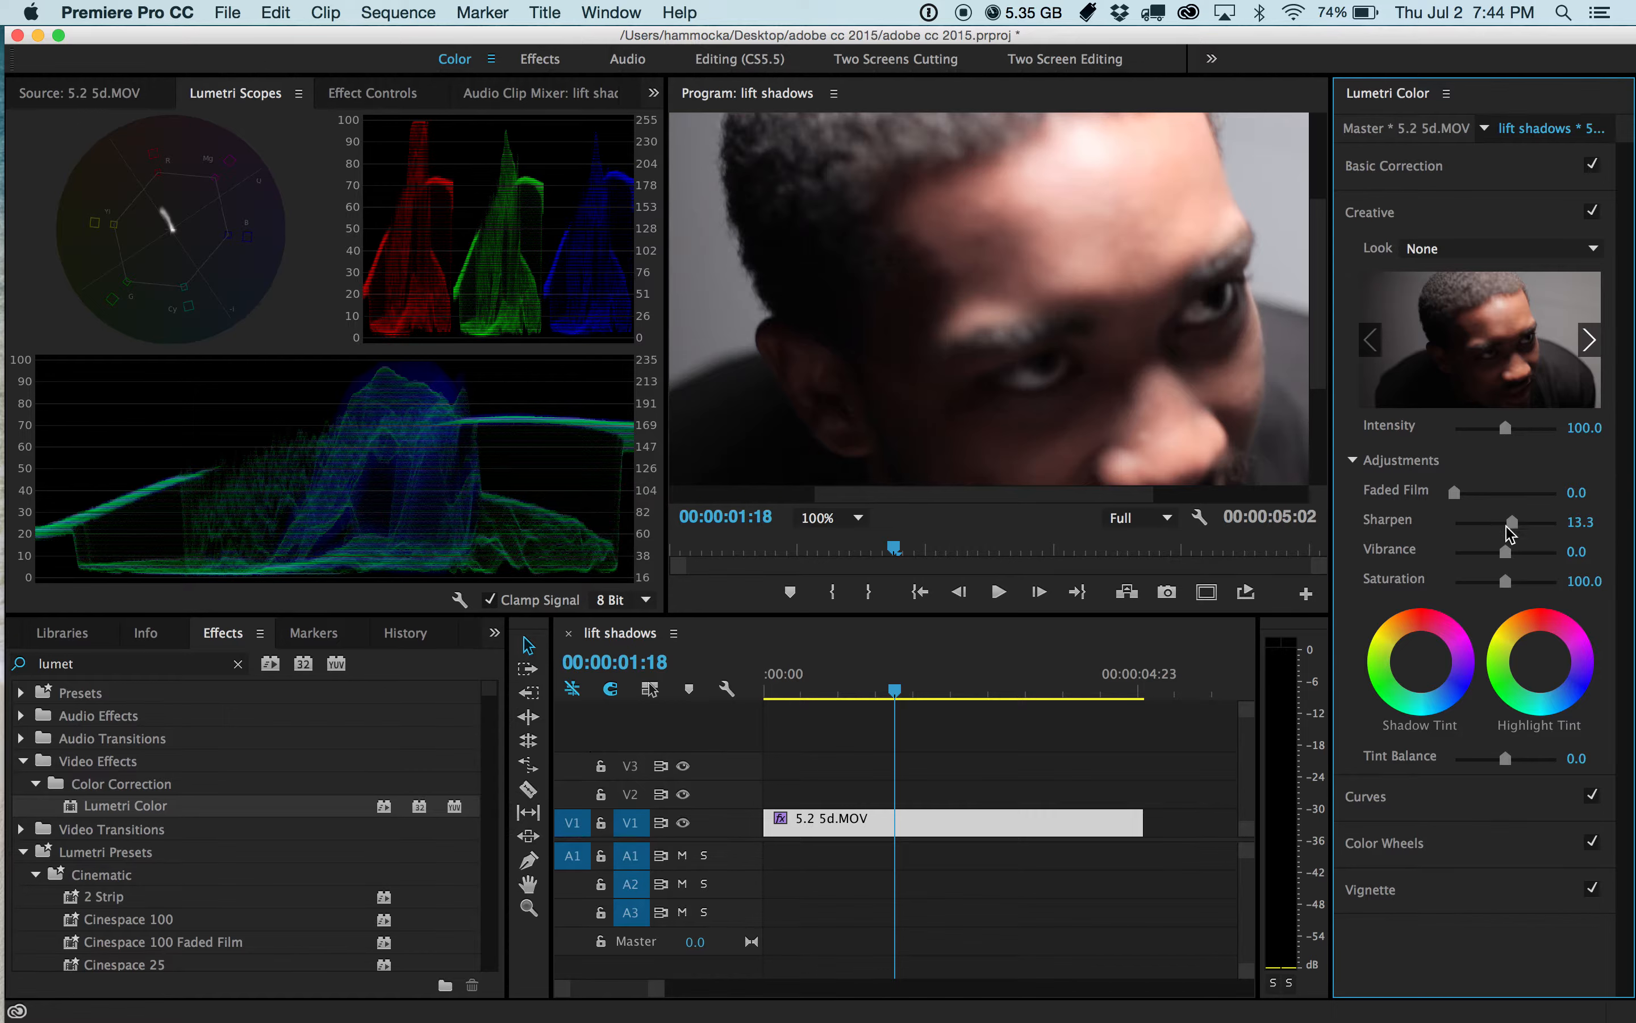
click(831, 517)
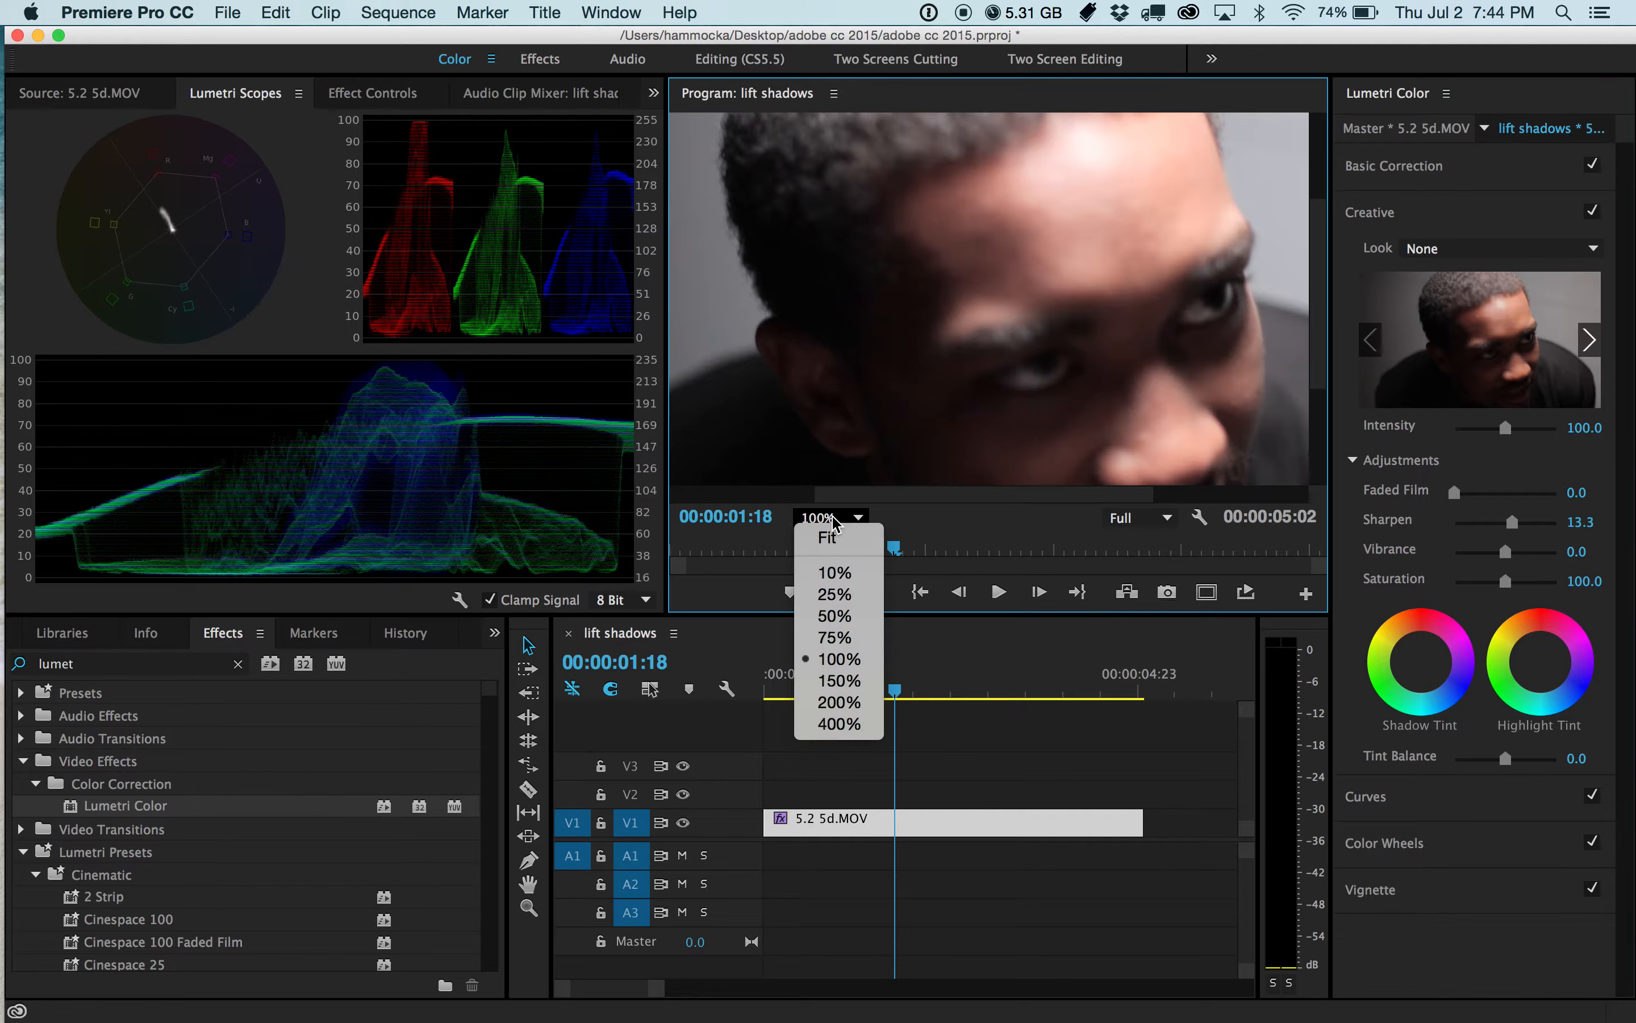
click(836, 539)
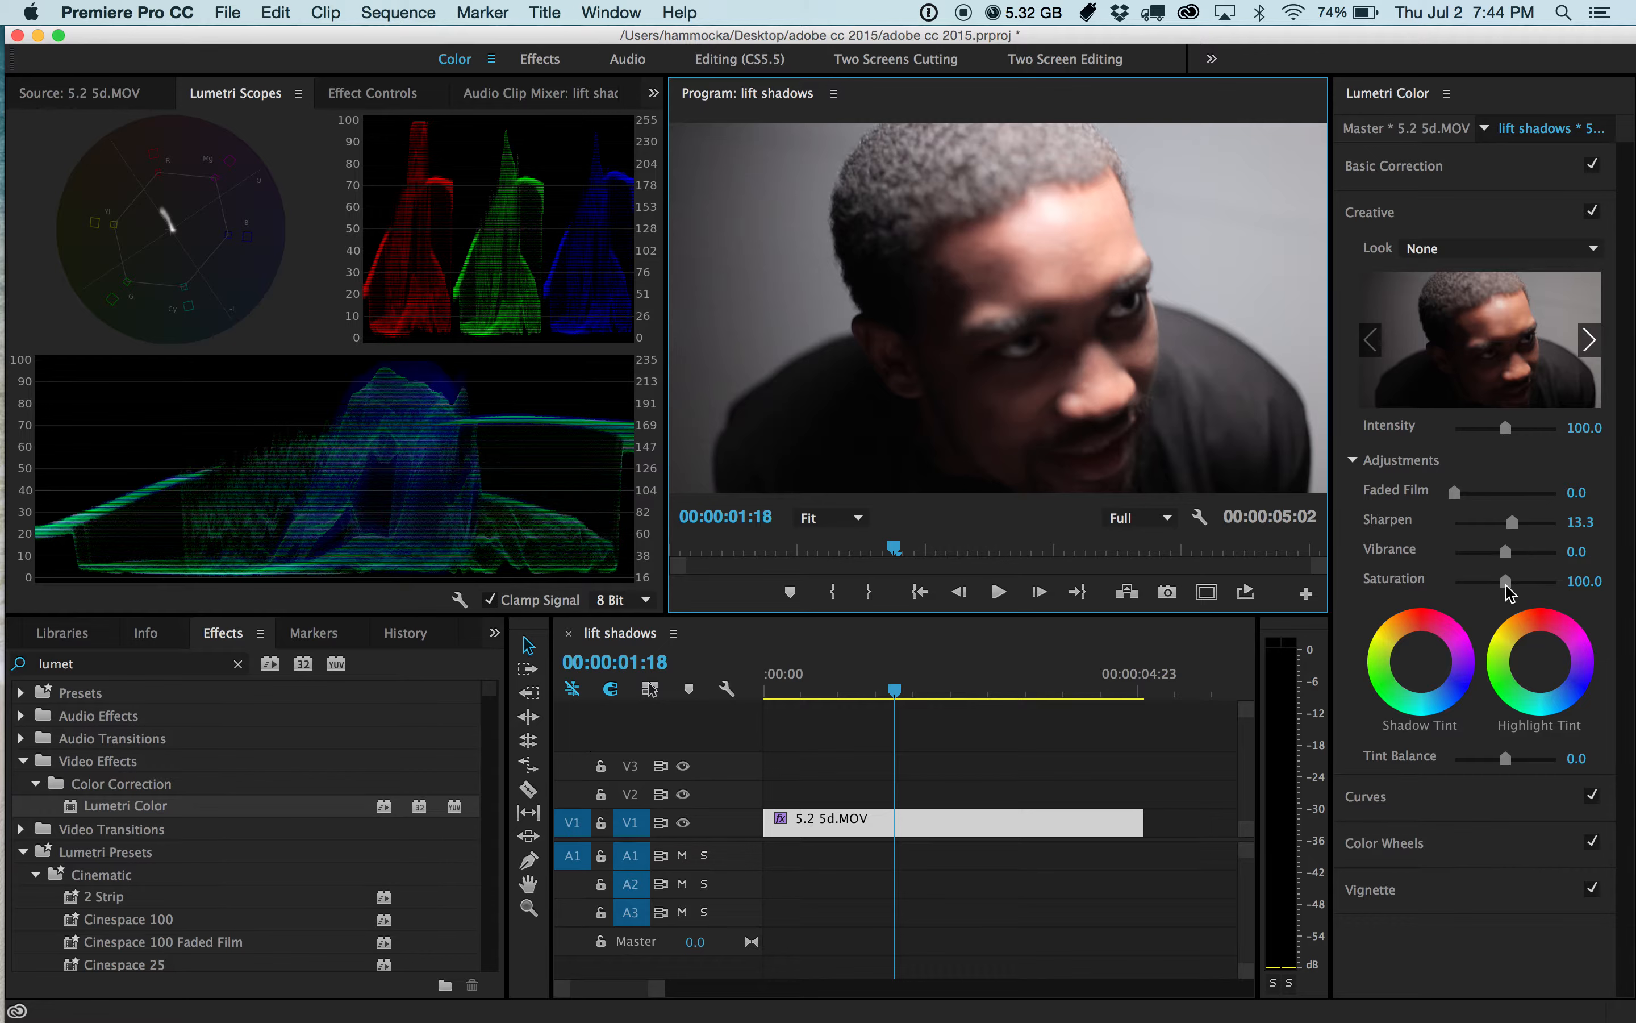
Set the Creative Saturation to 120 after trying 86.7, and lower Vibrance to -20
drag(1509, 592, 1502, 592)
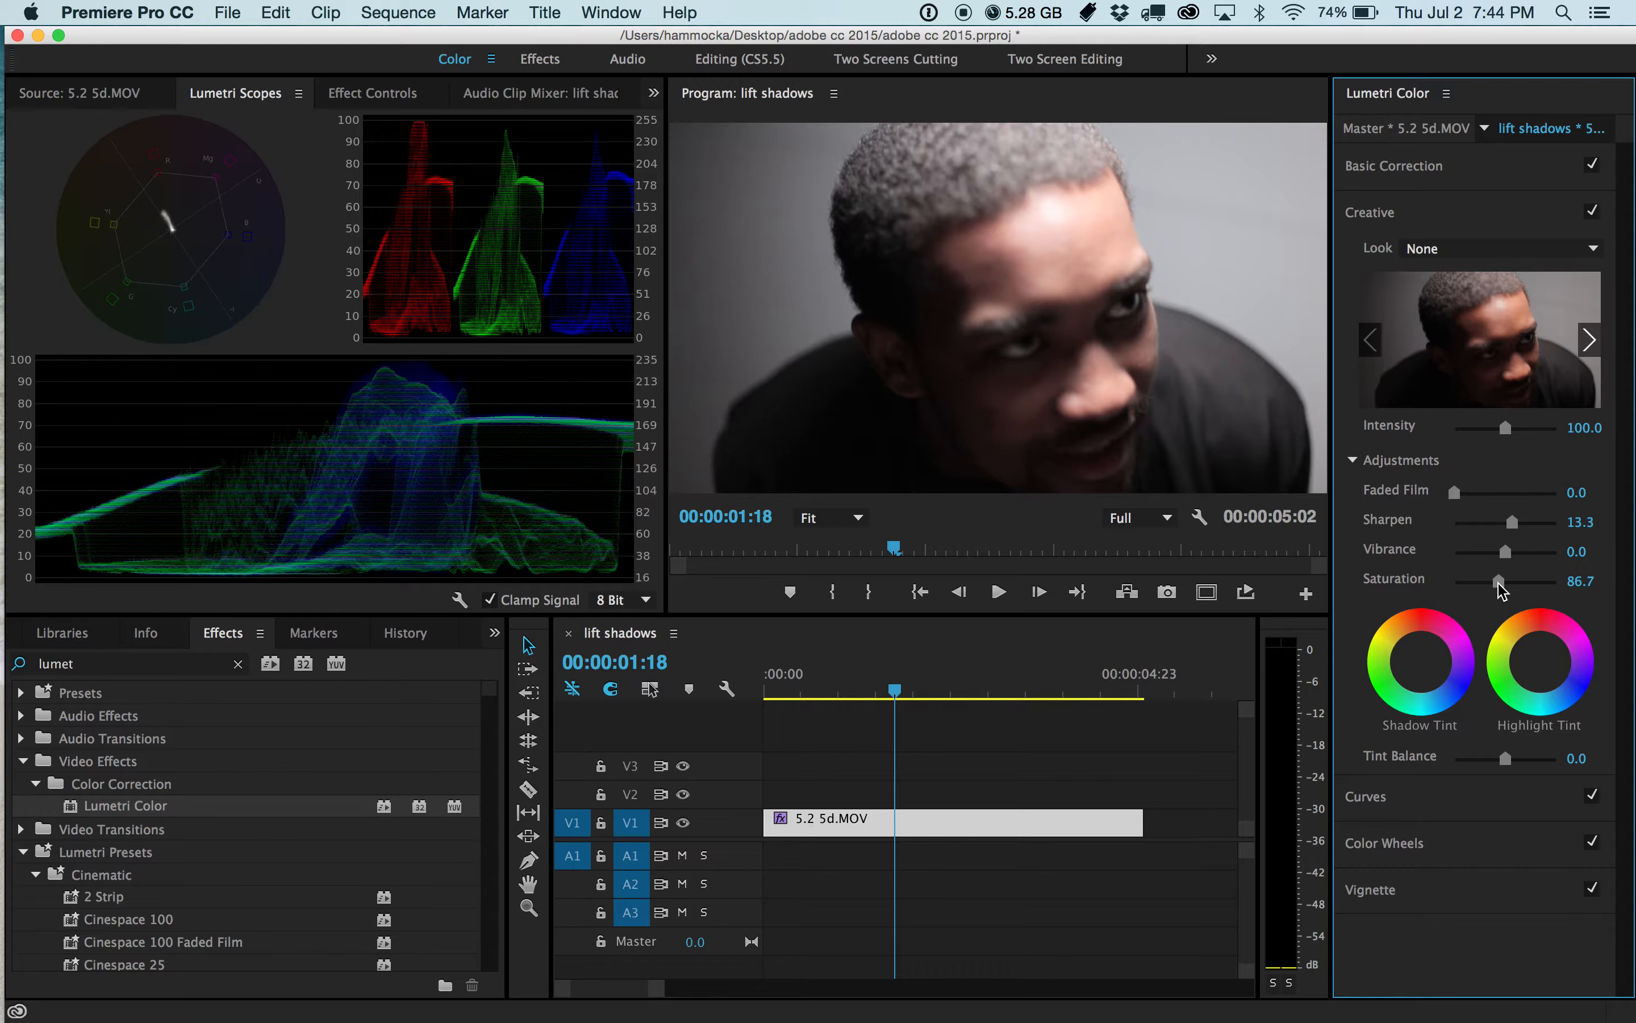
drag(1499, 583, 1516, 585)
drag(1505, 550, 1495, 550)
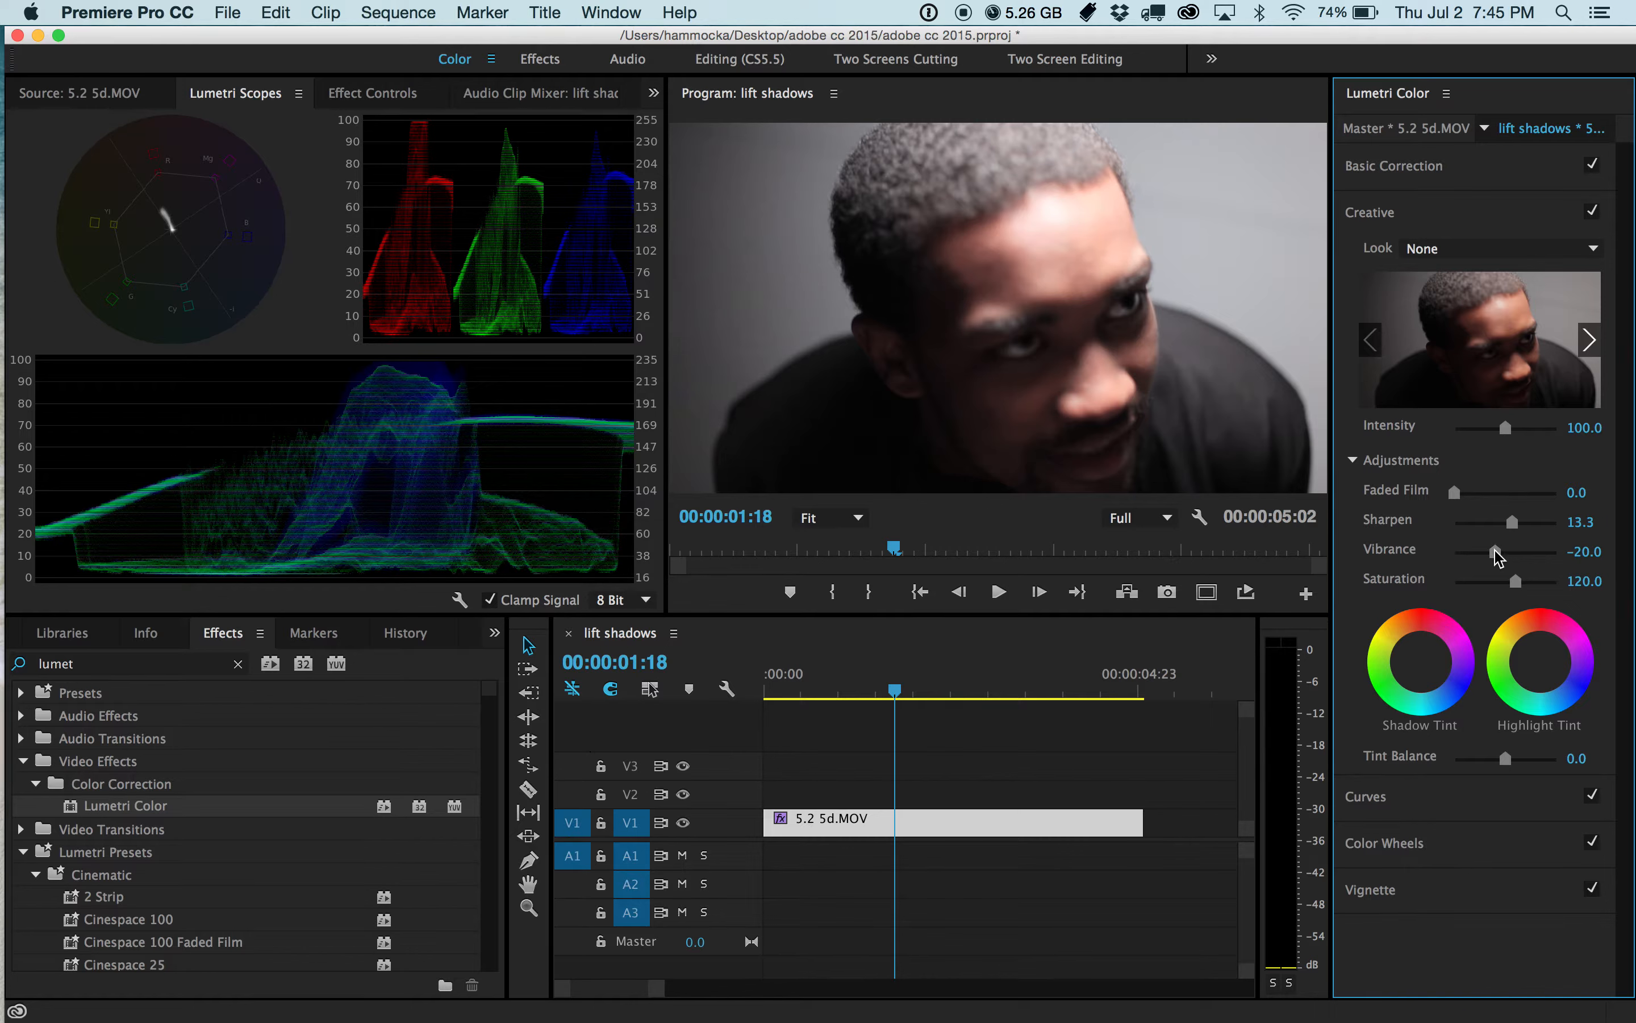
Compare the image with and without the Creative adjustments, leaving them enabled
click(1591, 212)
click(1591, 212)
click(1591, 212)
click(1591, 213)
click(1592, 213)
click(1592, 213)
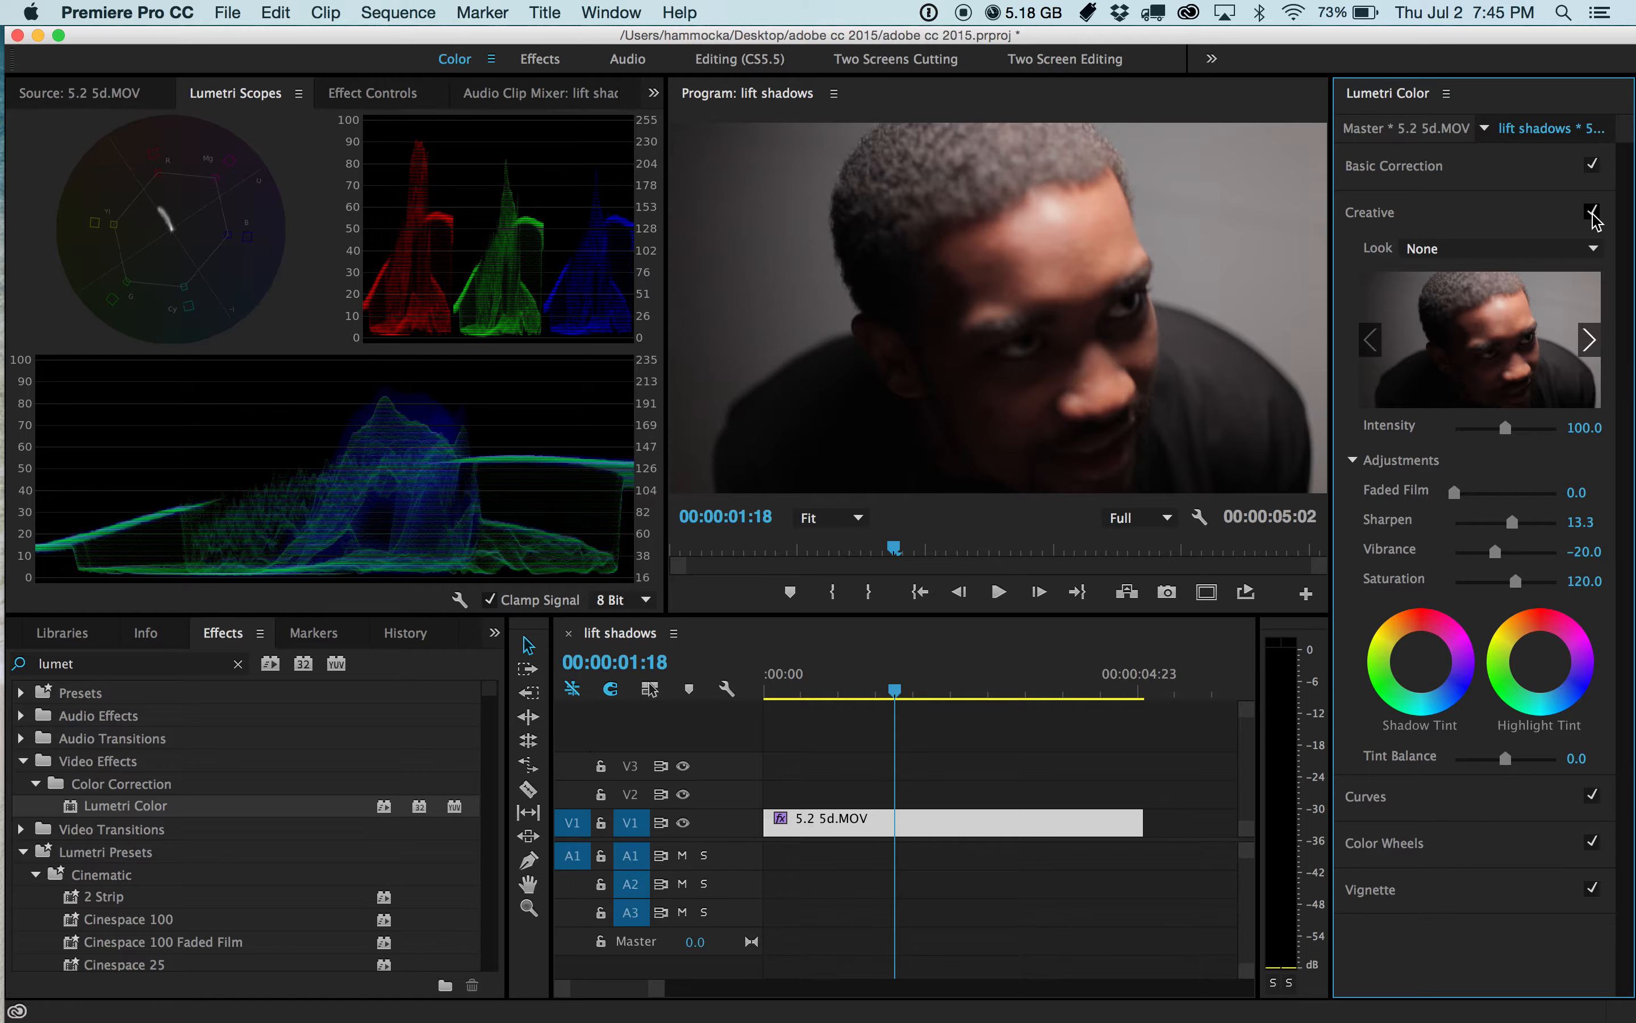
click(1593, 214)
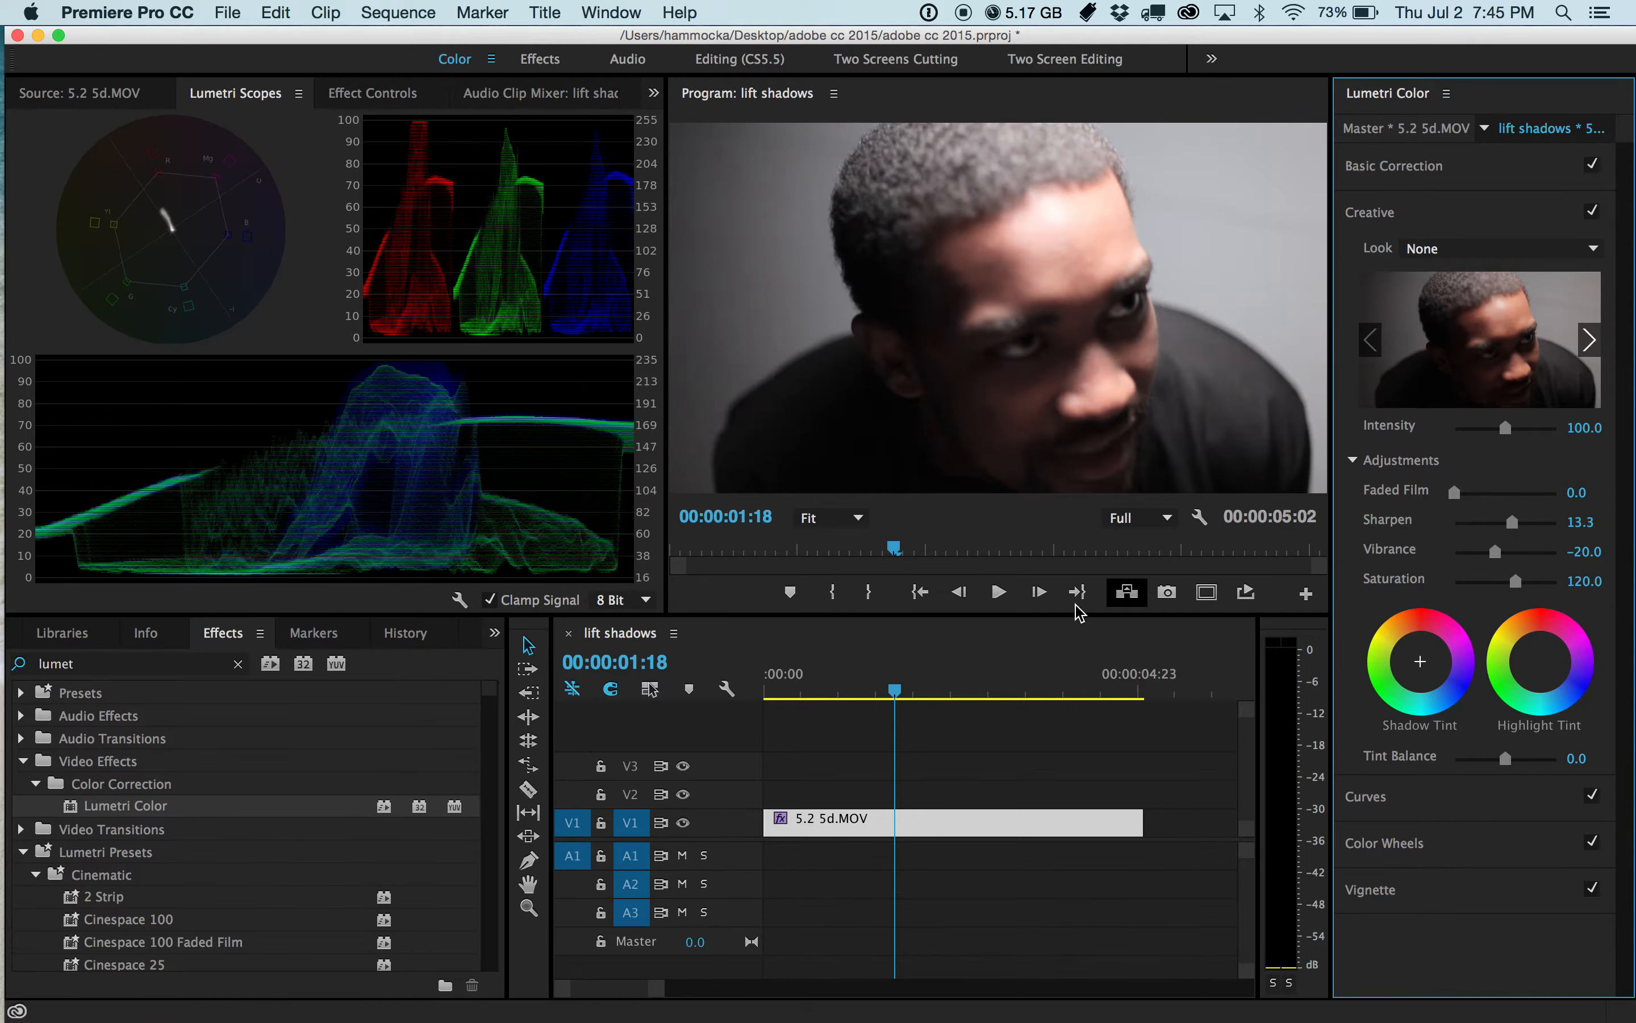
Play the sequence on loop from near its start, lower the playback resolution to 1/4, and stop to review the scopes
drag(832, 671, 793, 670)
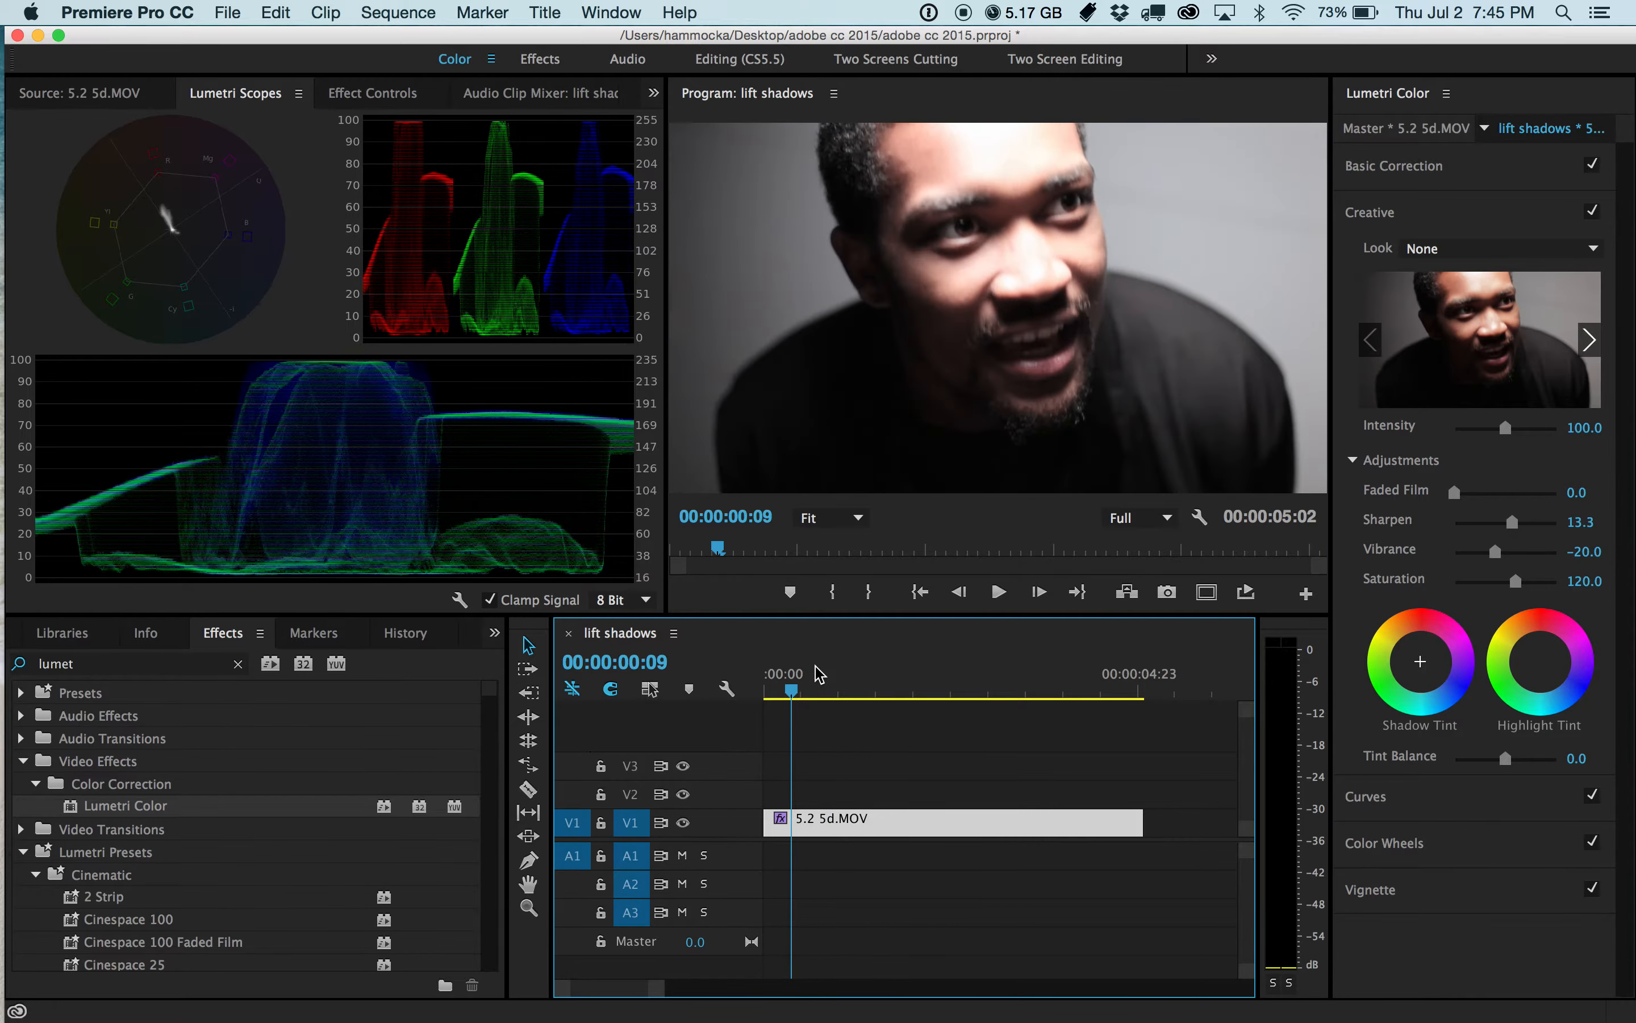
click(1247, 593)
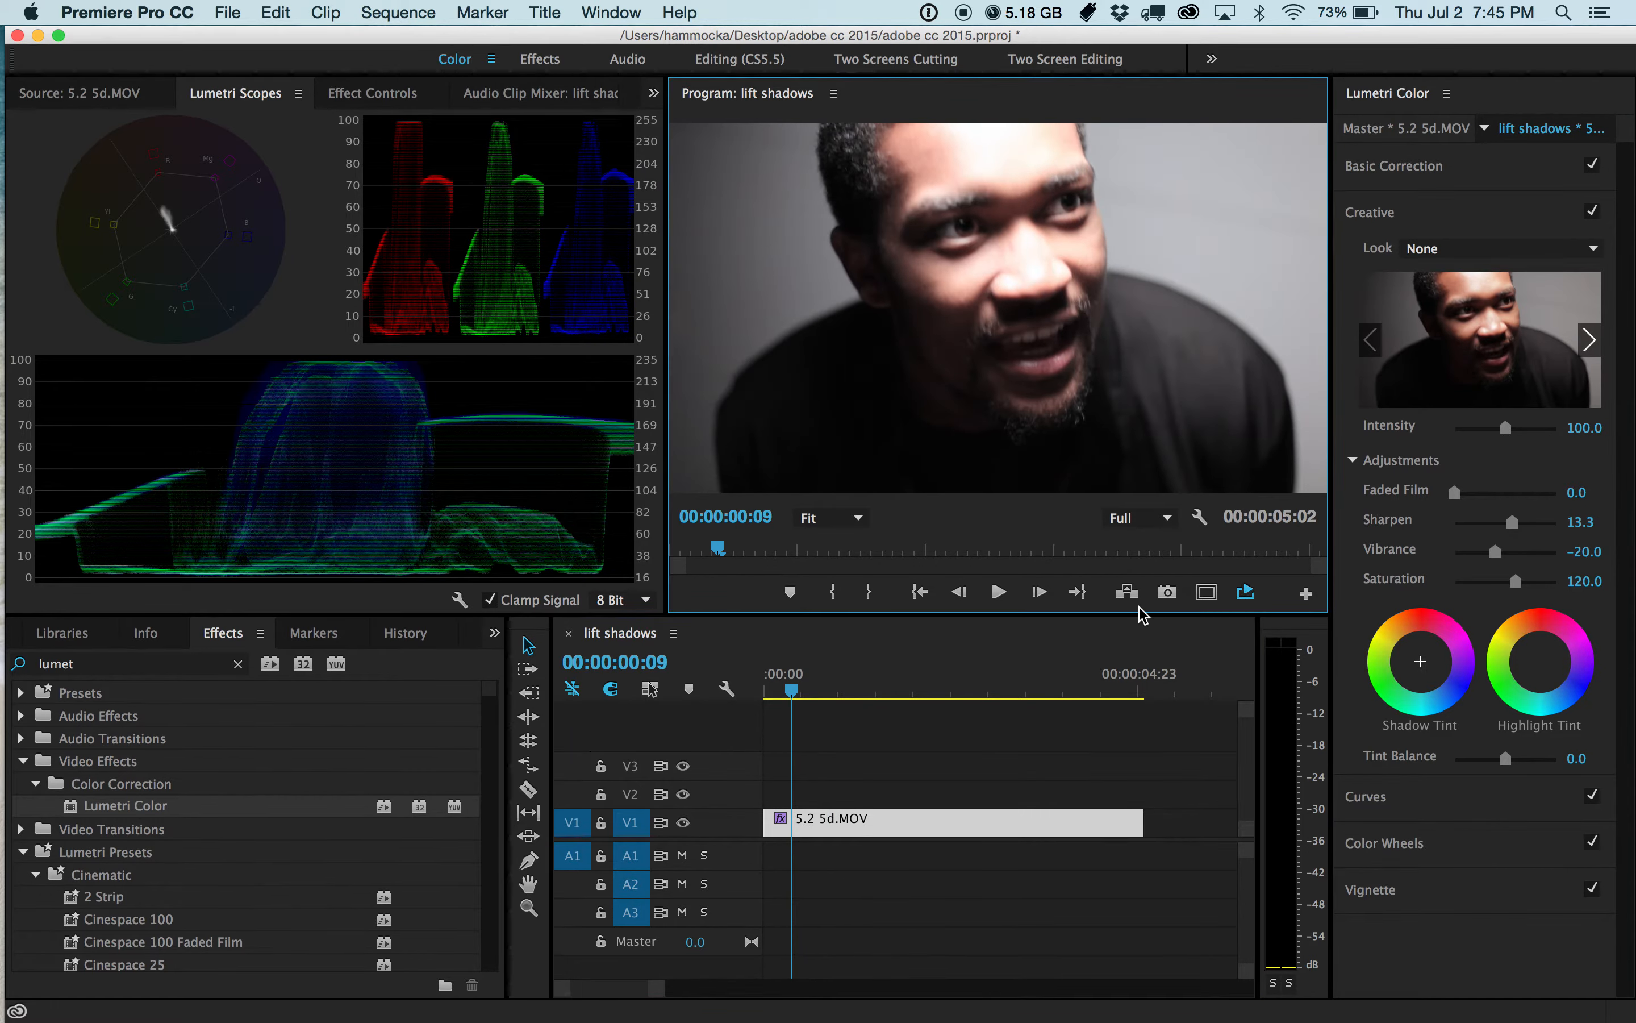
click(999, 592)
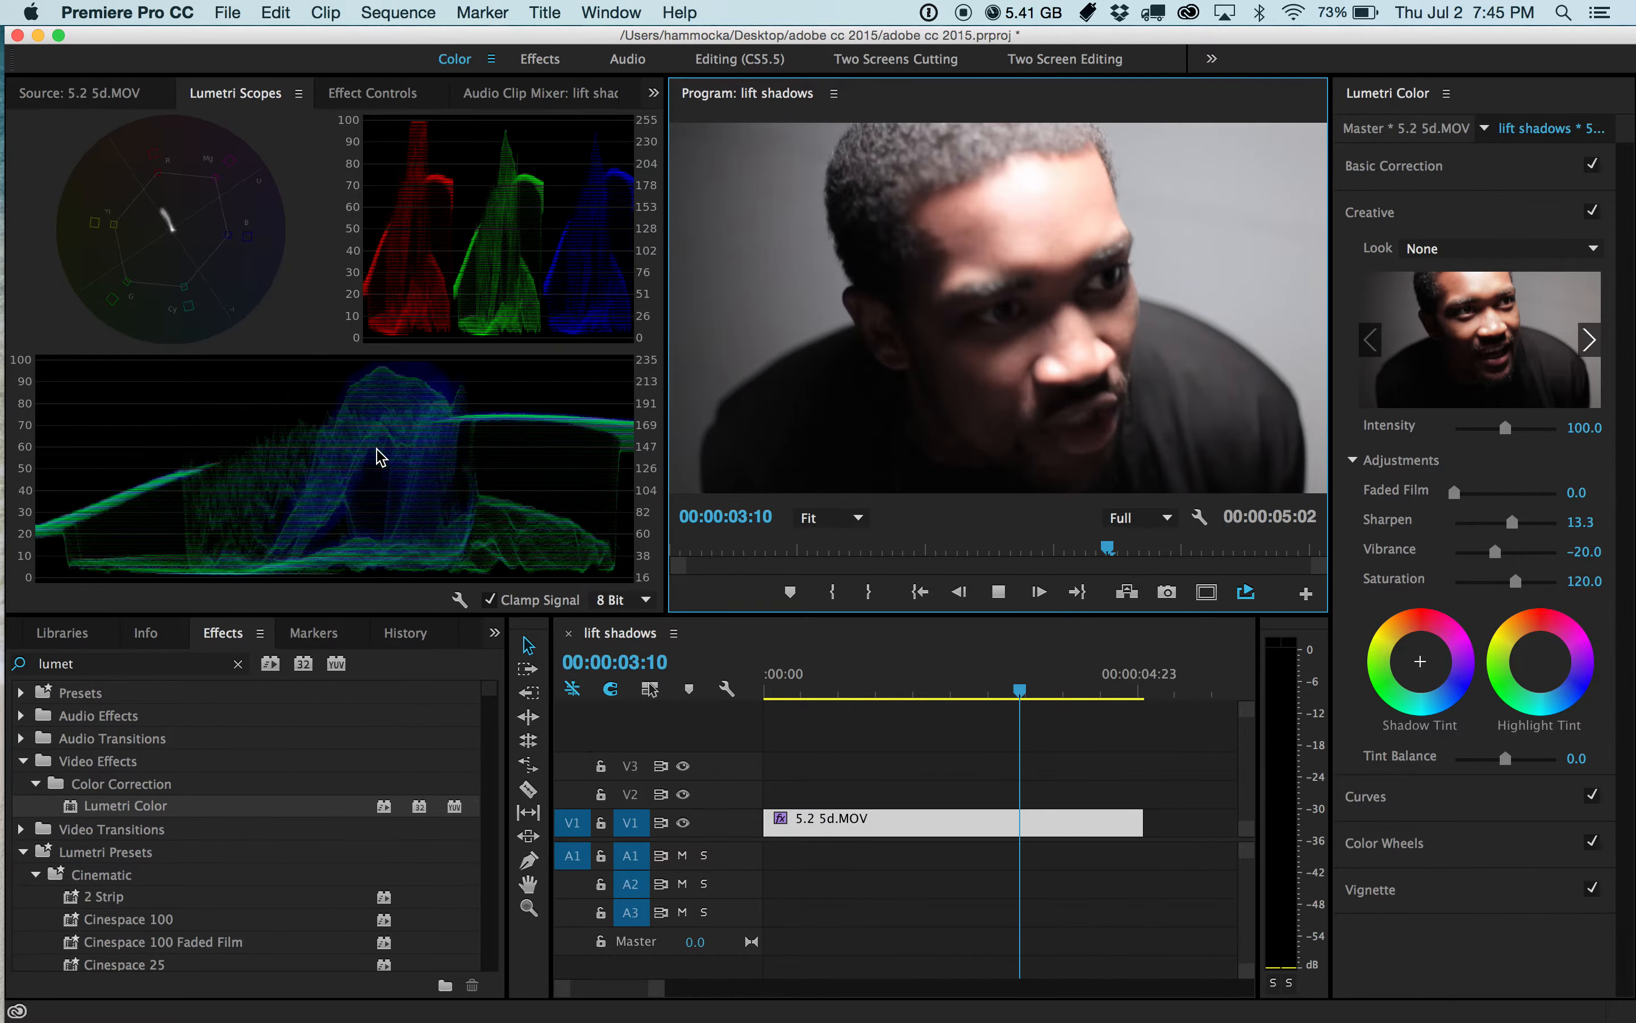
click(1140, 518)
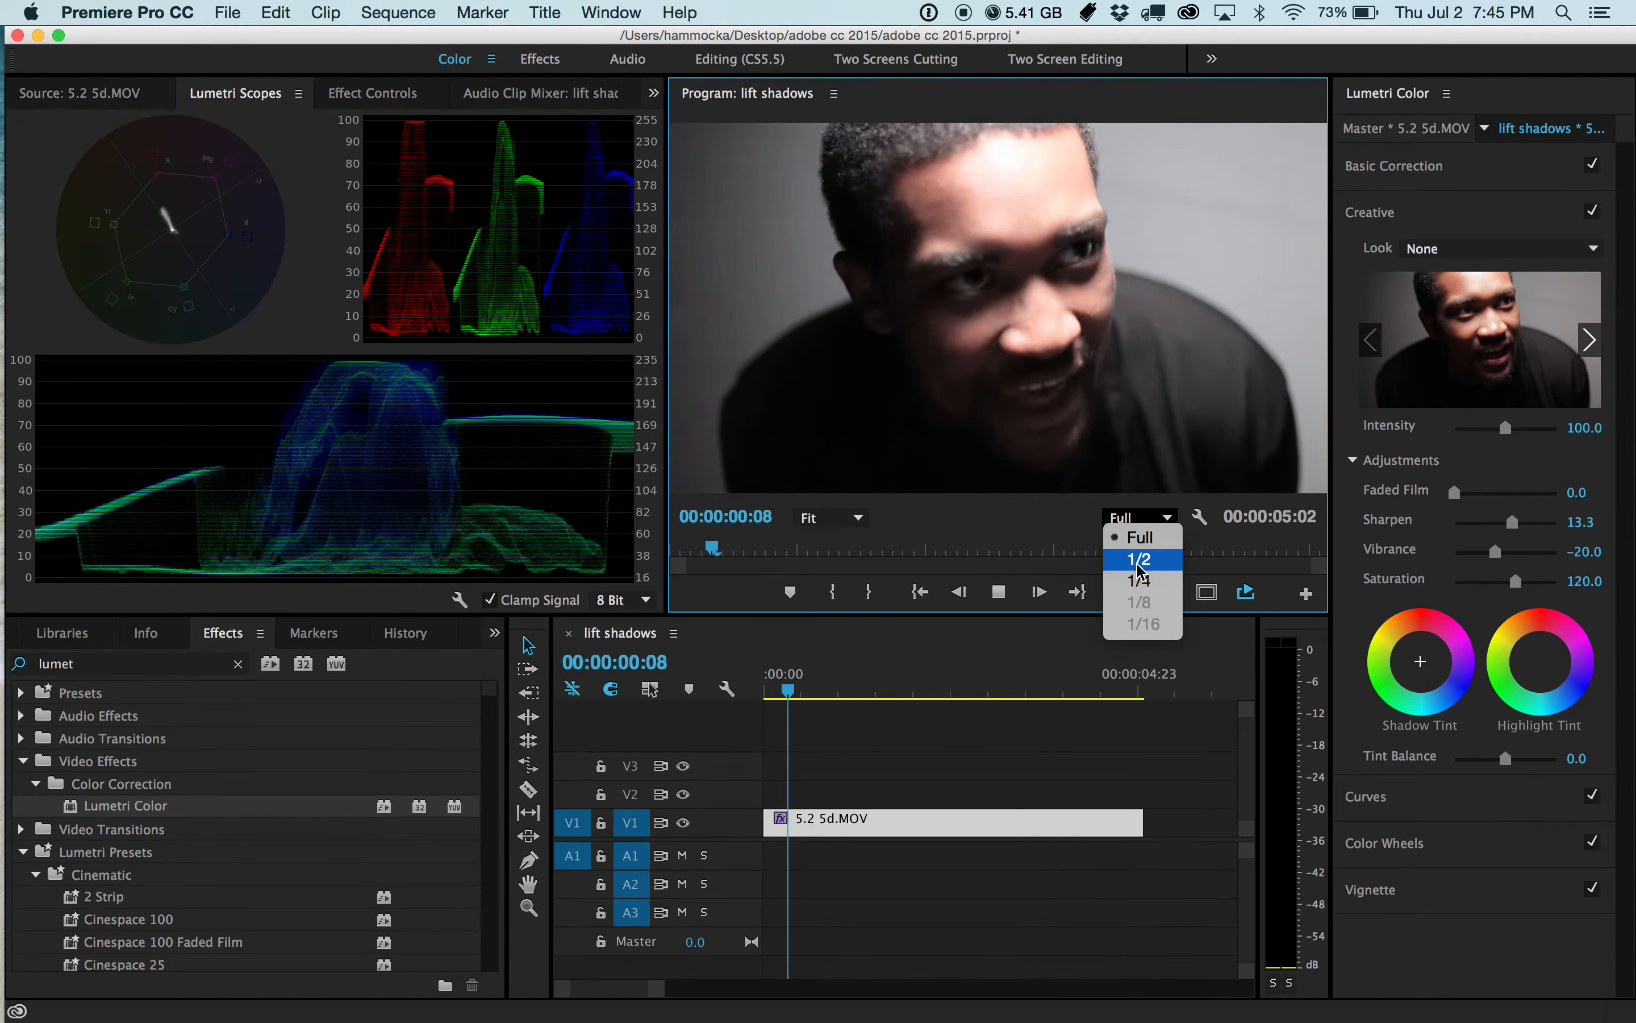
click(1139, 580)
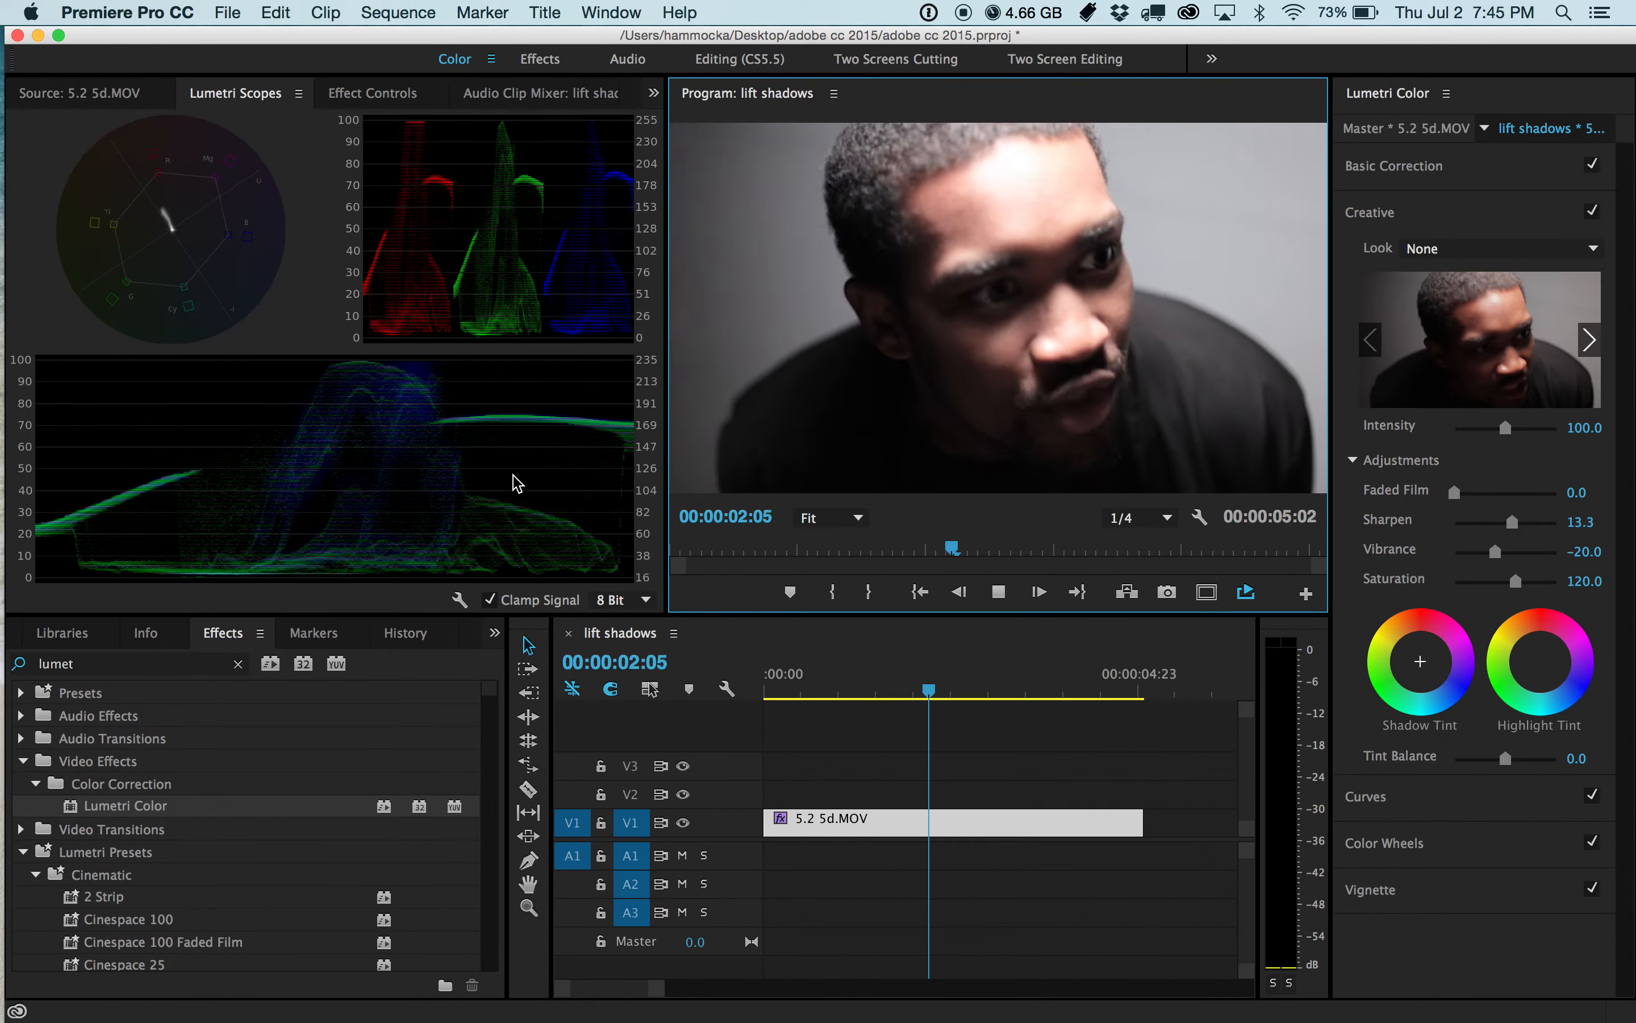
click(996, 592)
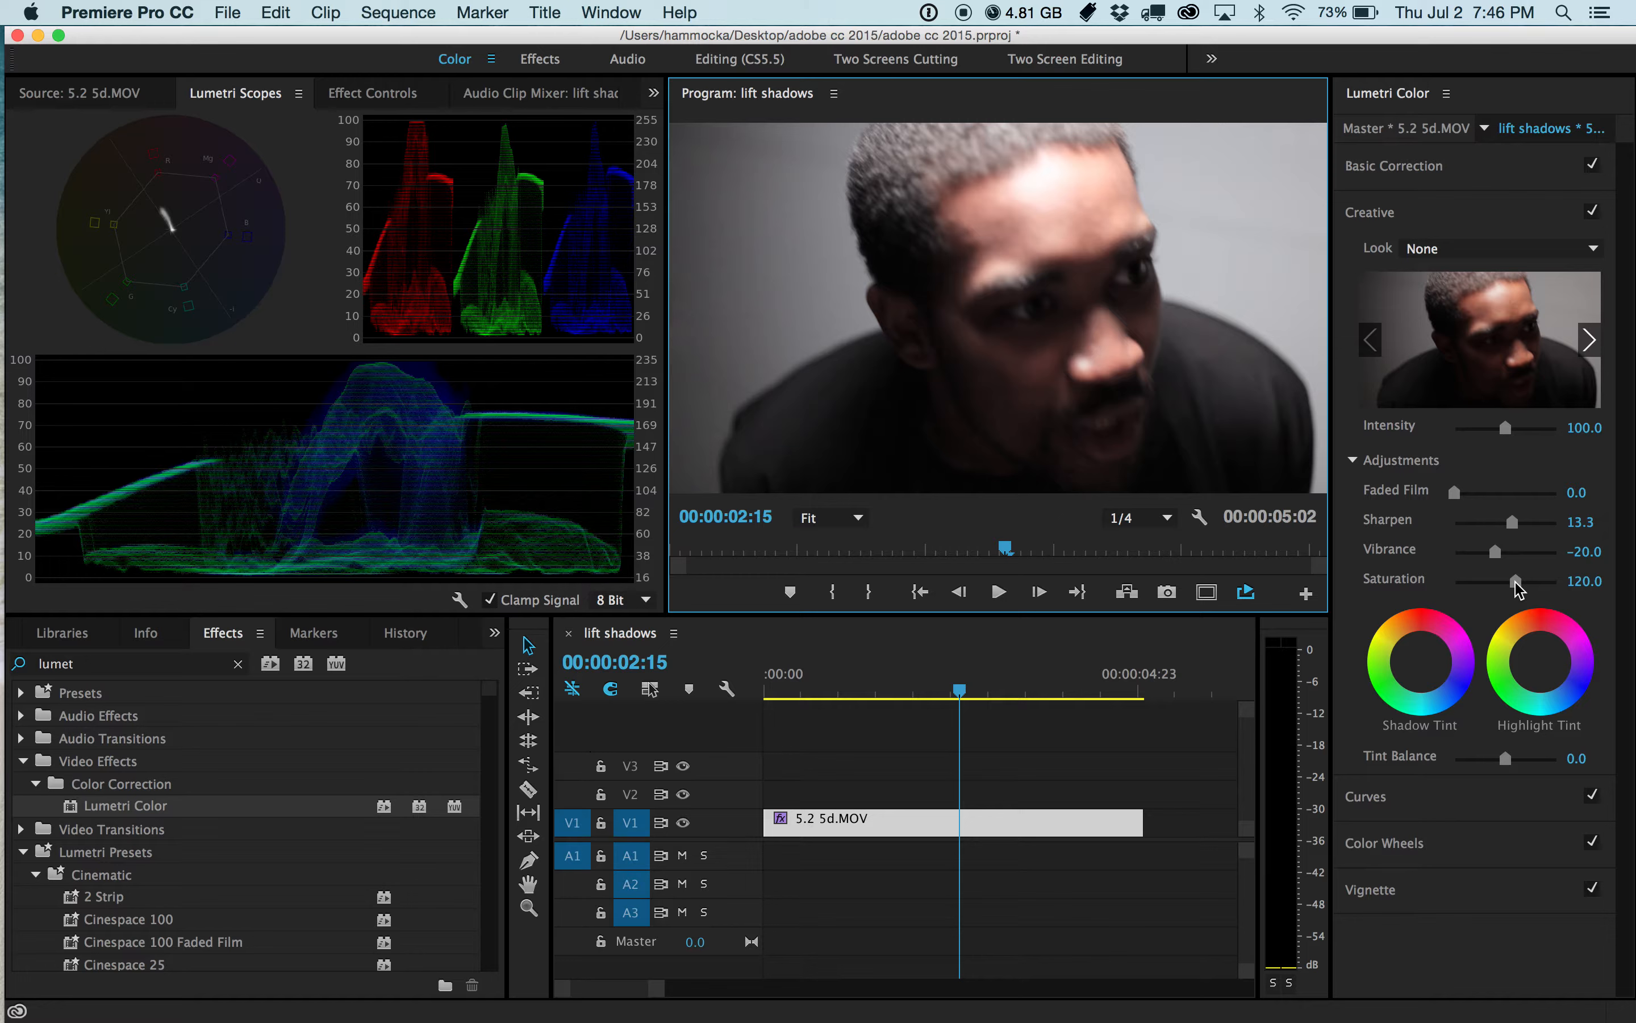
Try a further increase of the Creative Saturation and undo the latest changes
mouse_move(1515, 580)
mouse_down()
mouse_move(1495, 586)
mouse_move(1520, 562)
mouse_move(1583, 556)
mouse_move(1525, 558)
mouse_up()
key(super+z)
key(super+z)
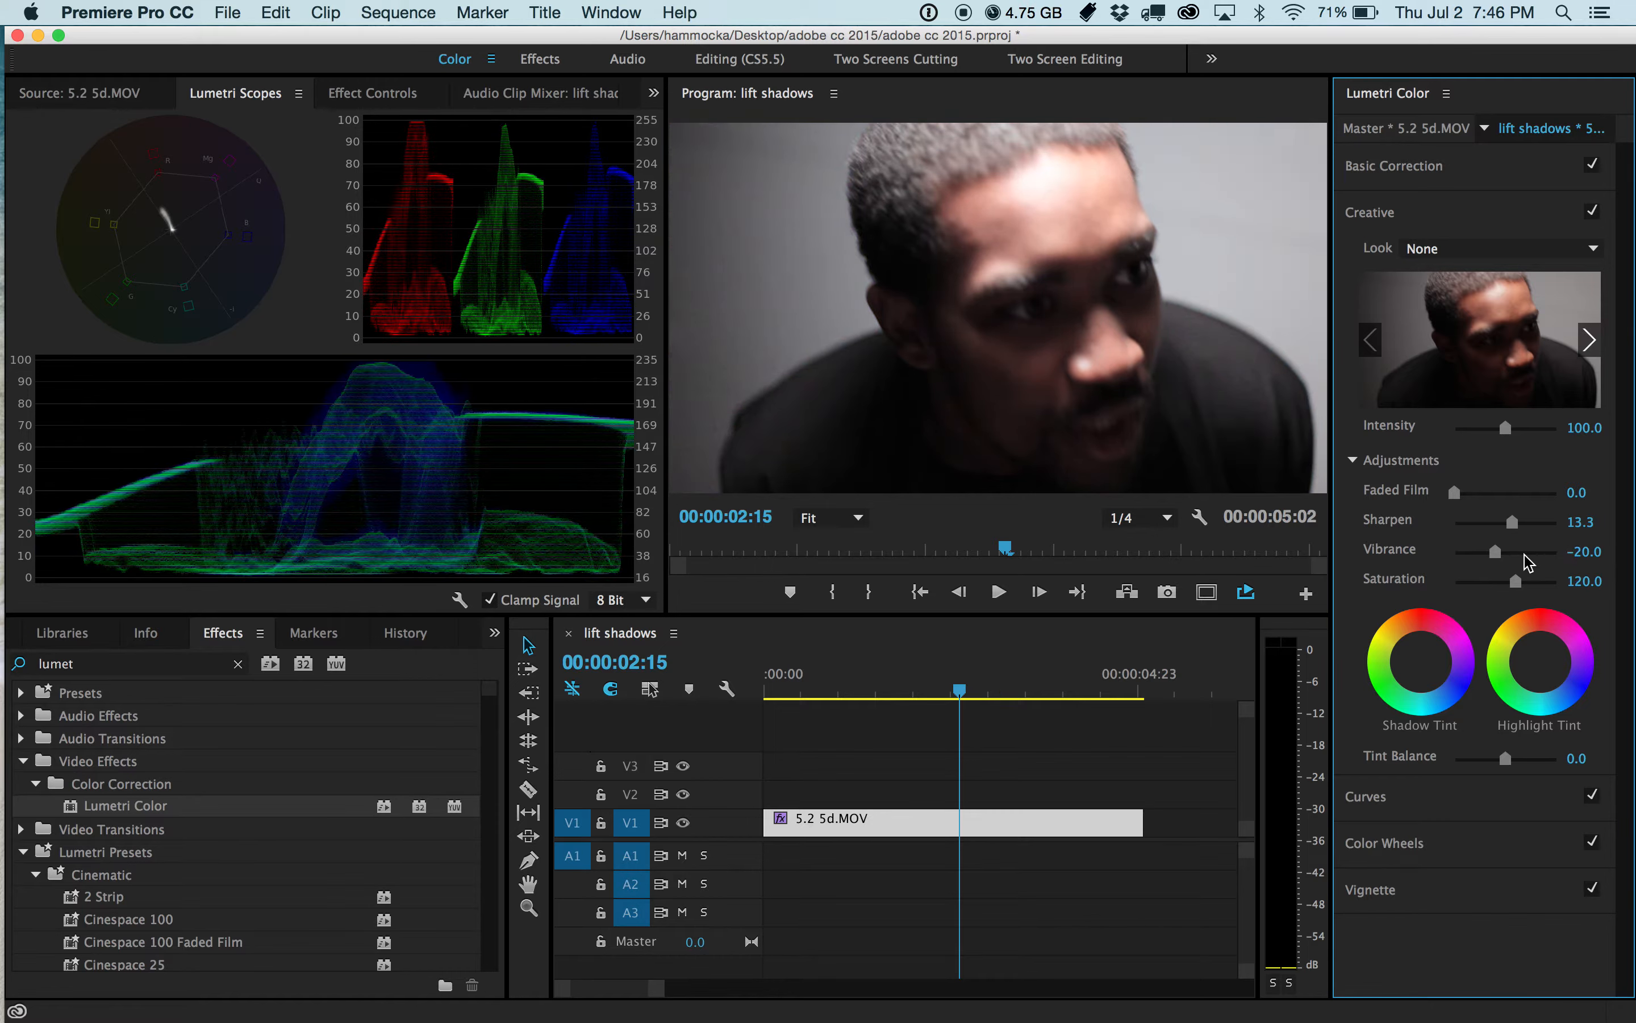
In the RGB Curves, anchor the midpoint of the white curve and raise a second point to lift the shadows
click(1431, 802)
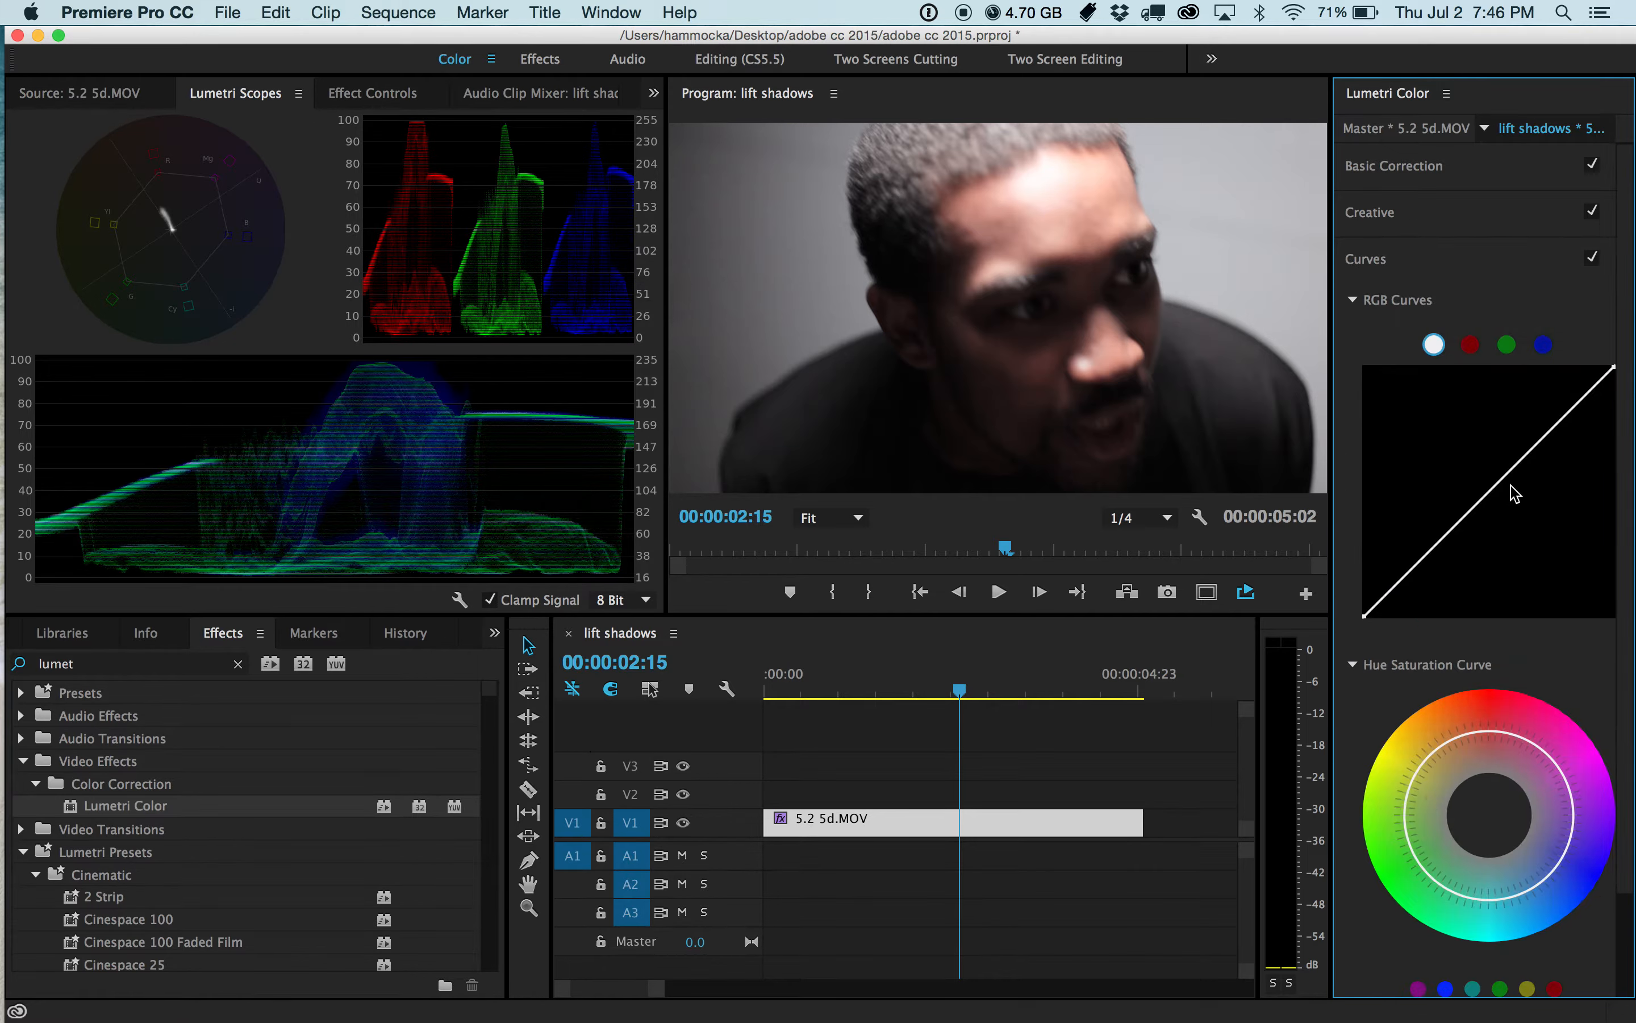
click(1493, 489)
click(1434, 546)
mouse_move(1437, 551)
mouse_down()
mouse_move(1409, 547)
mouse_move(1423, 546)
mouse_up()
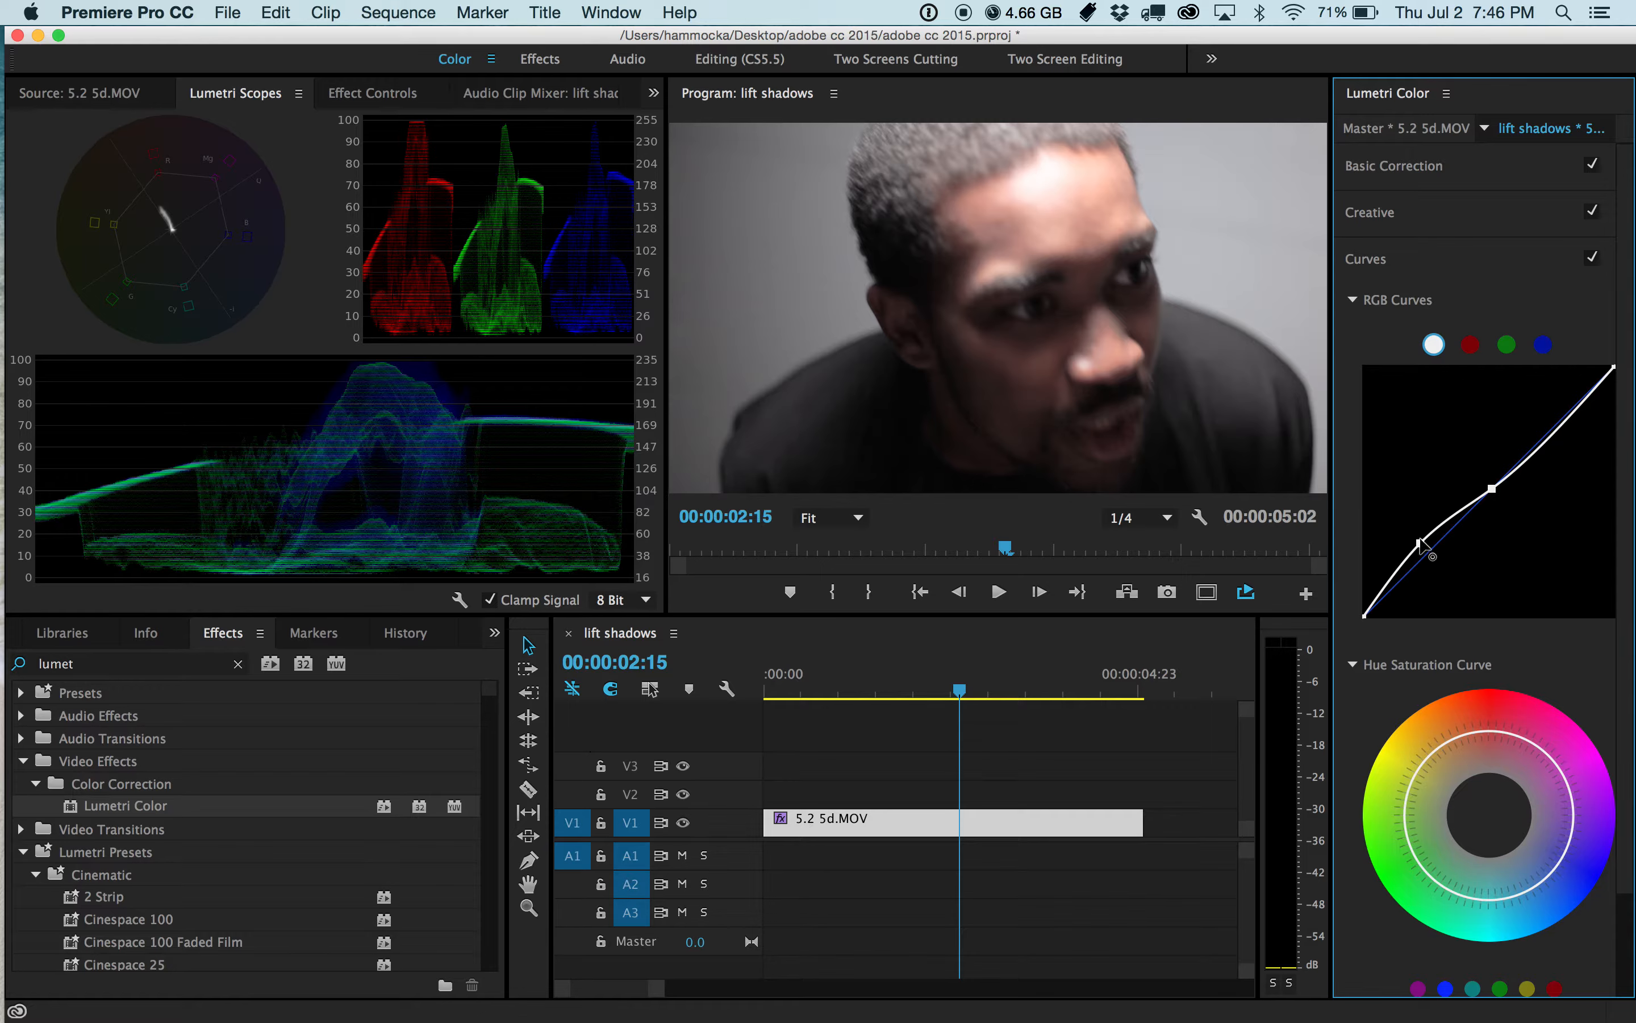
Compare the image with and without the Curves adjustment, leaving it enabled
click(1593, 259)
click(1593, 259)
click(1592, 259)
click(1593, 259)
click(1592, 260)
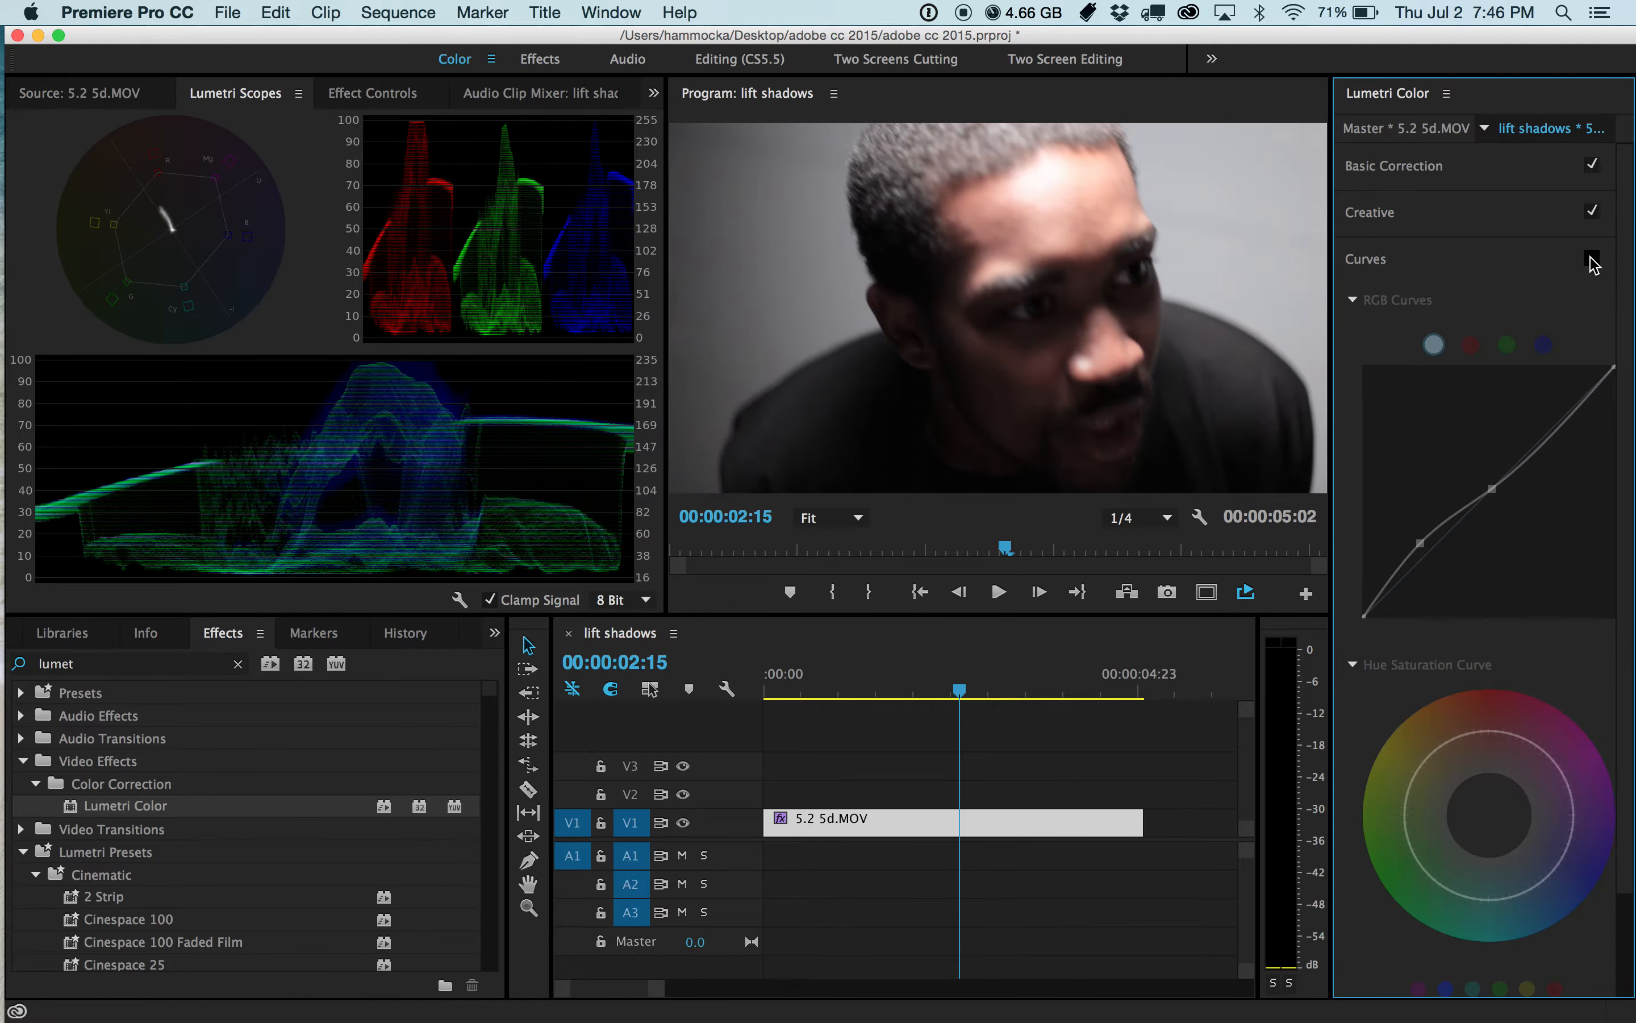
click(1593, 259)
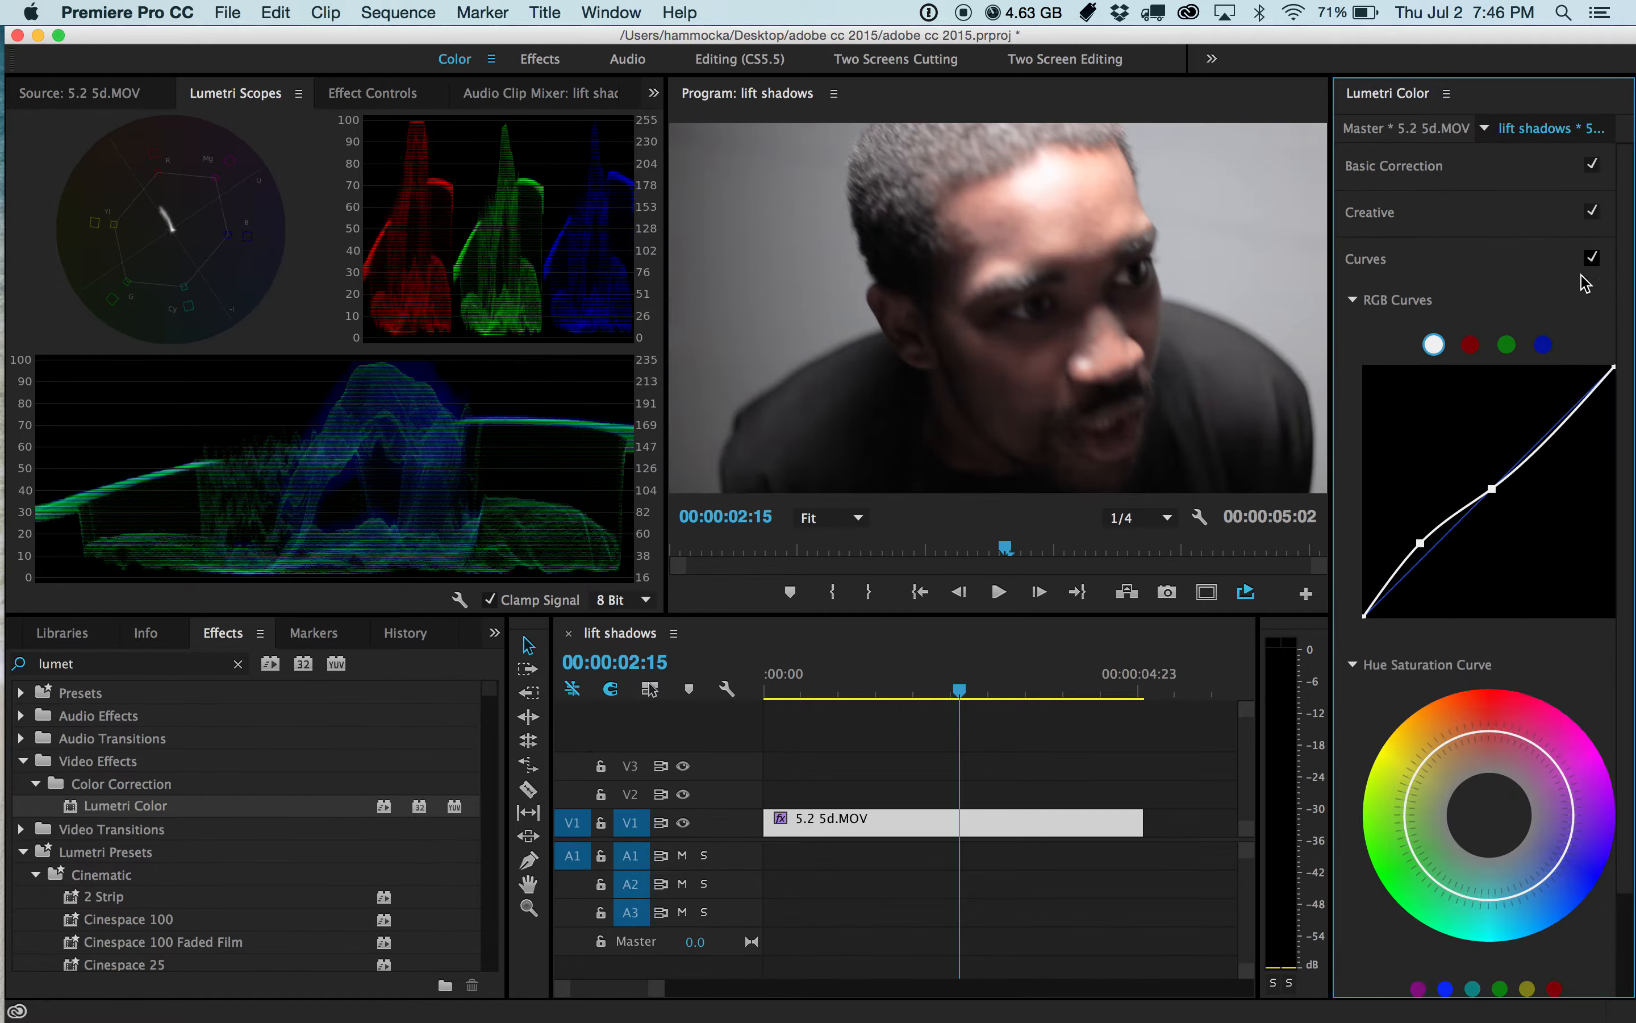
Lower the shadow point of the white RGB curve onto the diagonal and raise it slightly above again to lift the shadows
mouse_move(1421, 543)
mouse_down()
mouse_move(1437, 567)
mouse_move(1428, 552)
mouse_up()
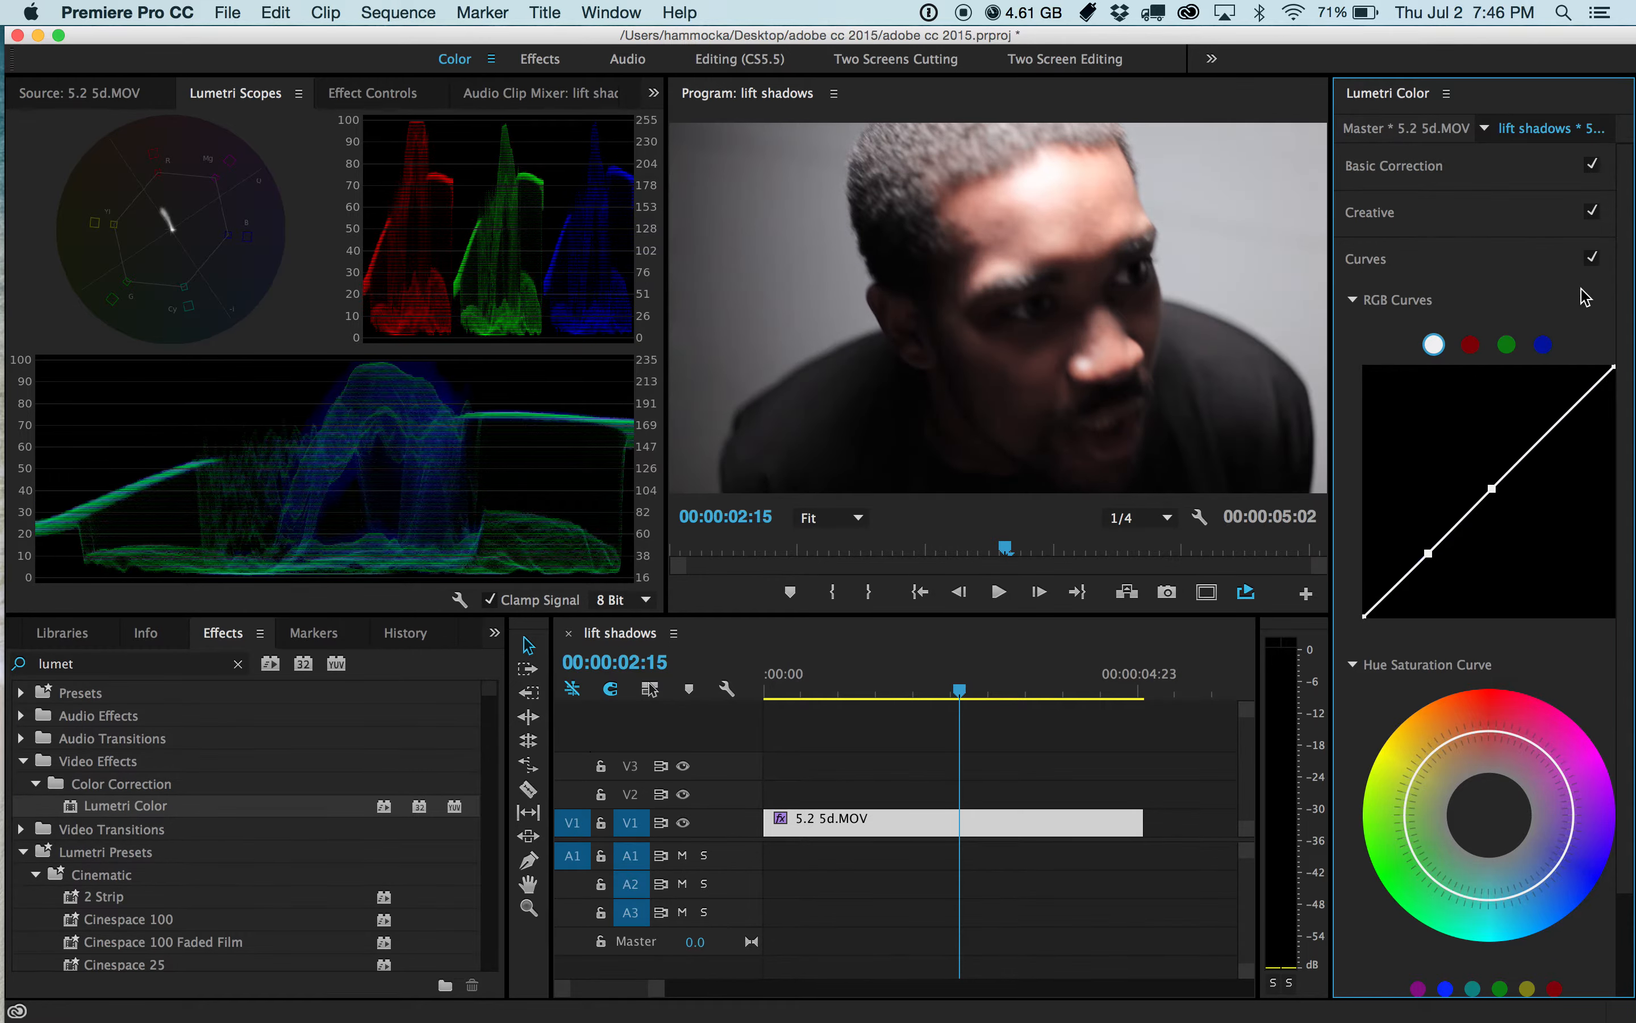
drag(1429, 556, 1424, 544)
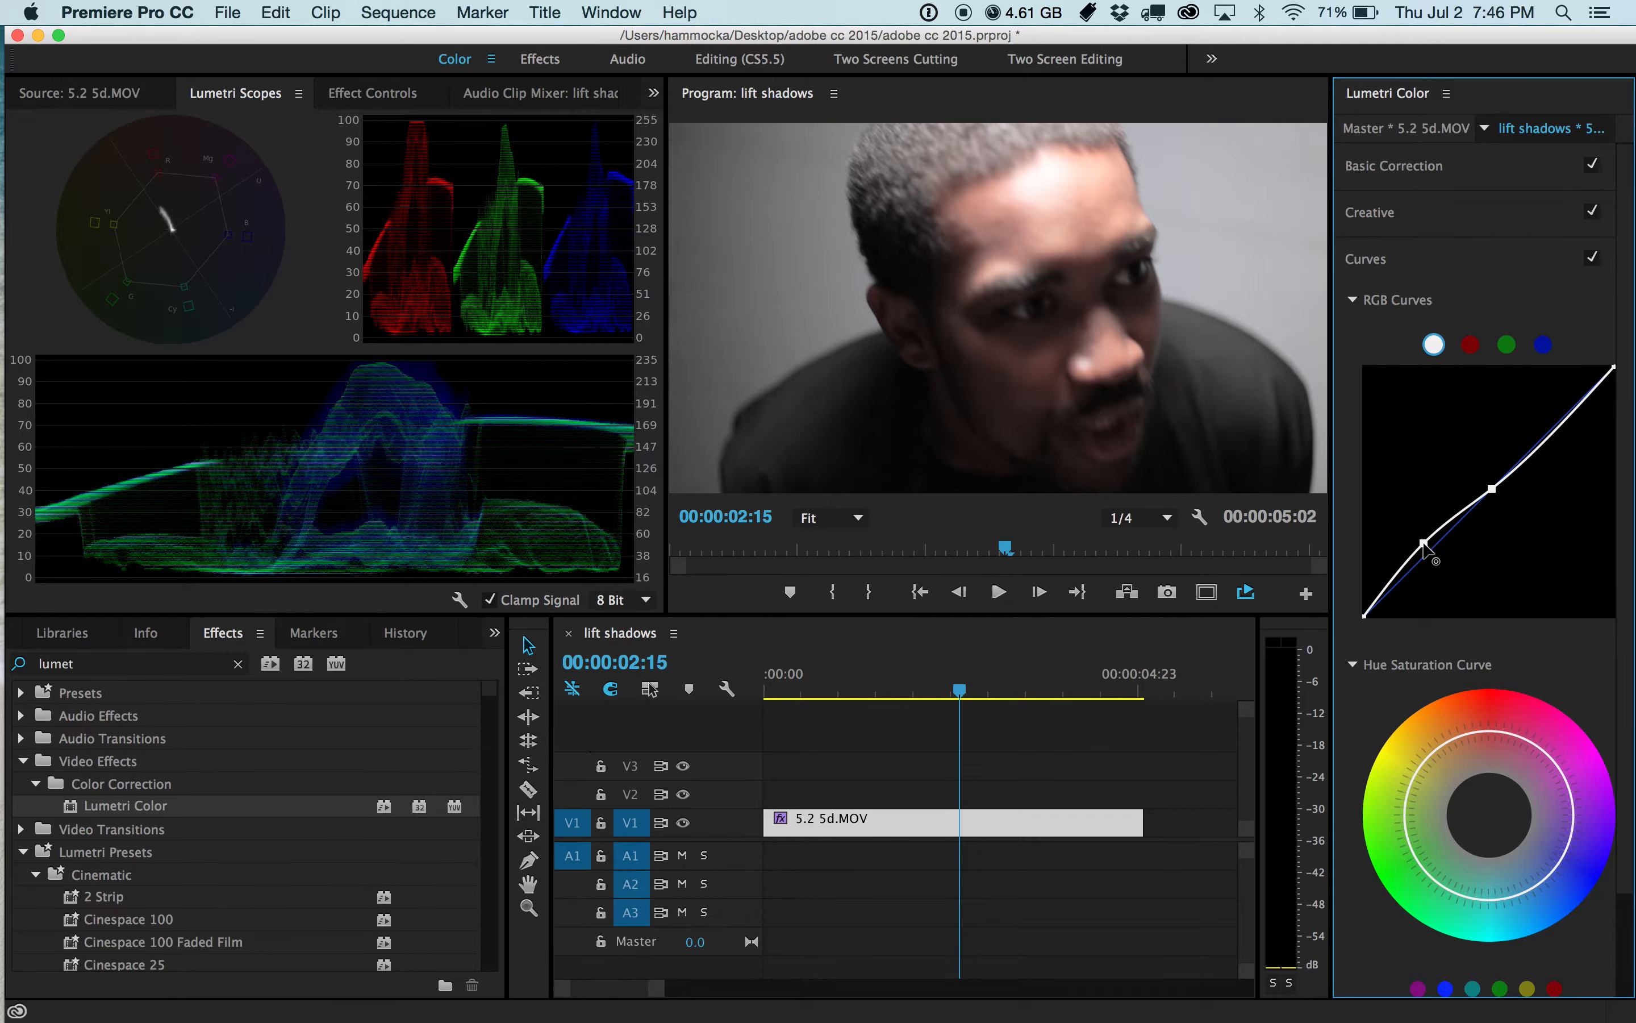
Add control points around the red and orange hues of the Hue Saturation Curve and bring the orange point back to the neutral ring
scroll(1554, 670, down, 4)
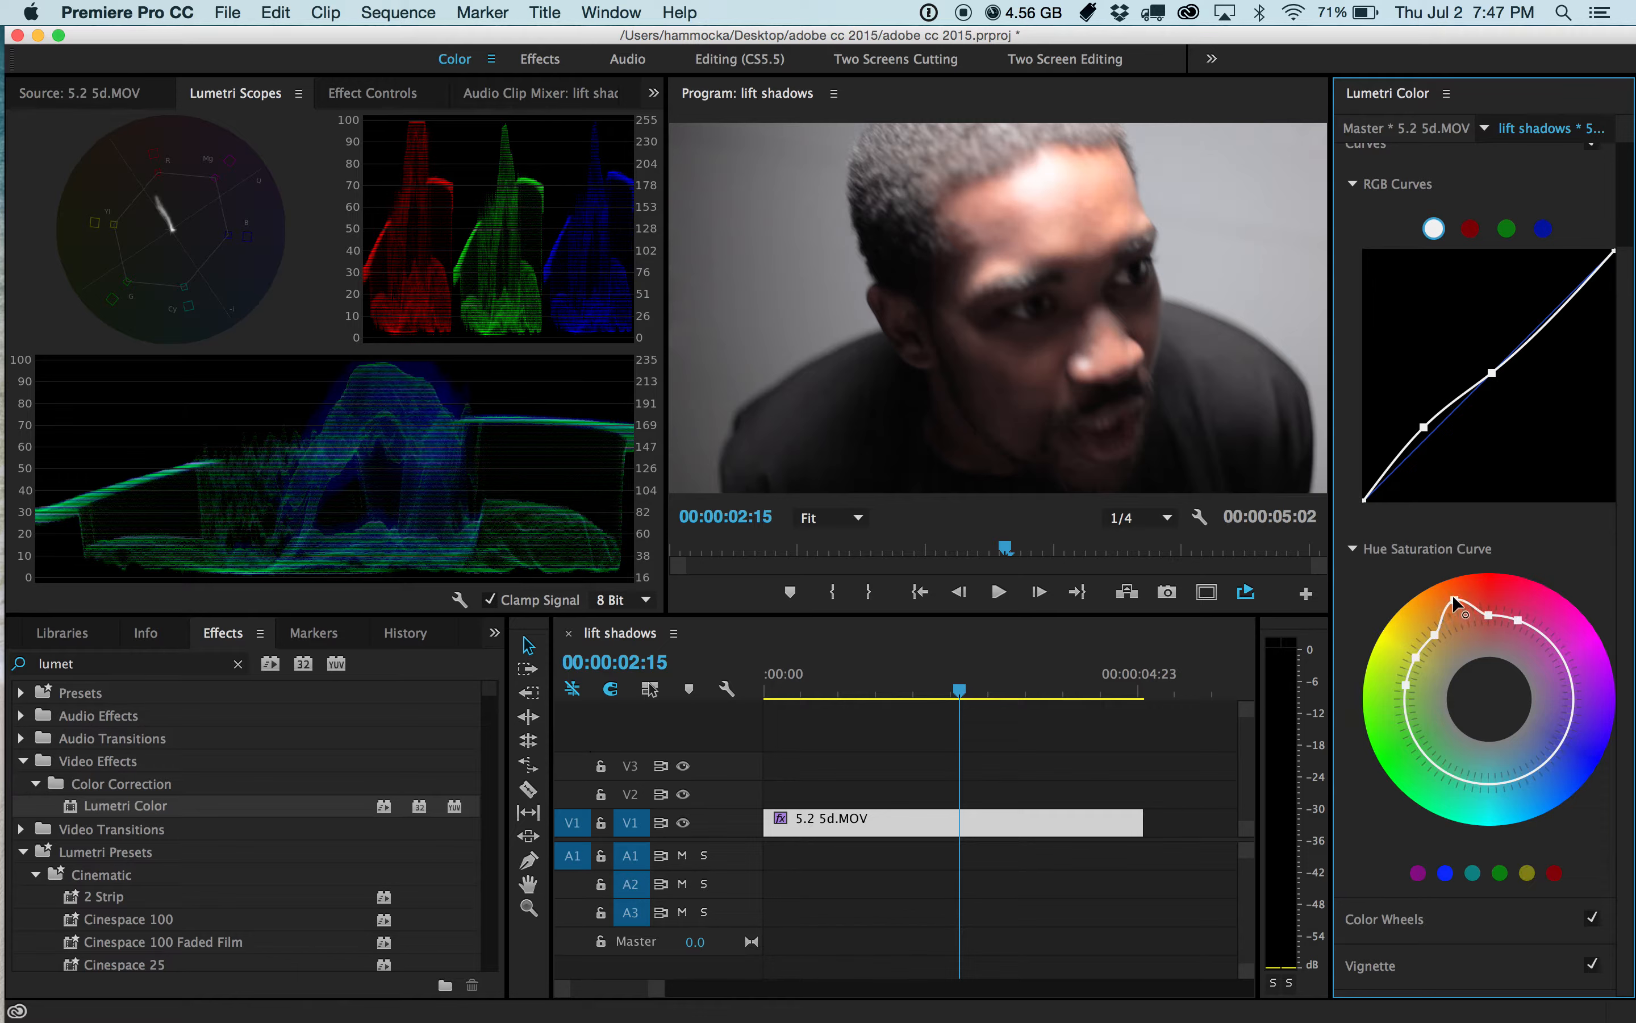
drag(1444, 582, 1460, 619)
click(1538, 631)
click(1435, 633)
drag(1457, 608, 1455, 604)
Try lifting the shadows with the Shadows level of the Color Wheels and readjust the shadow point of the white RGB curve
click(1410, 921)
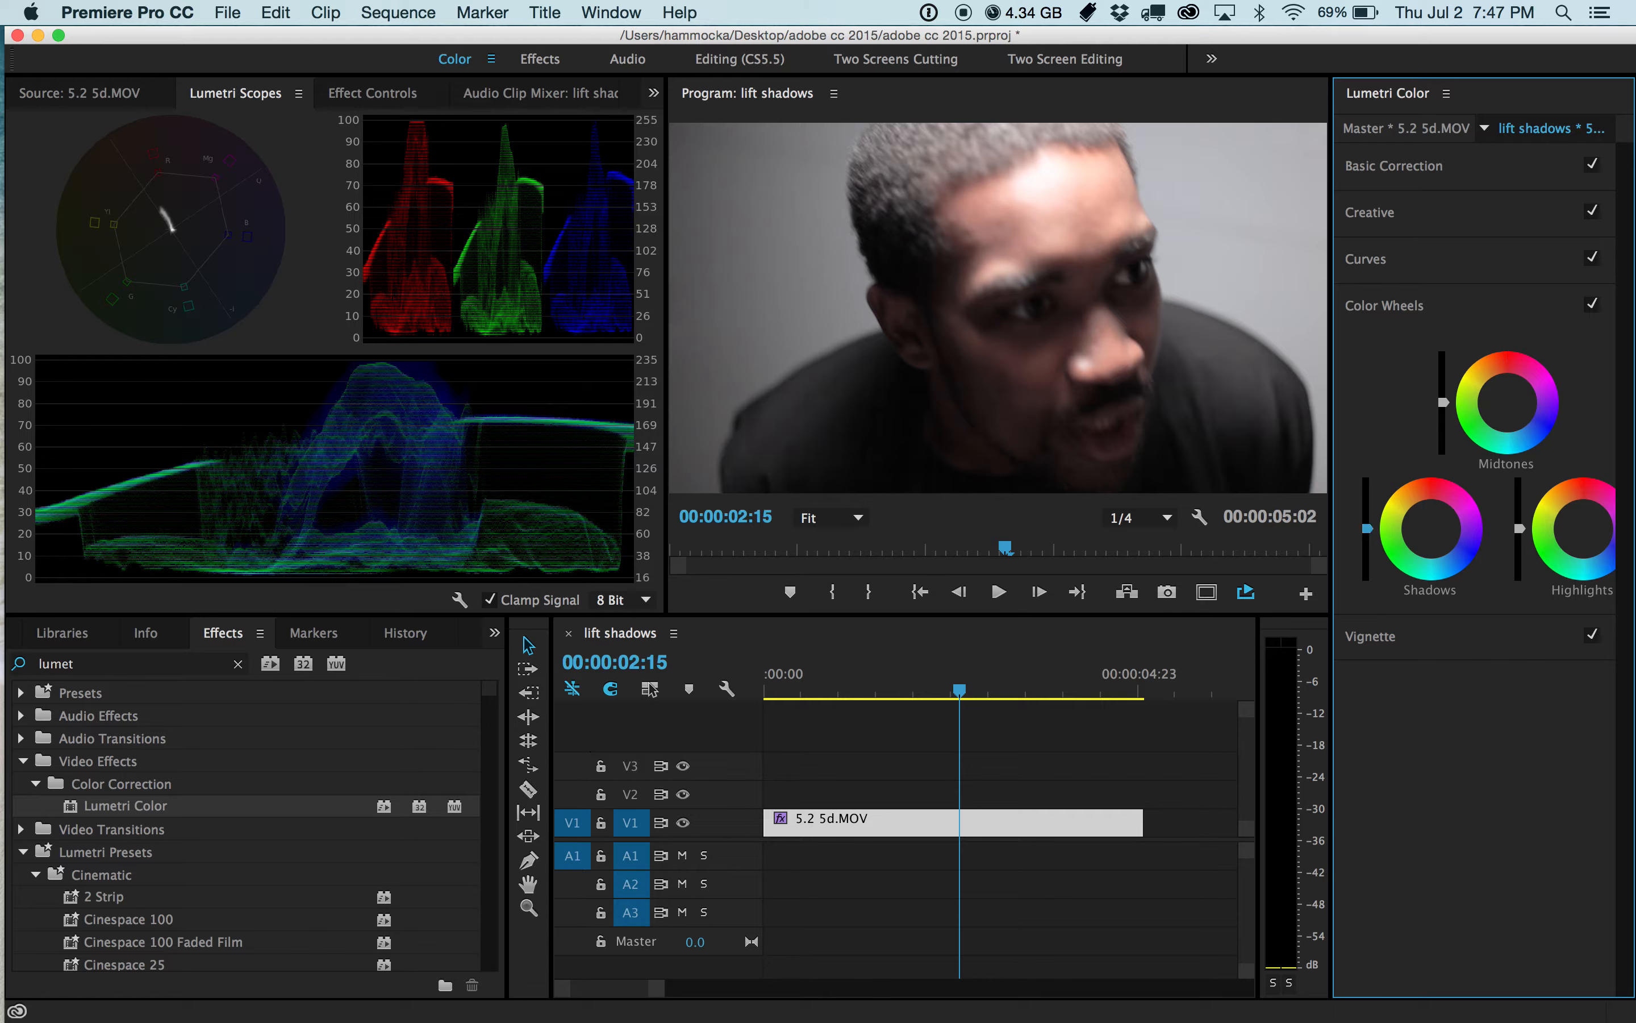
drag(1367, 523, 1367, 526)
click(1409, 271)
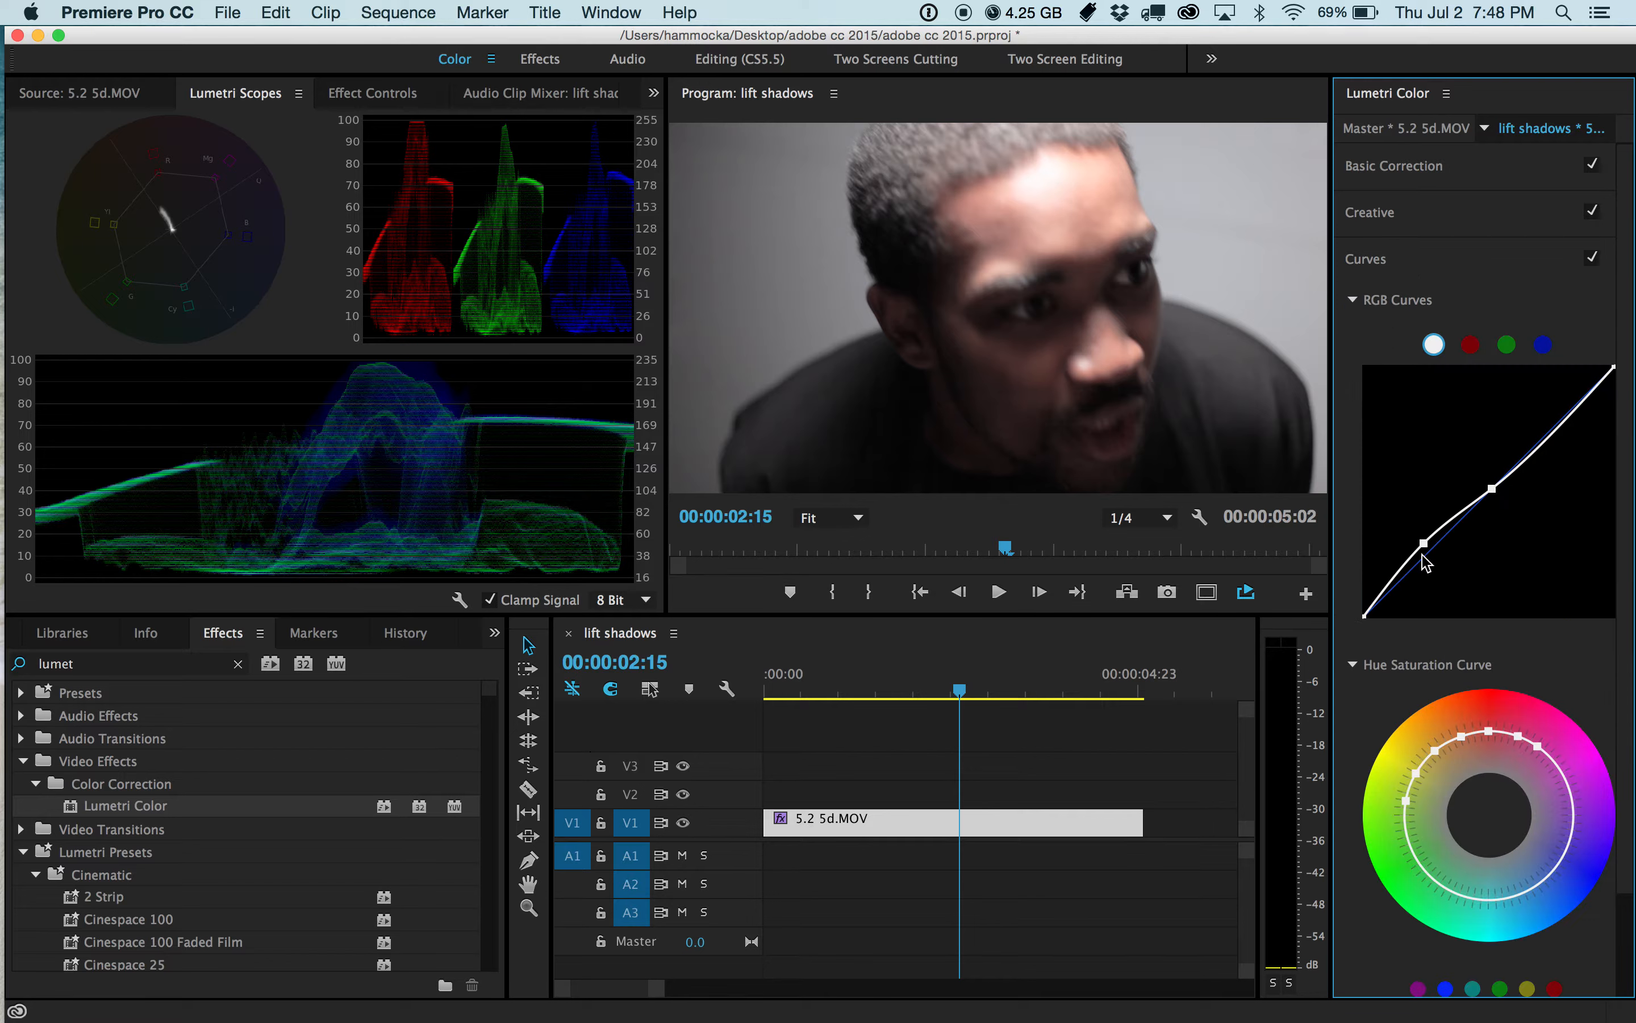
drag(1403, 581, 1425, 540)
click(1403, 265)
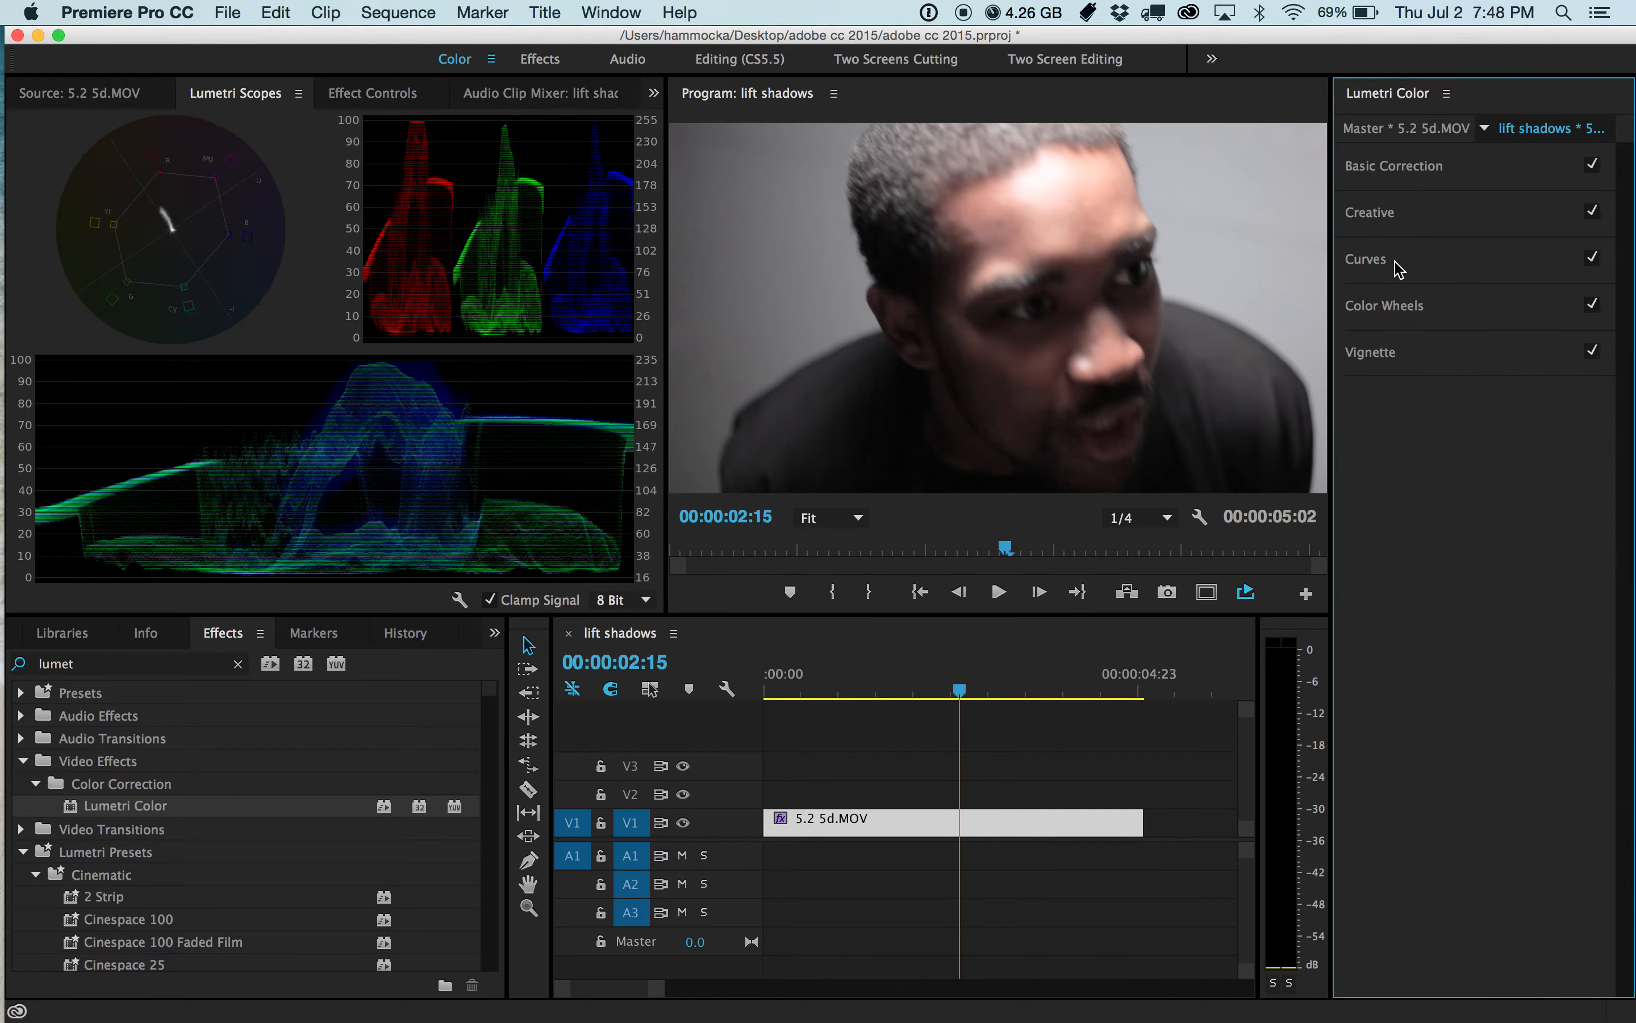
Try raising the Midtones level in the Color Wheels to brighten the face
click(1399, 321)
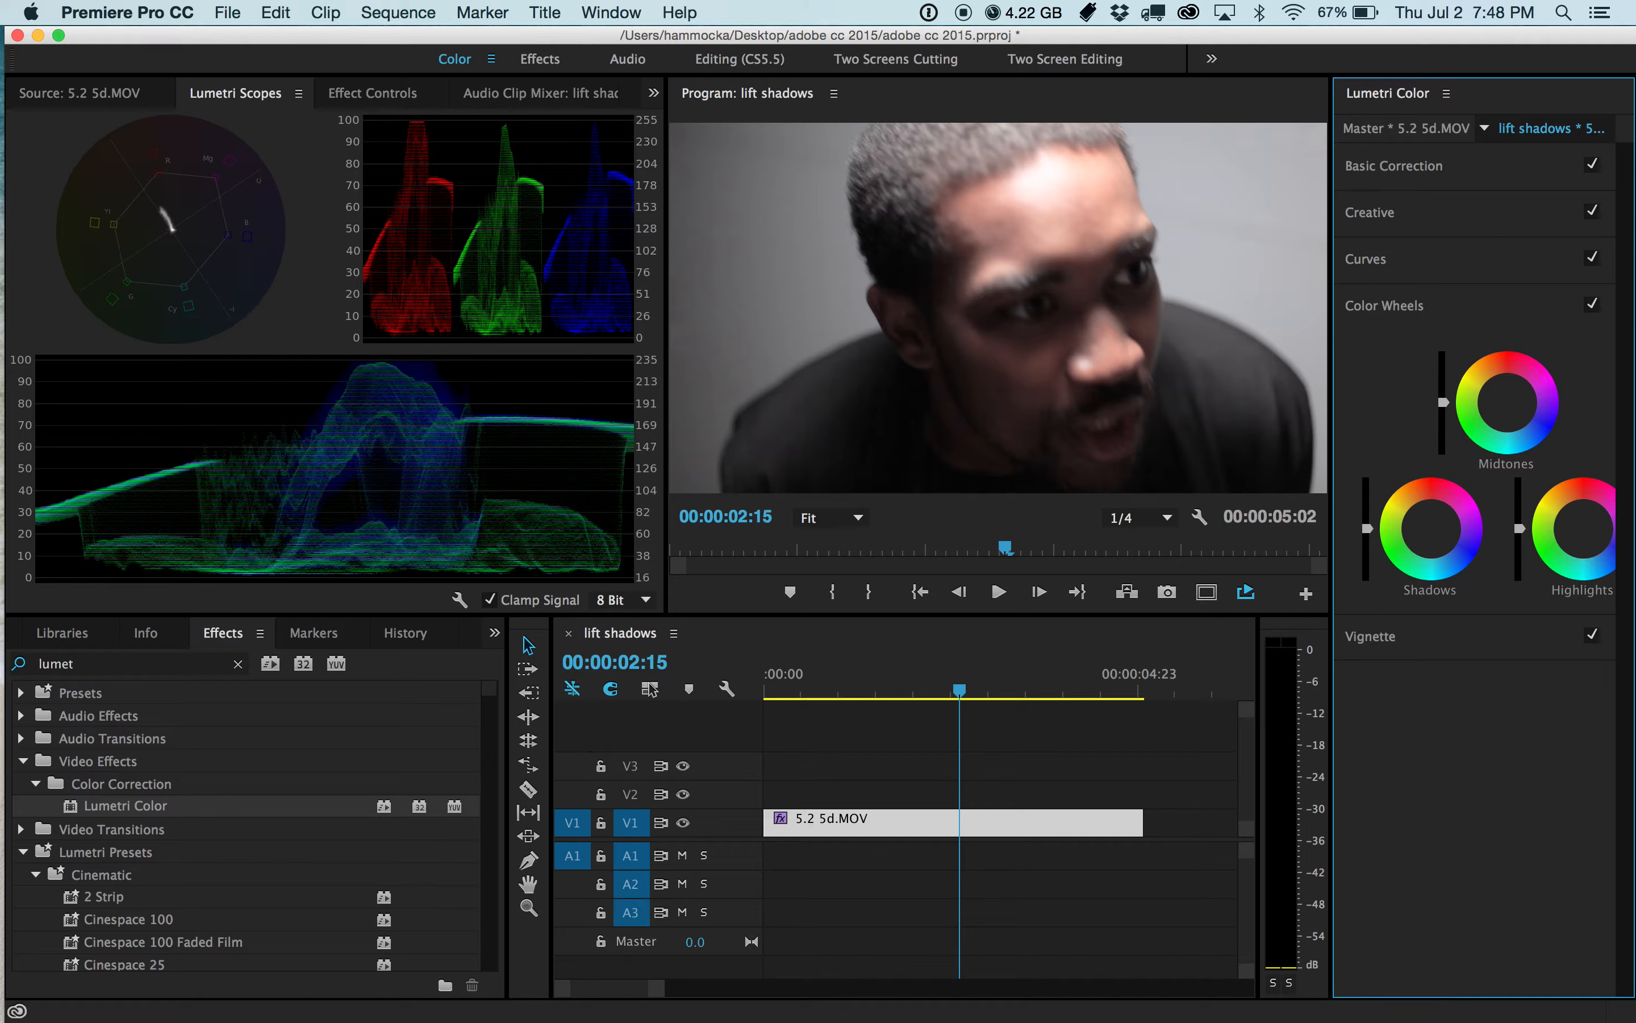
drag(1443, 395, 1444, 396)
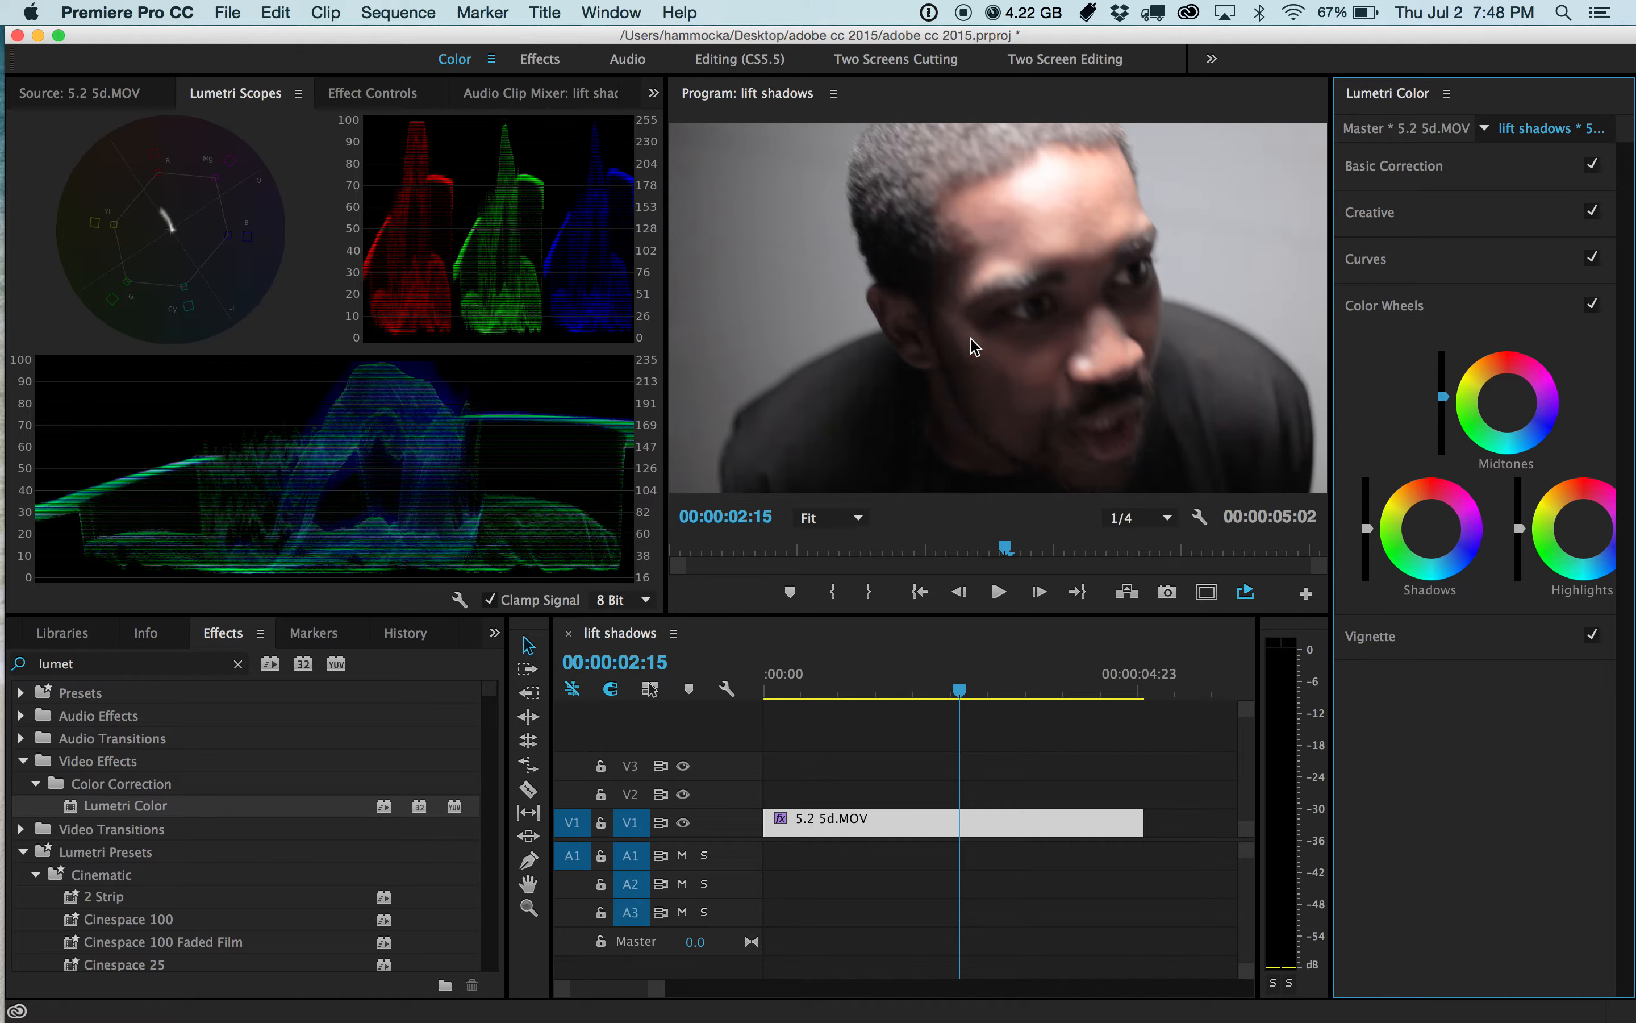
drag(1443, 392, 1443, 391)
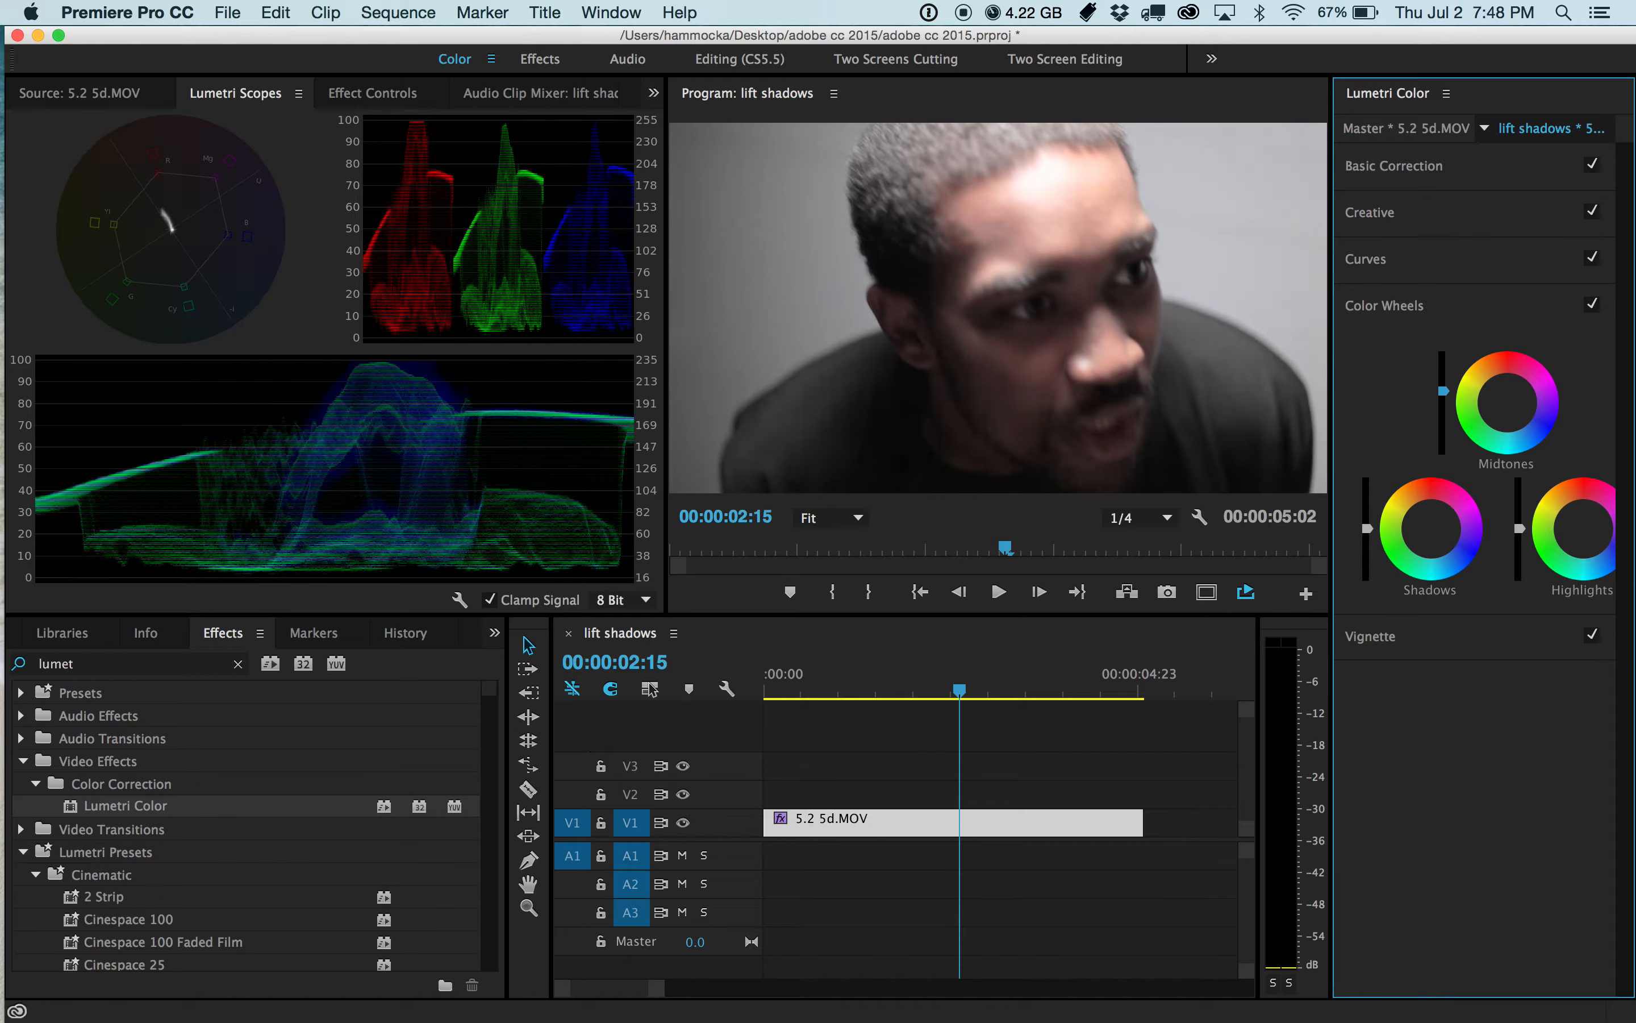
Try raising the midtones of the white RGB curve with its midpoint and an extra point, and undo the curve changes
click(1426, 269)
drag(1480, 521, 1488, 479)
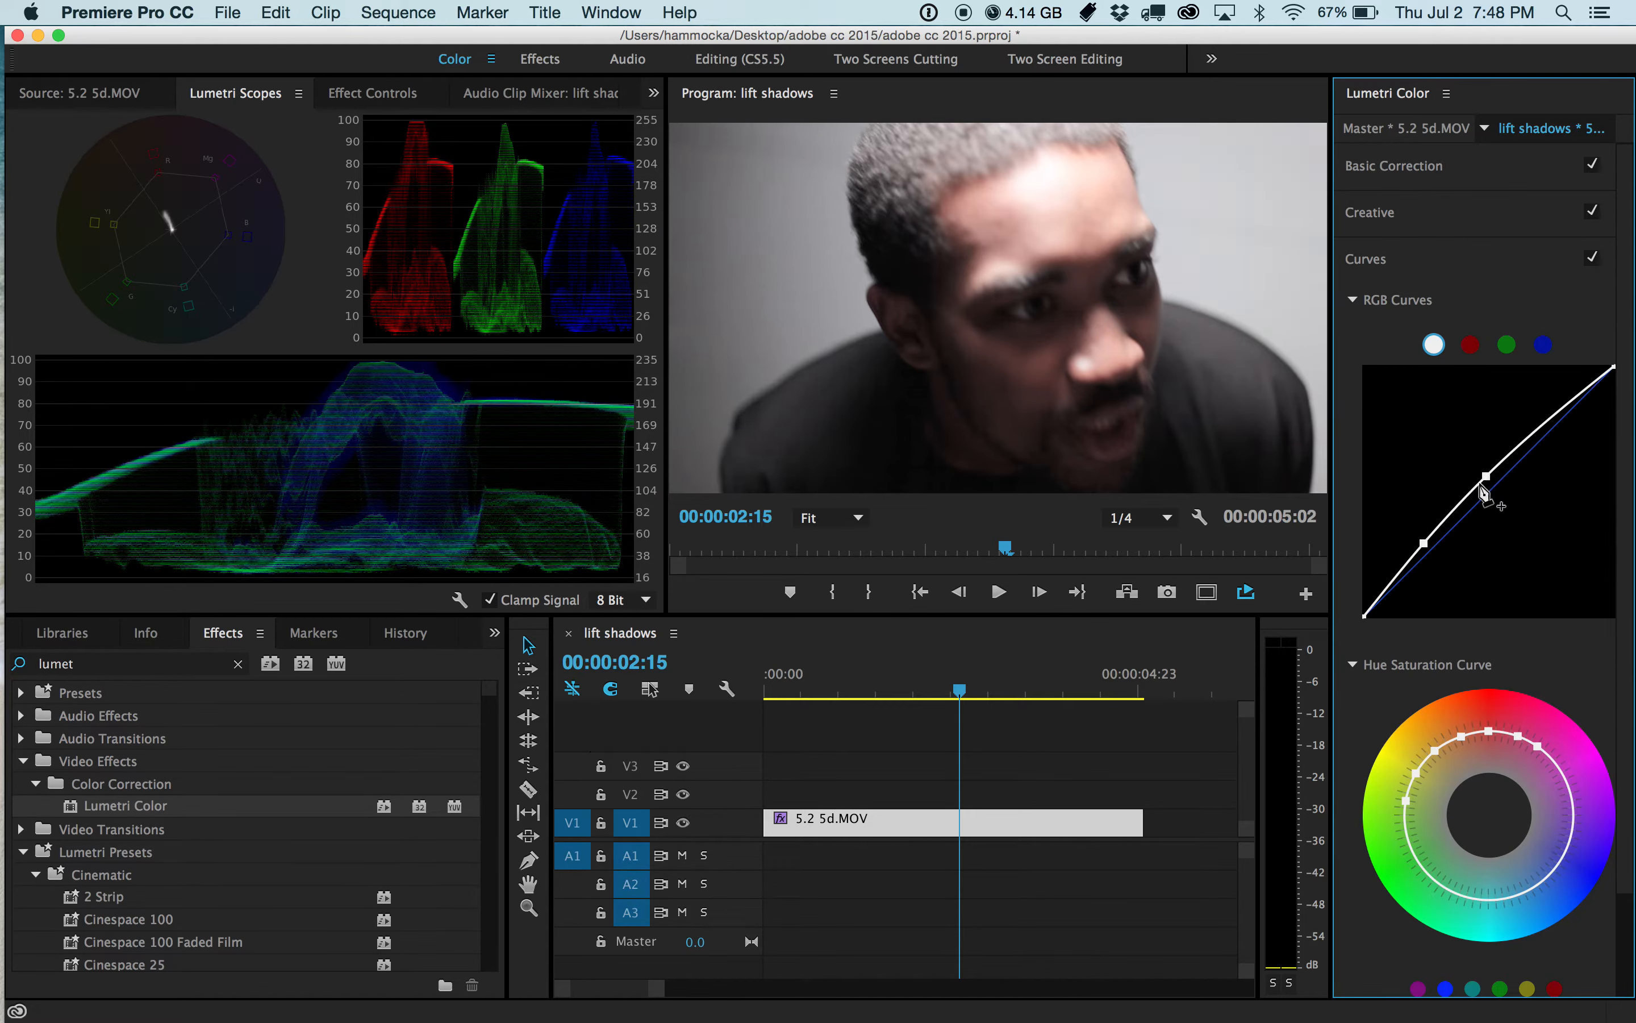
click(1472, 488)
mouse_move(1487, 477)
mouse_down()
mouse_move(1492, 495)
mouse_move(1485, 472)
mouse_up()
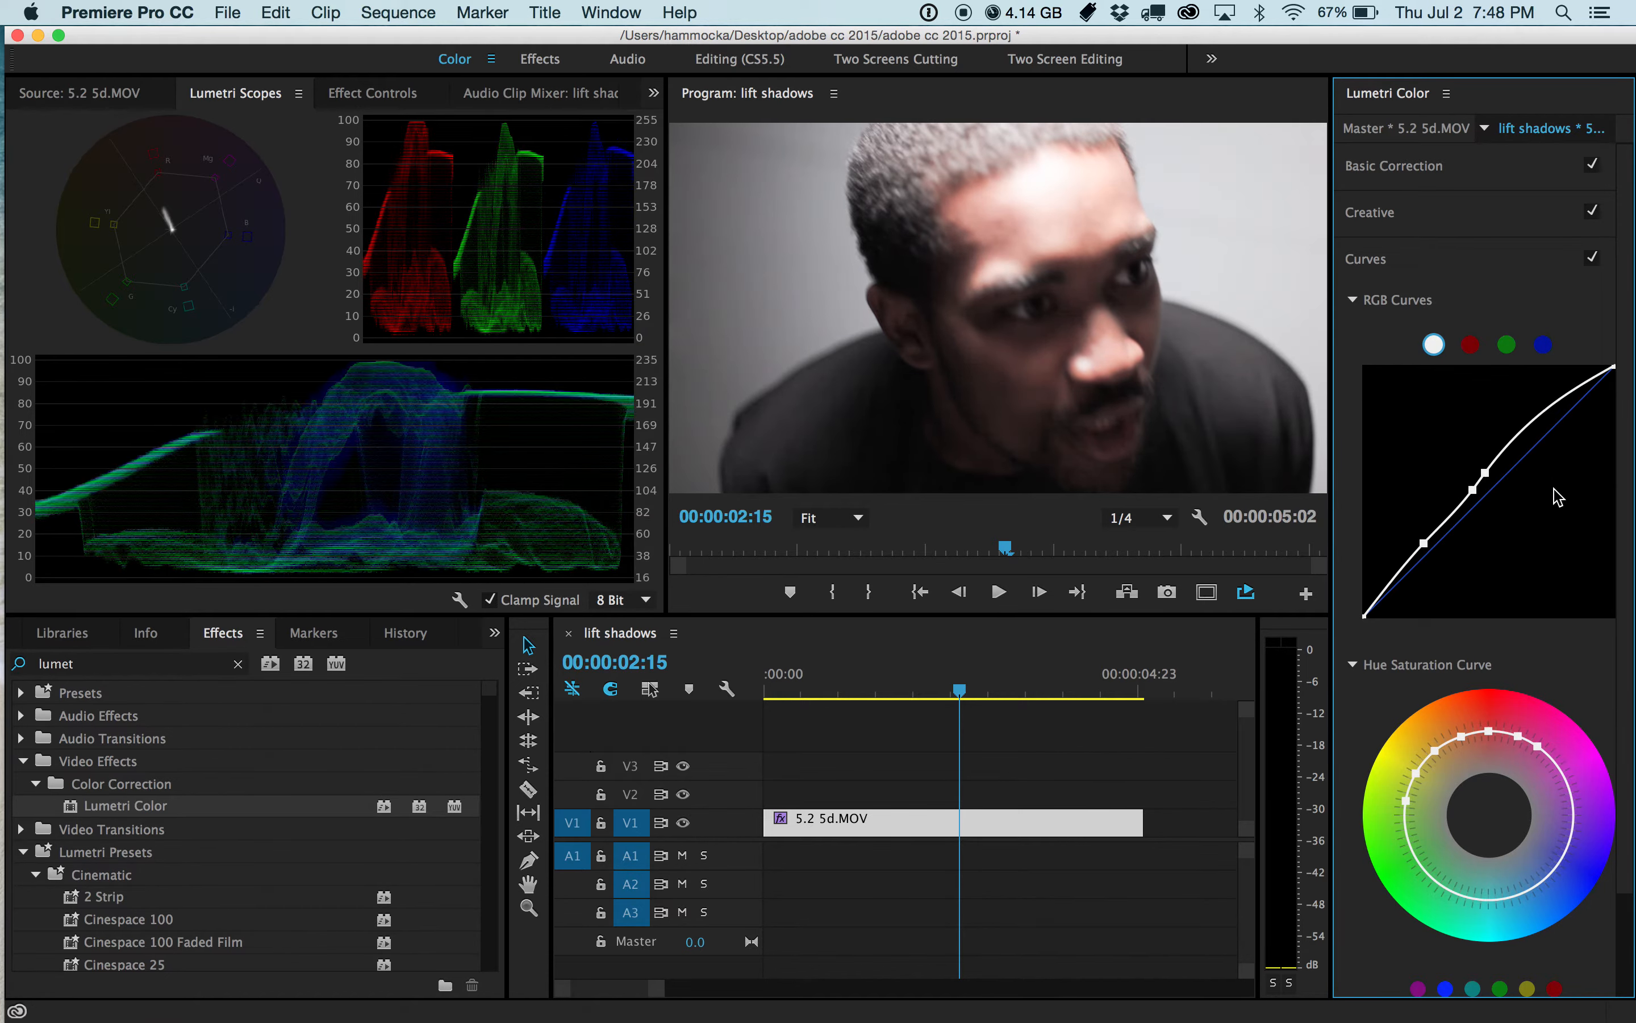
key(super+z)
key(super+z)
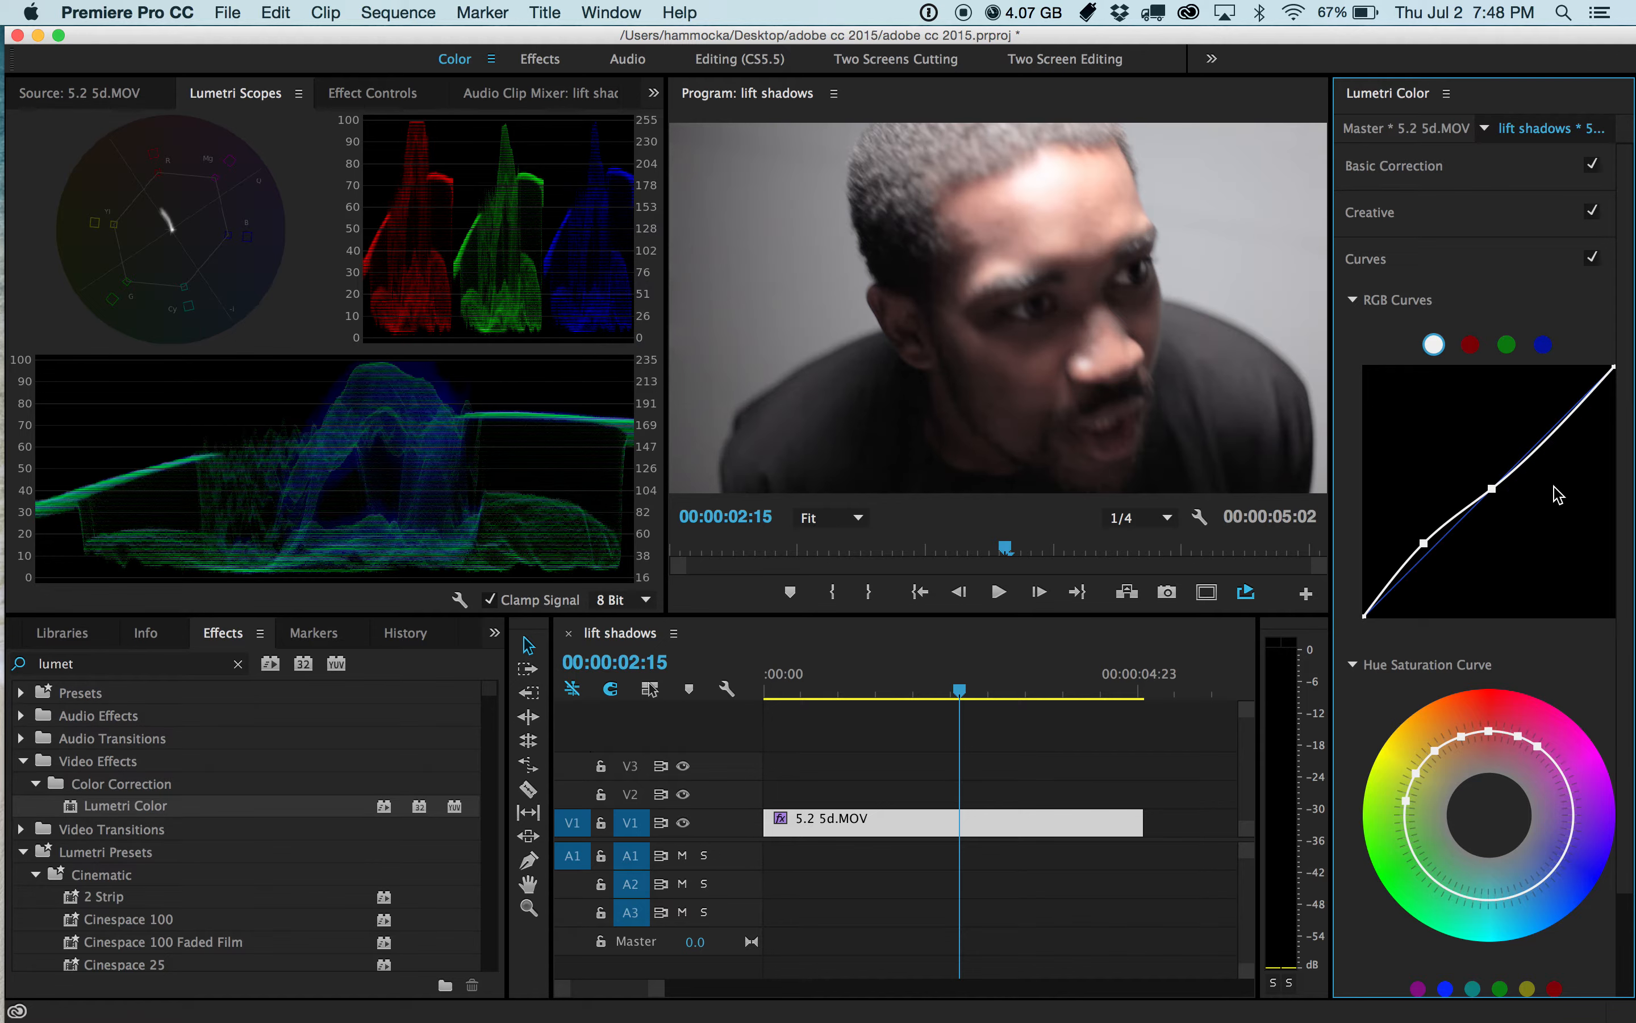
Set the Midtones level in the Color Wheels slightly above its neutral position
click(1501, 263)
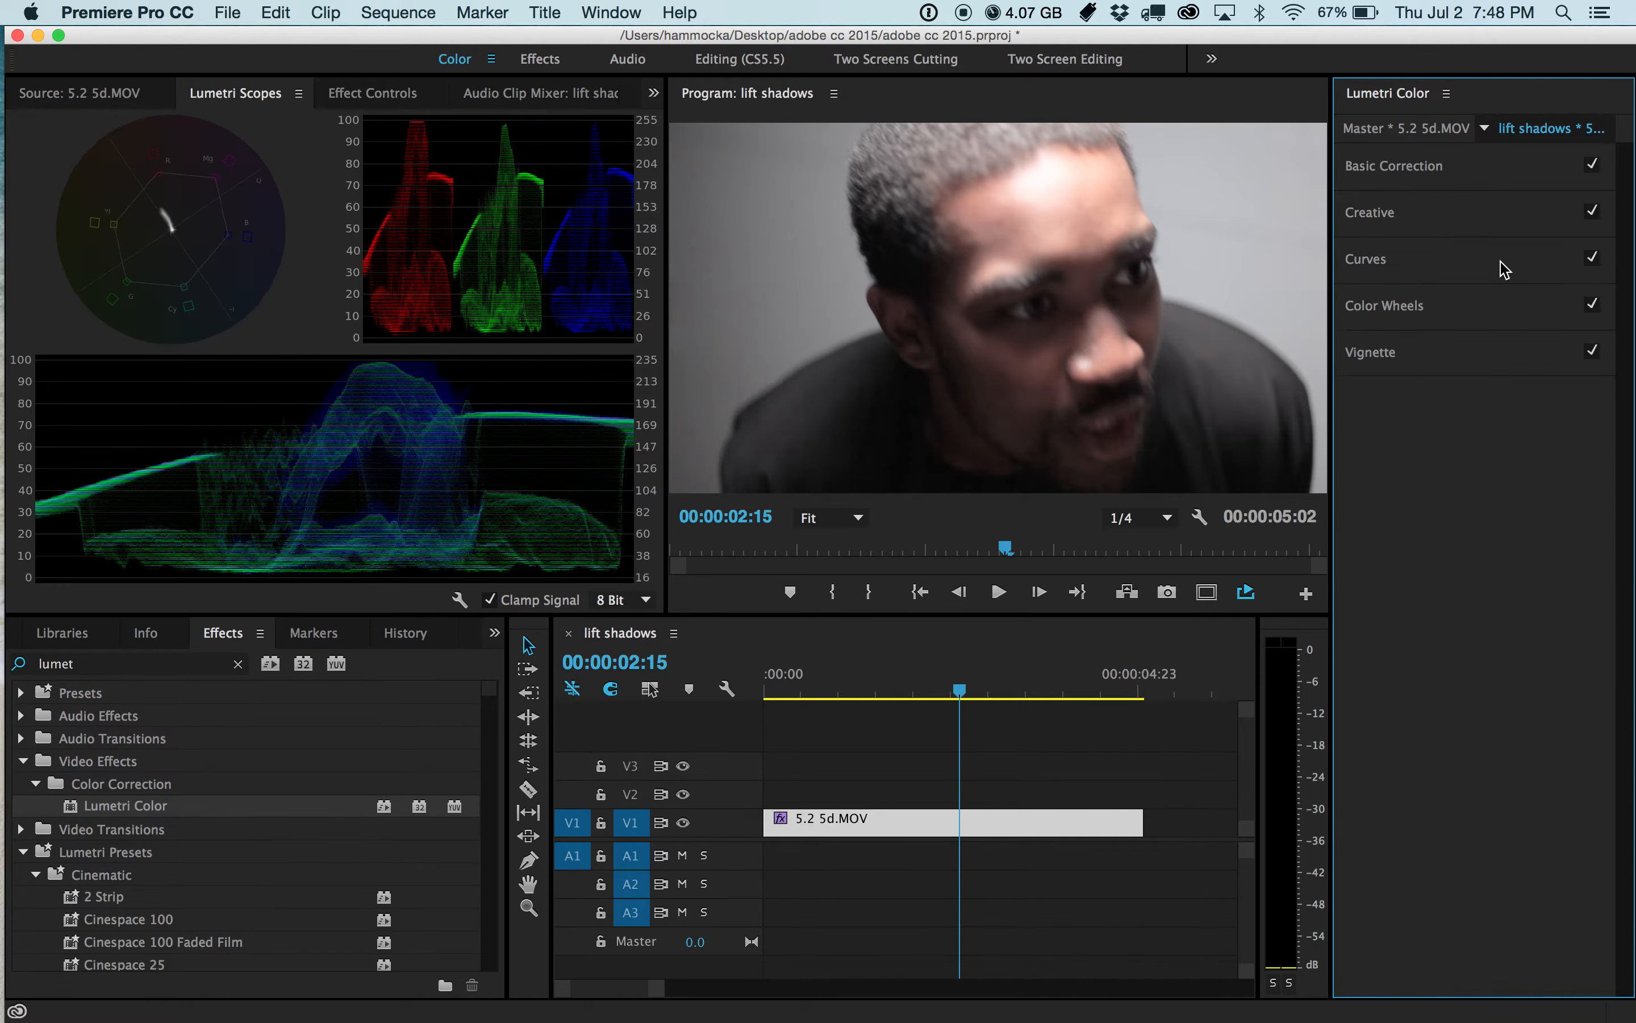
click(1502, 307)
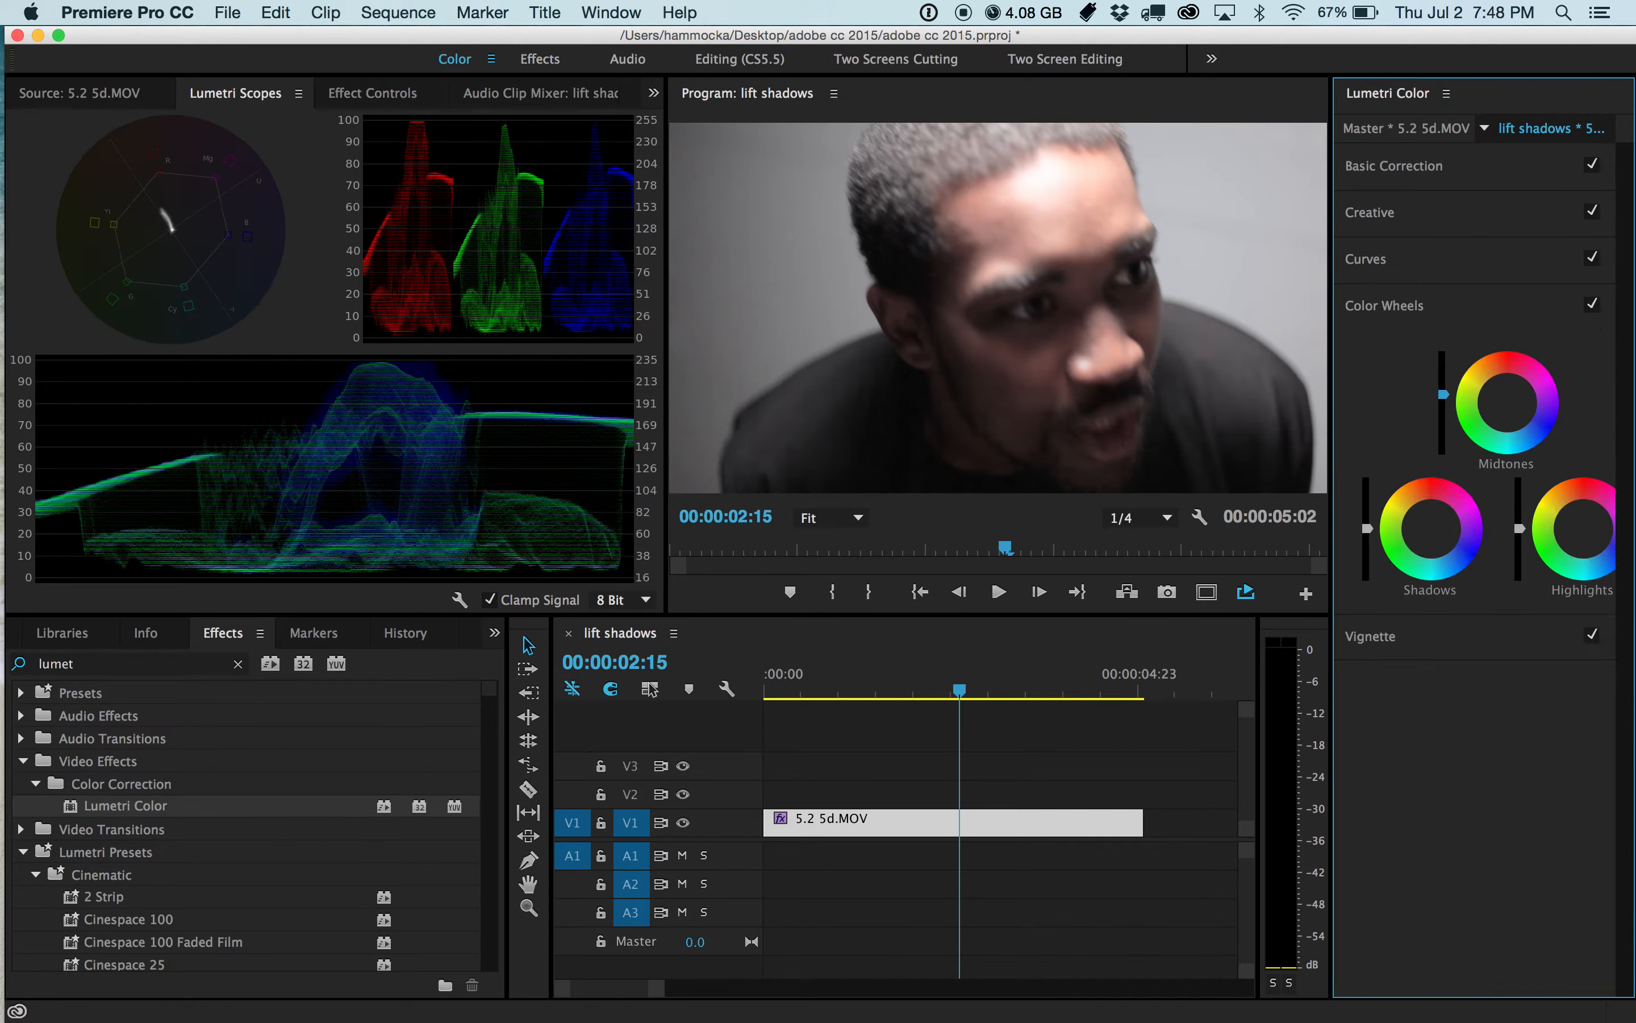
drag(1443, 396, 1443, 400)
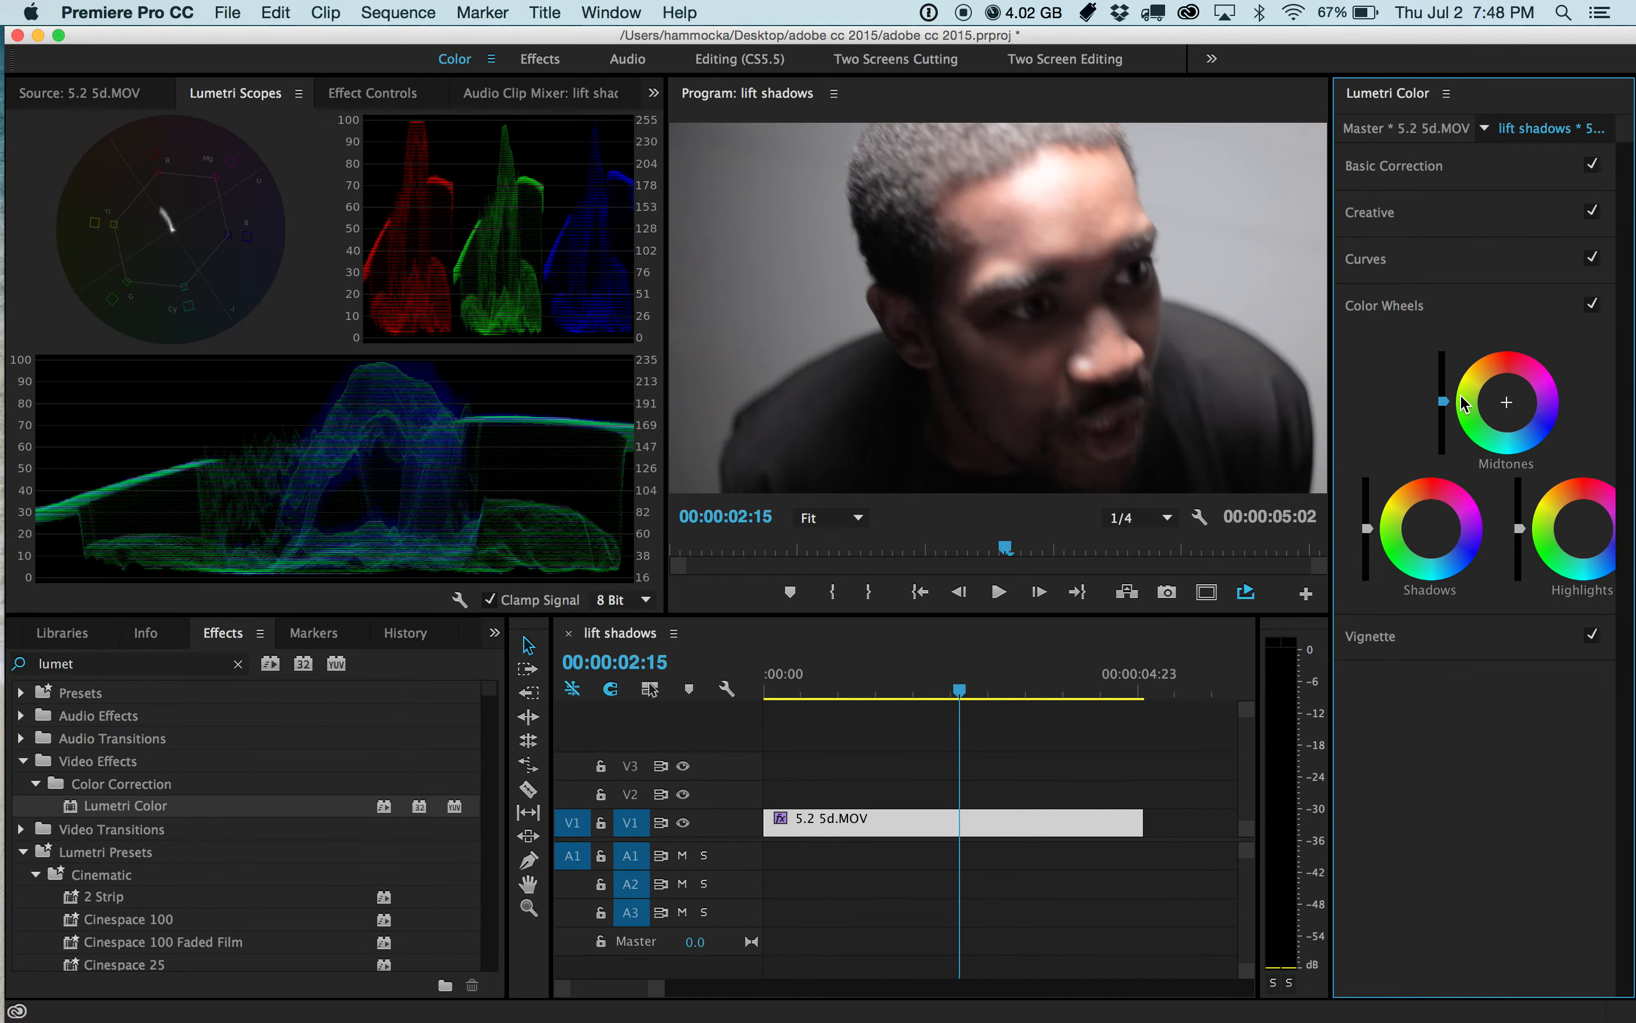
click(1418, 306)
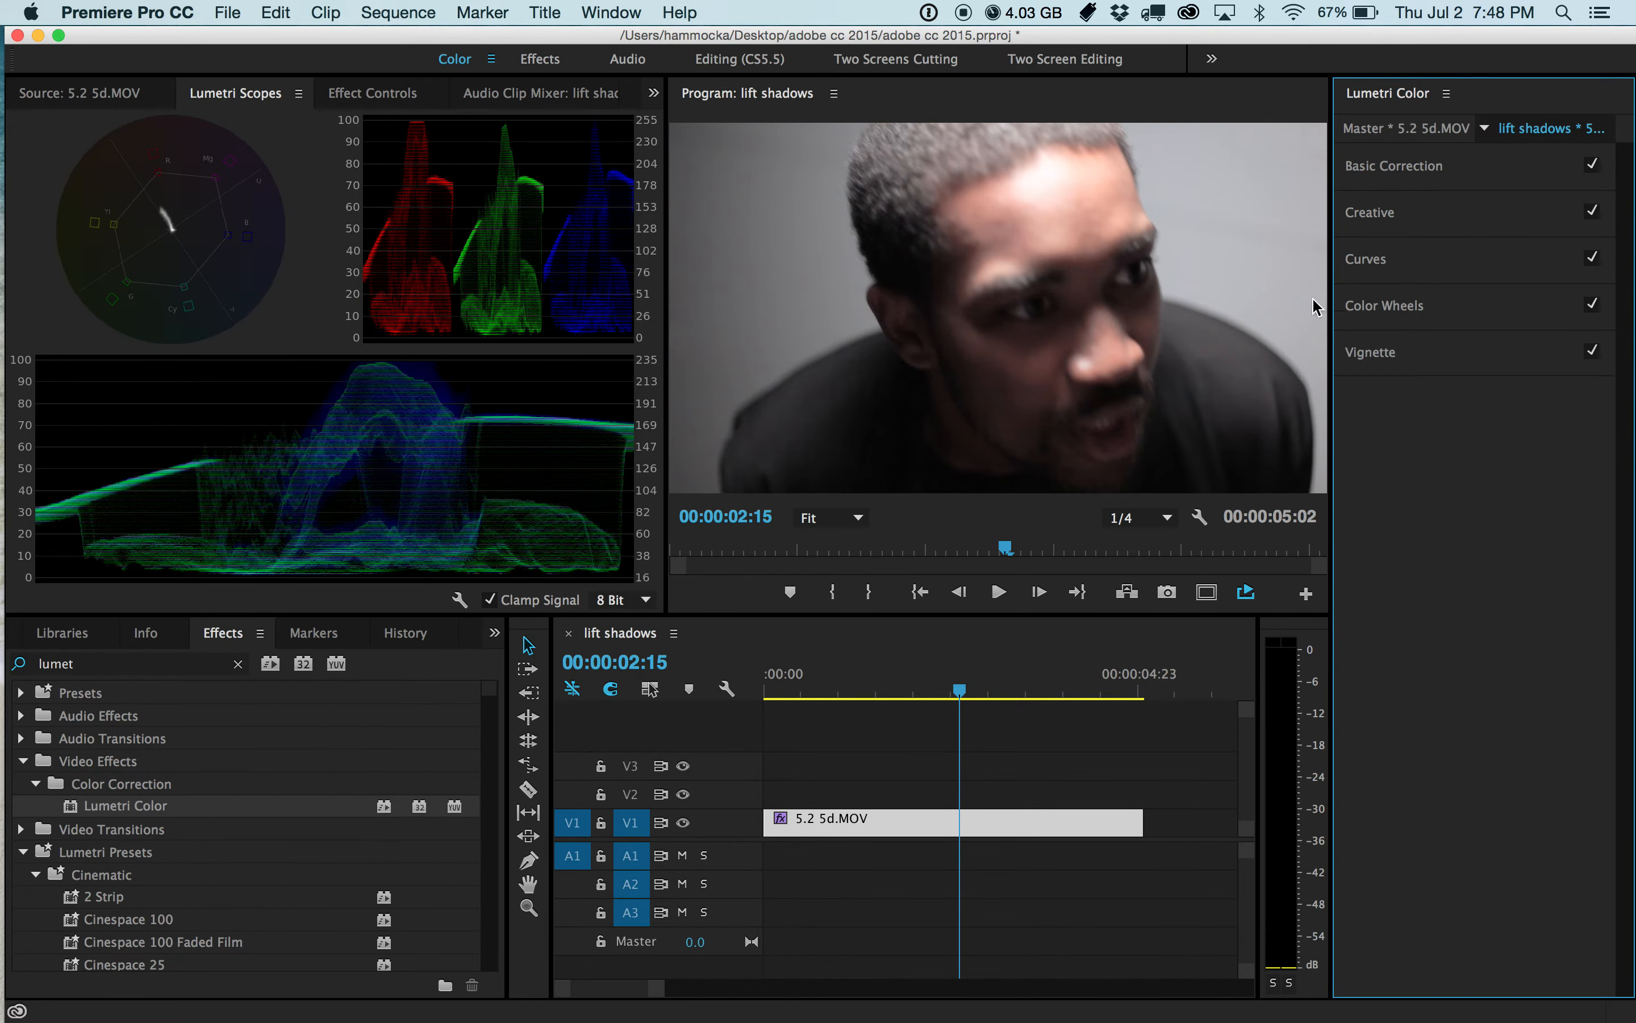
Review the Vignette, Creative, Basic Correction and Curves settings of the lift shadows clip
click(1401, 364)
click(1400, 358)
click(1395, 366)
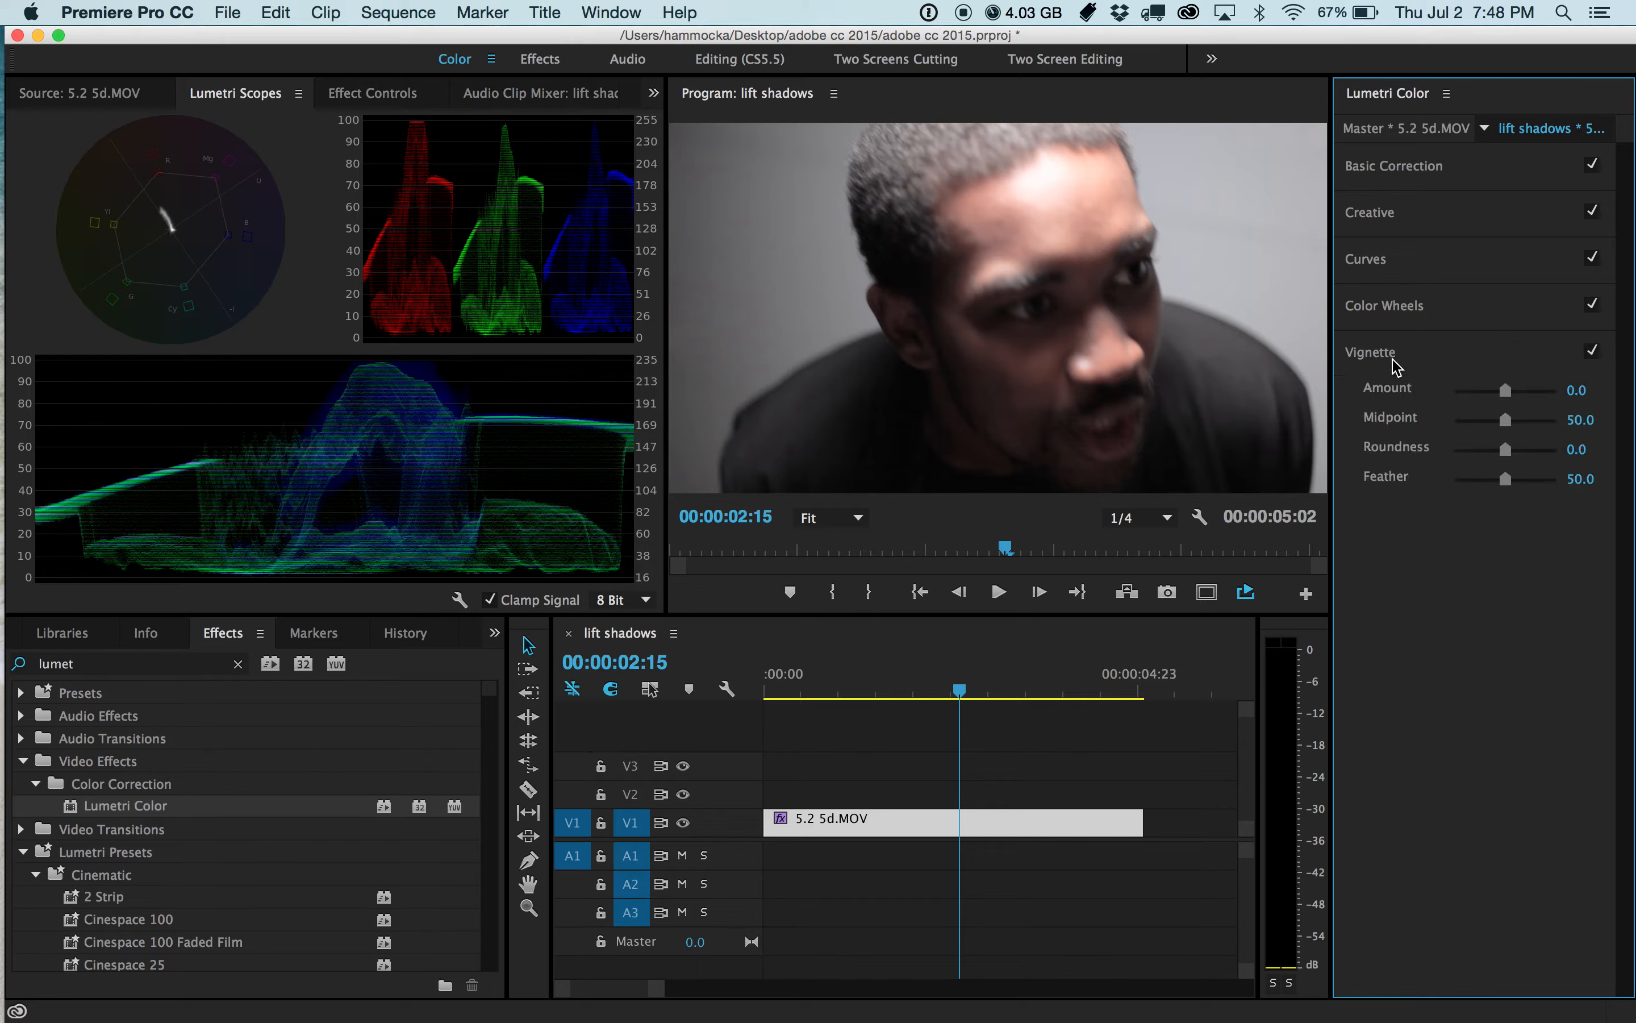
click(1395, 365)
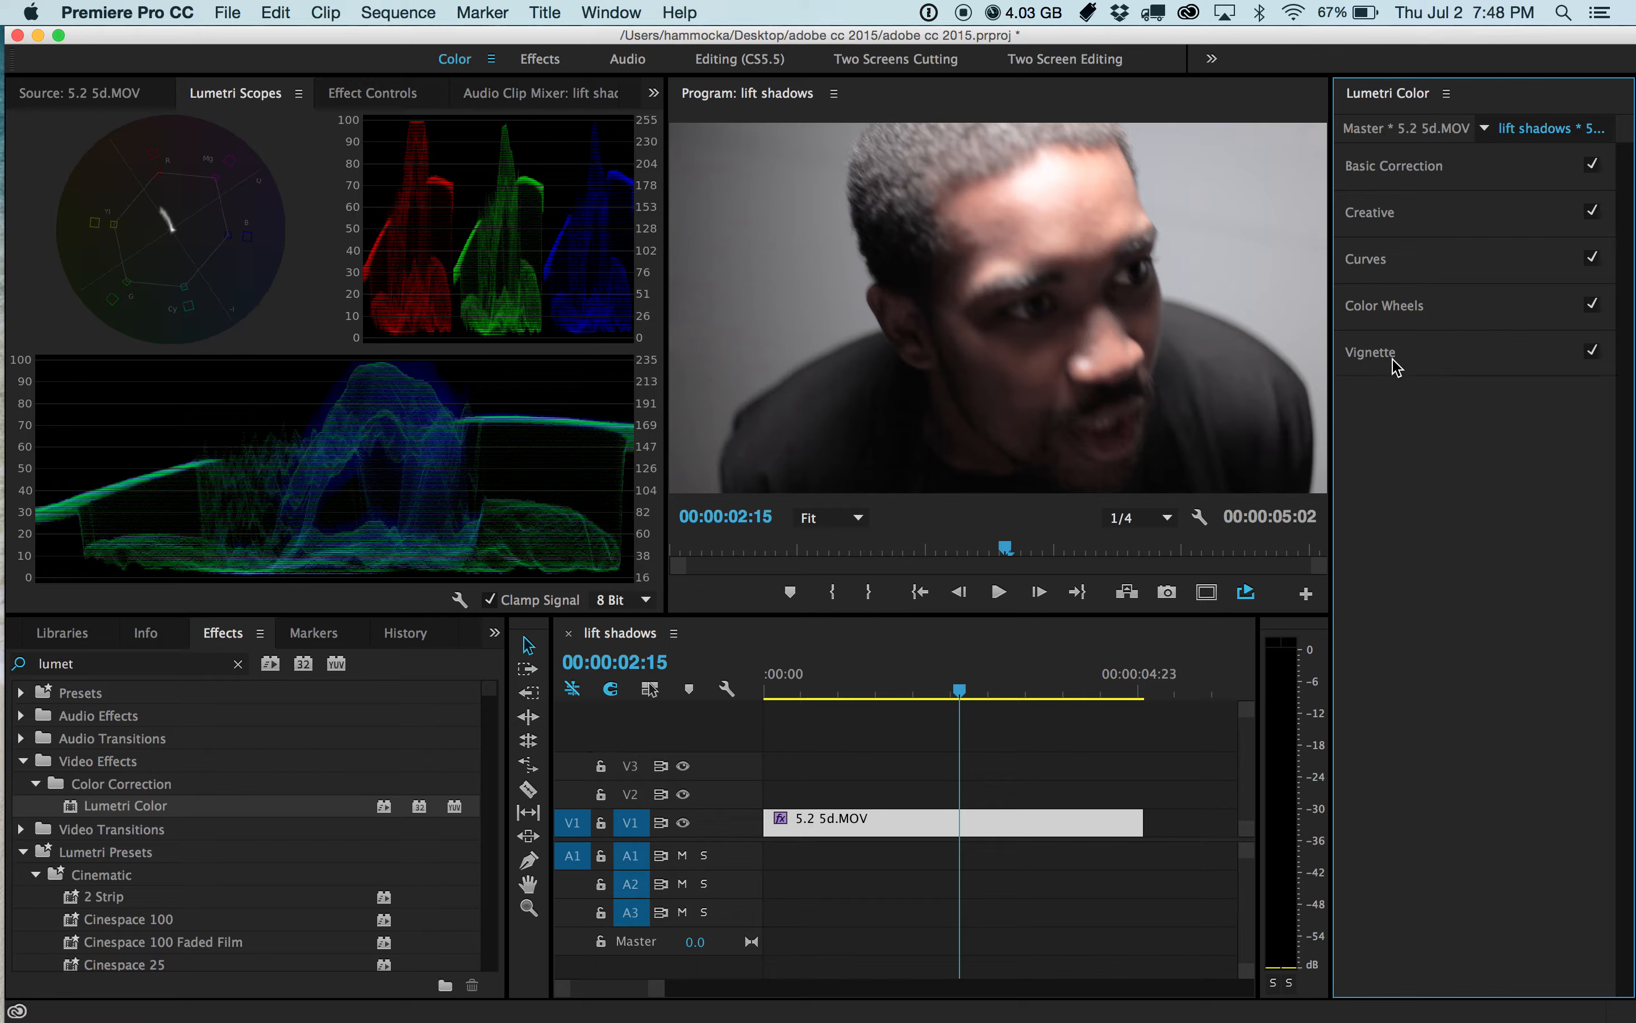
click(1373, 260)
click(1380, 264)
click(1391, 215)
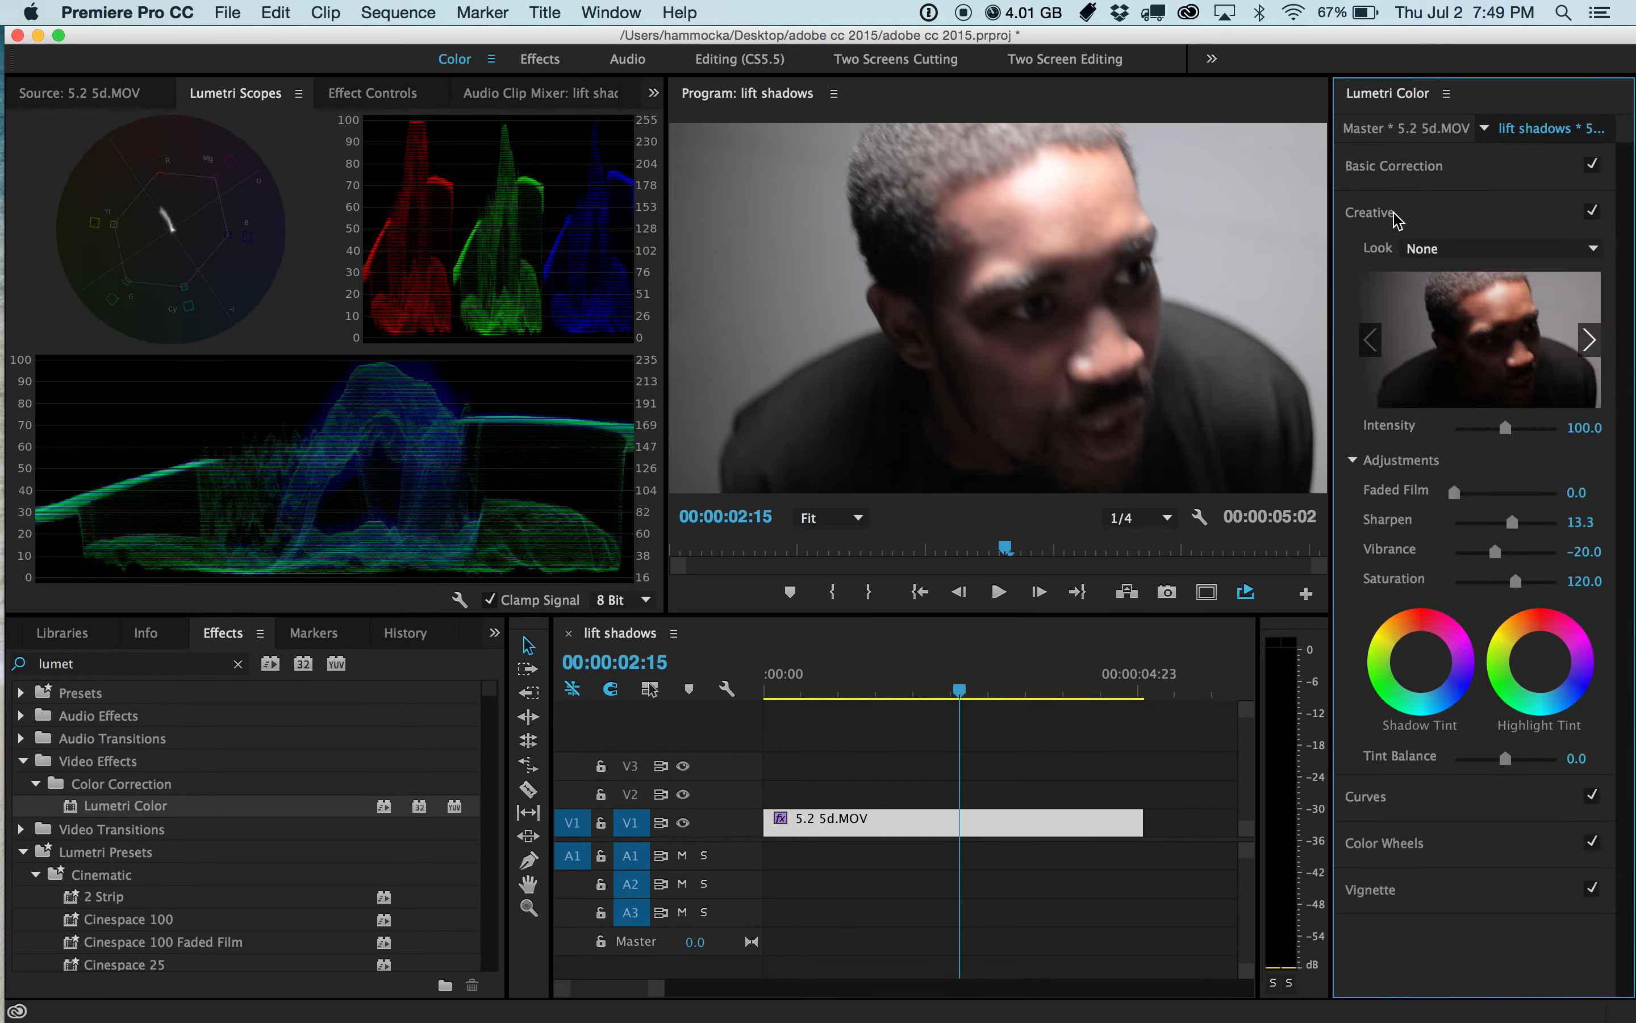
click(1386, 214)
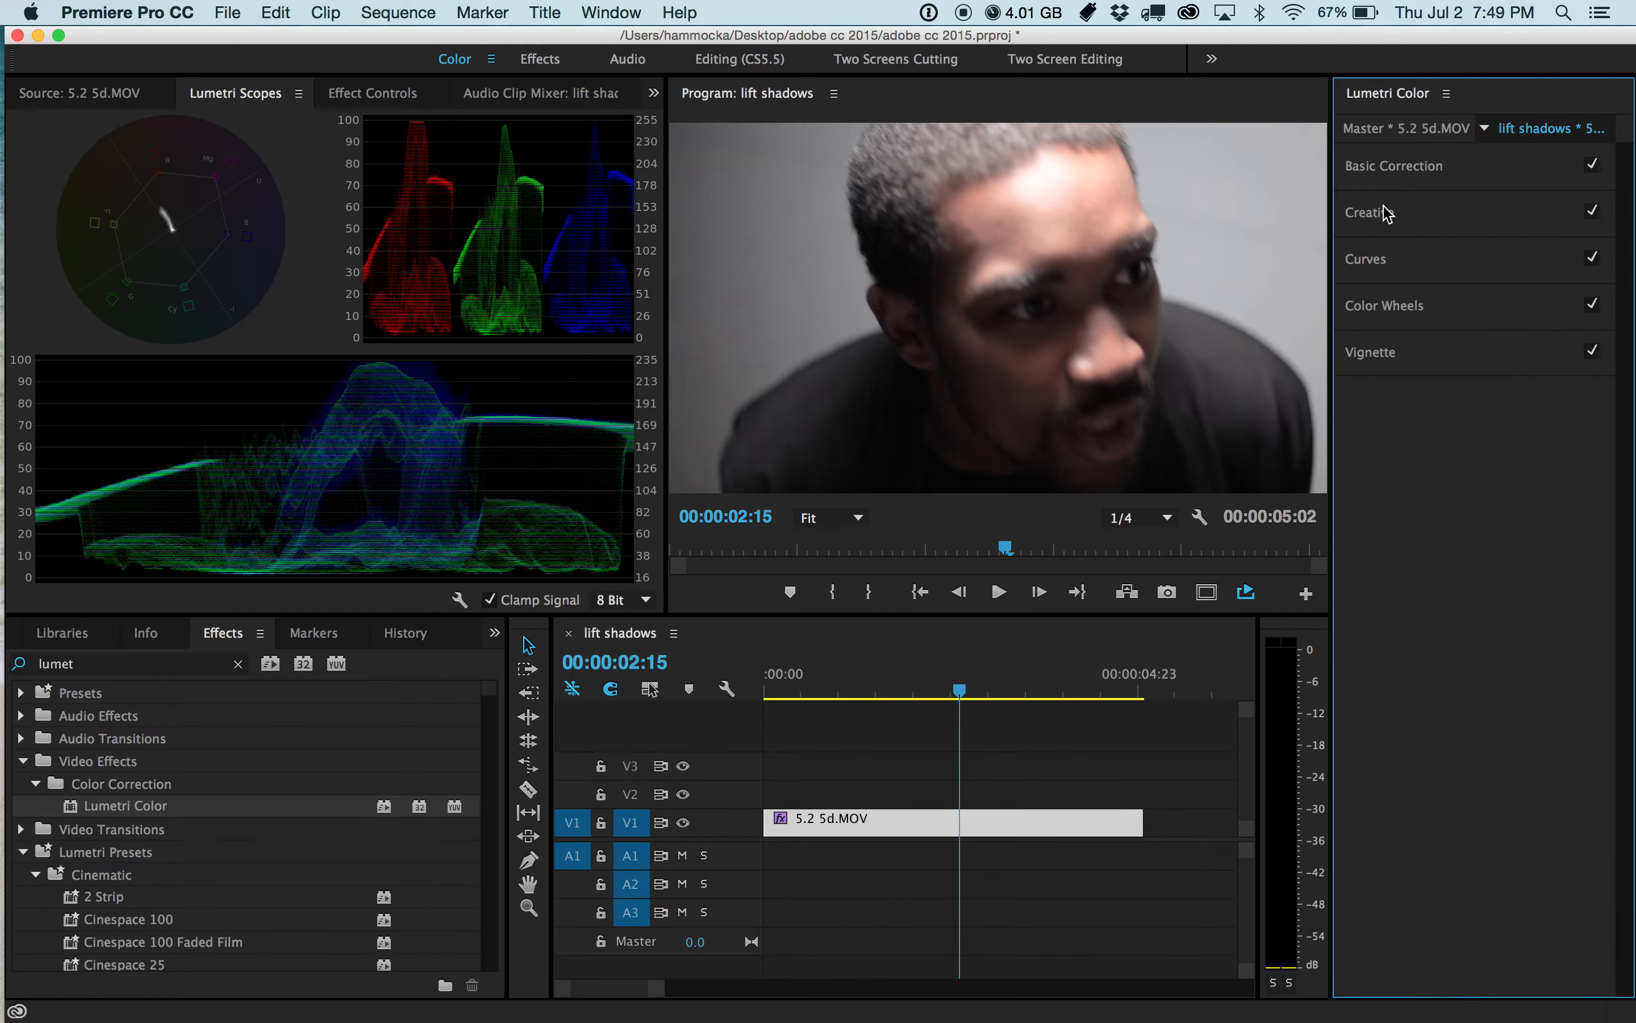
click(1406, 168)
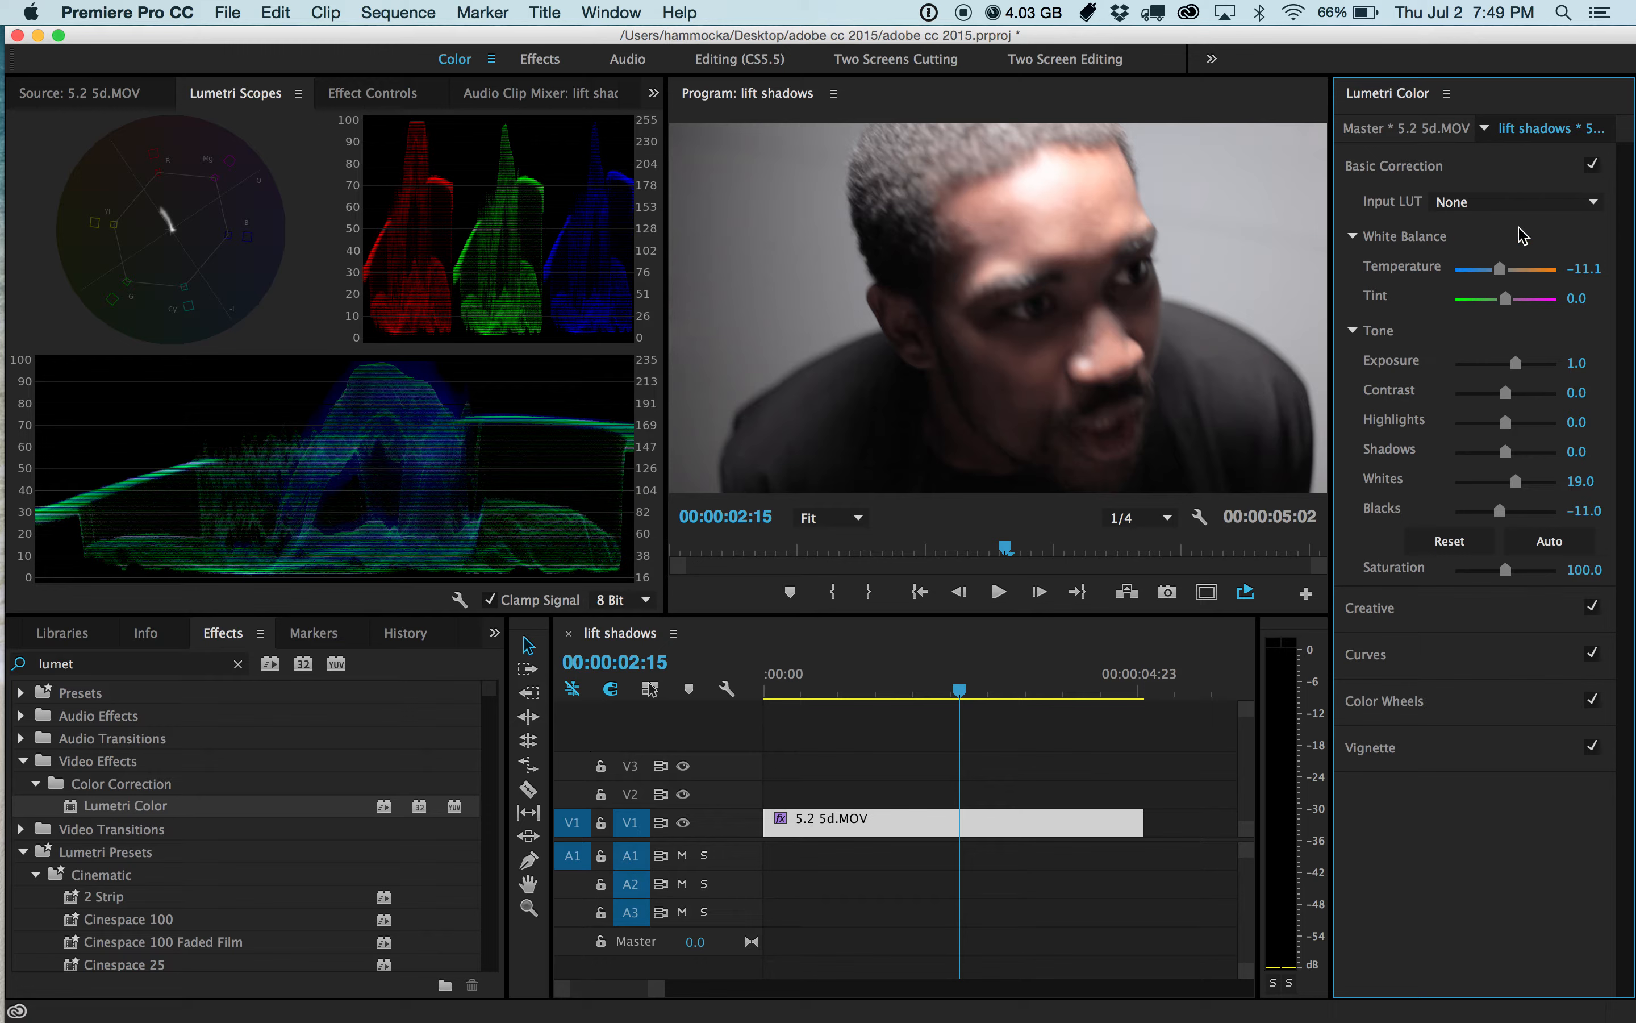
click(1406, 164)
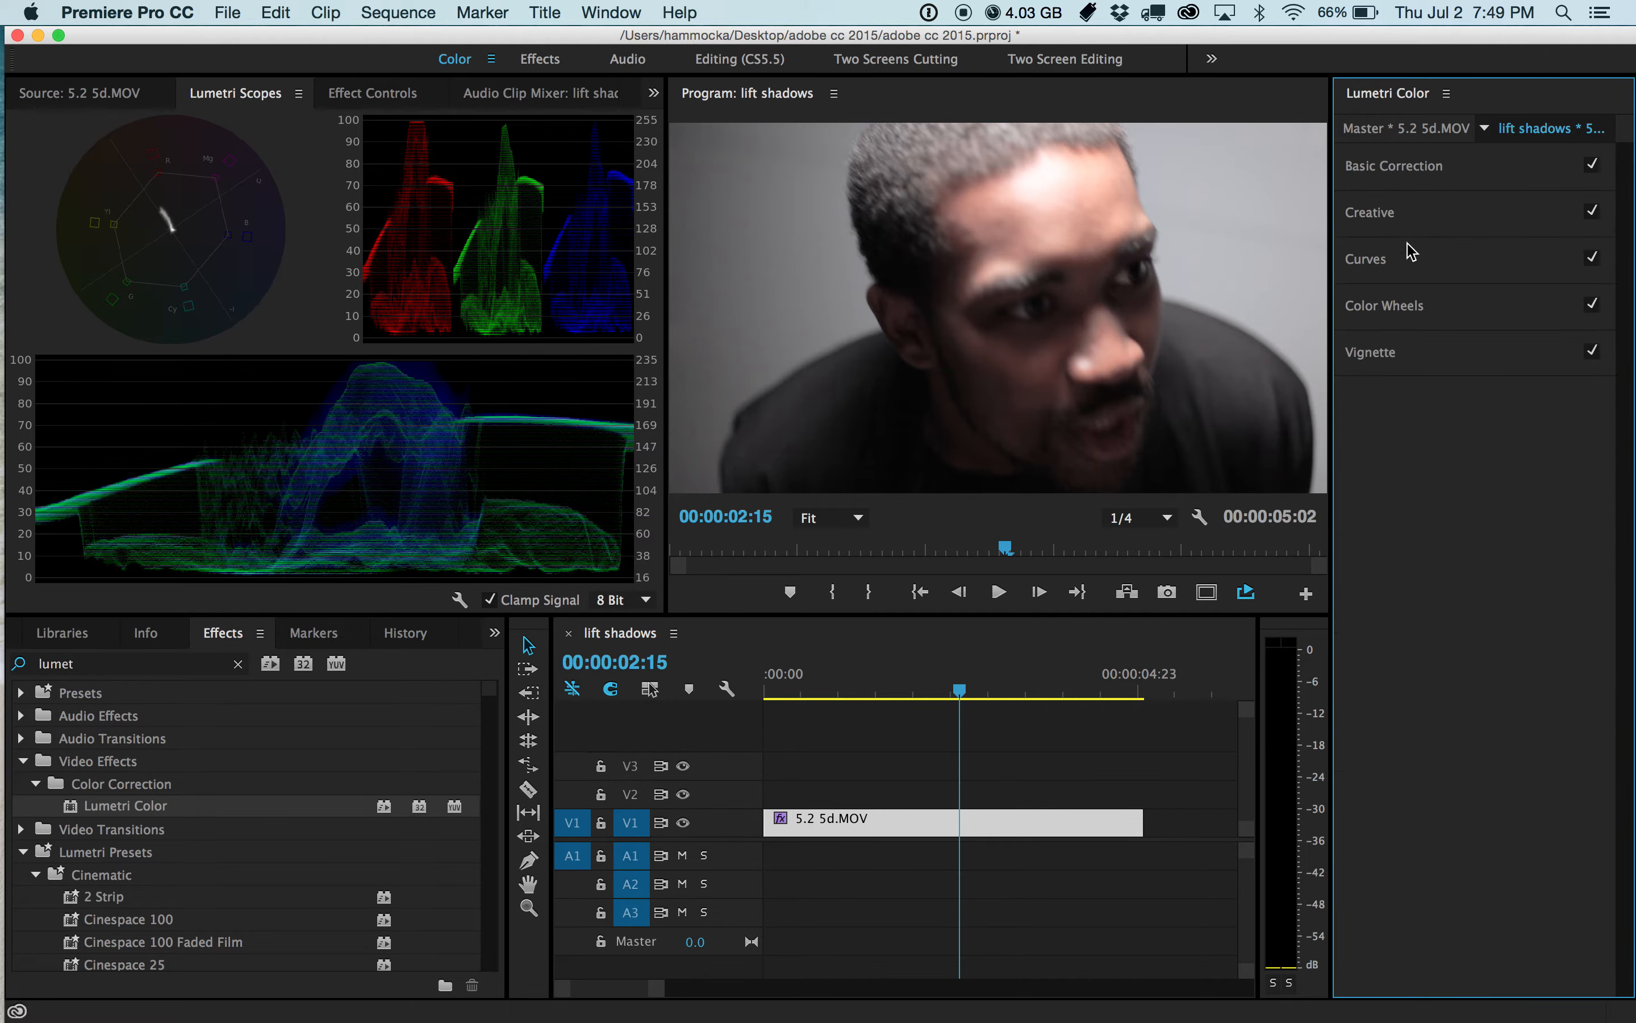
click(1412, 214)
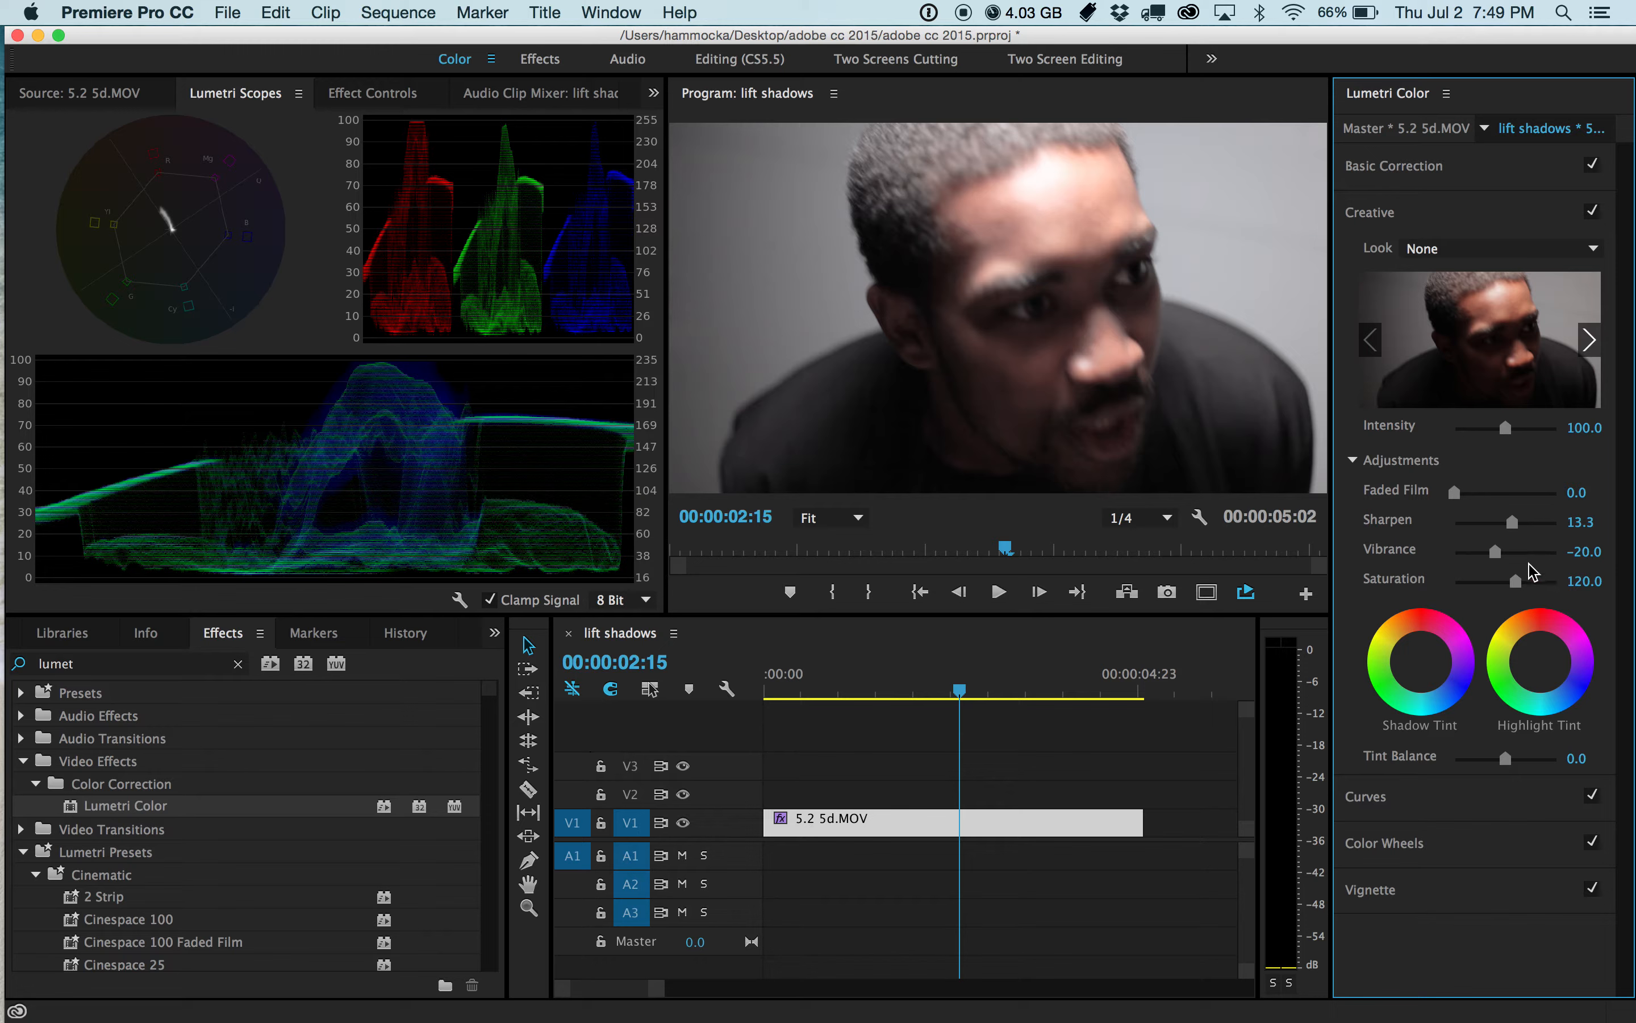
click(1419, 215)
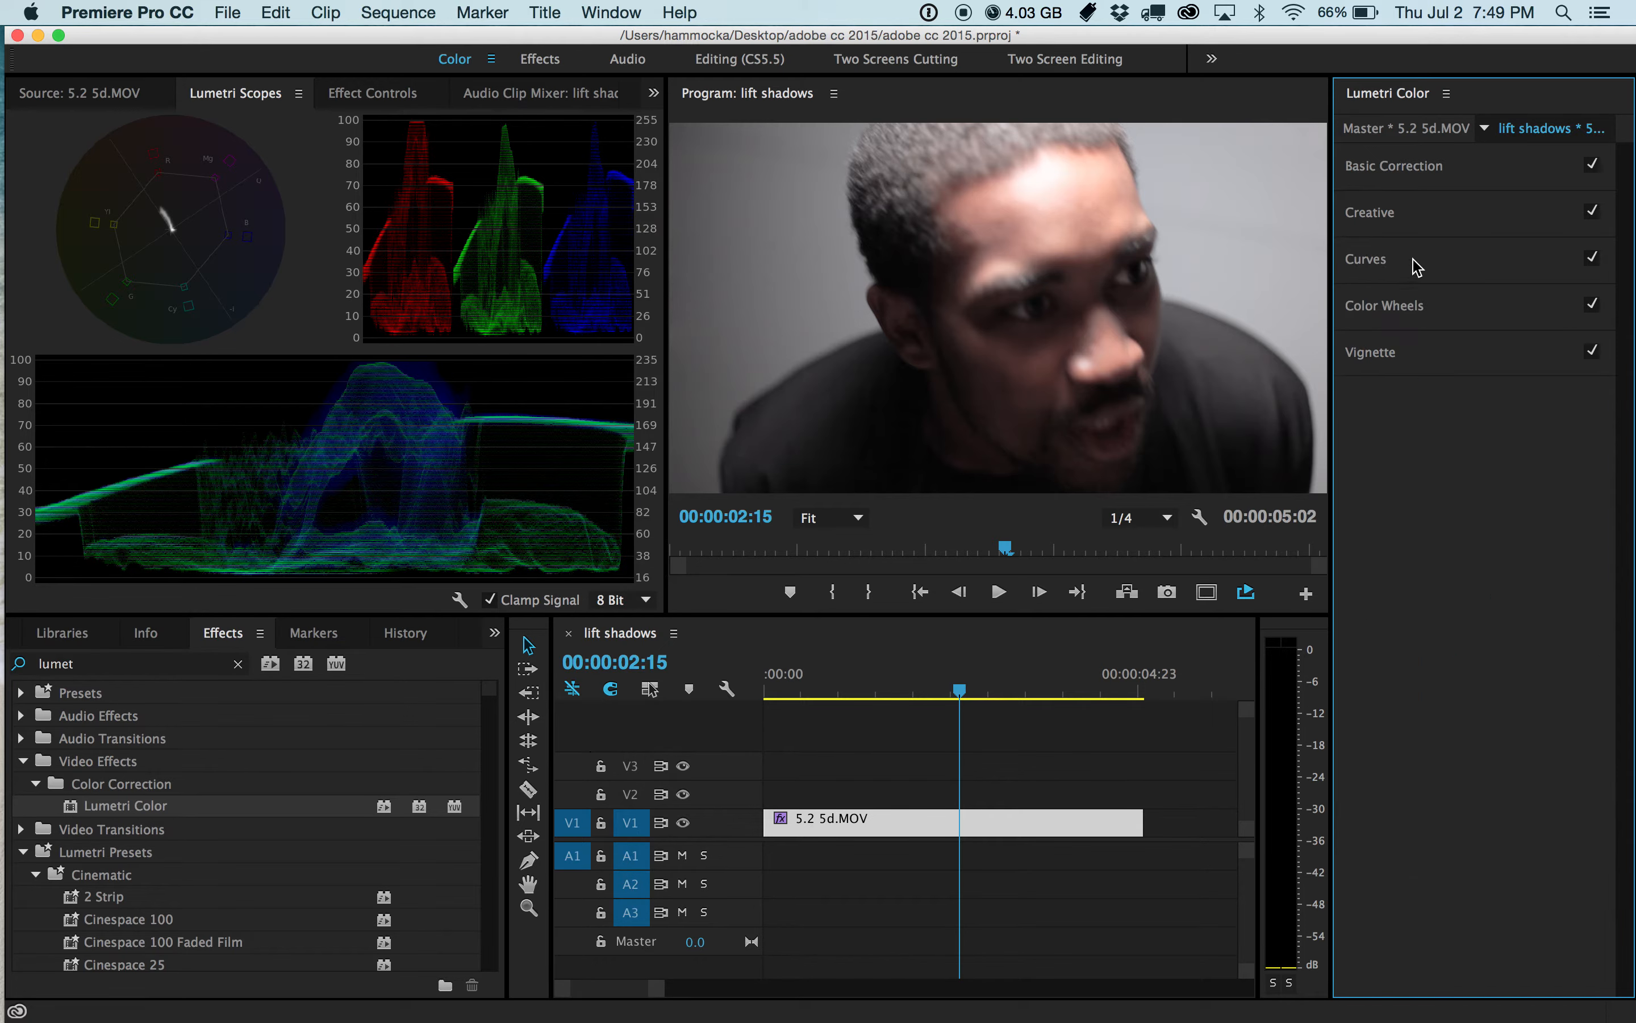
click(1415, 263)
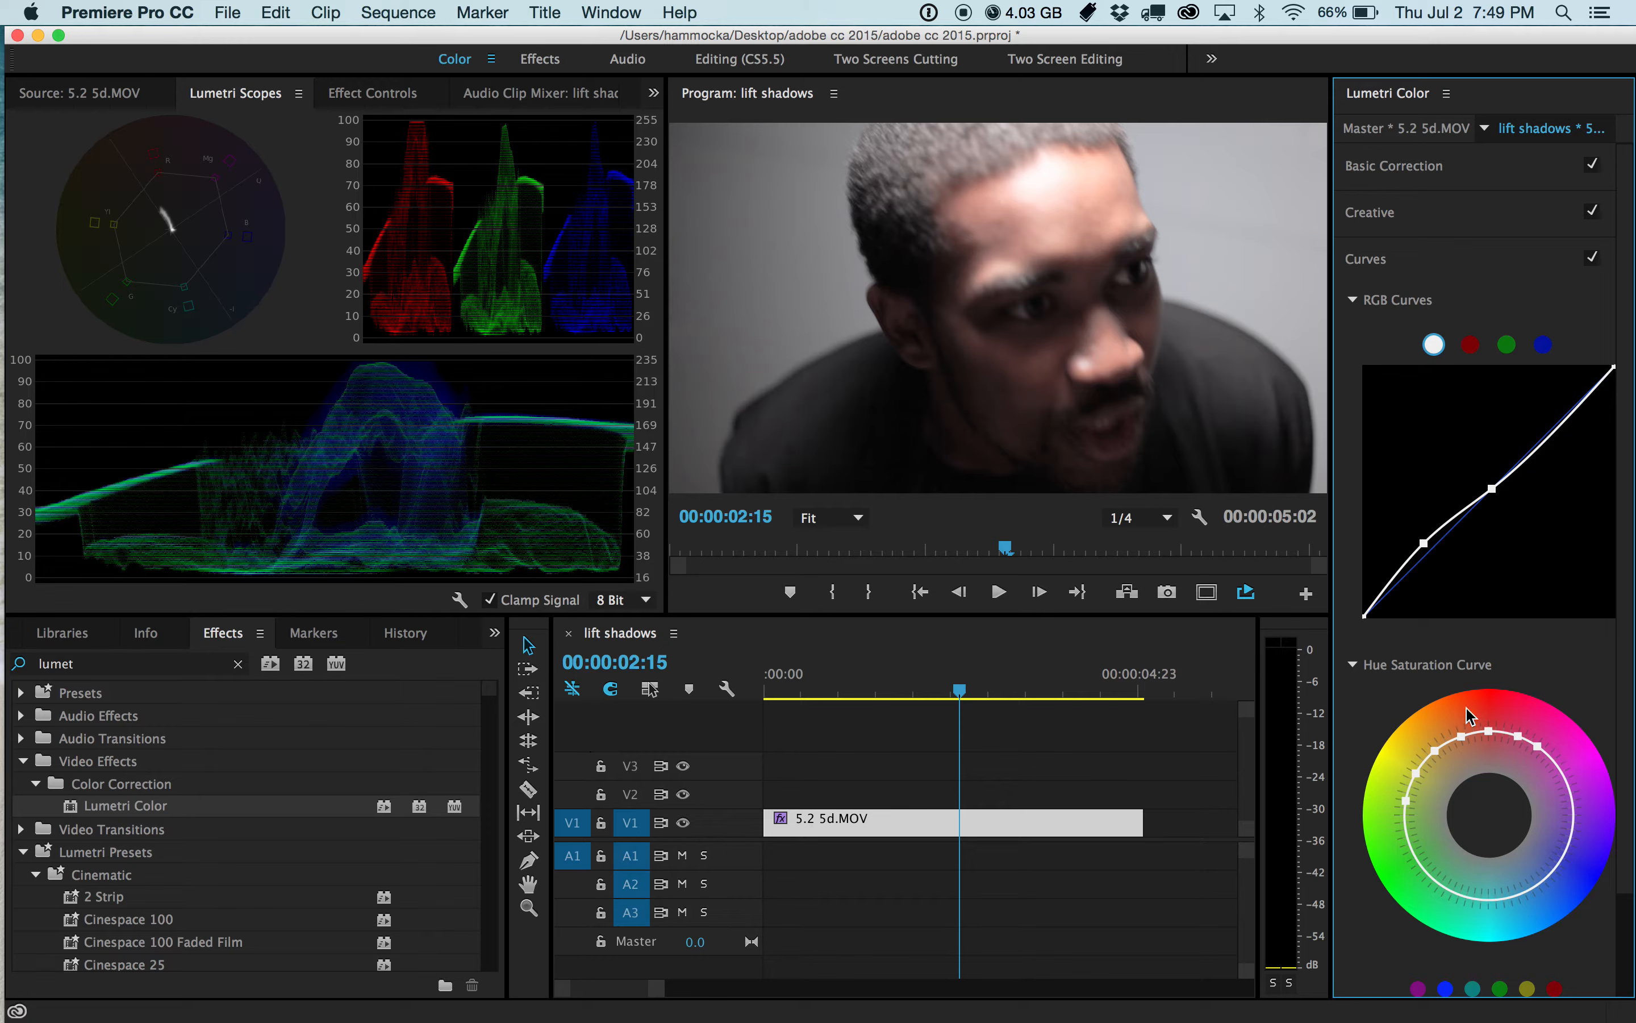
click(1390, 271)
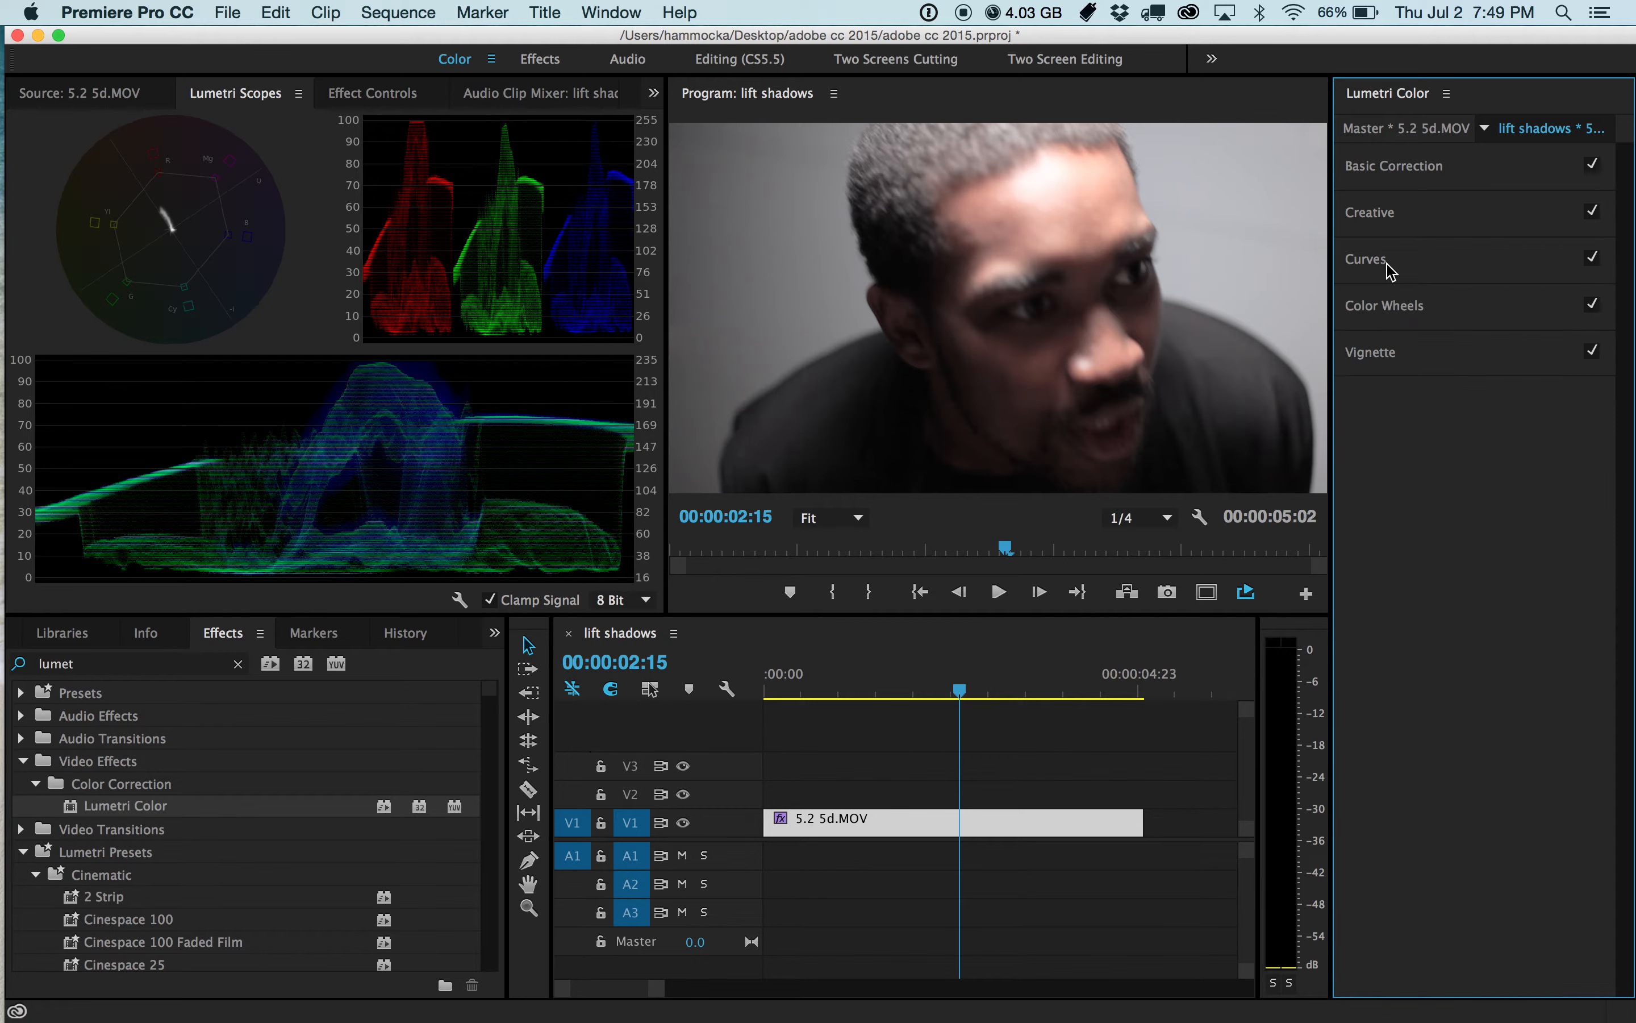
Try tinting the midtones slightly toward blue in the Color Wheels and reset the Midtones wheel to neutral
click(1386, 308)
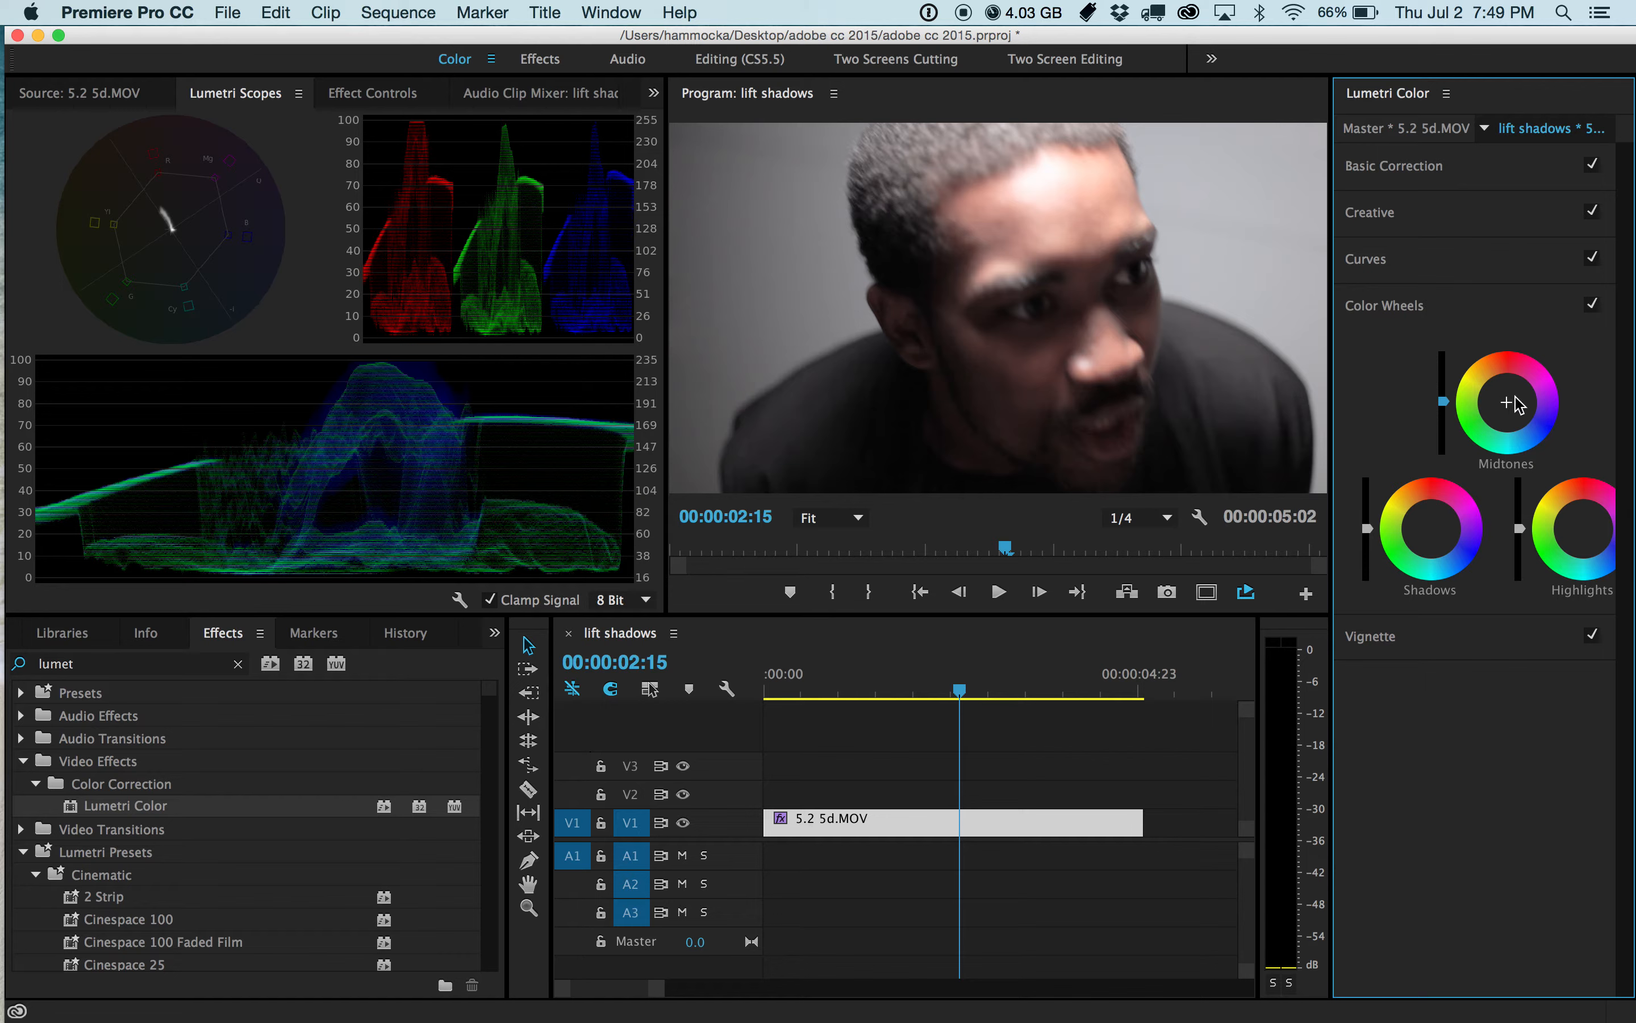
drag(1505, 404, 1511, 406)
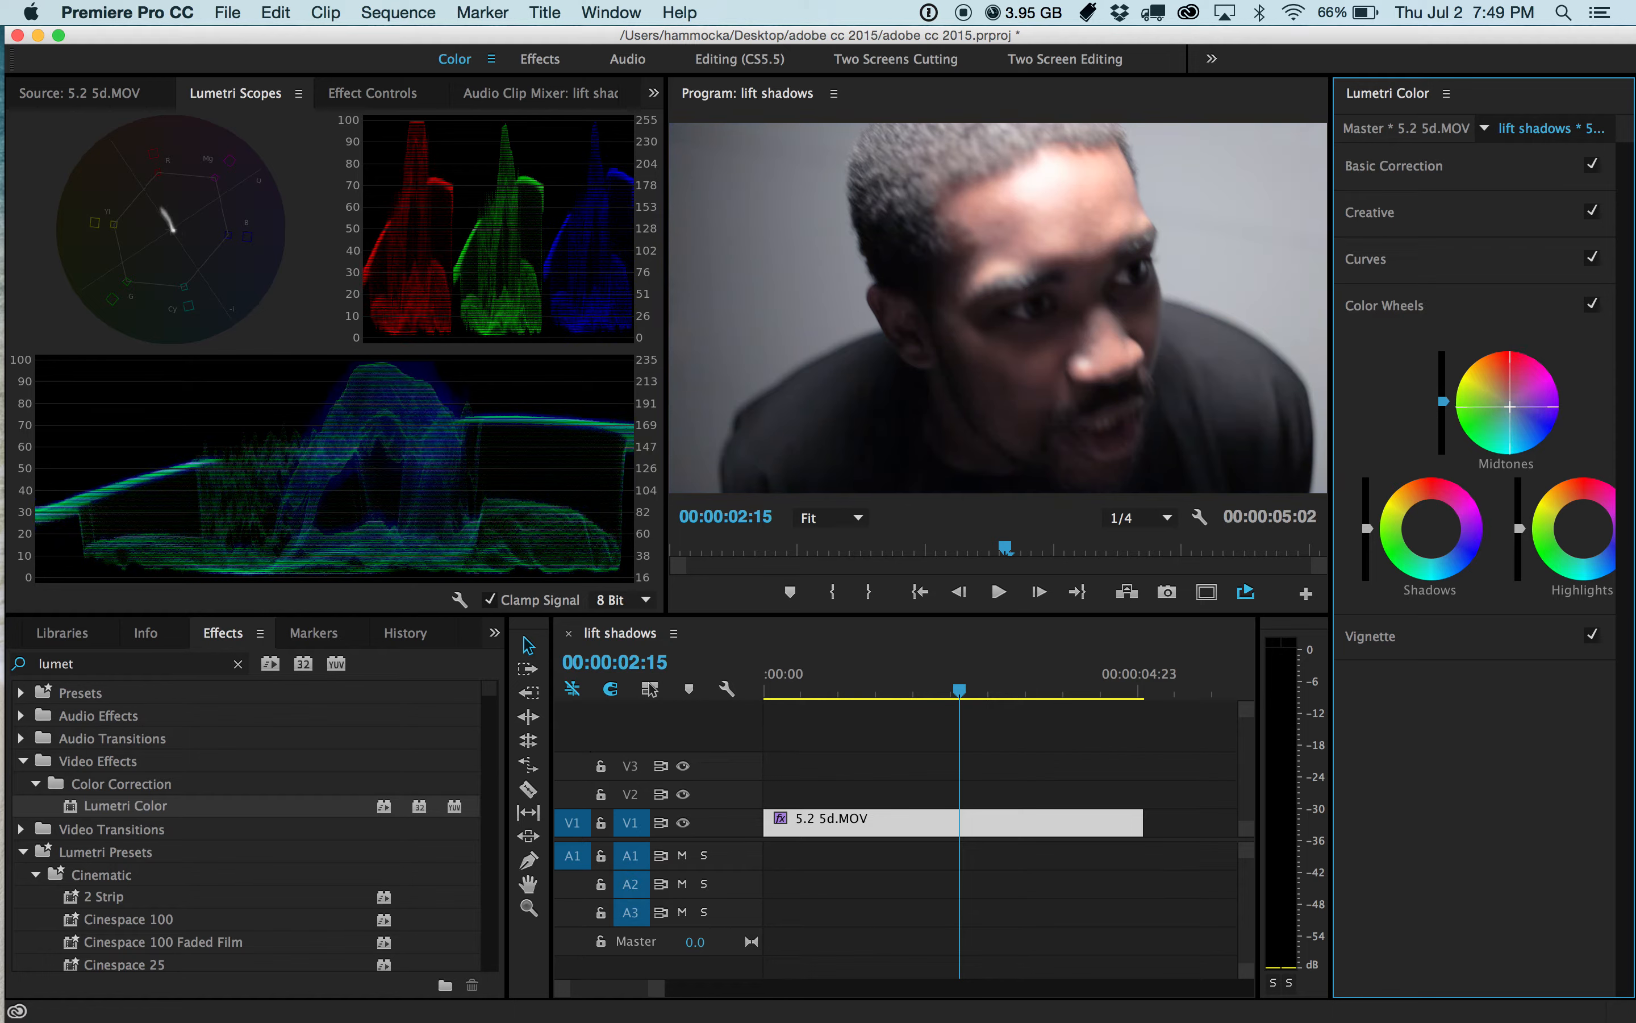
double_click(1504, 405)
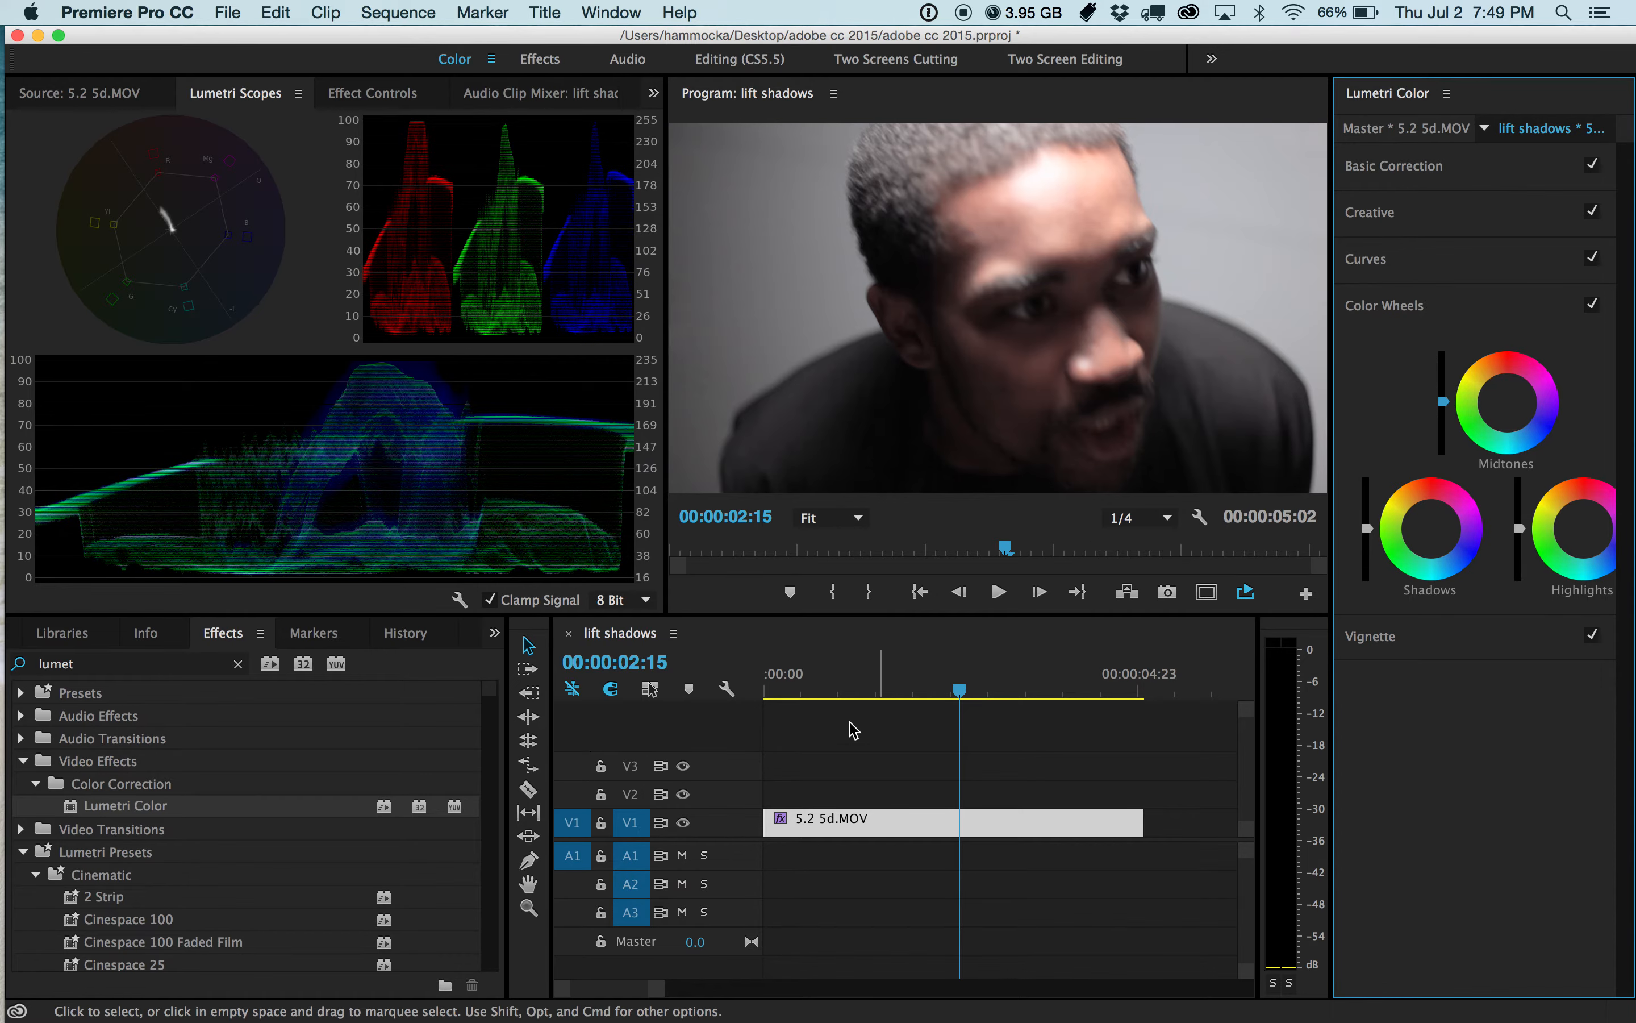
Switch to the Editing (CS5.5) workspace and open the filmic sequence on its first clip at 00:00:02:17
click(720, 59)
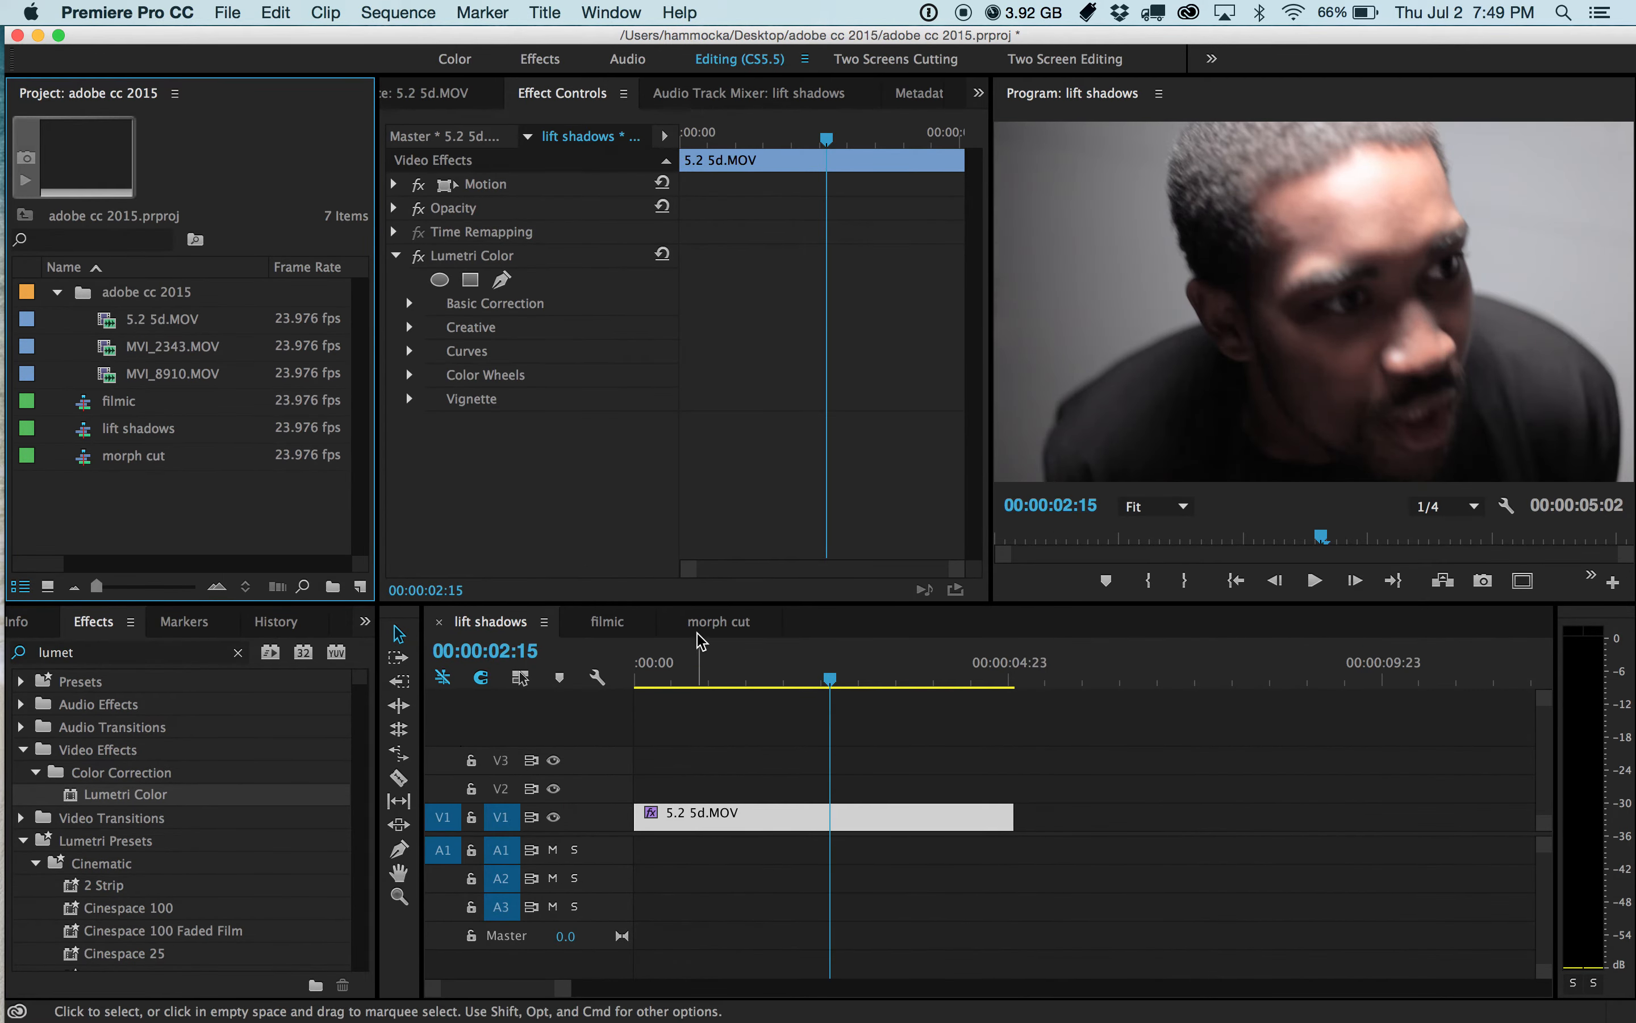
click(608, 624)
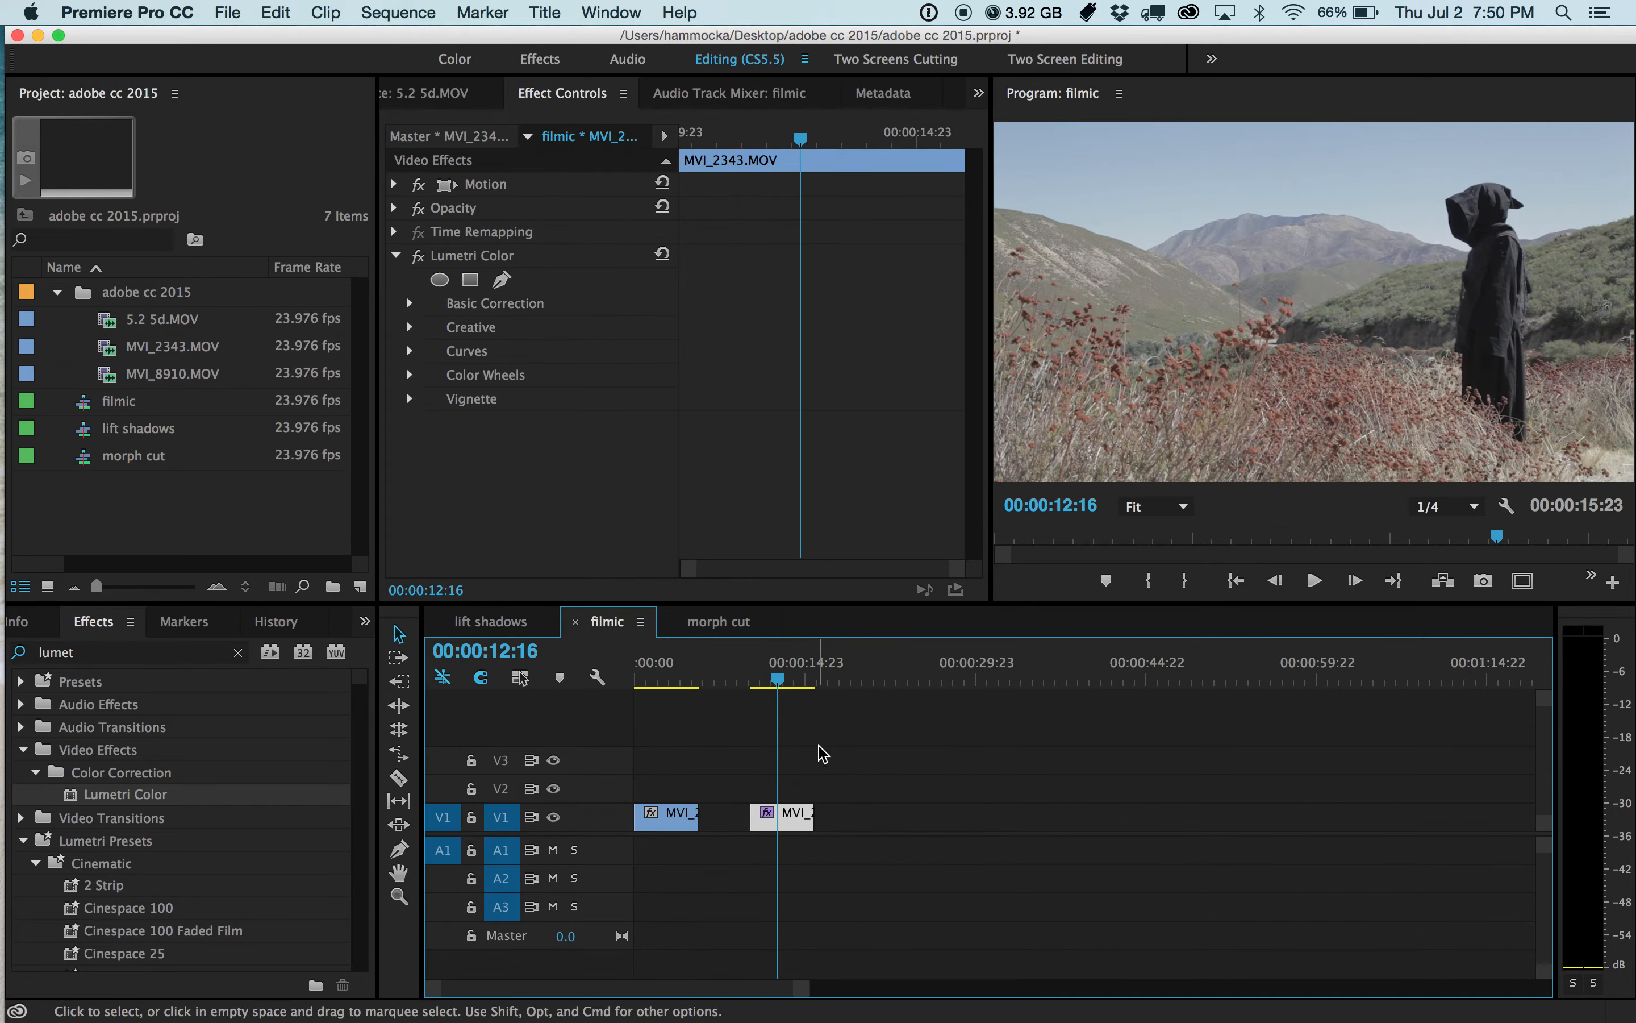
click(666, 680)
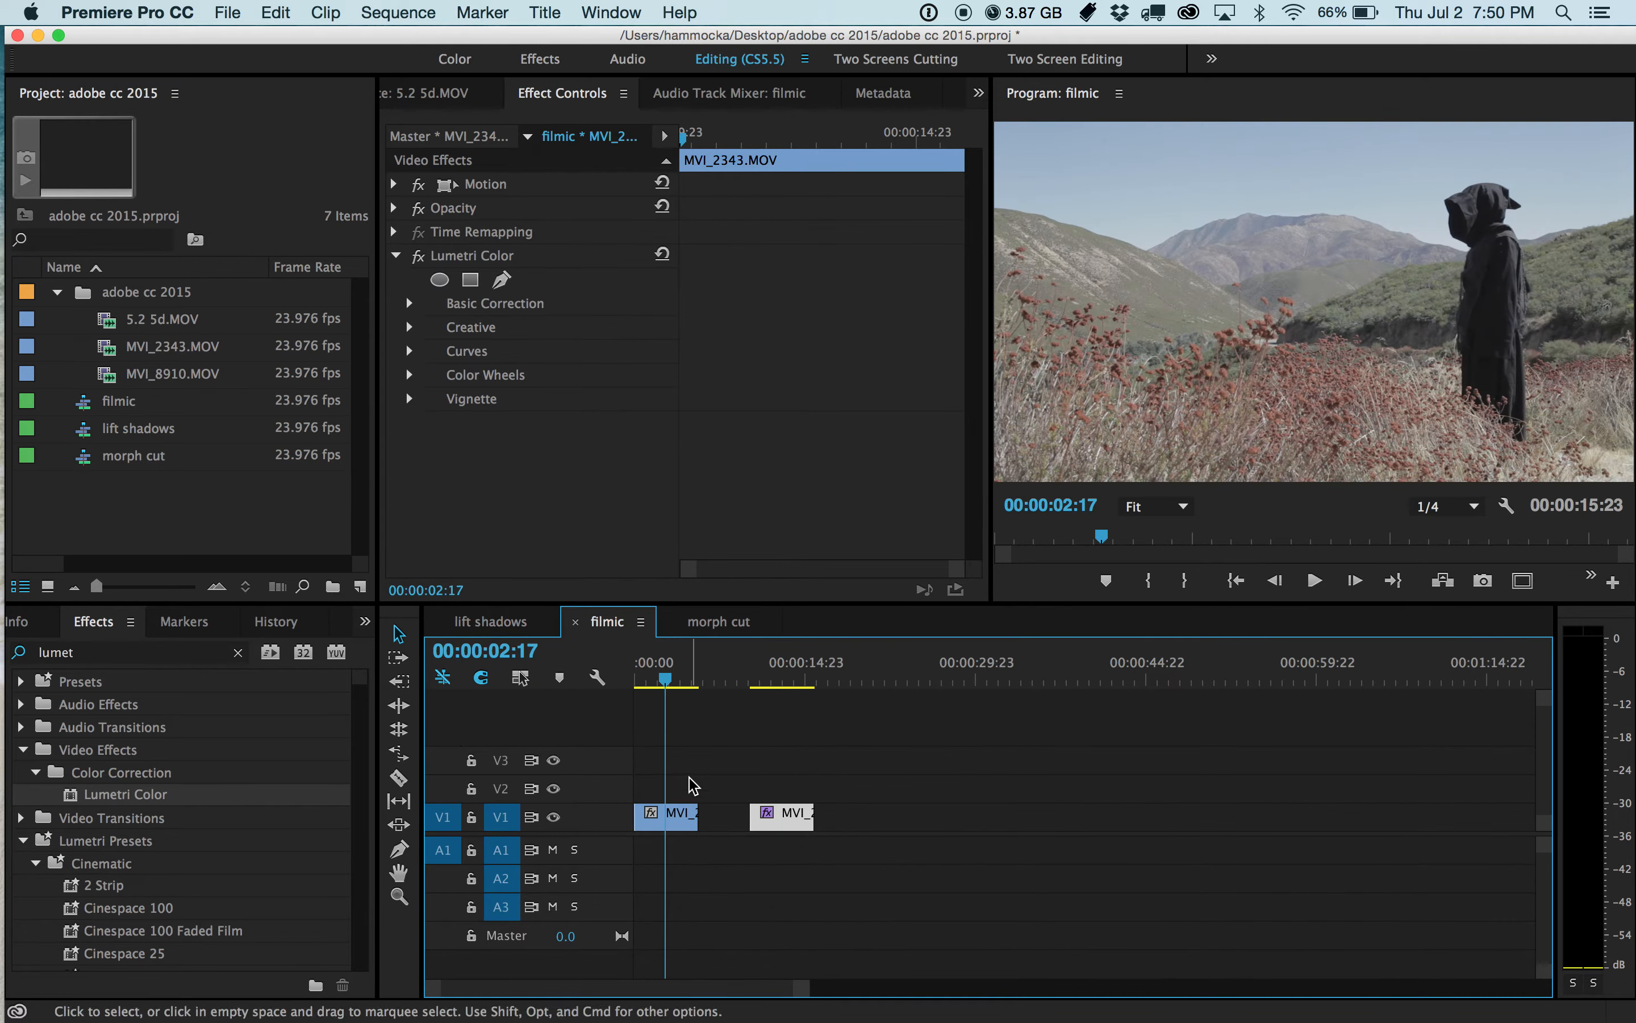
Move the playhead to 00:00:13:00 on the second filmic clip, select its Lumetri Color effect and switch to the Color workspace
click(782, 678)
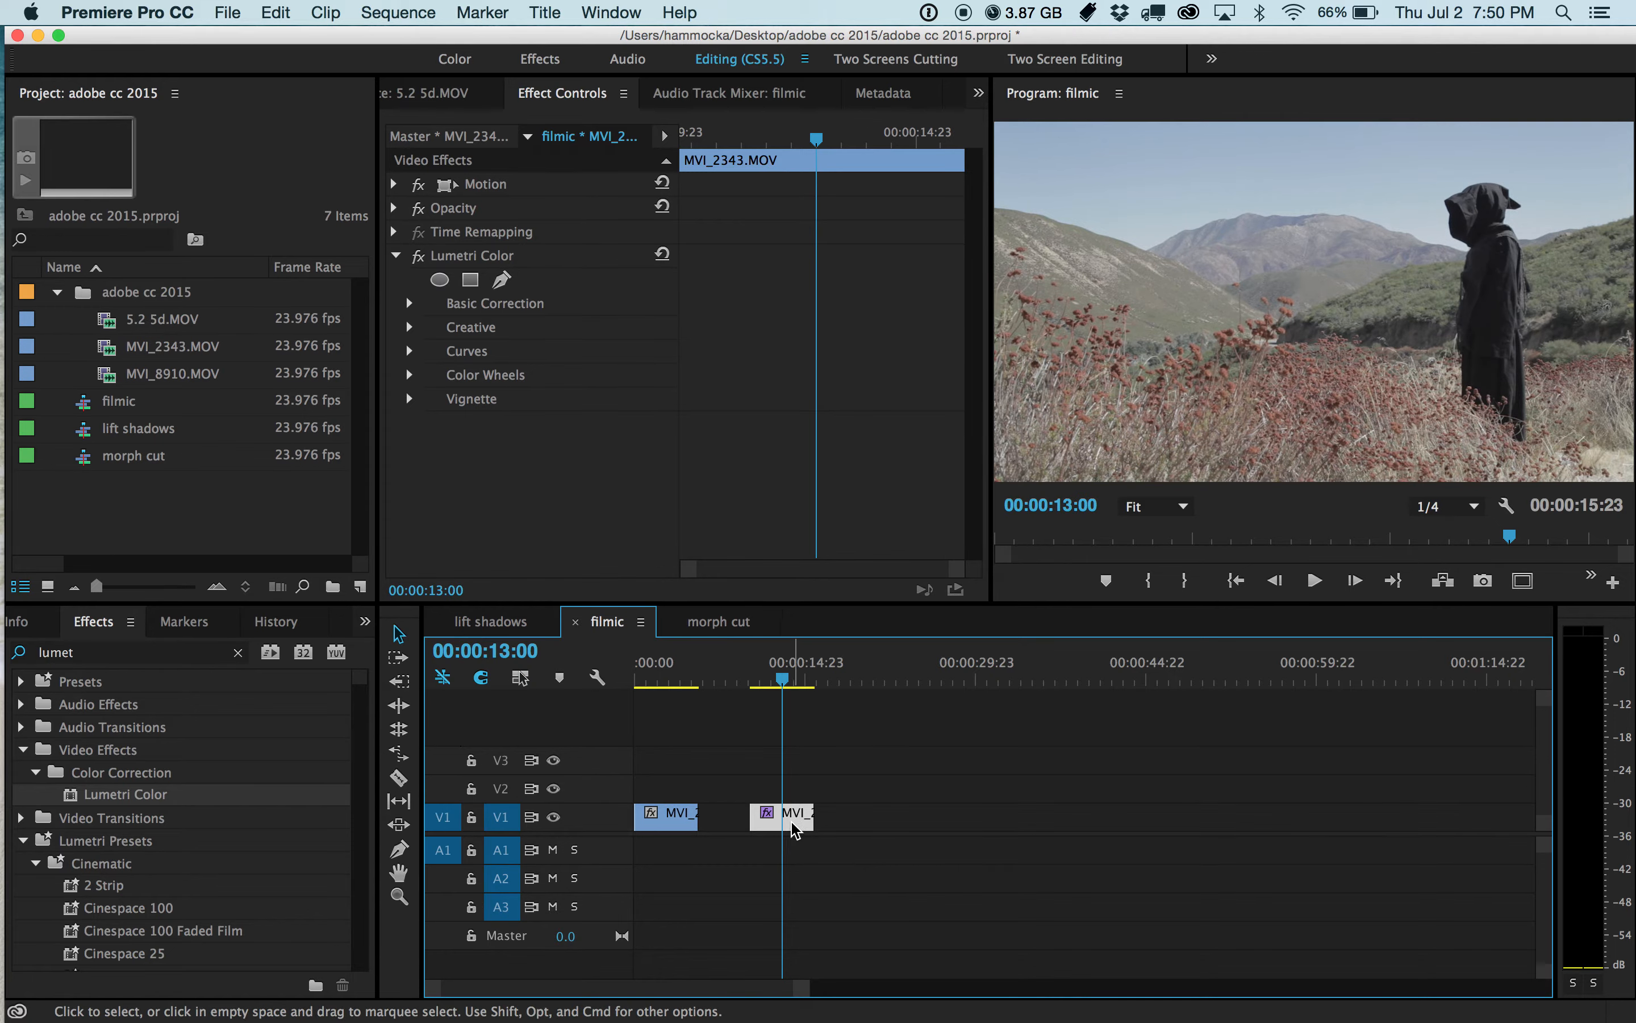
click(486, 257)
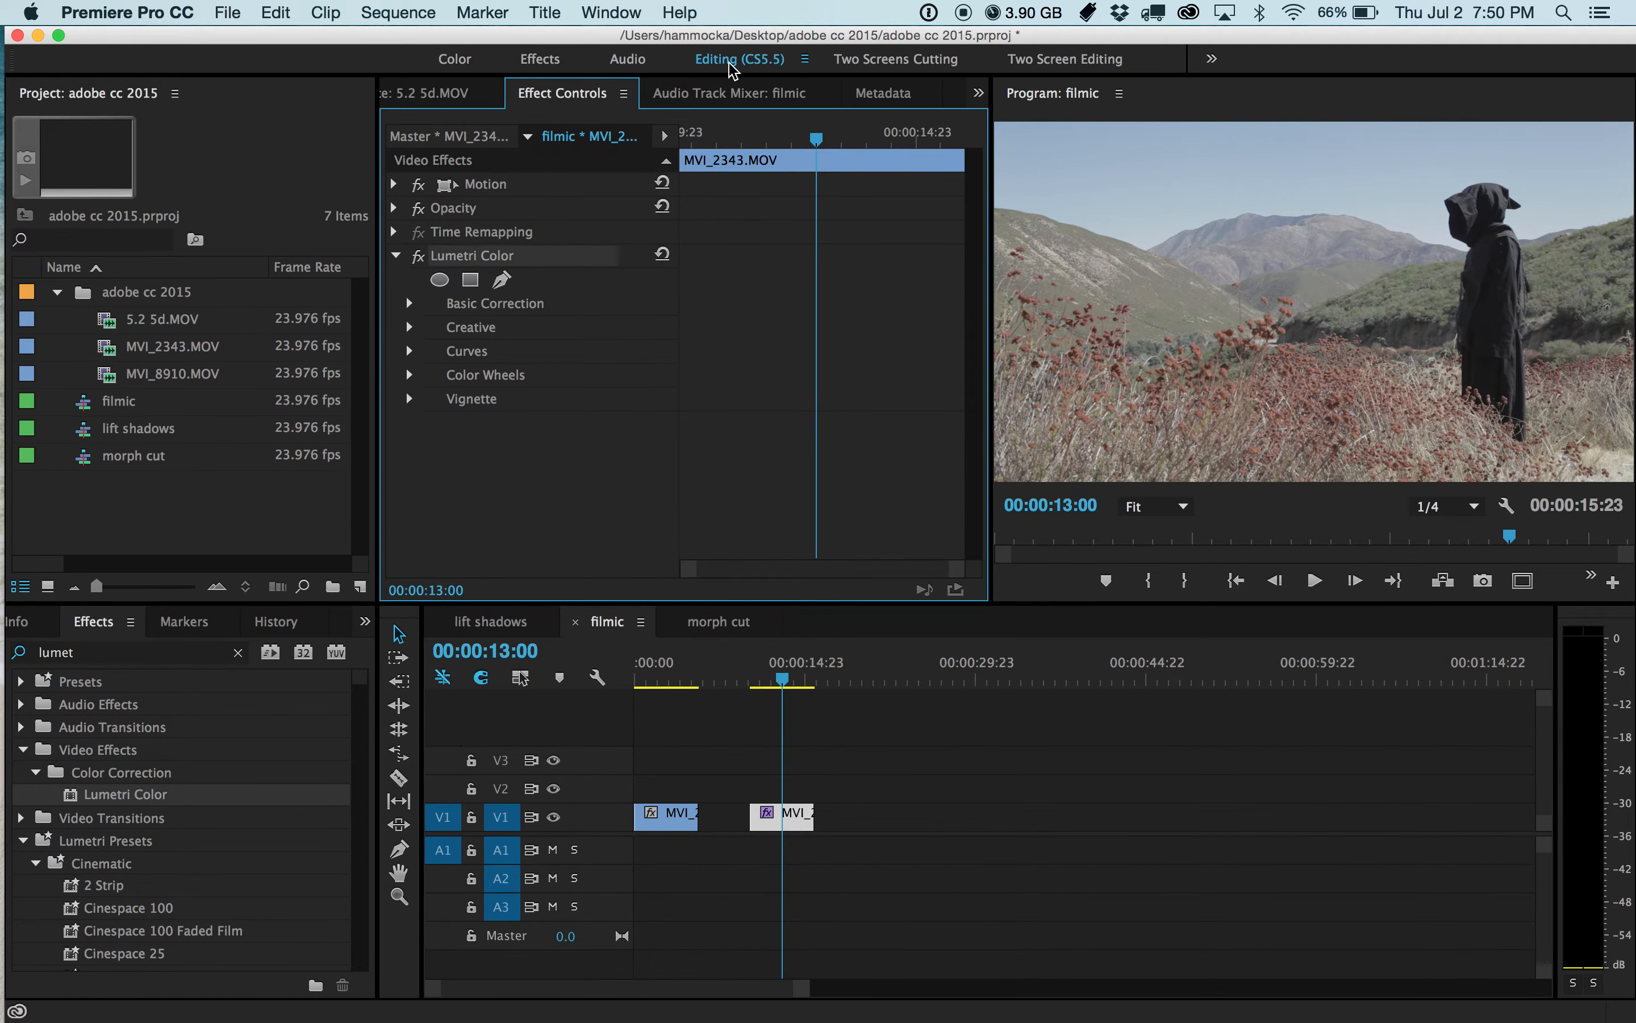
click(473, 61)
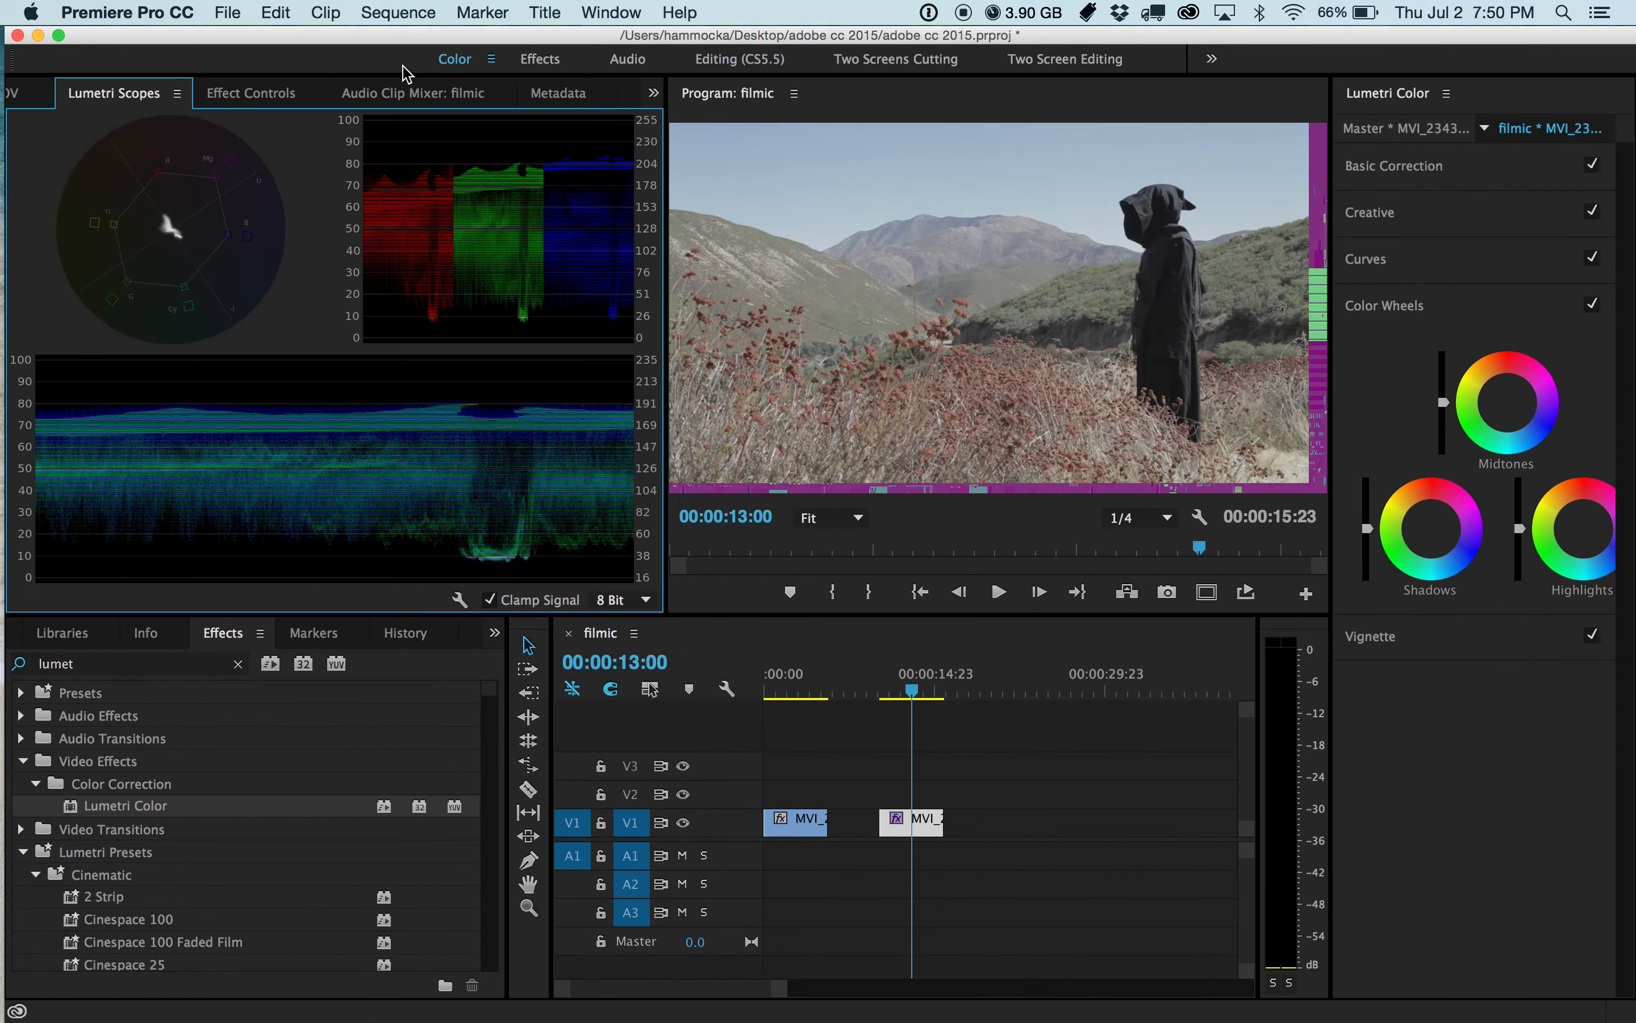
Try the Fuji F125 Kodak 2395 and Fuji REALA 500D Kodak 2393 creative looks on the second filmic clip
click(1380, 308)
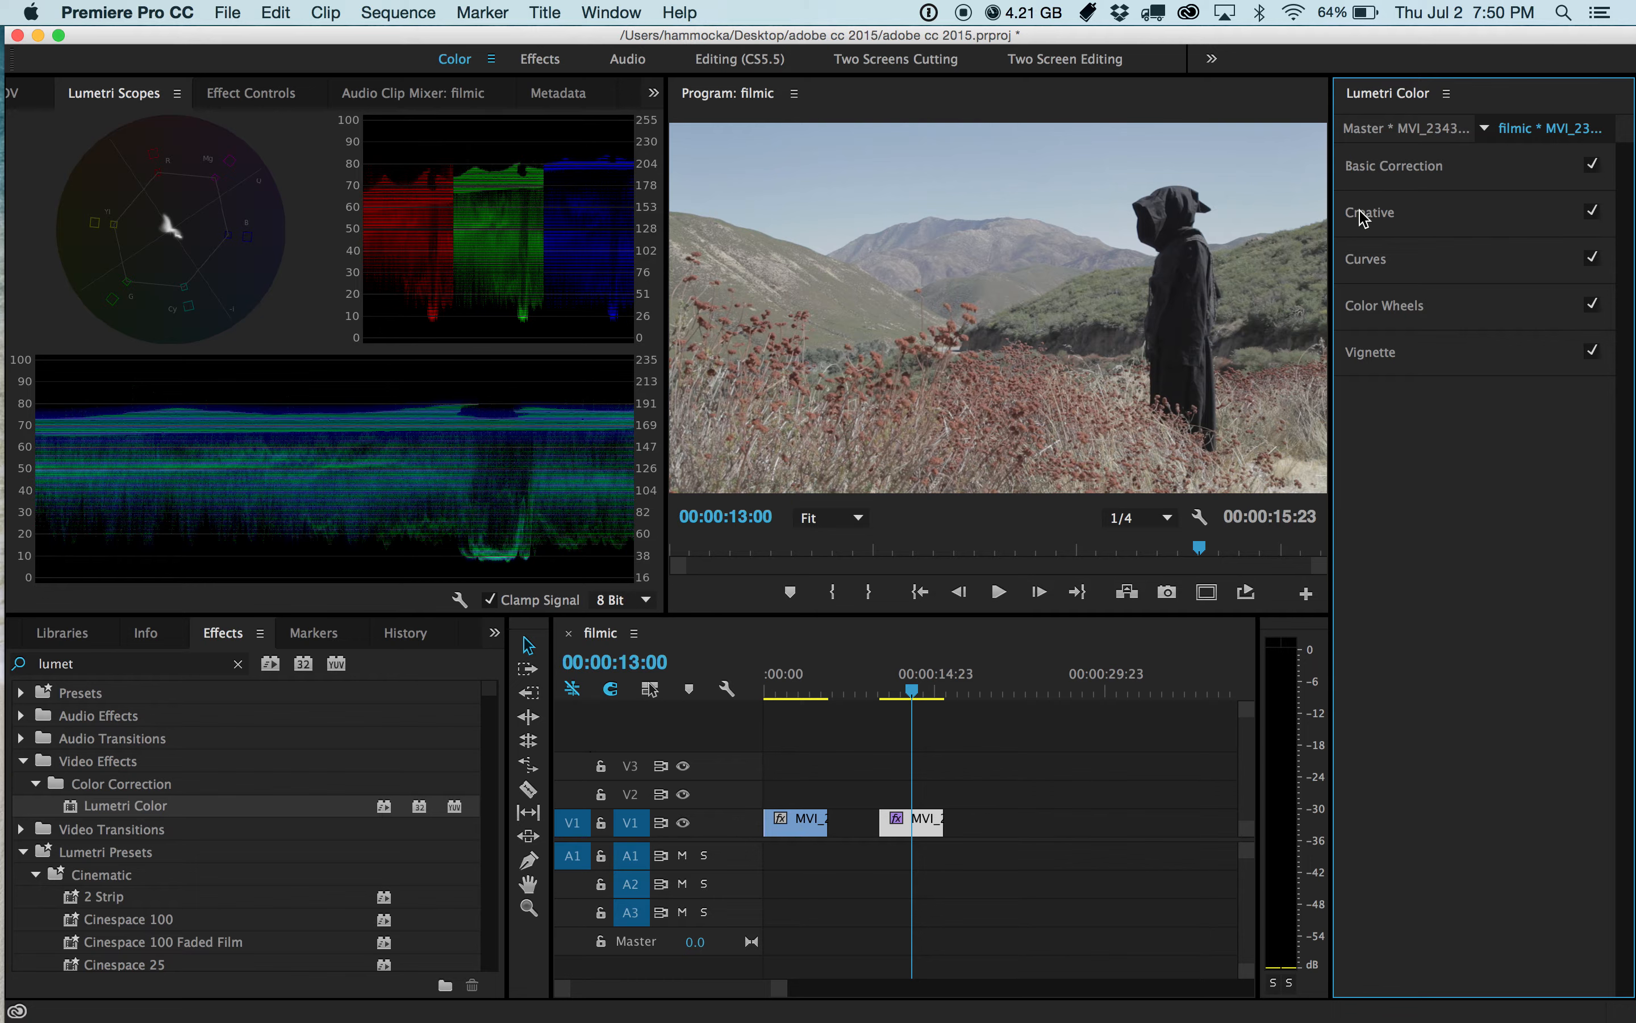
click(1377, 216)
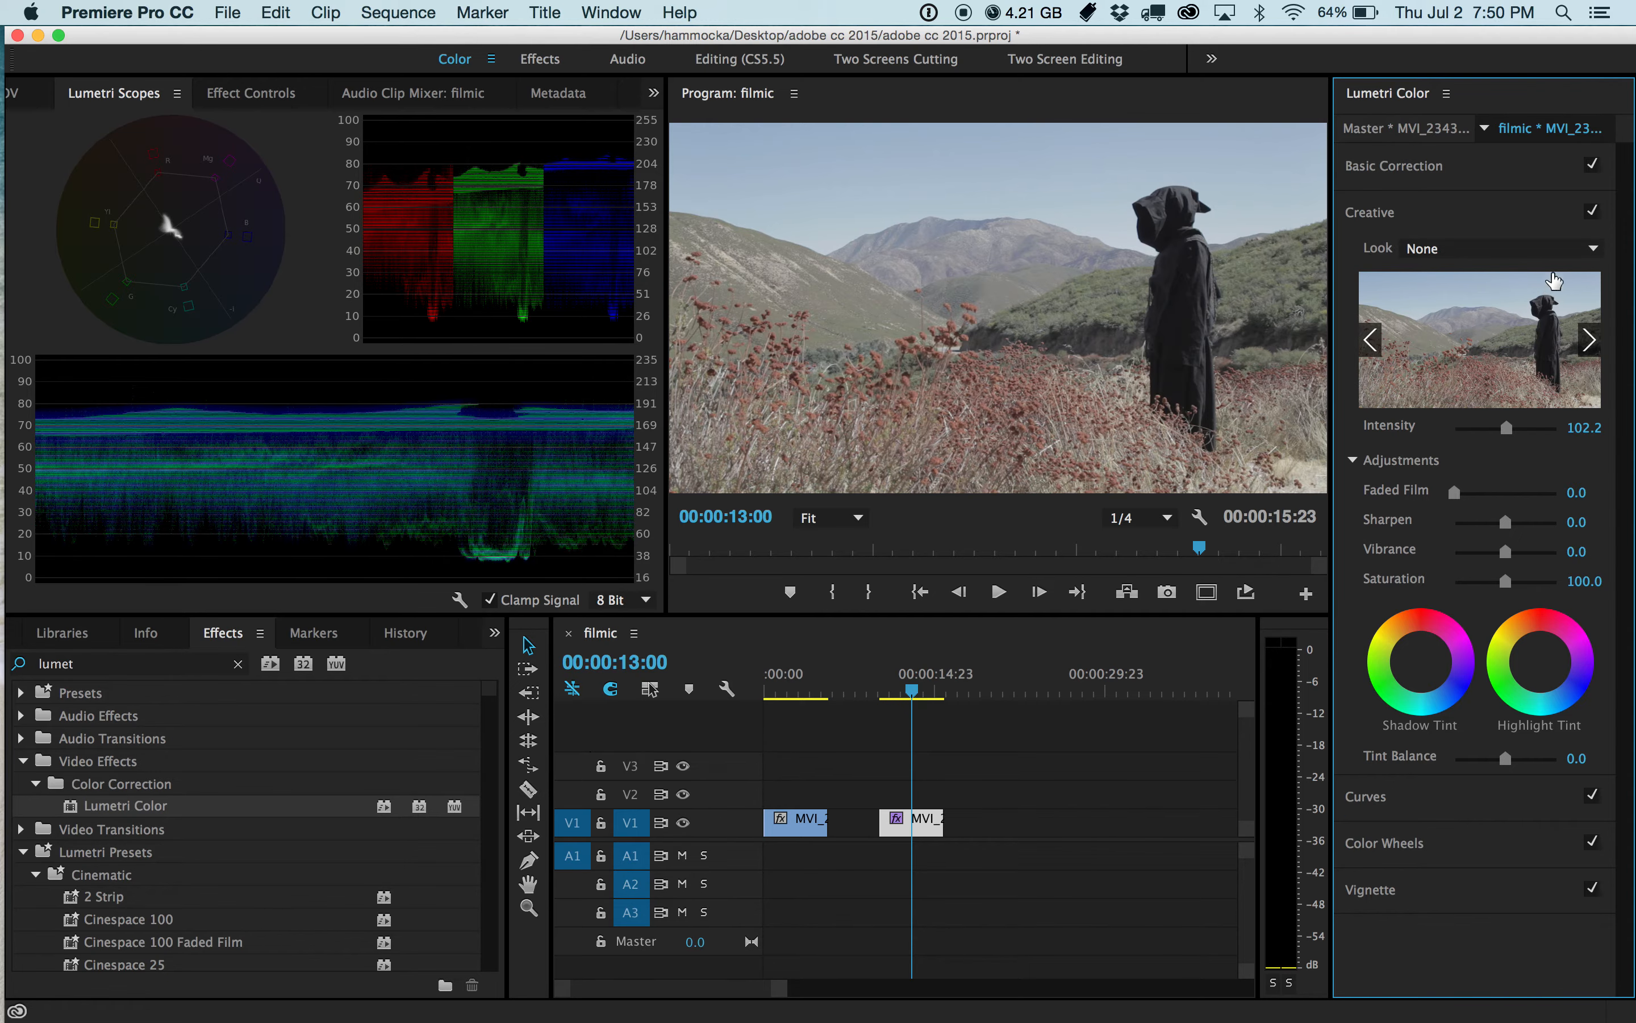
click(1548, 257)
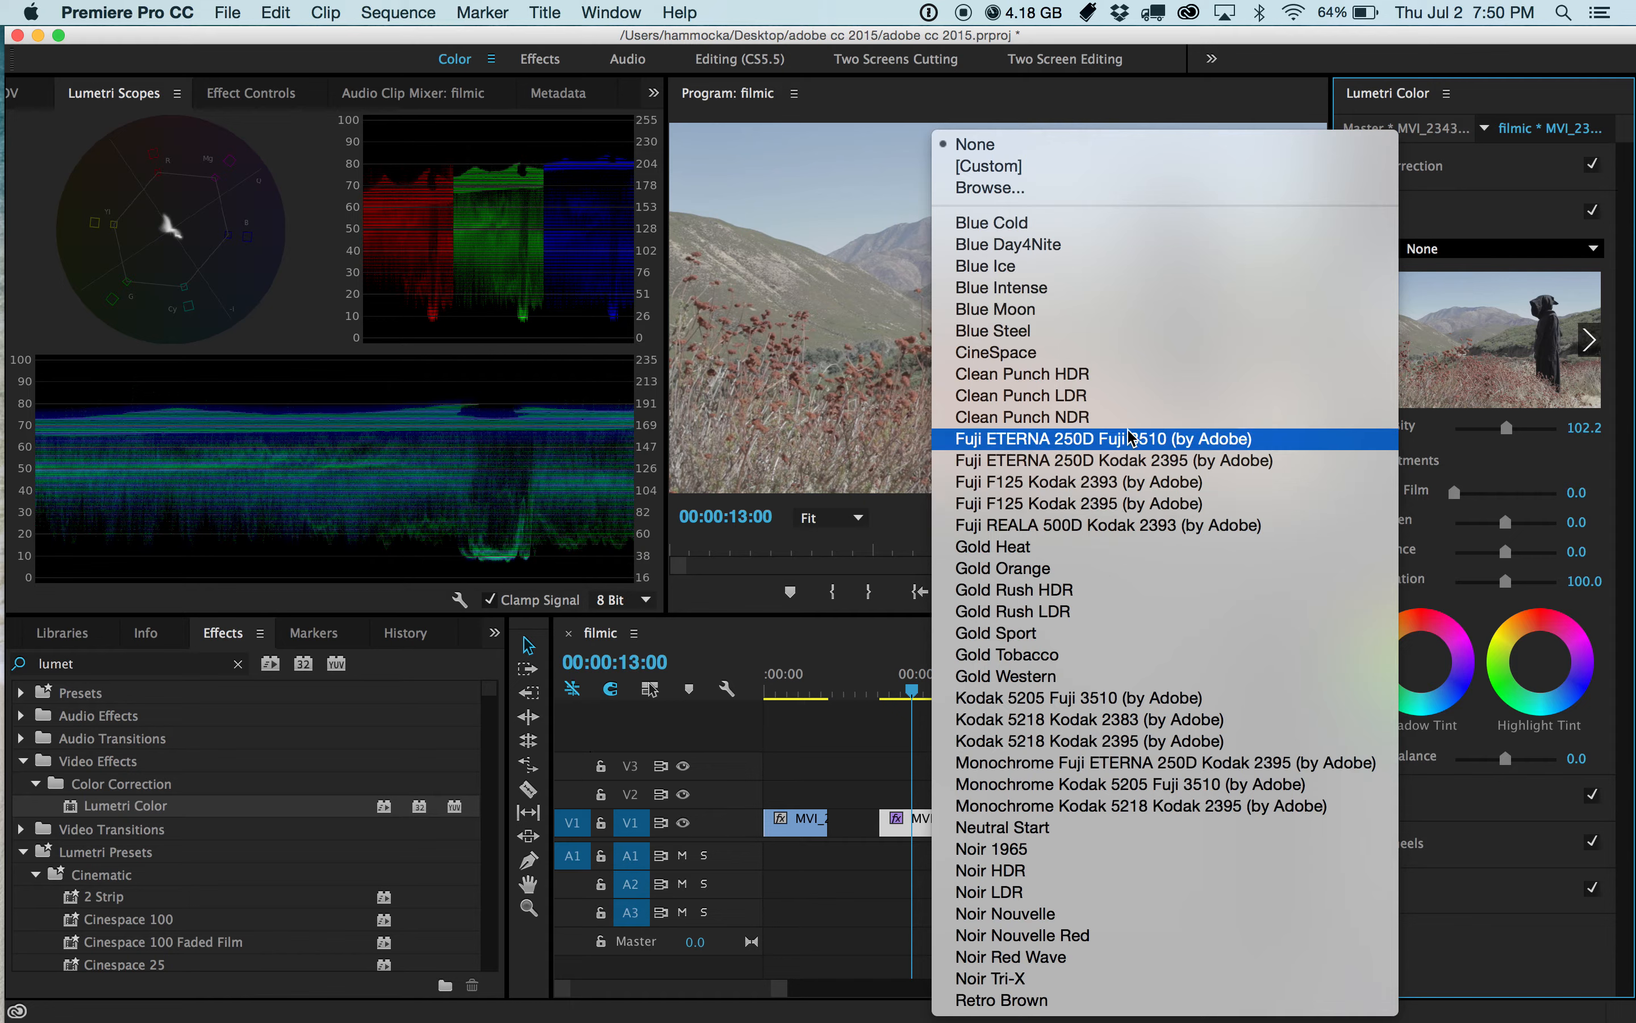
click(1065, 506)
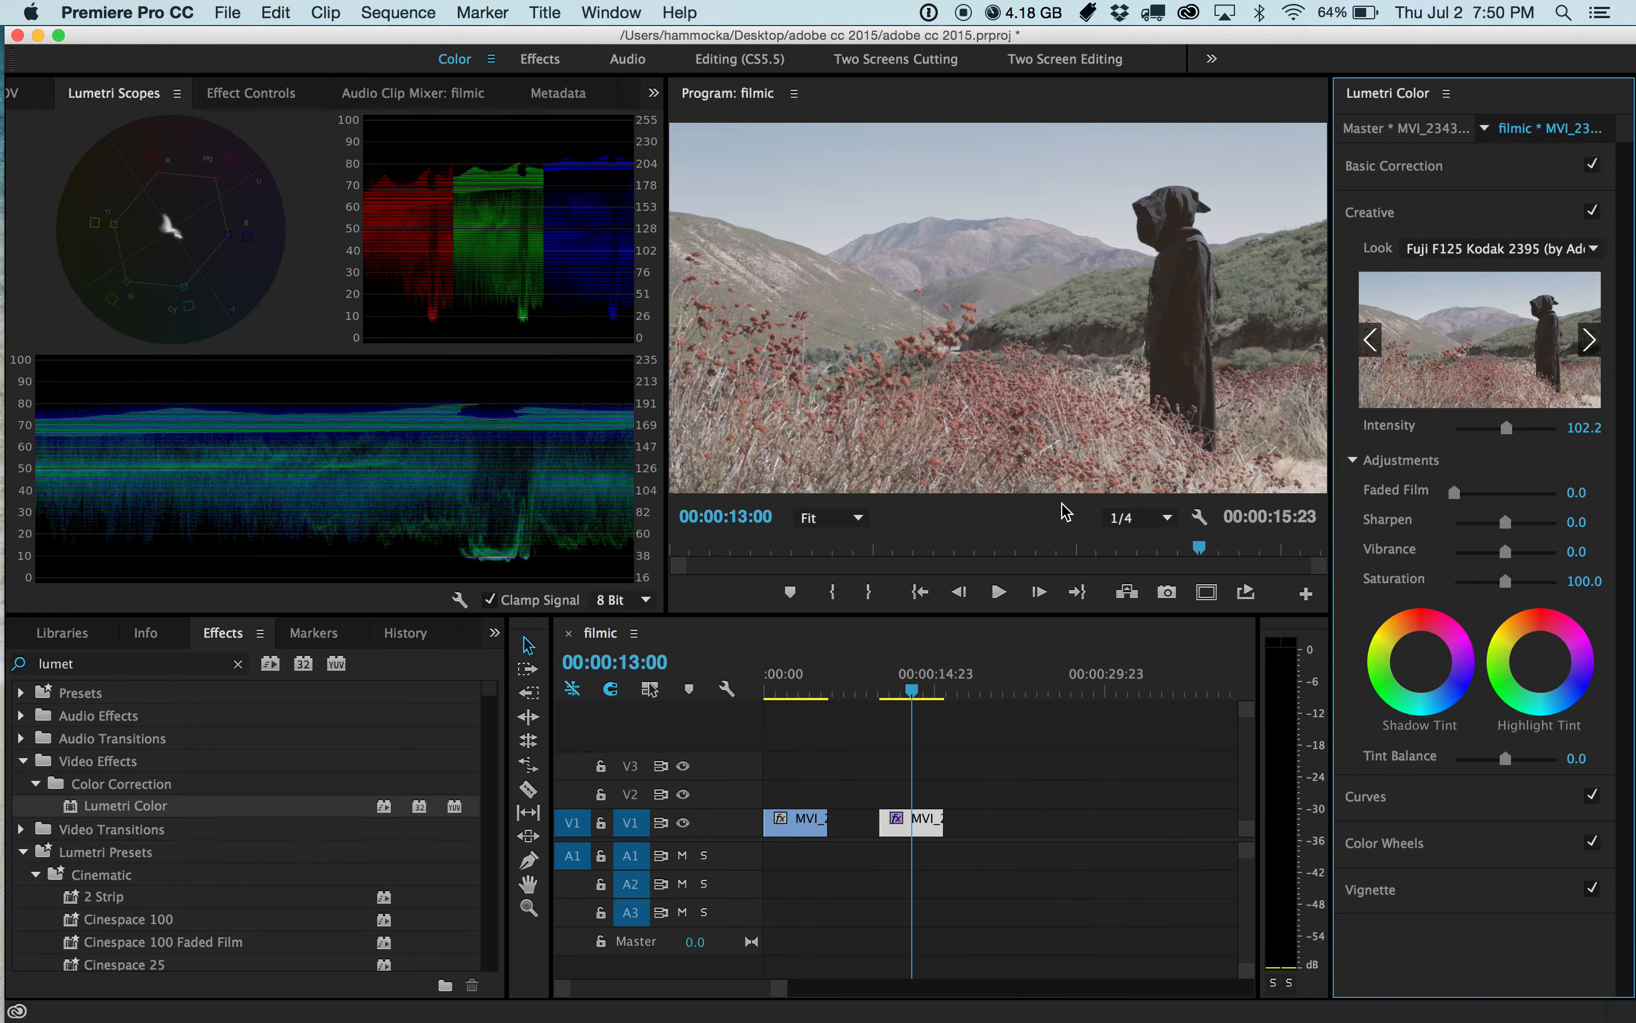
click(1491, 256)
click(1040, 534)
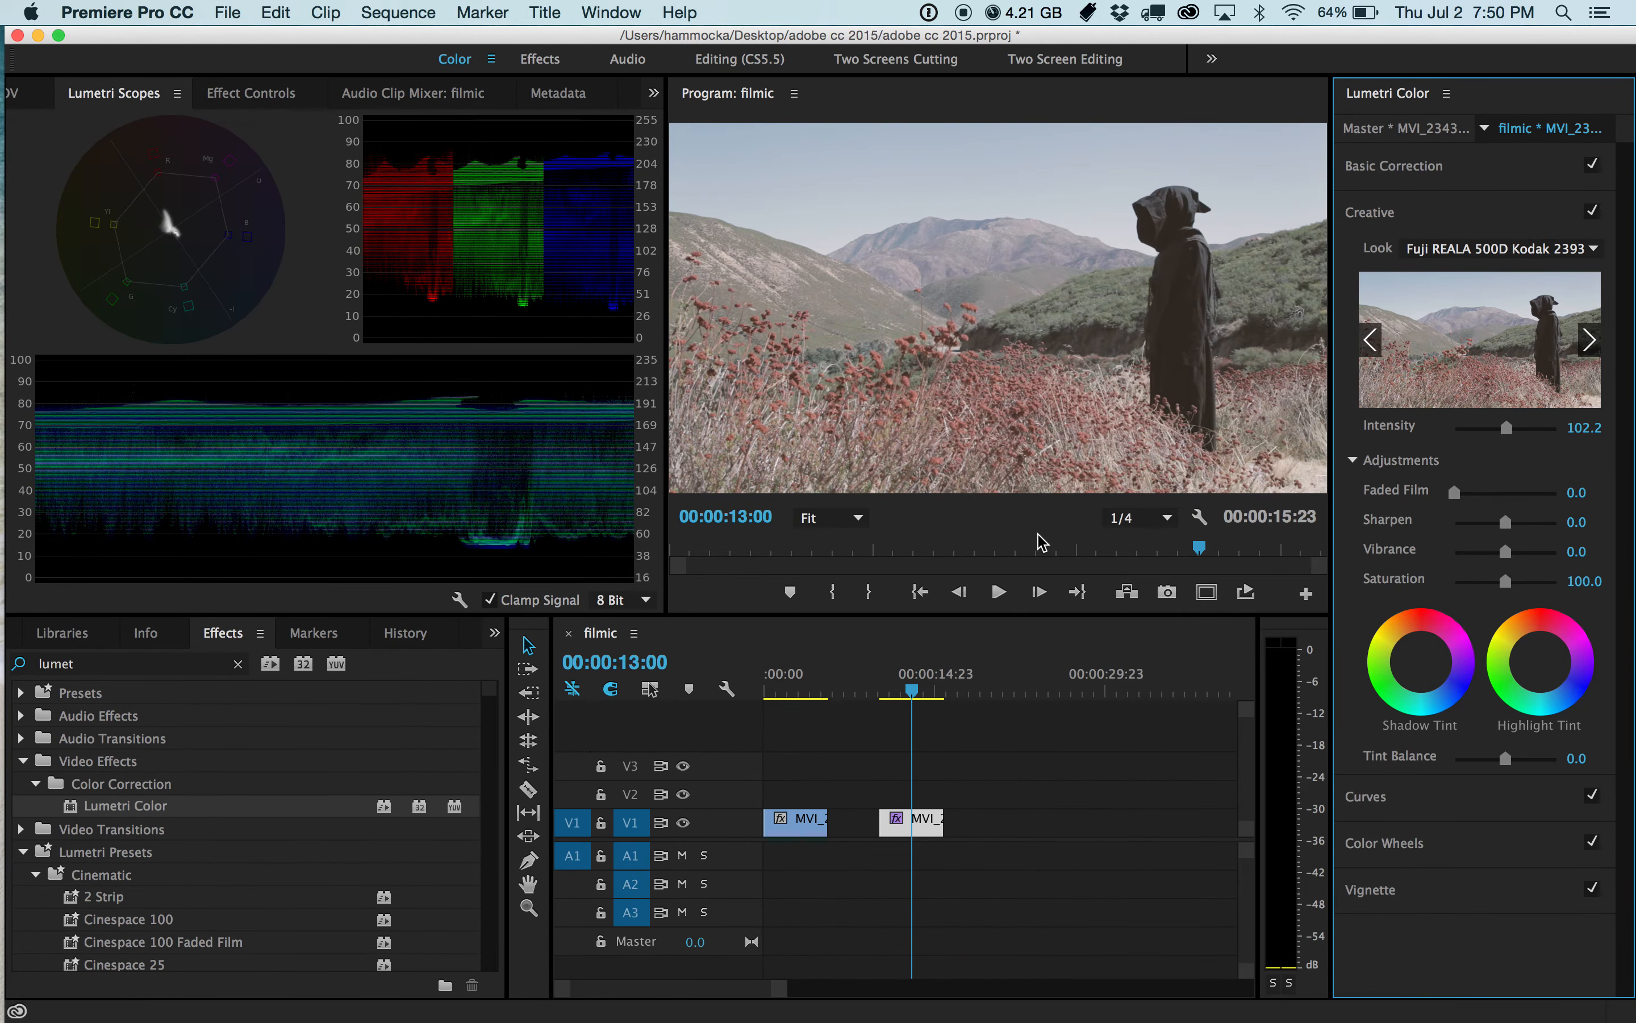
click(1461, 256)
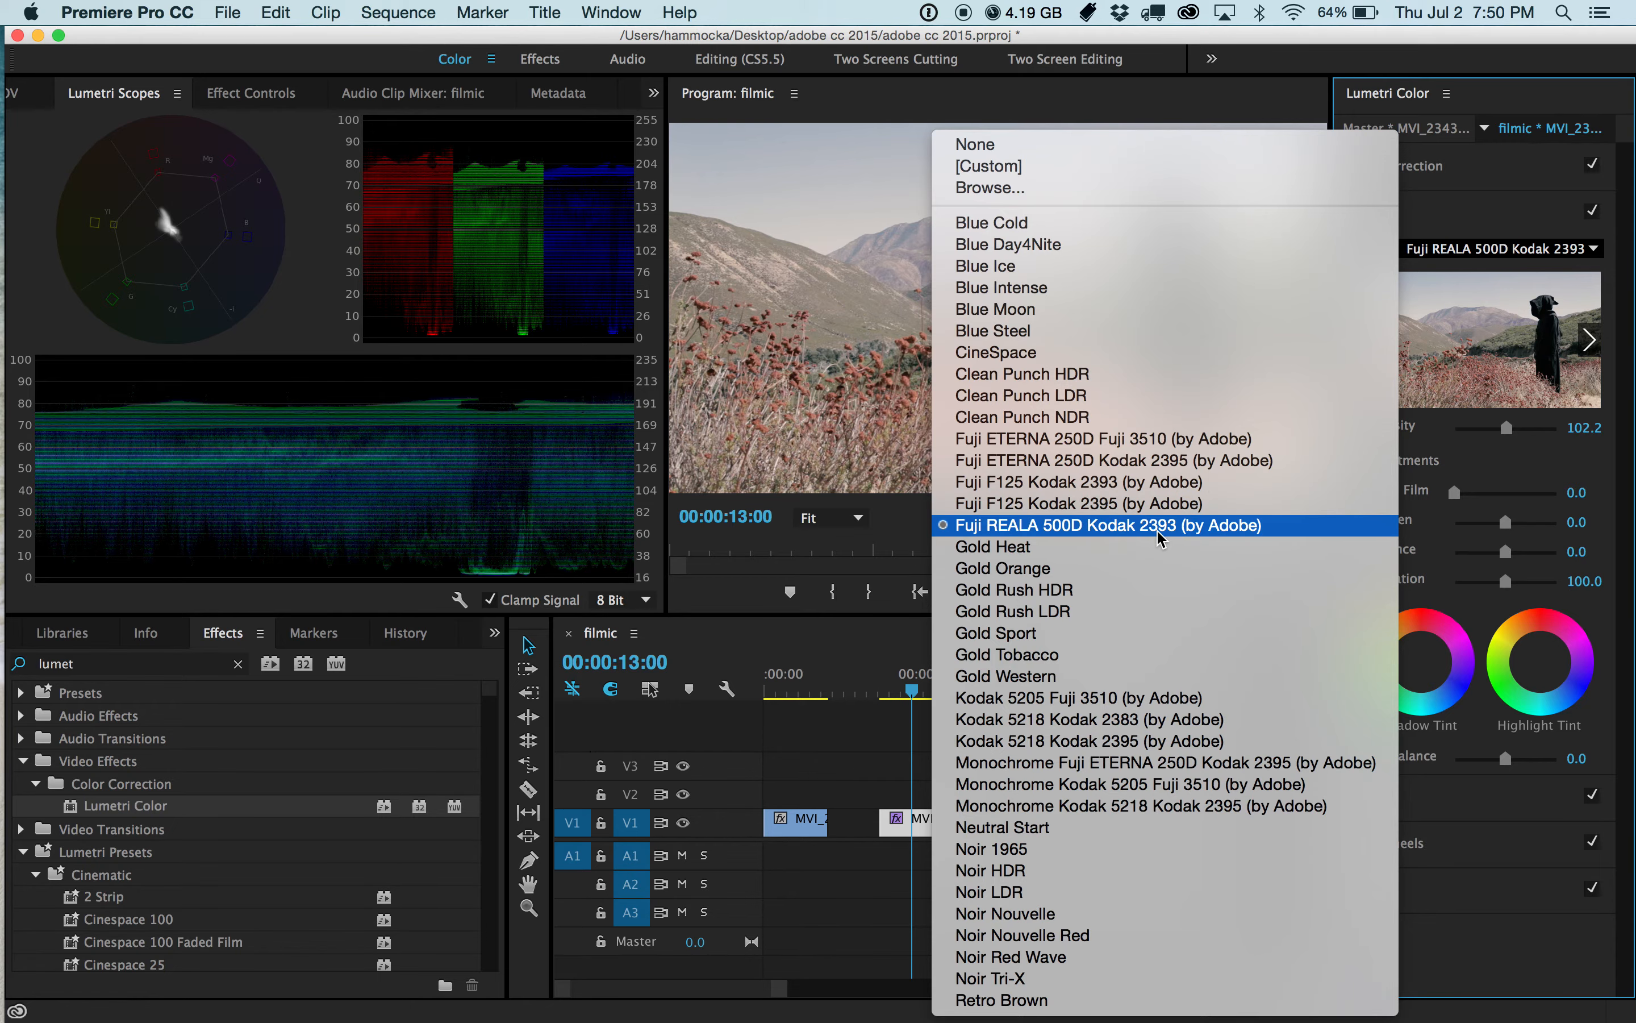
click(1513, 224)
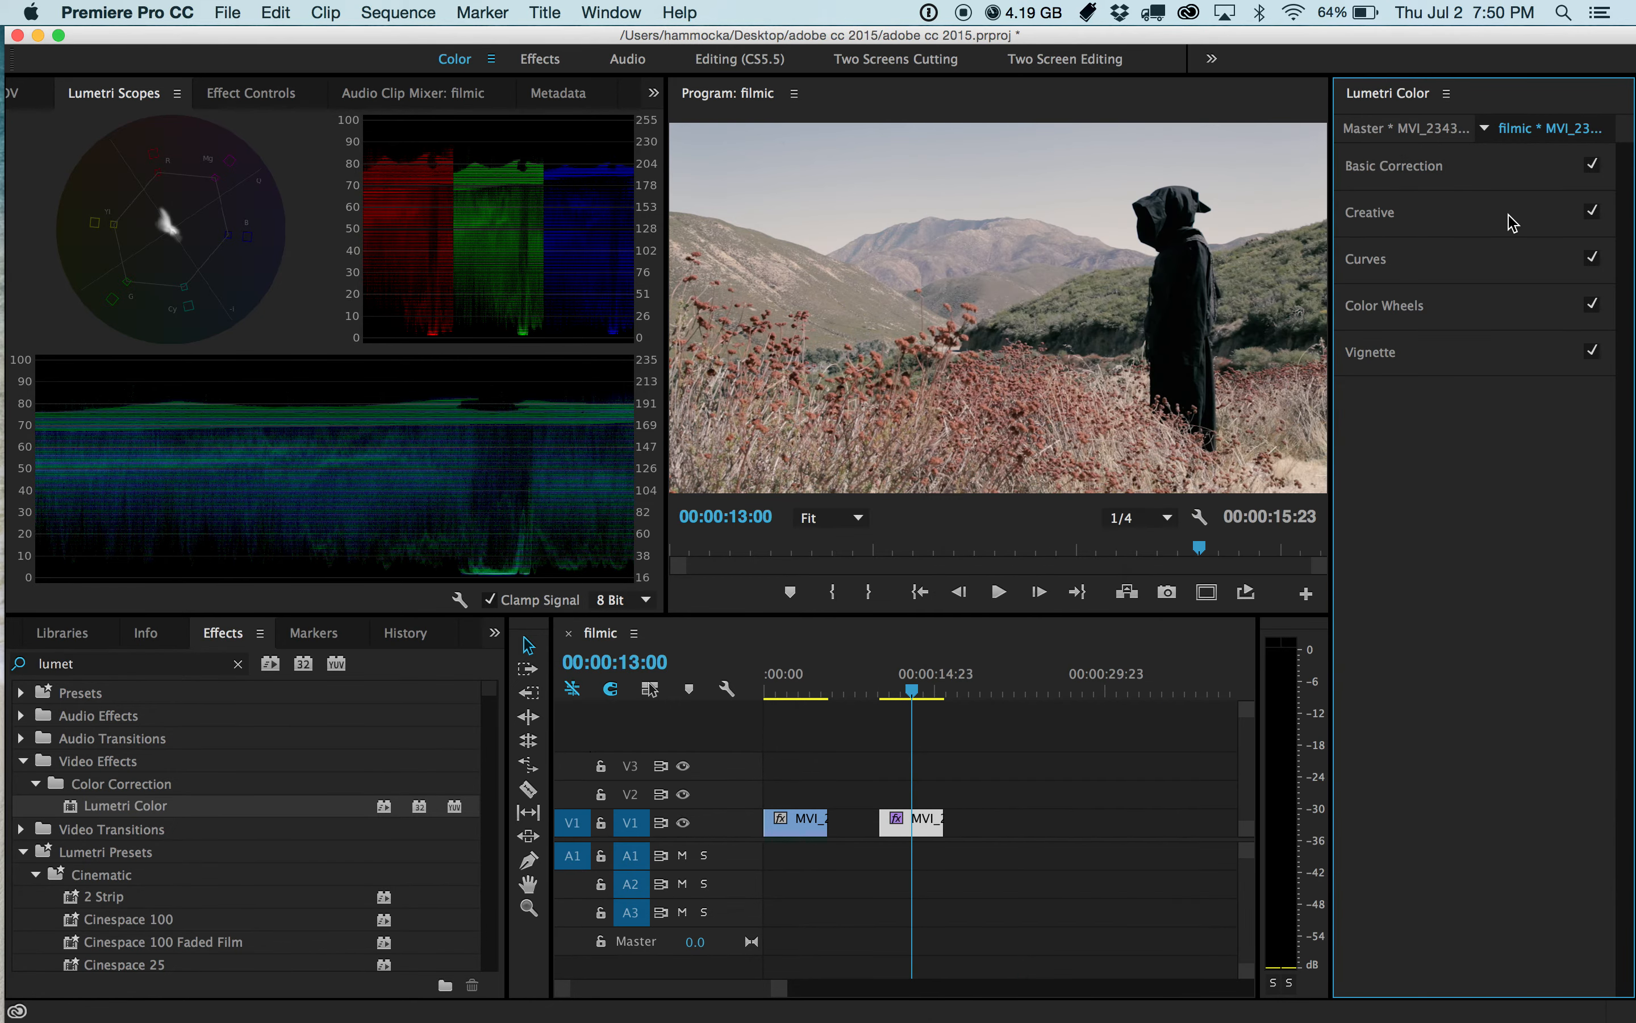
click(1512, 223)
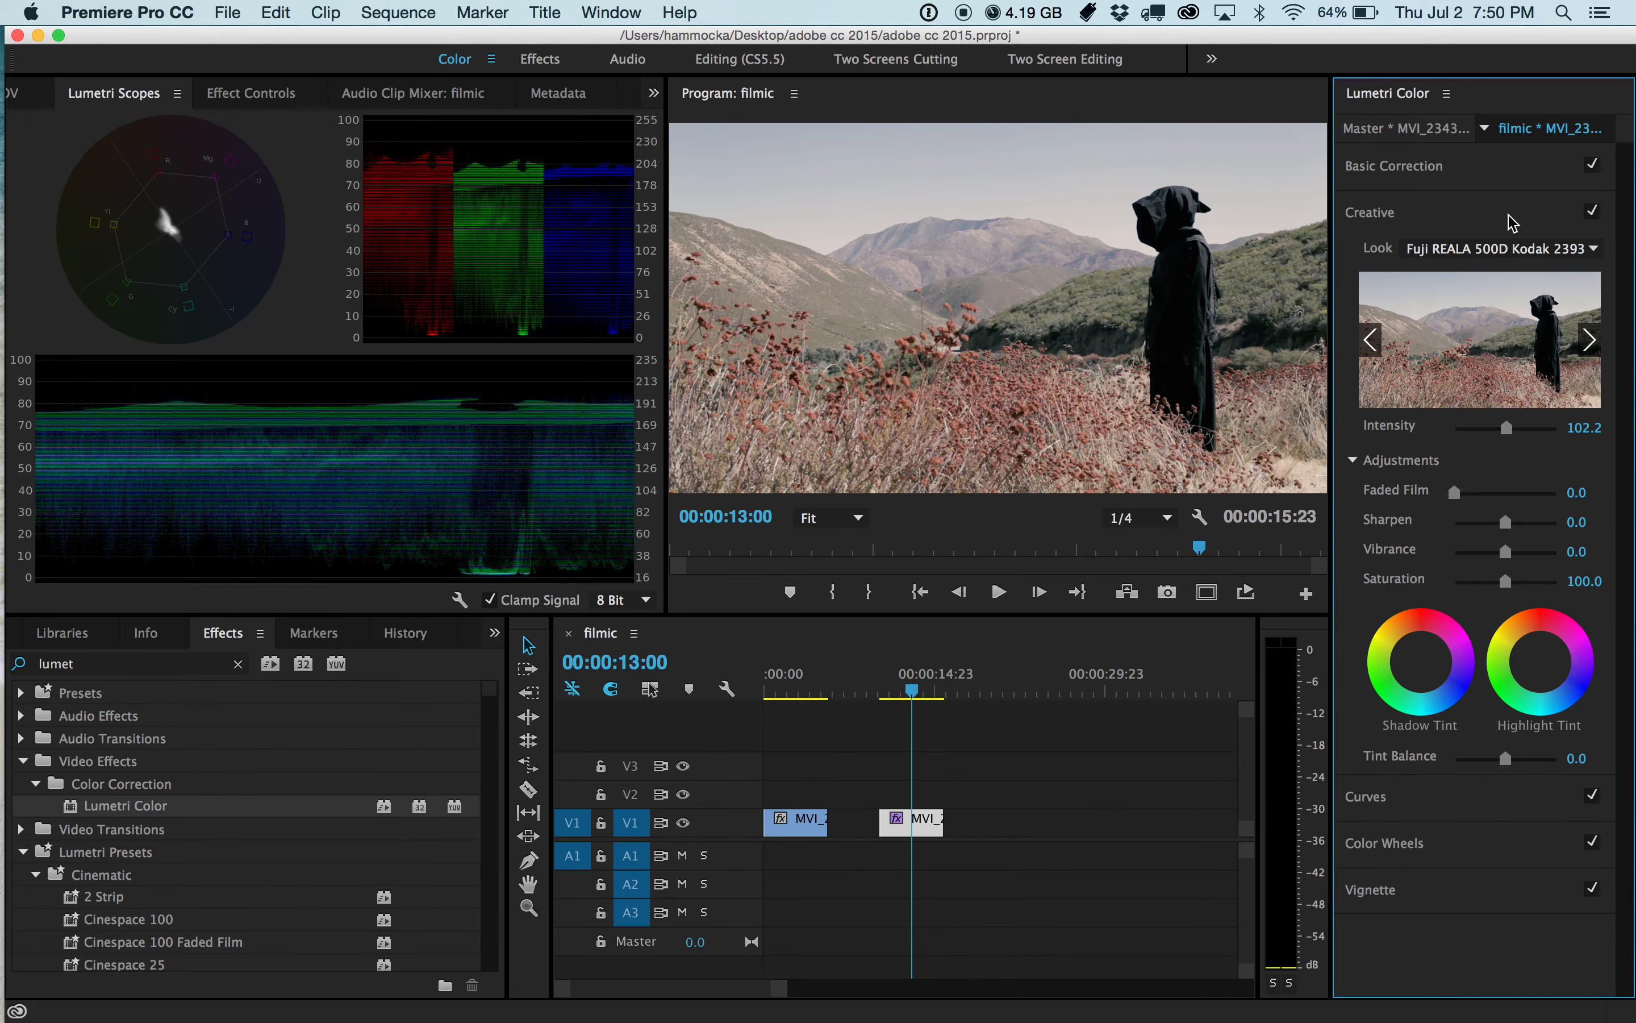
click(1491, 249)
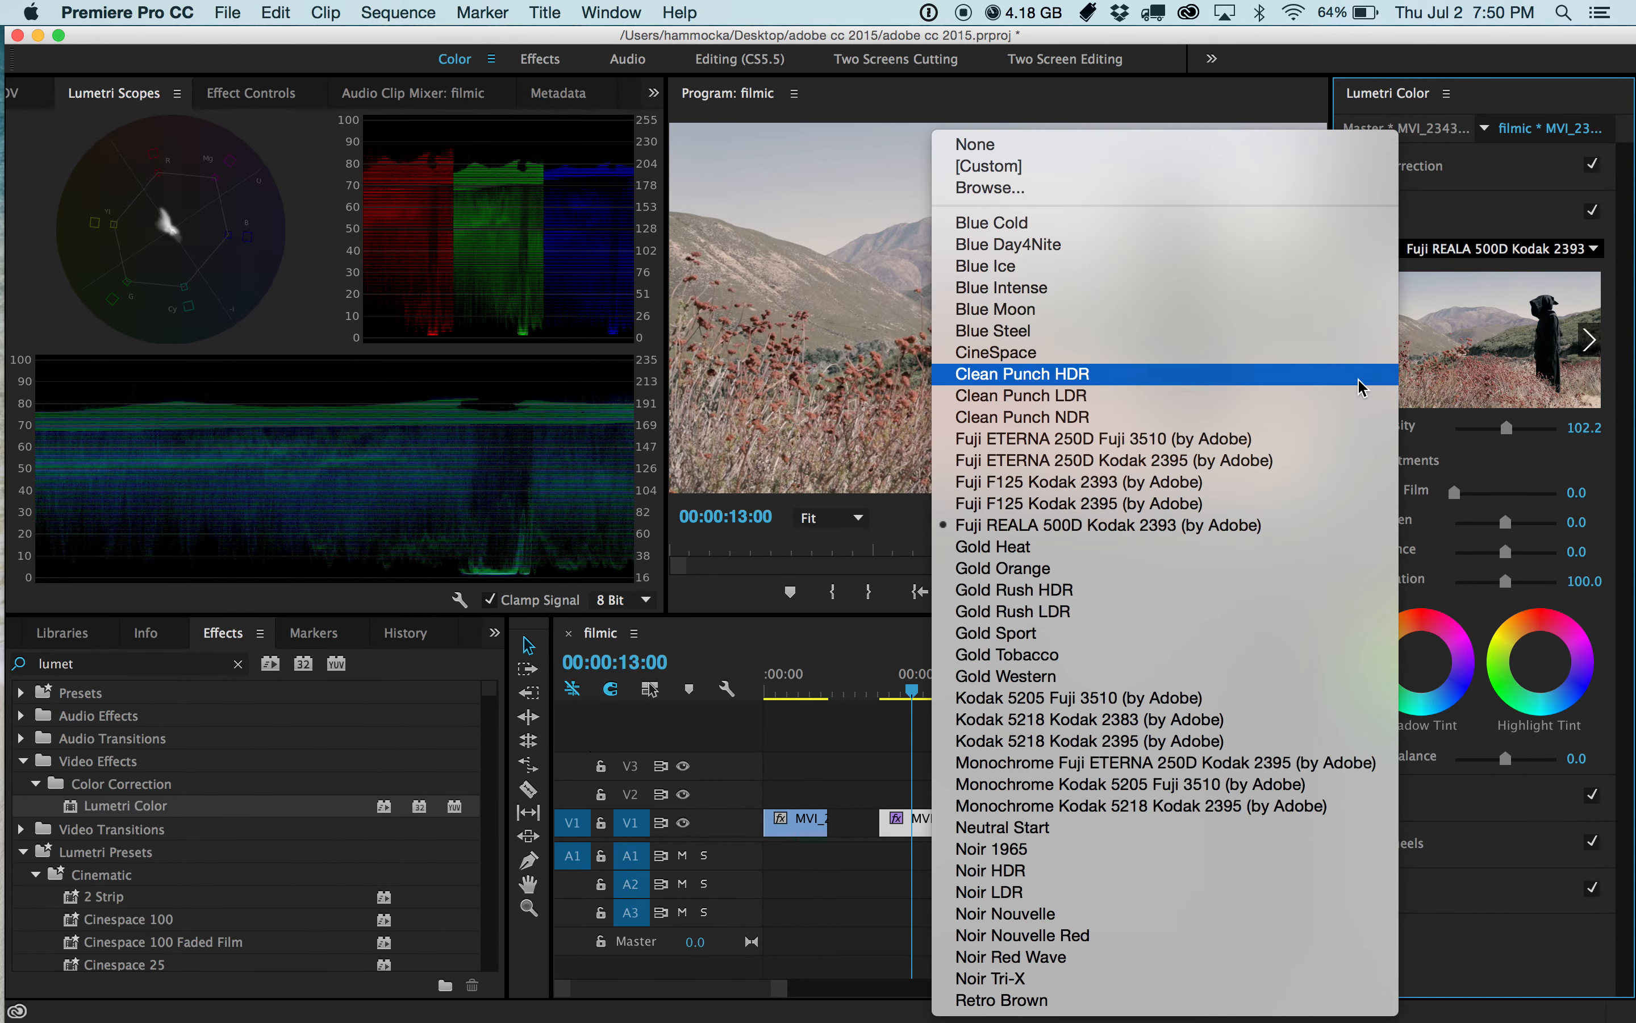
click(1512, 223)
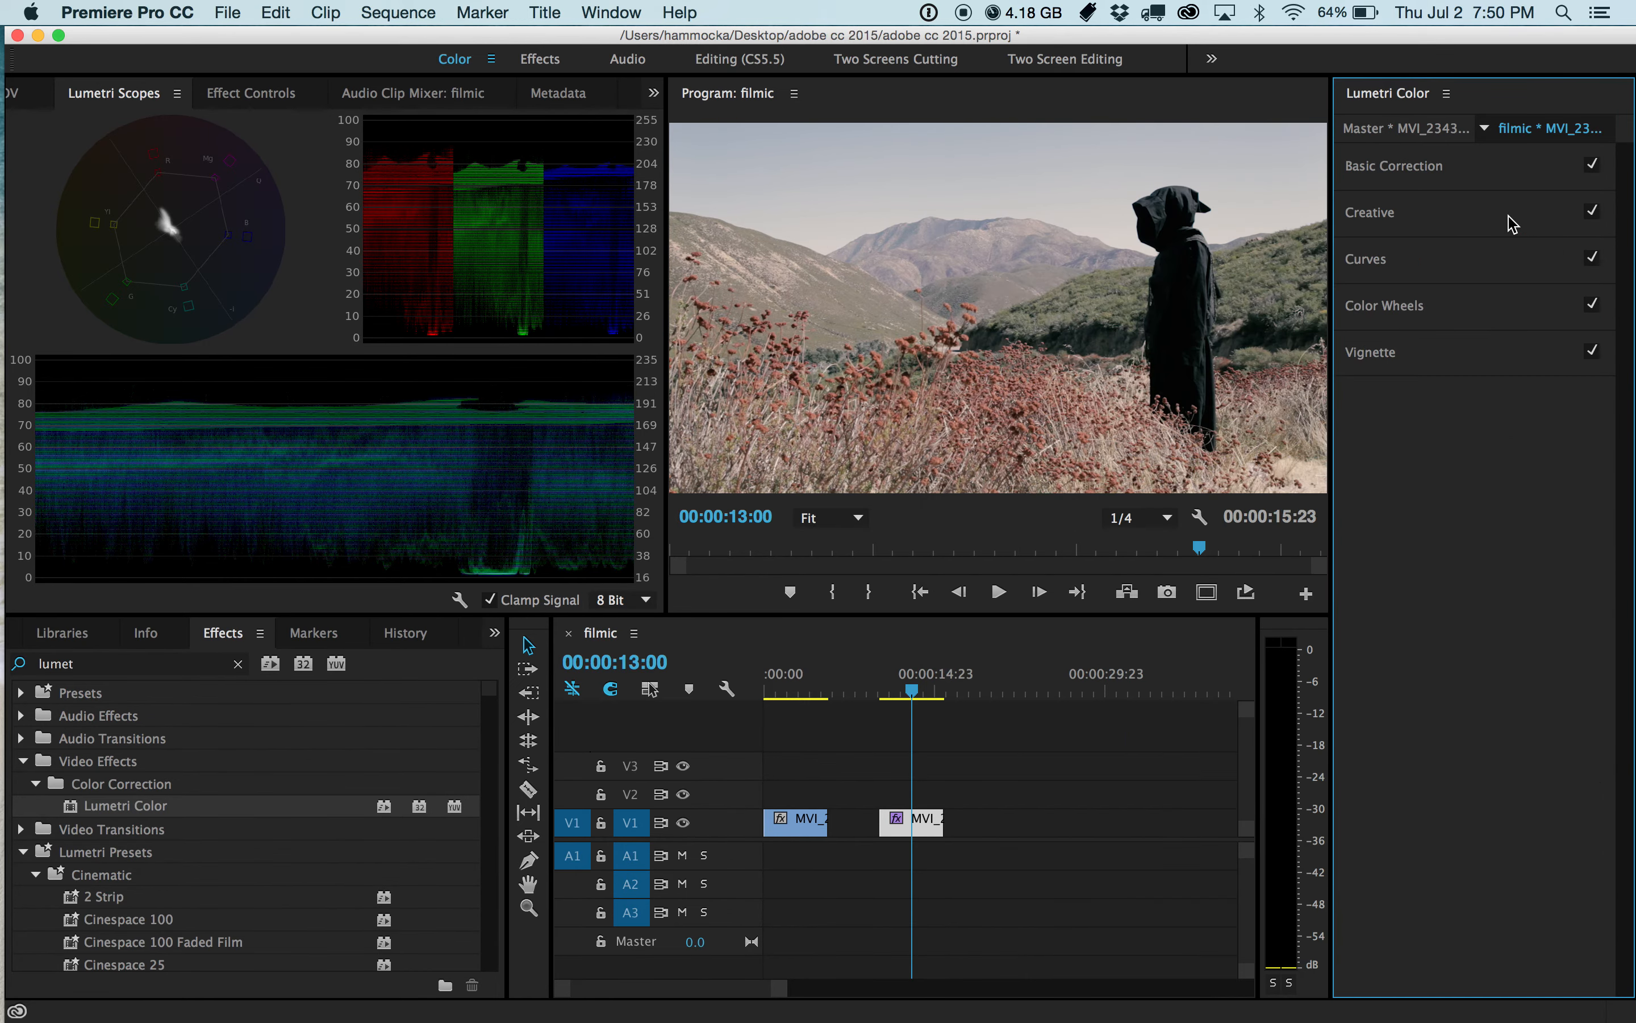
click(1497, 229)
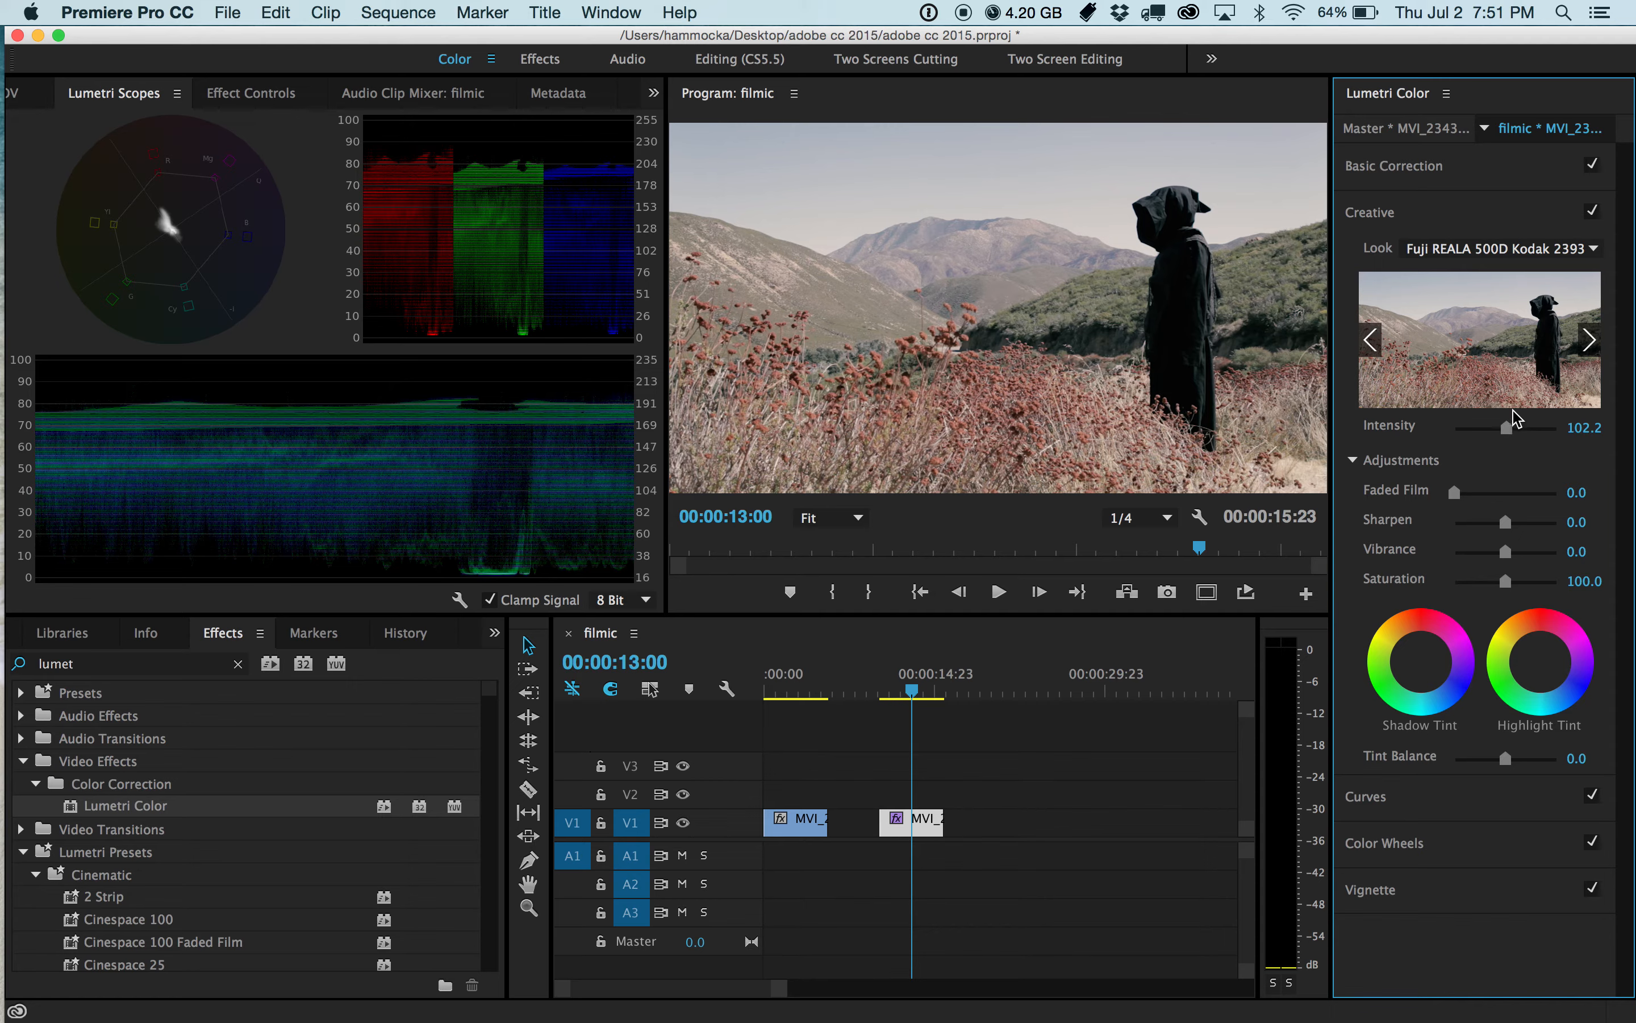
Apply the CineSpace look to the second filmic clip and set its Intensity to 60.0
click(1523, 252)
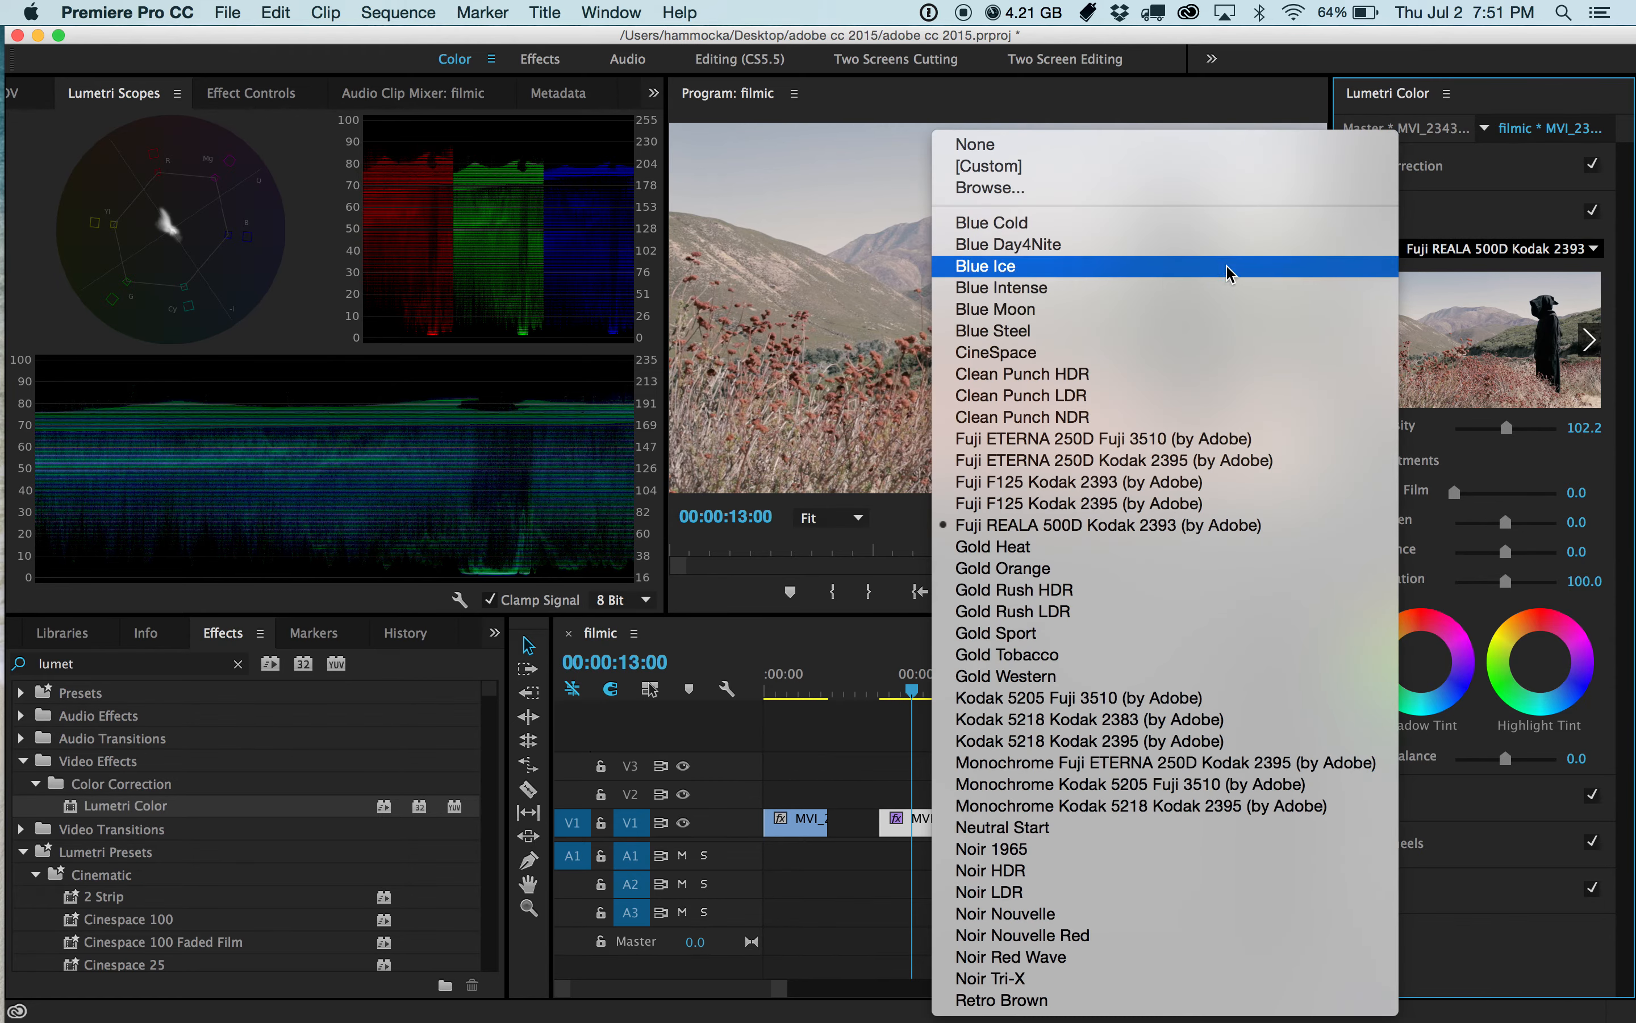
click(1091, 353)
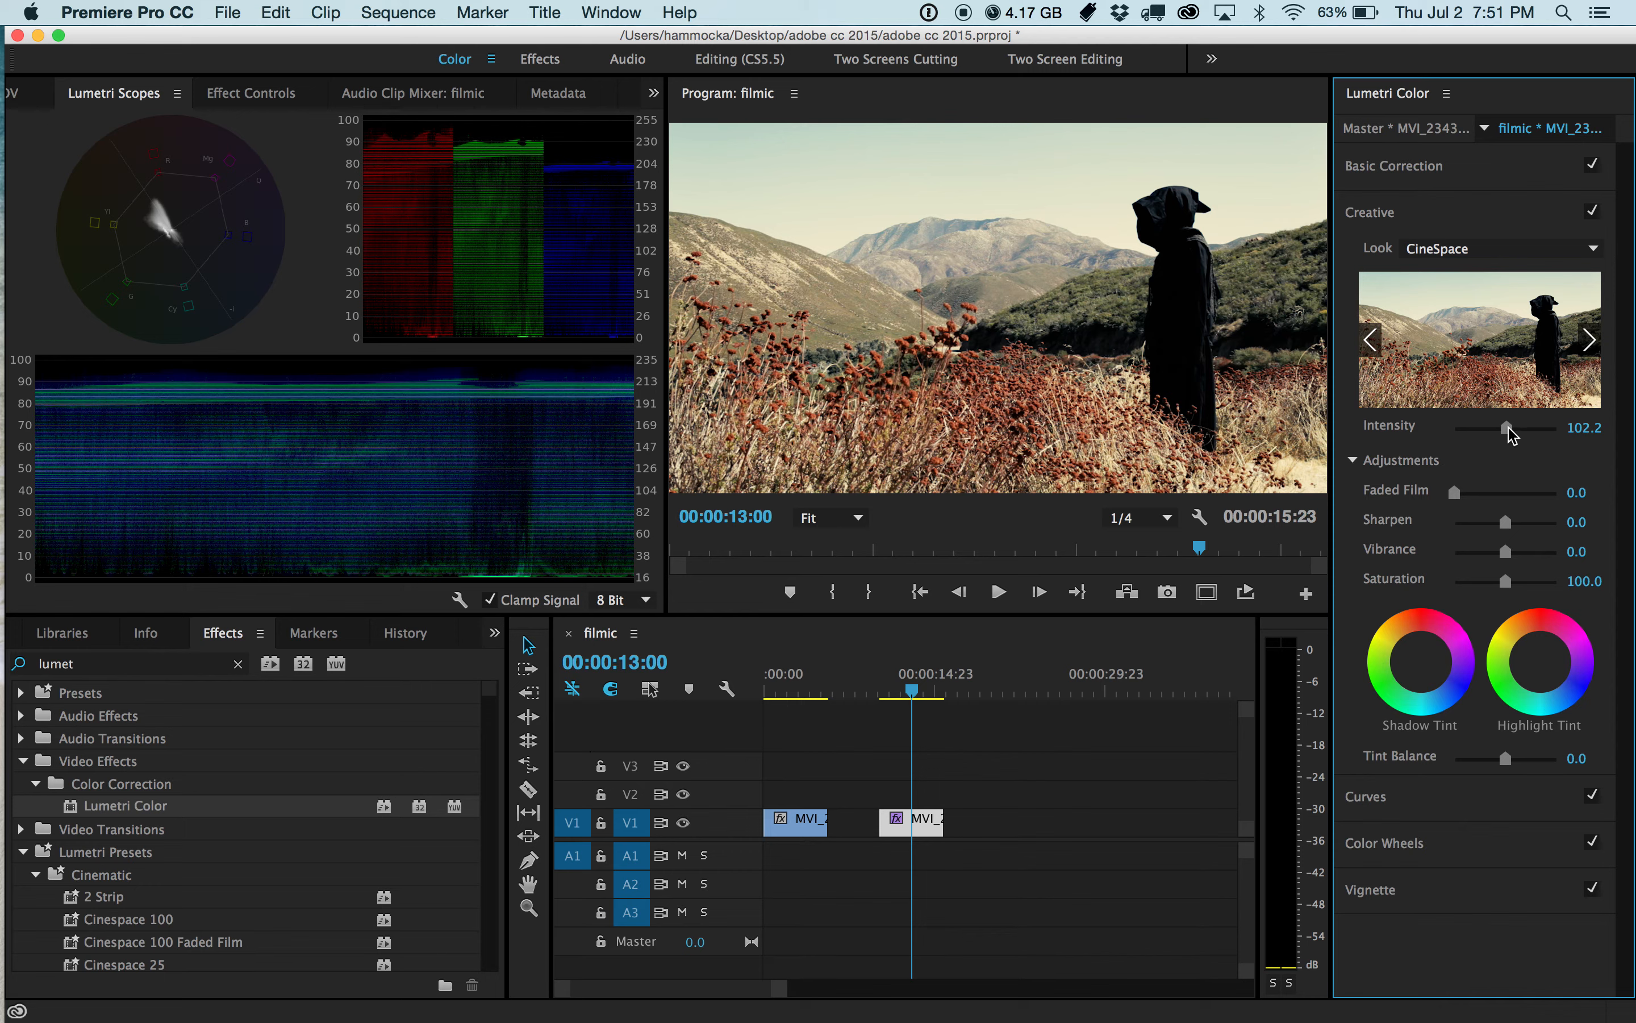
drag(1509, 430, 1484, 429)
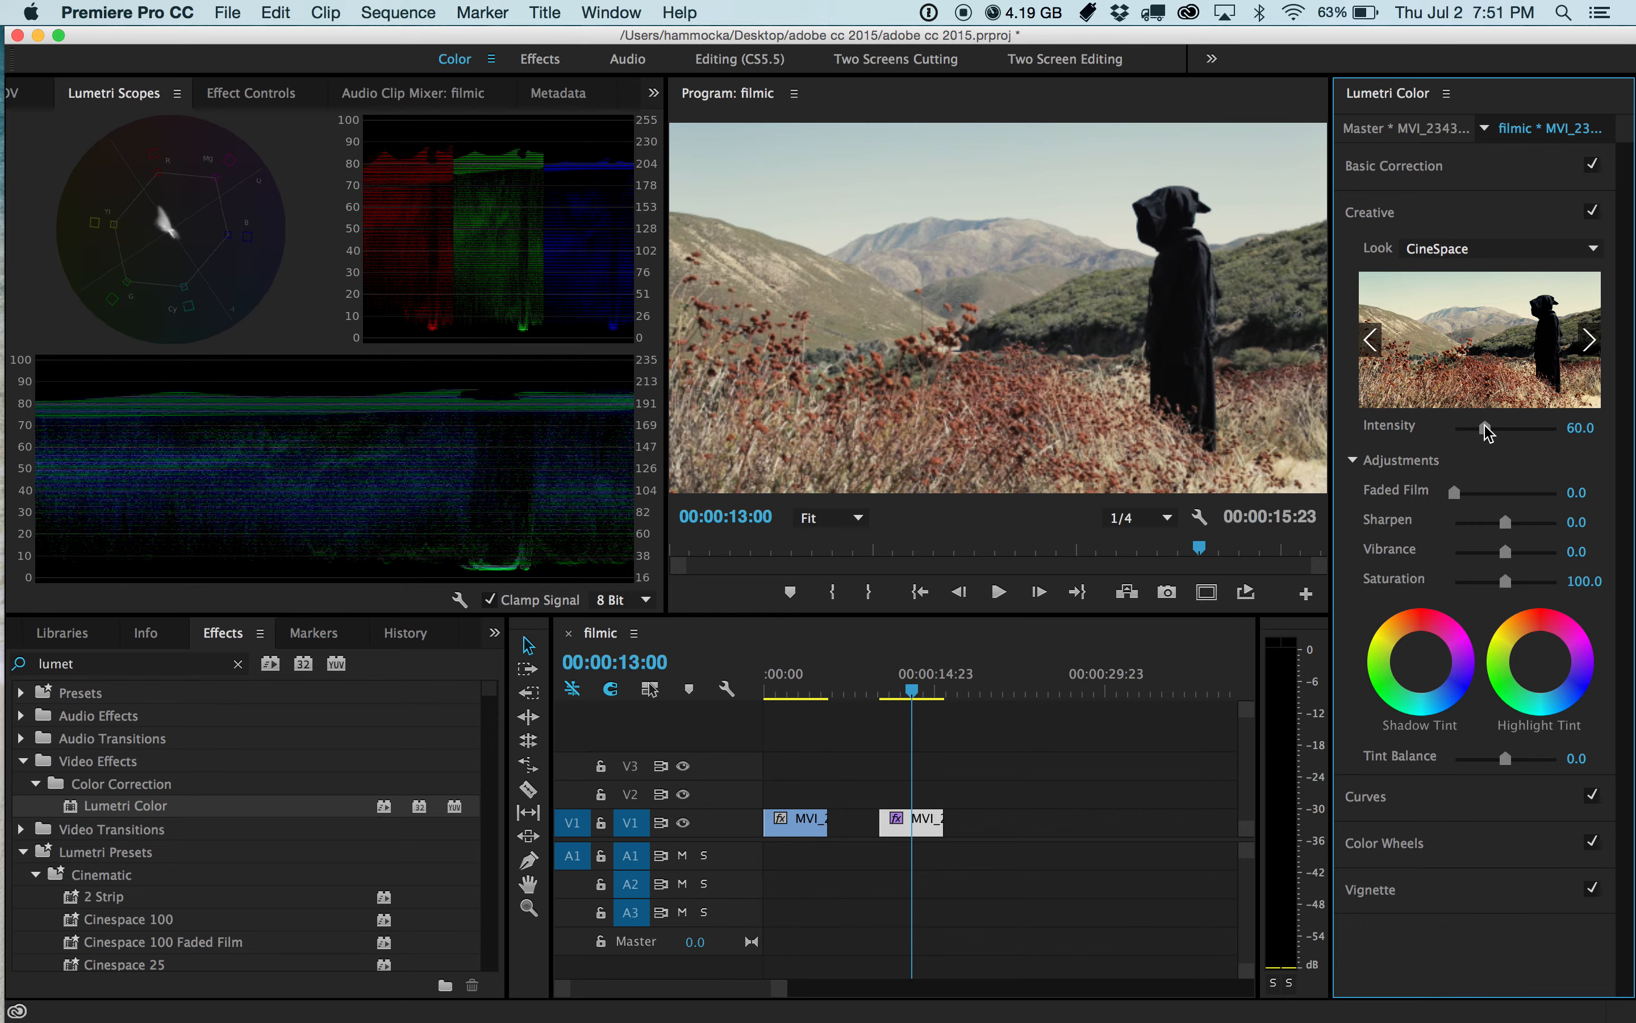
Compare the image before and after the intensity reduction, and with the Creative adjustments off and on
key(super+z)
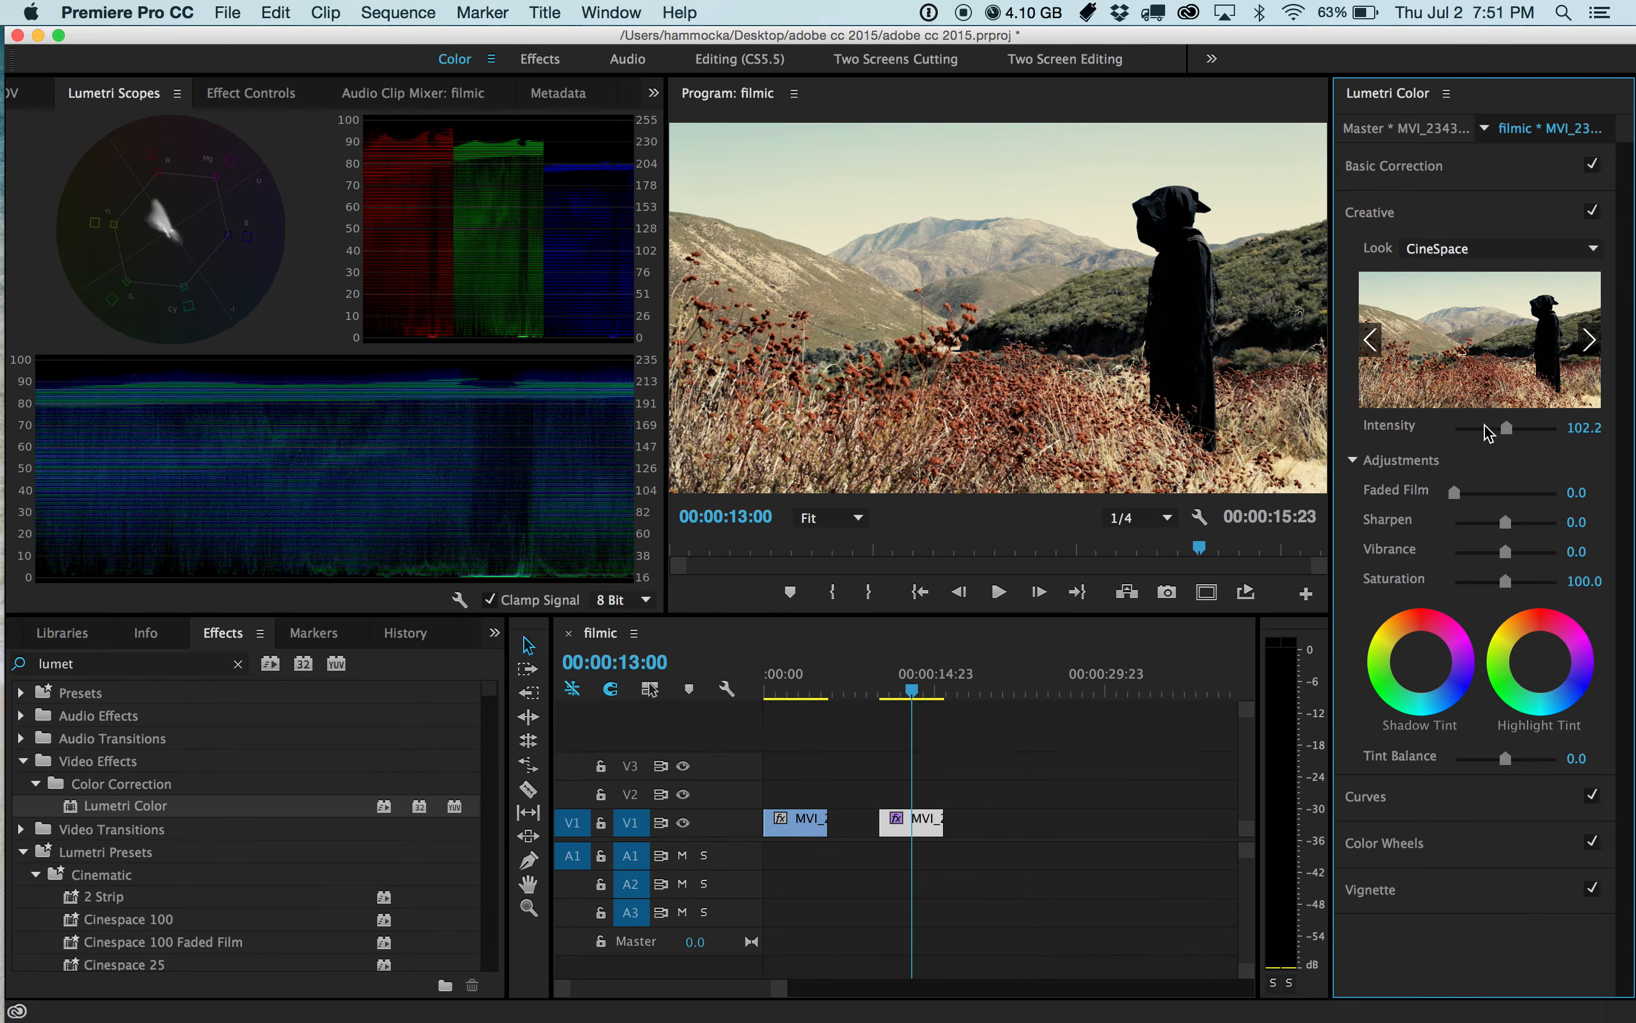
key(super+shift+z)
key(super+z)
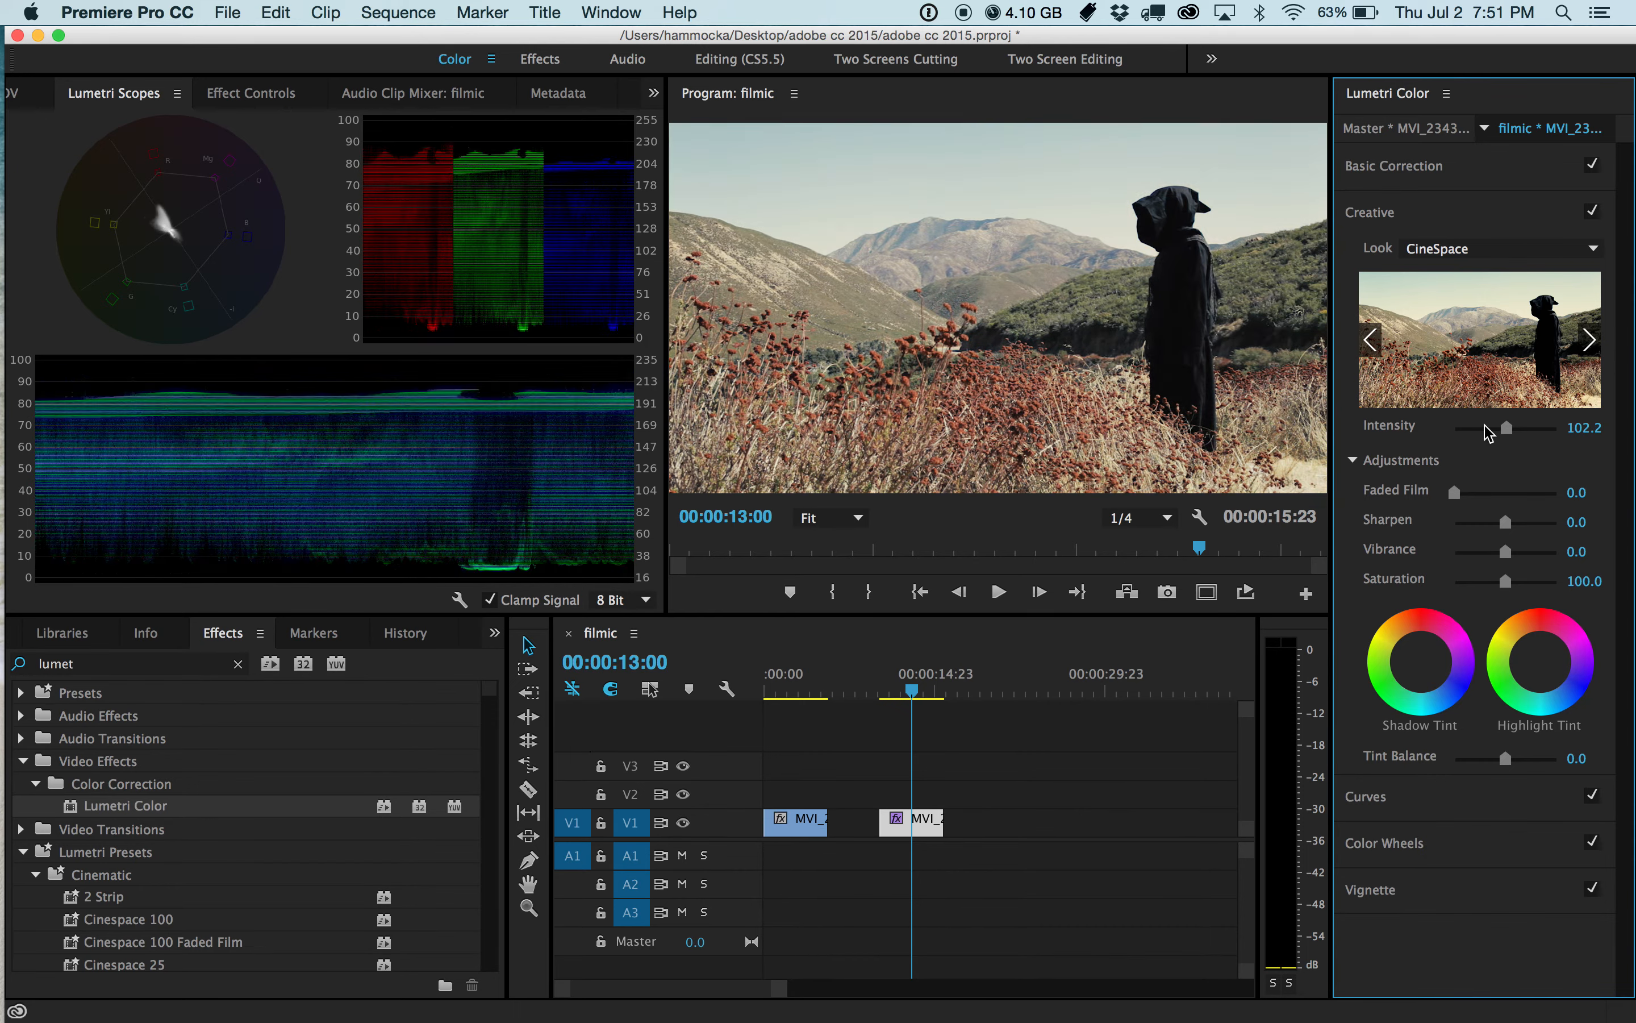
key(super+shift+z)
key(super+z)
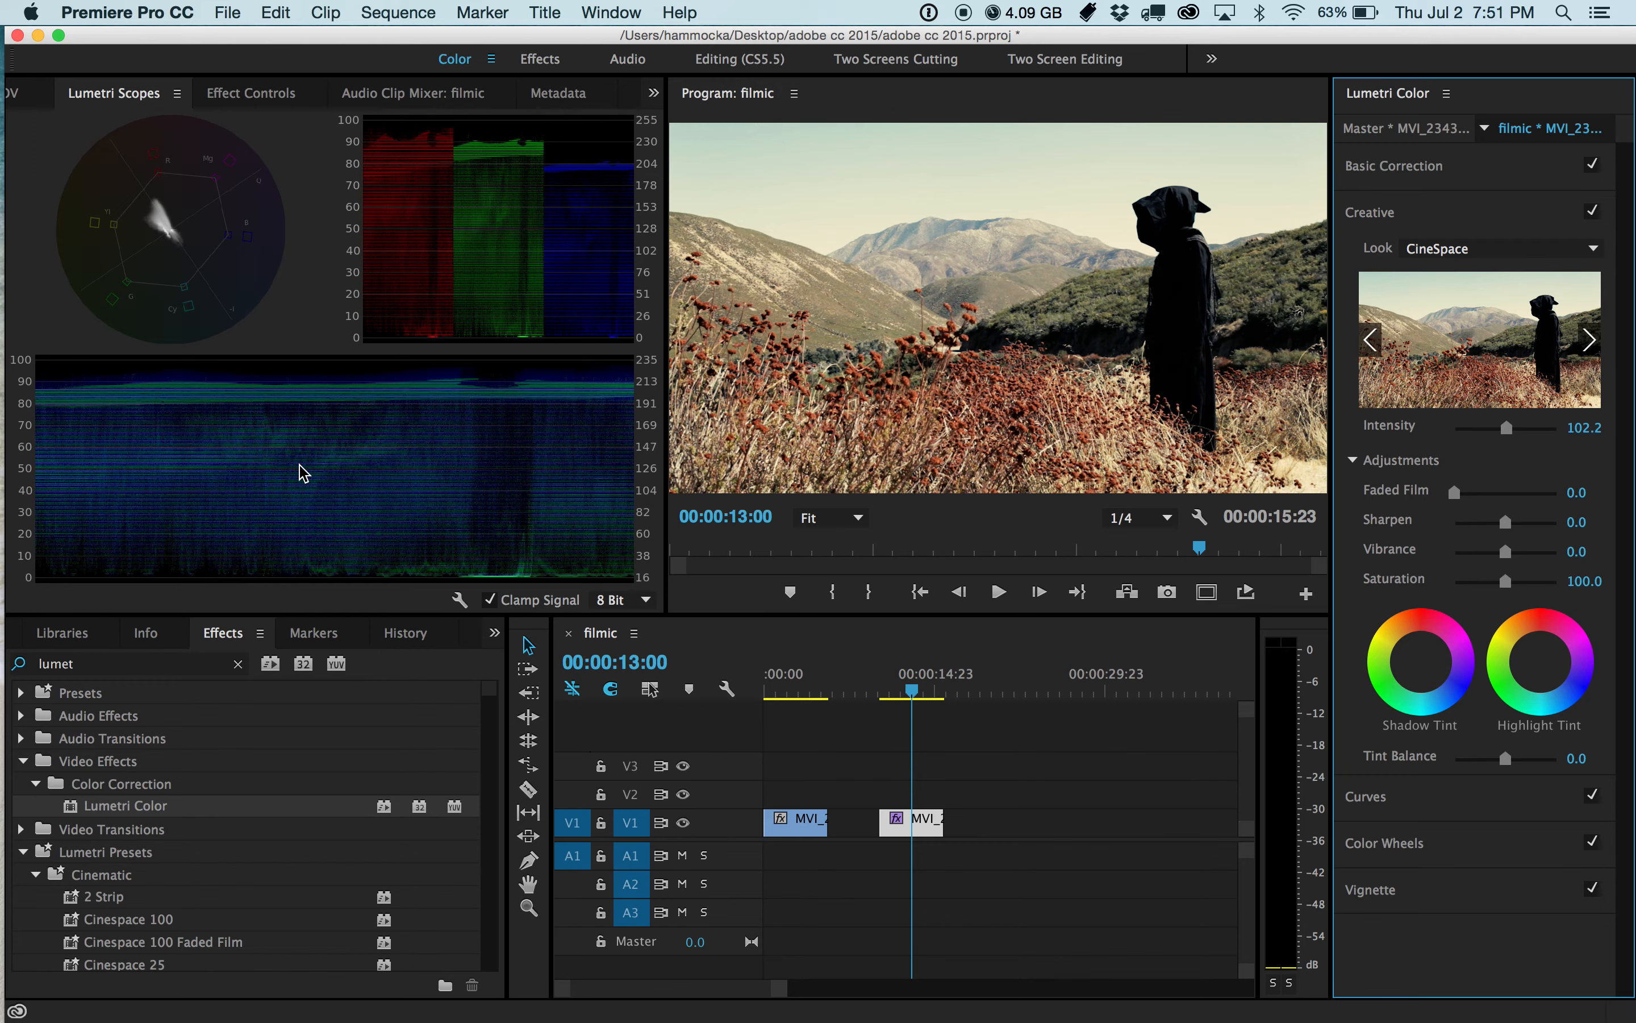
key(super+shift+z)
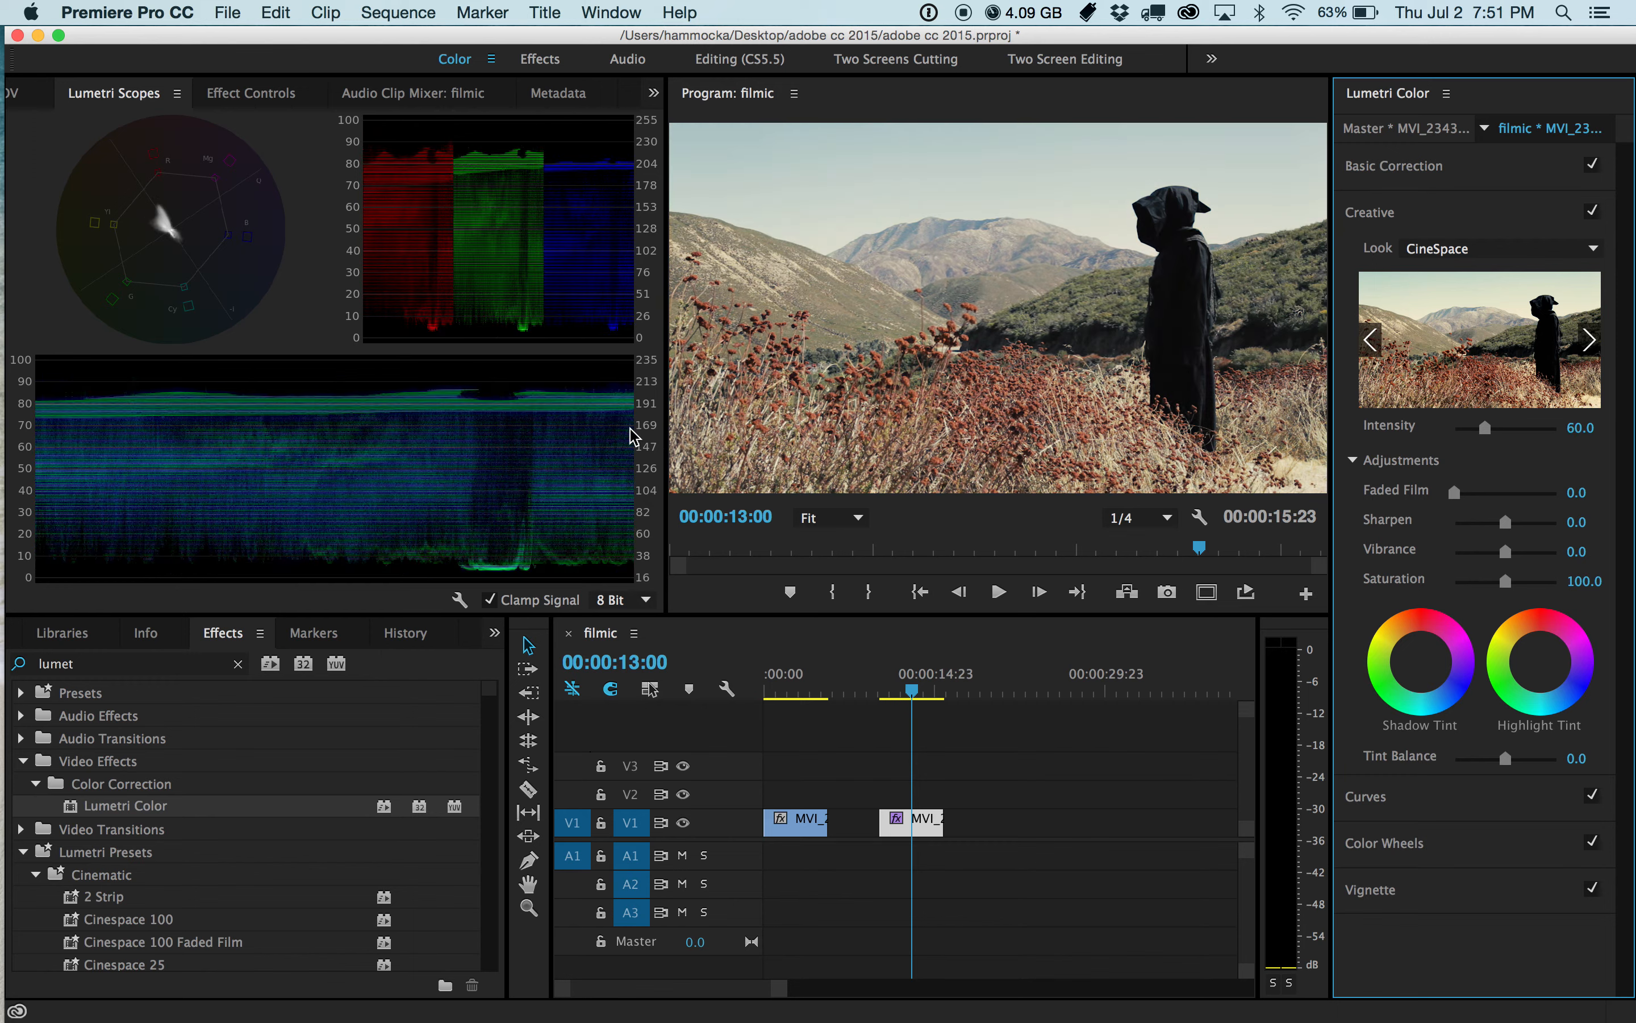
click(1594, 211)
click(1593, 211)
click(1595, 212)
click(1594, 212)
Set the Faded Film amount to 22.2 in the Creative adjustments of the second filmic clip
drag(1455, 493, 1477, 494)
double_click(1477, 495)
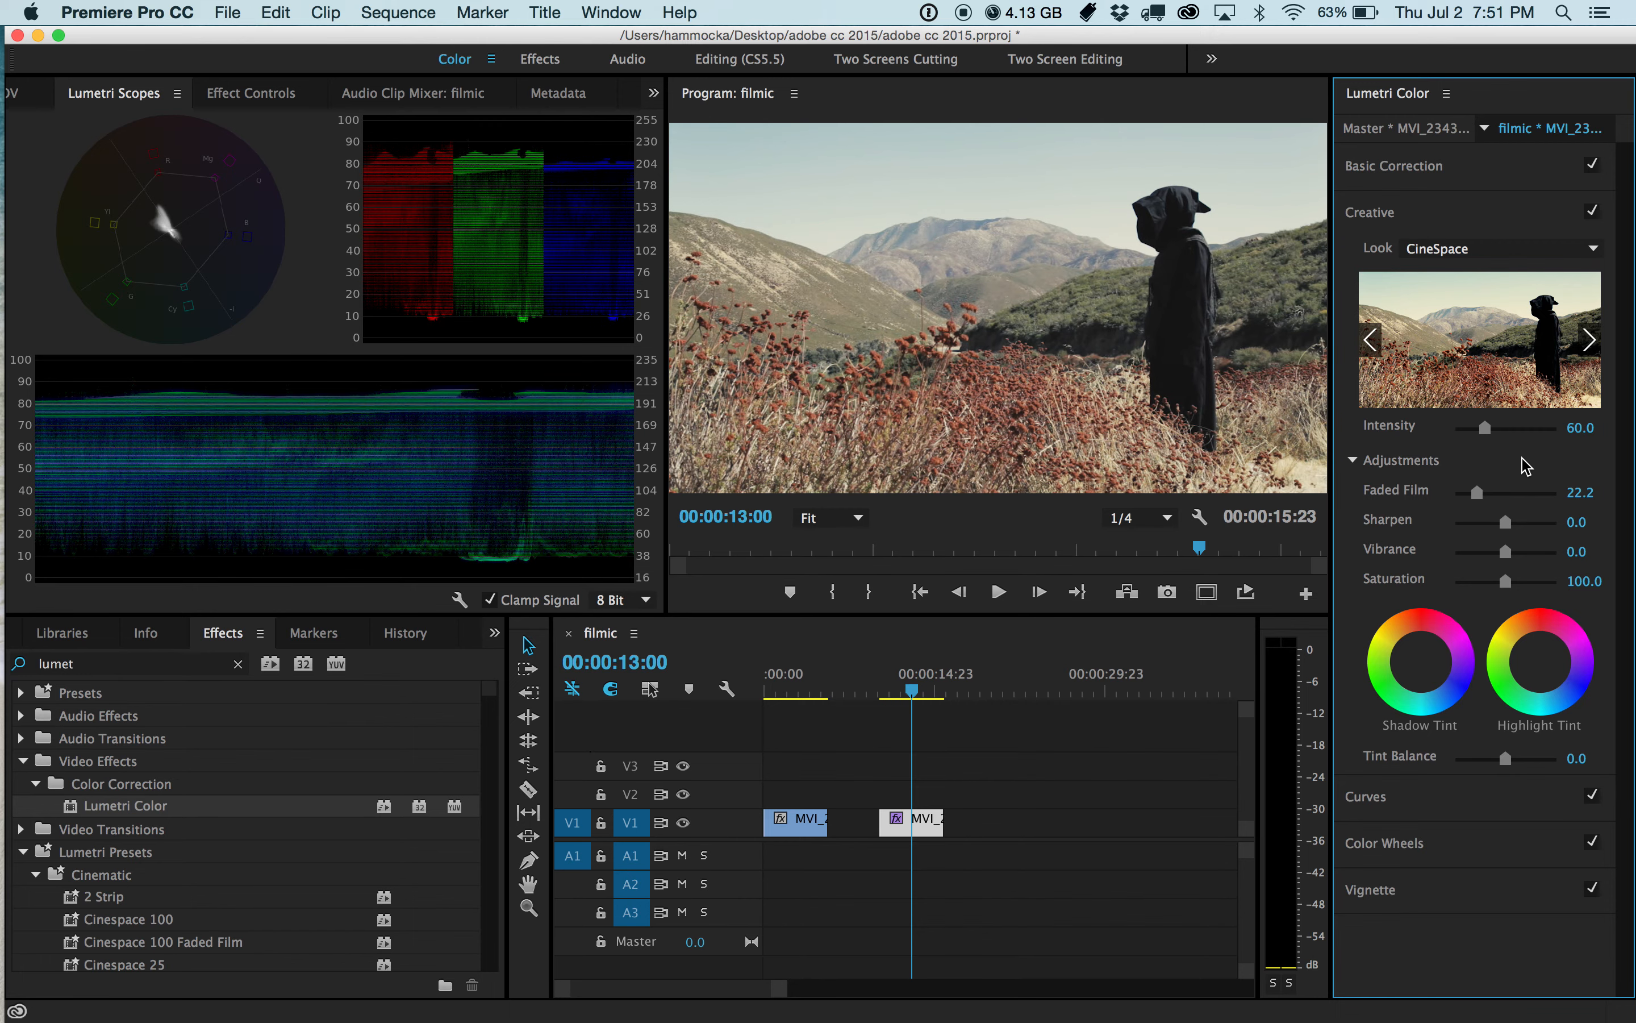
key(super+z)
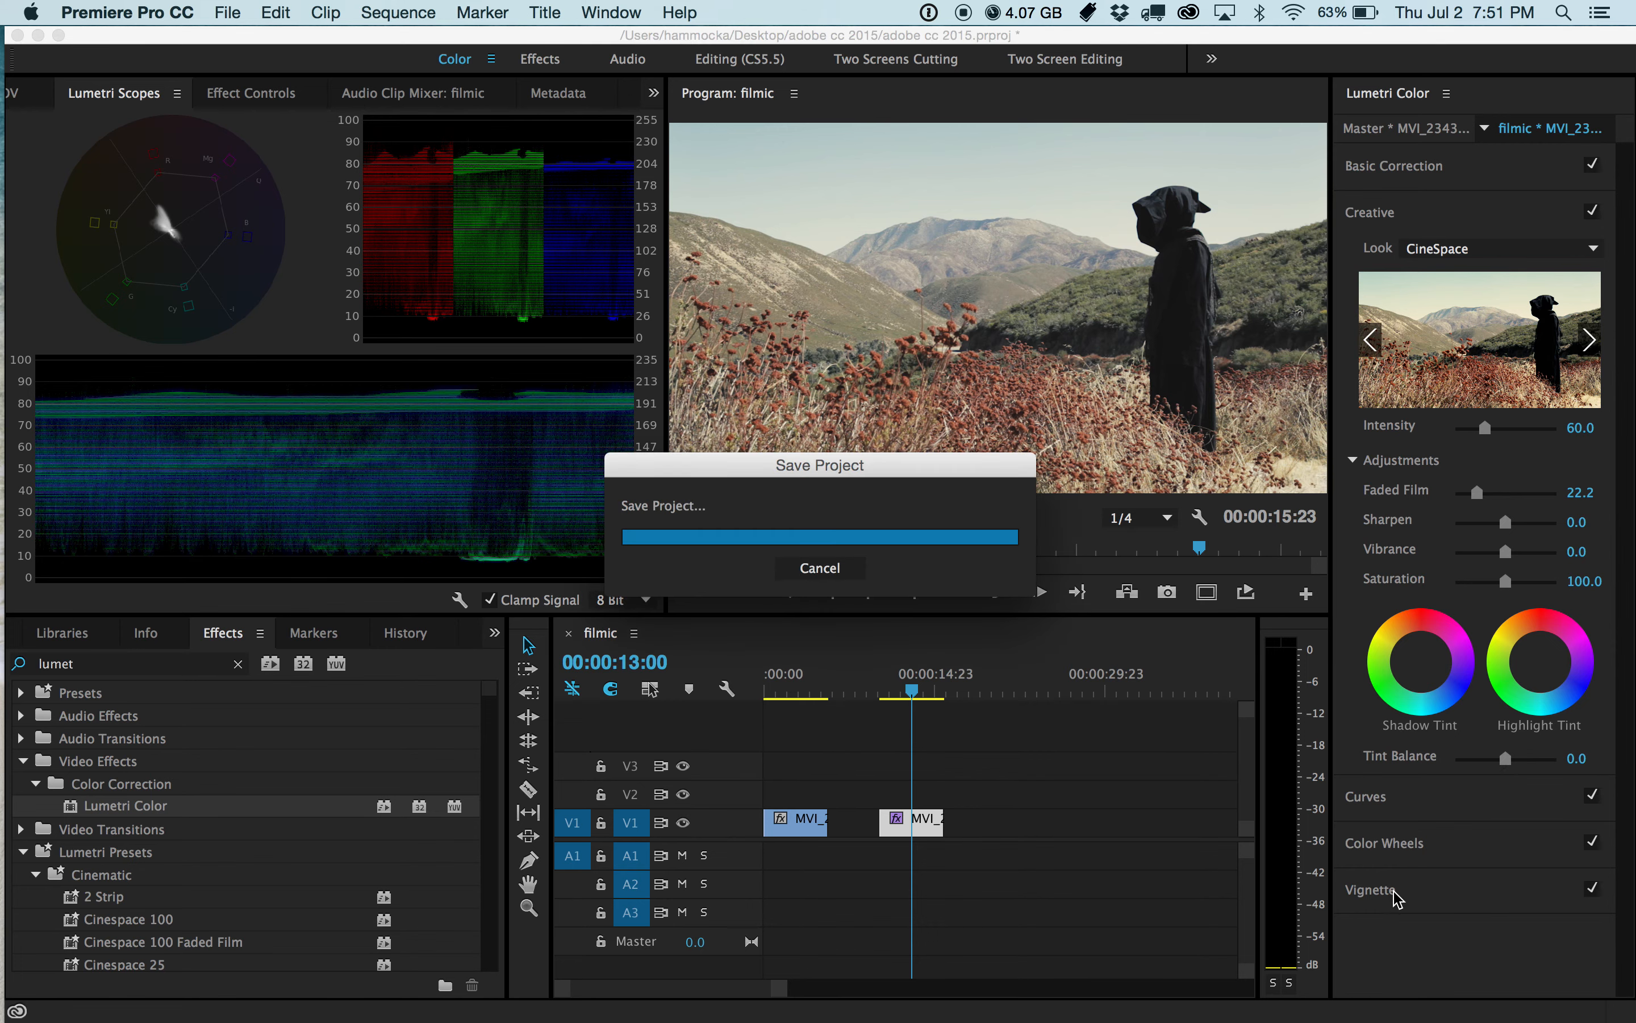
Darken the second filmic clip's edges with a vignette using Amount -2.5 and Feather 37.8
click(1438, 215)
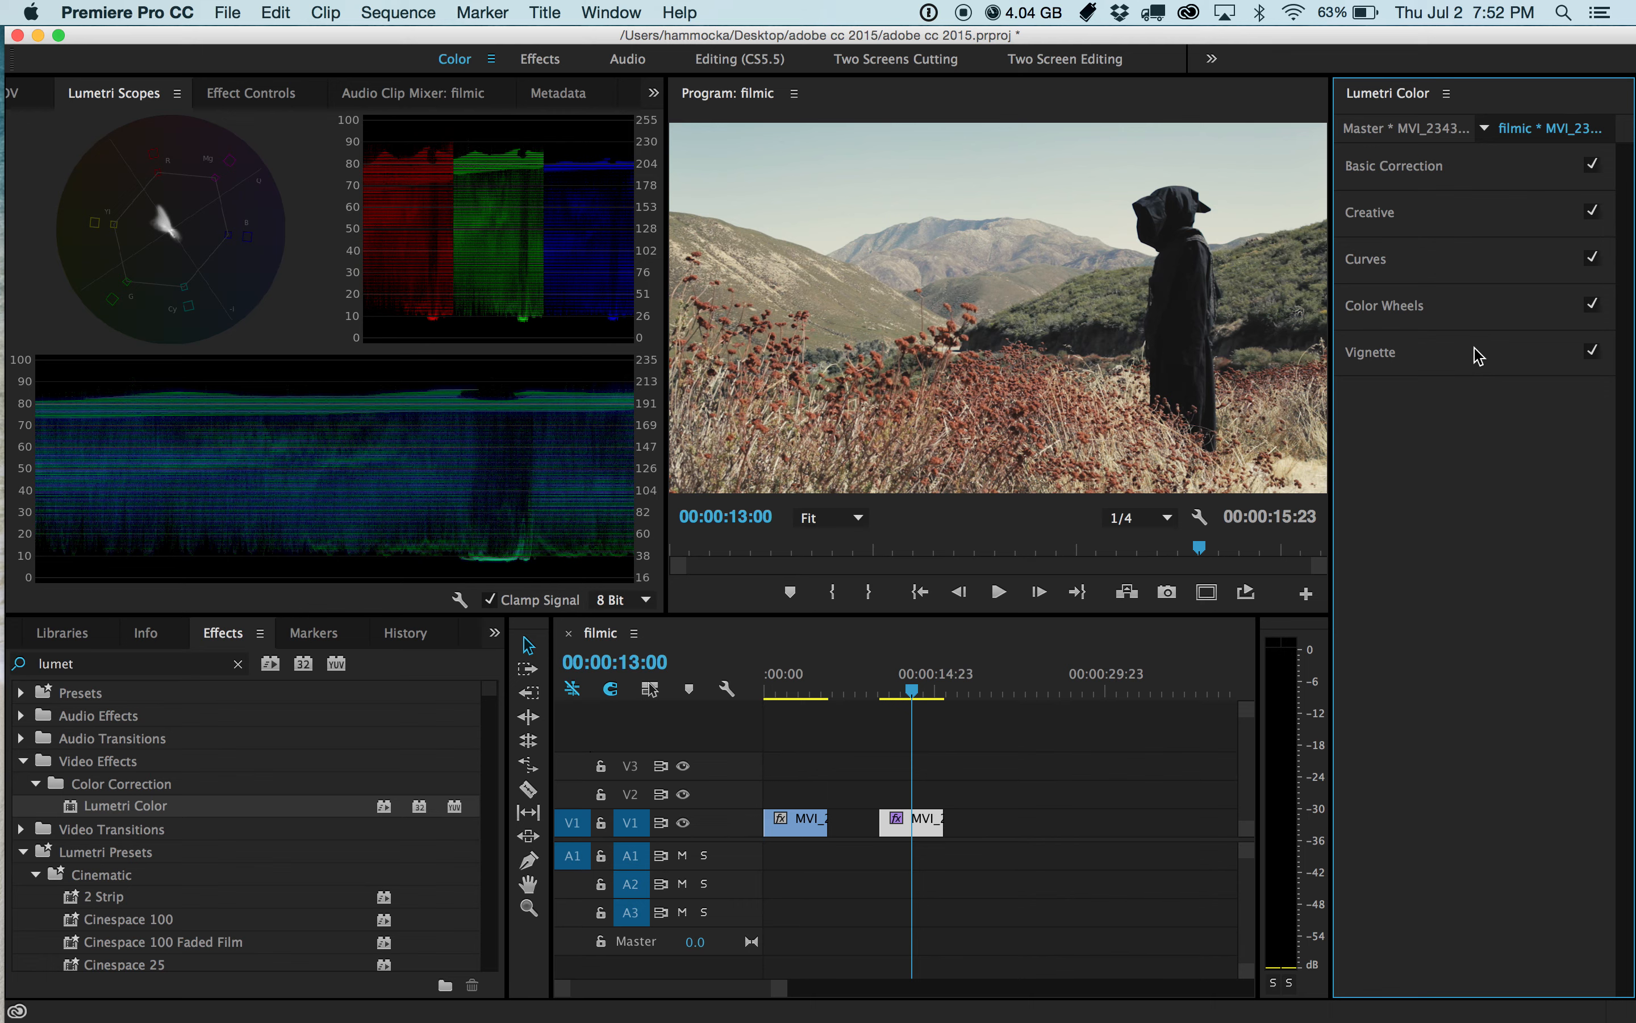
click(1402, 363)
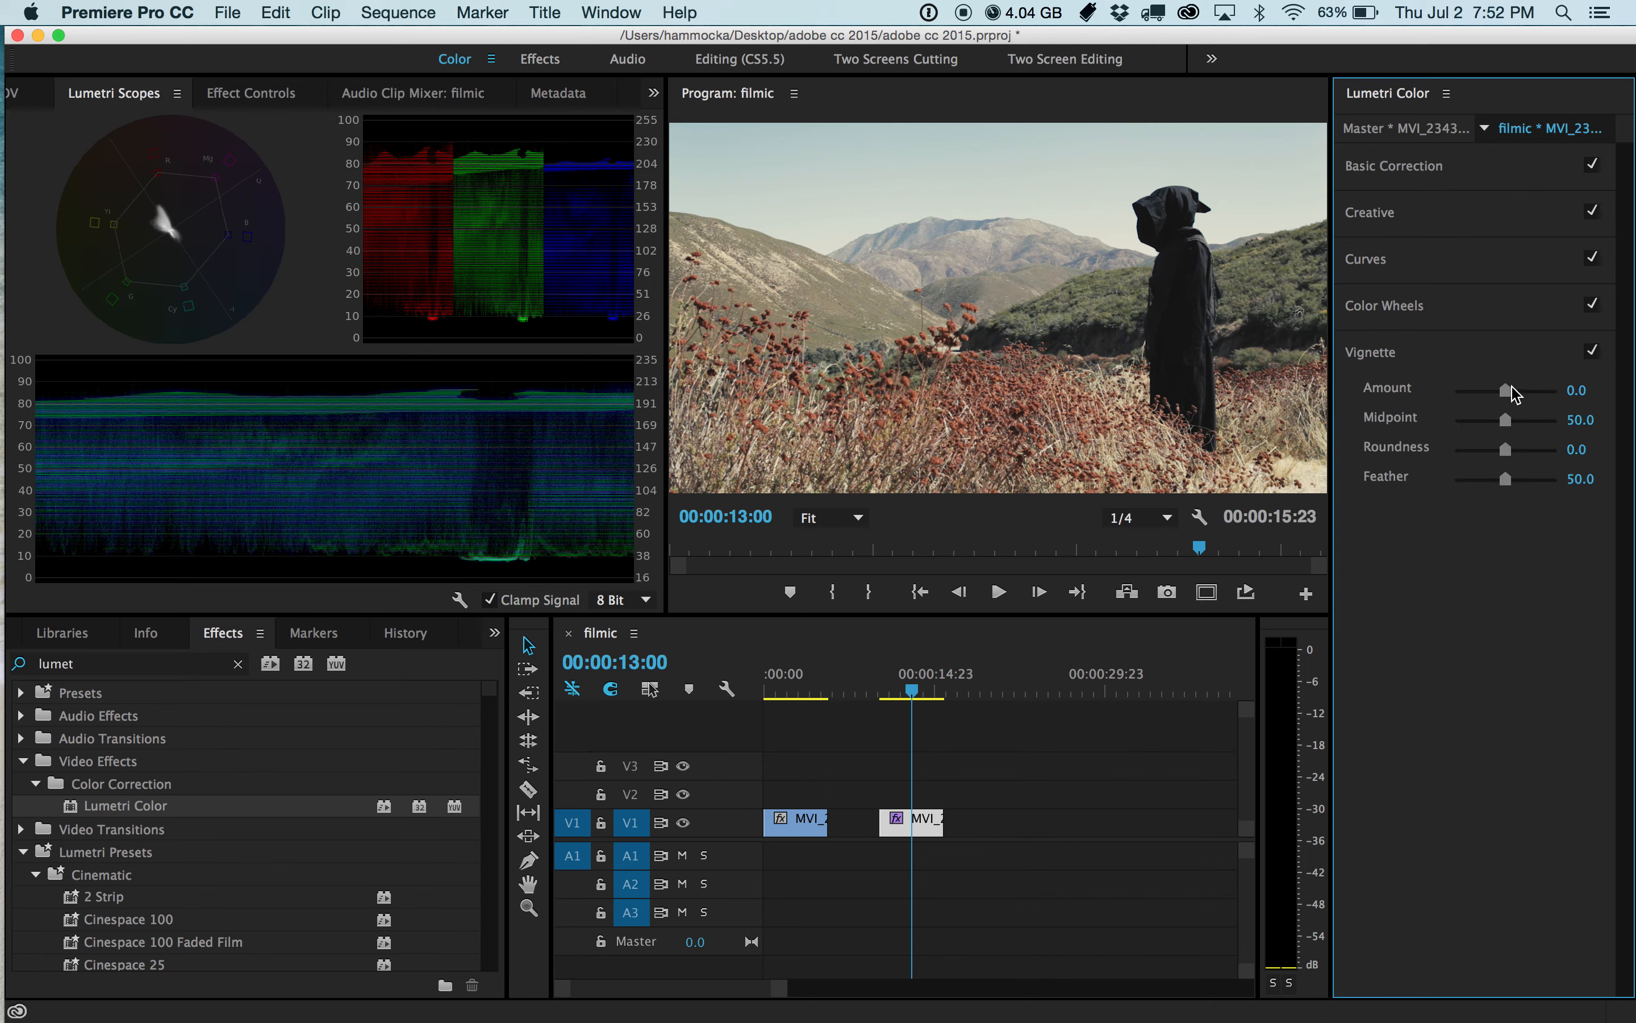
drag(1504, 395, 1541, 401)
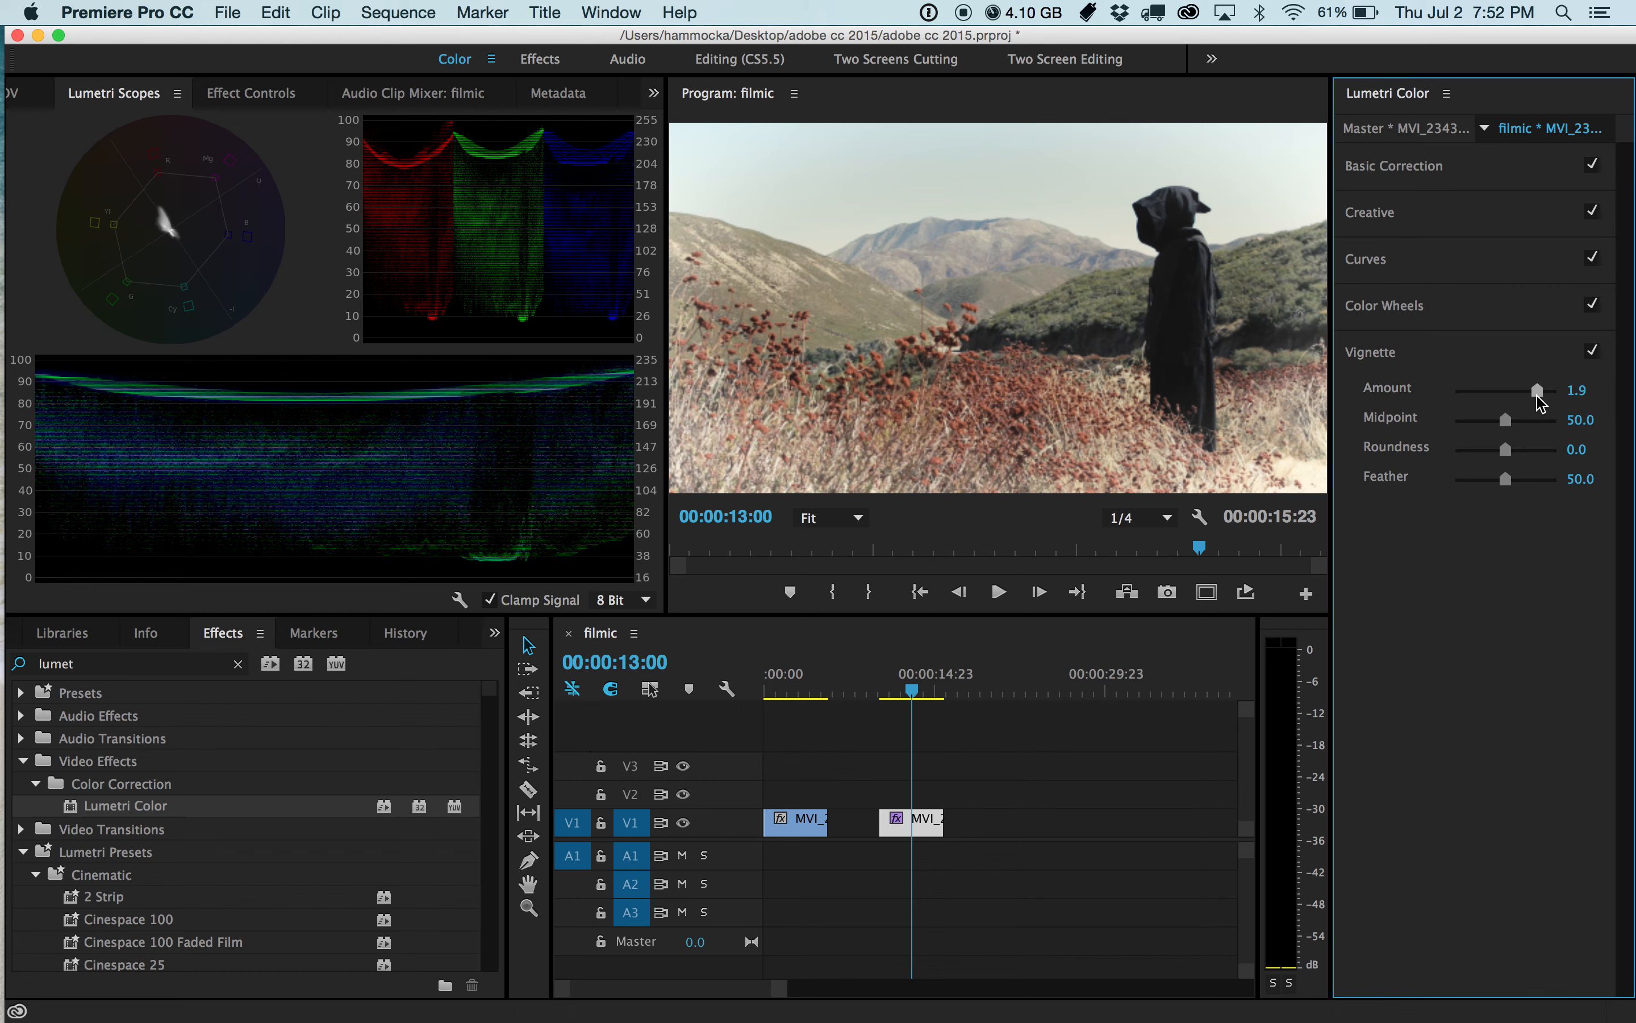
drag(1504, 406, 1462, 399)
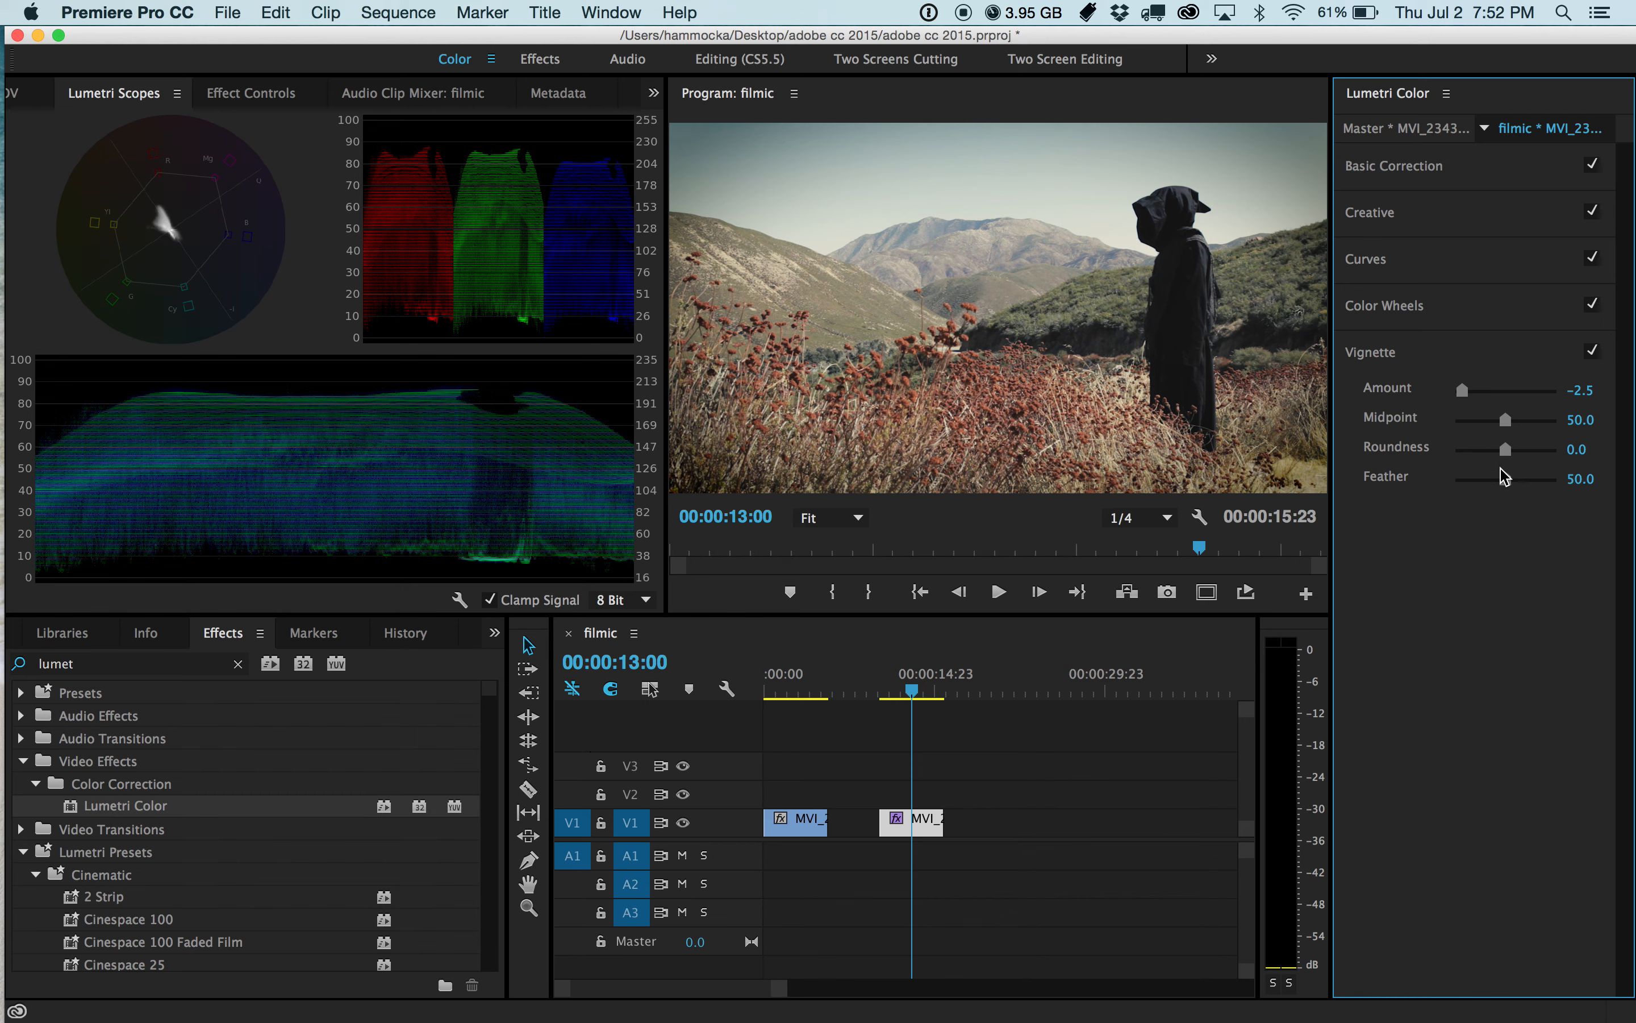
mouse_move(1505, 479)
mouse_down()
mouse_move(1446, 479)
mouse_move(1494, 477)
mouse_up()
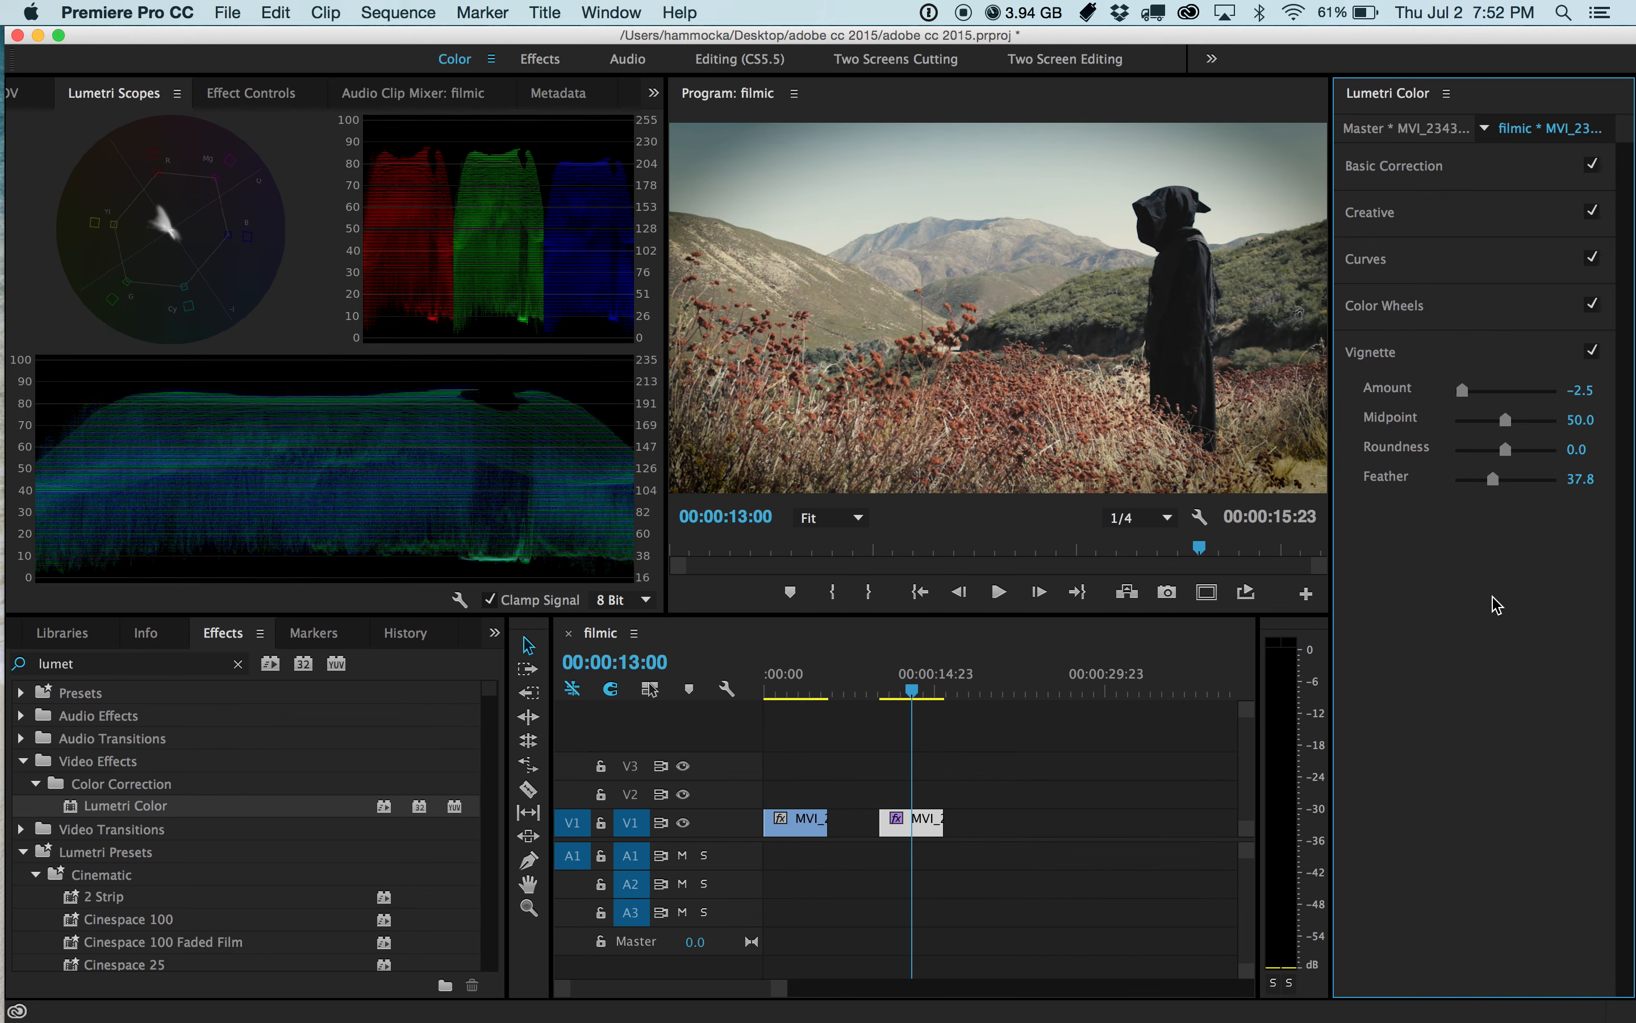
Compare the second filmic clip with and without its Lumetri grade, ending with the grade enabled and the clip deselected
key(f)
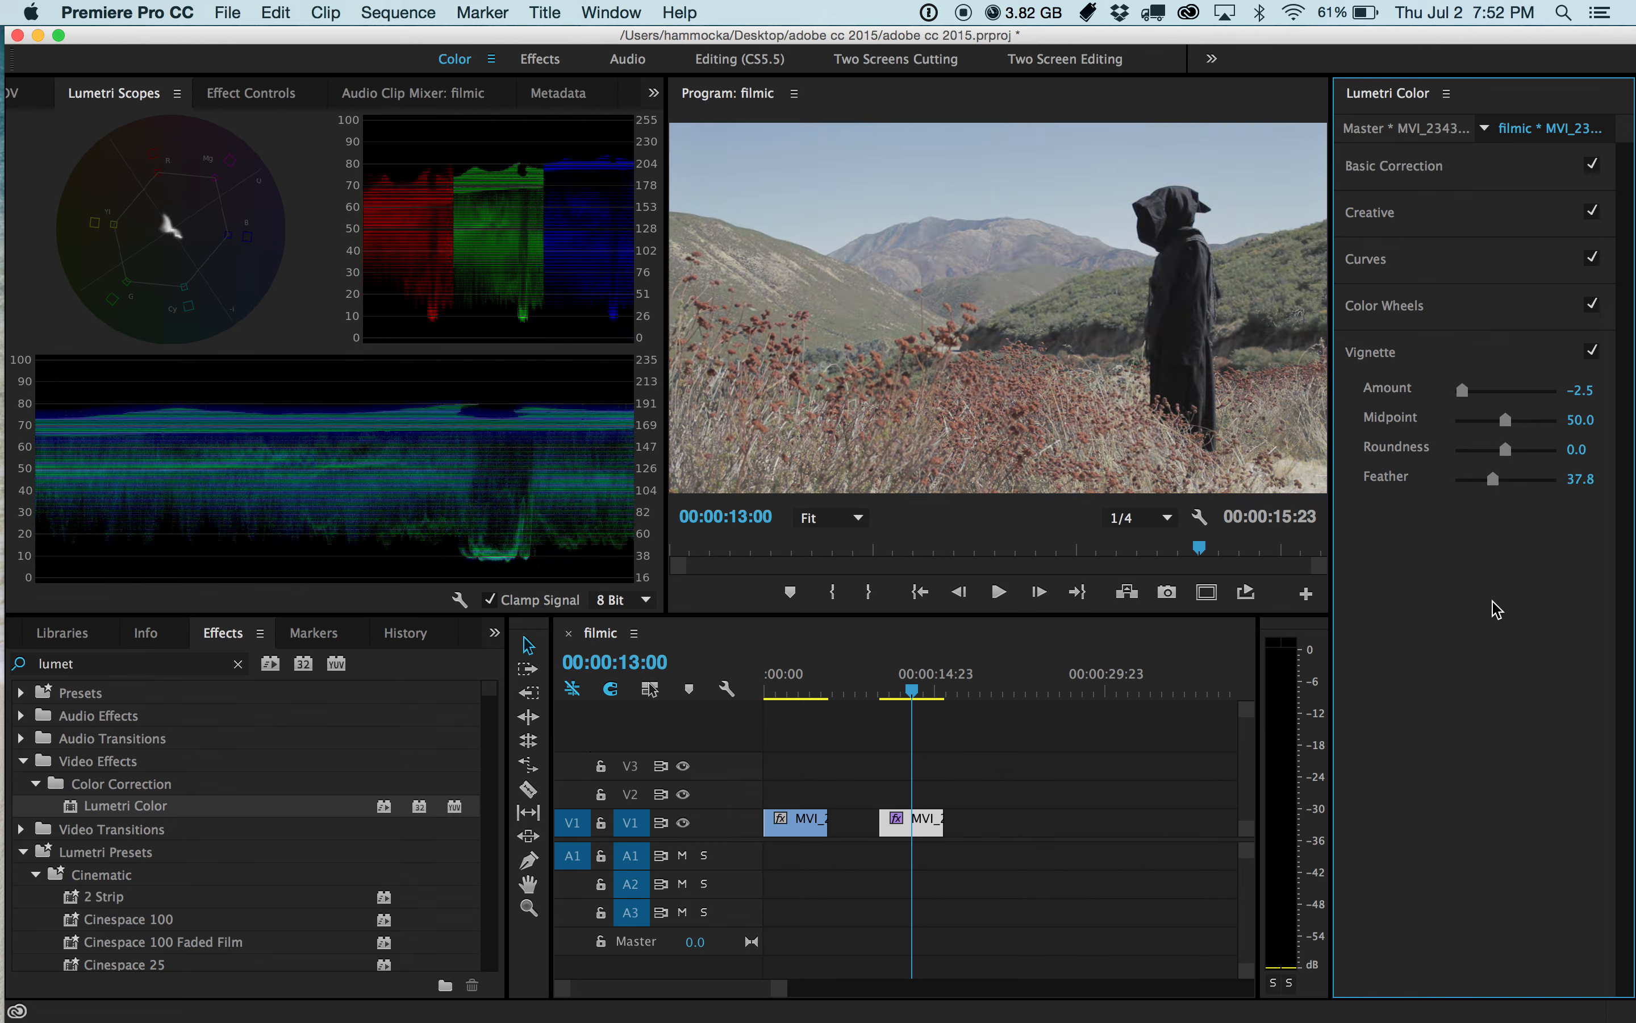
key(f)
key(f)
key(f)
key(f)
key(f)
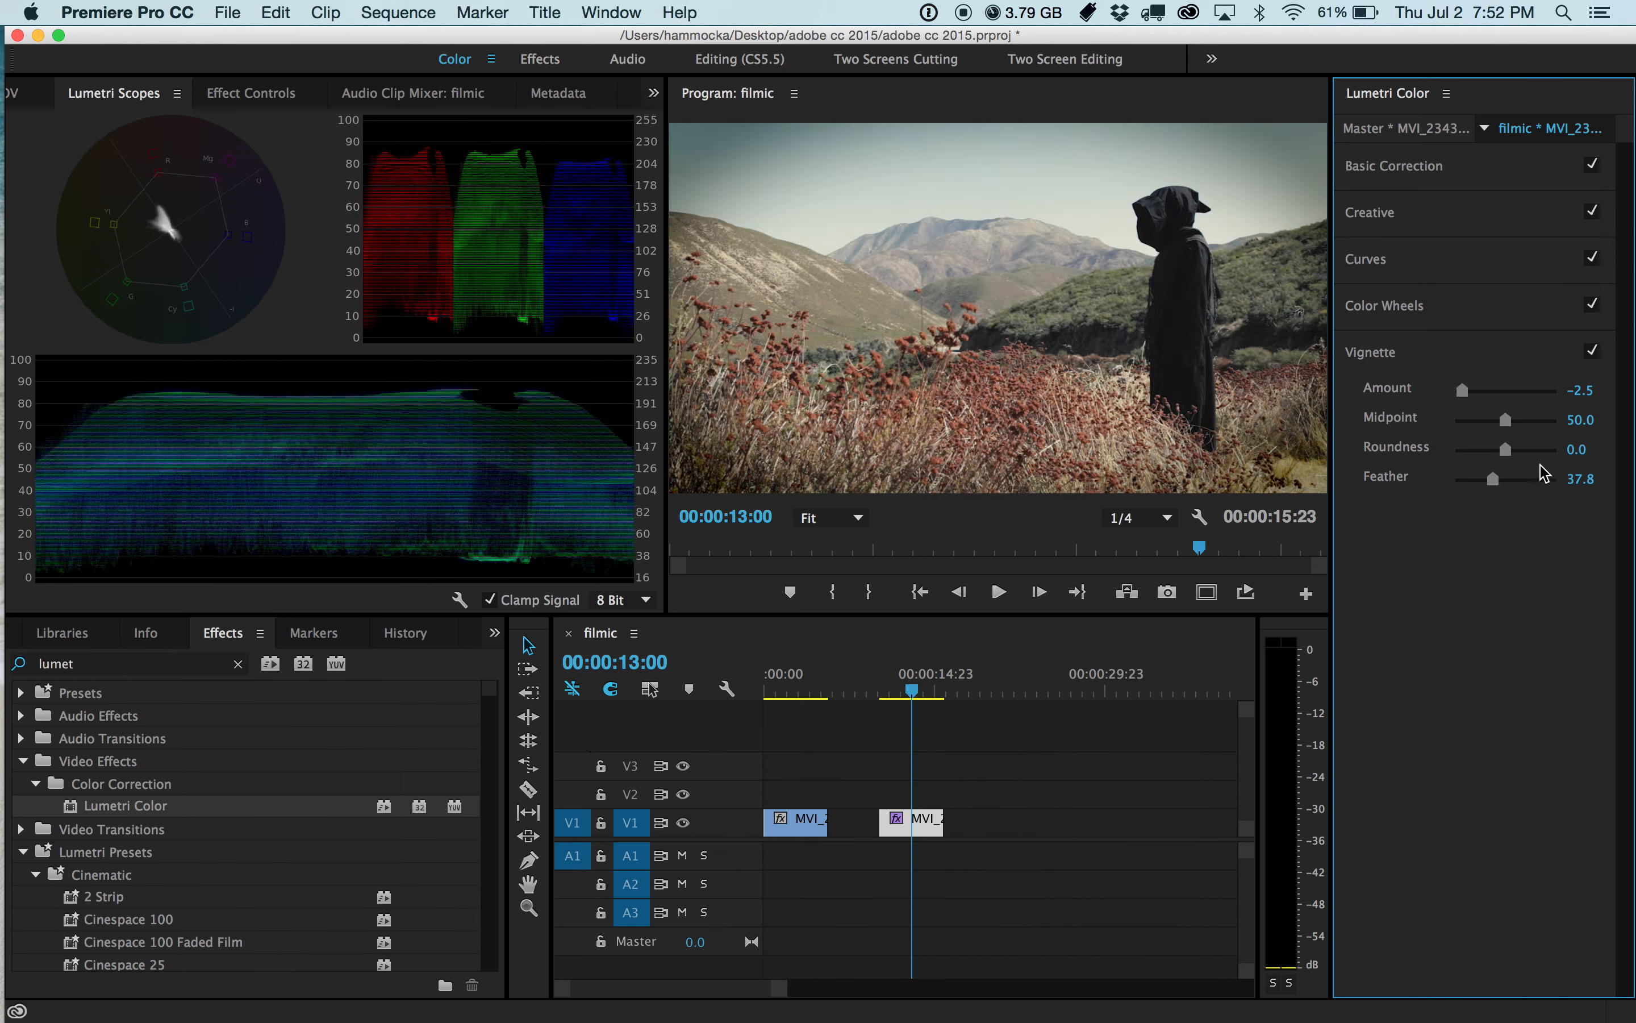
click(1096, 834)
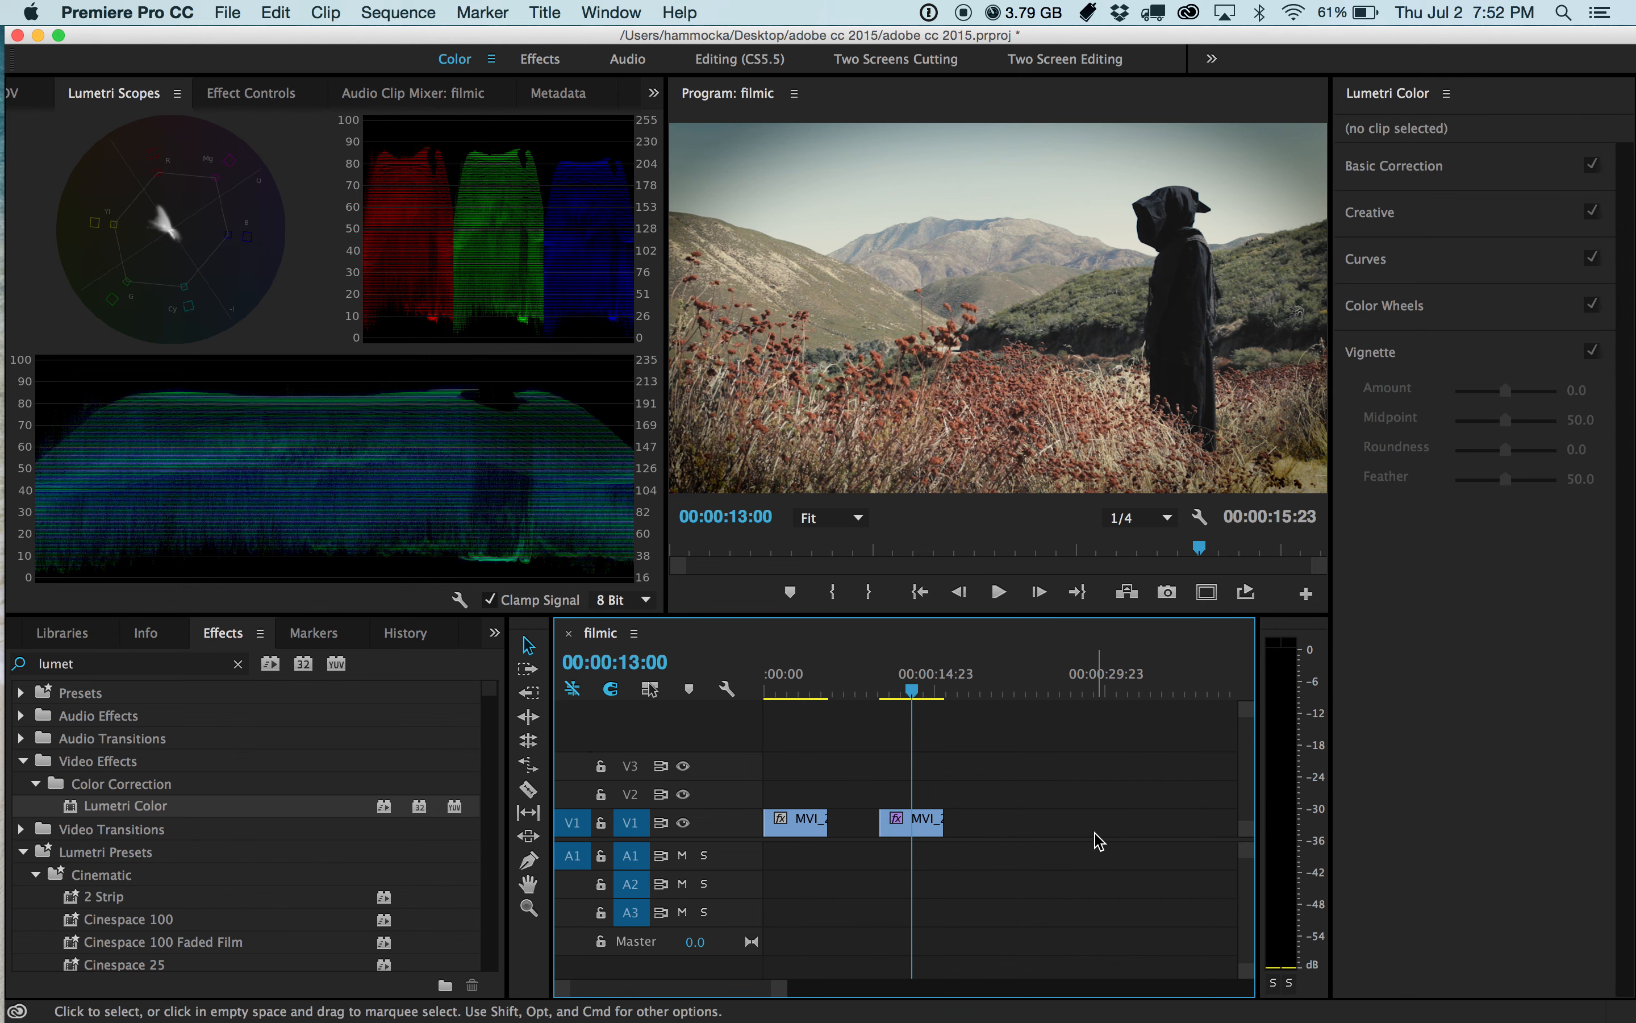